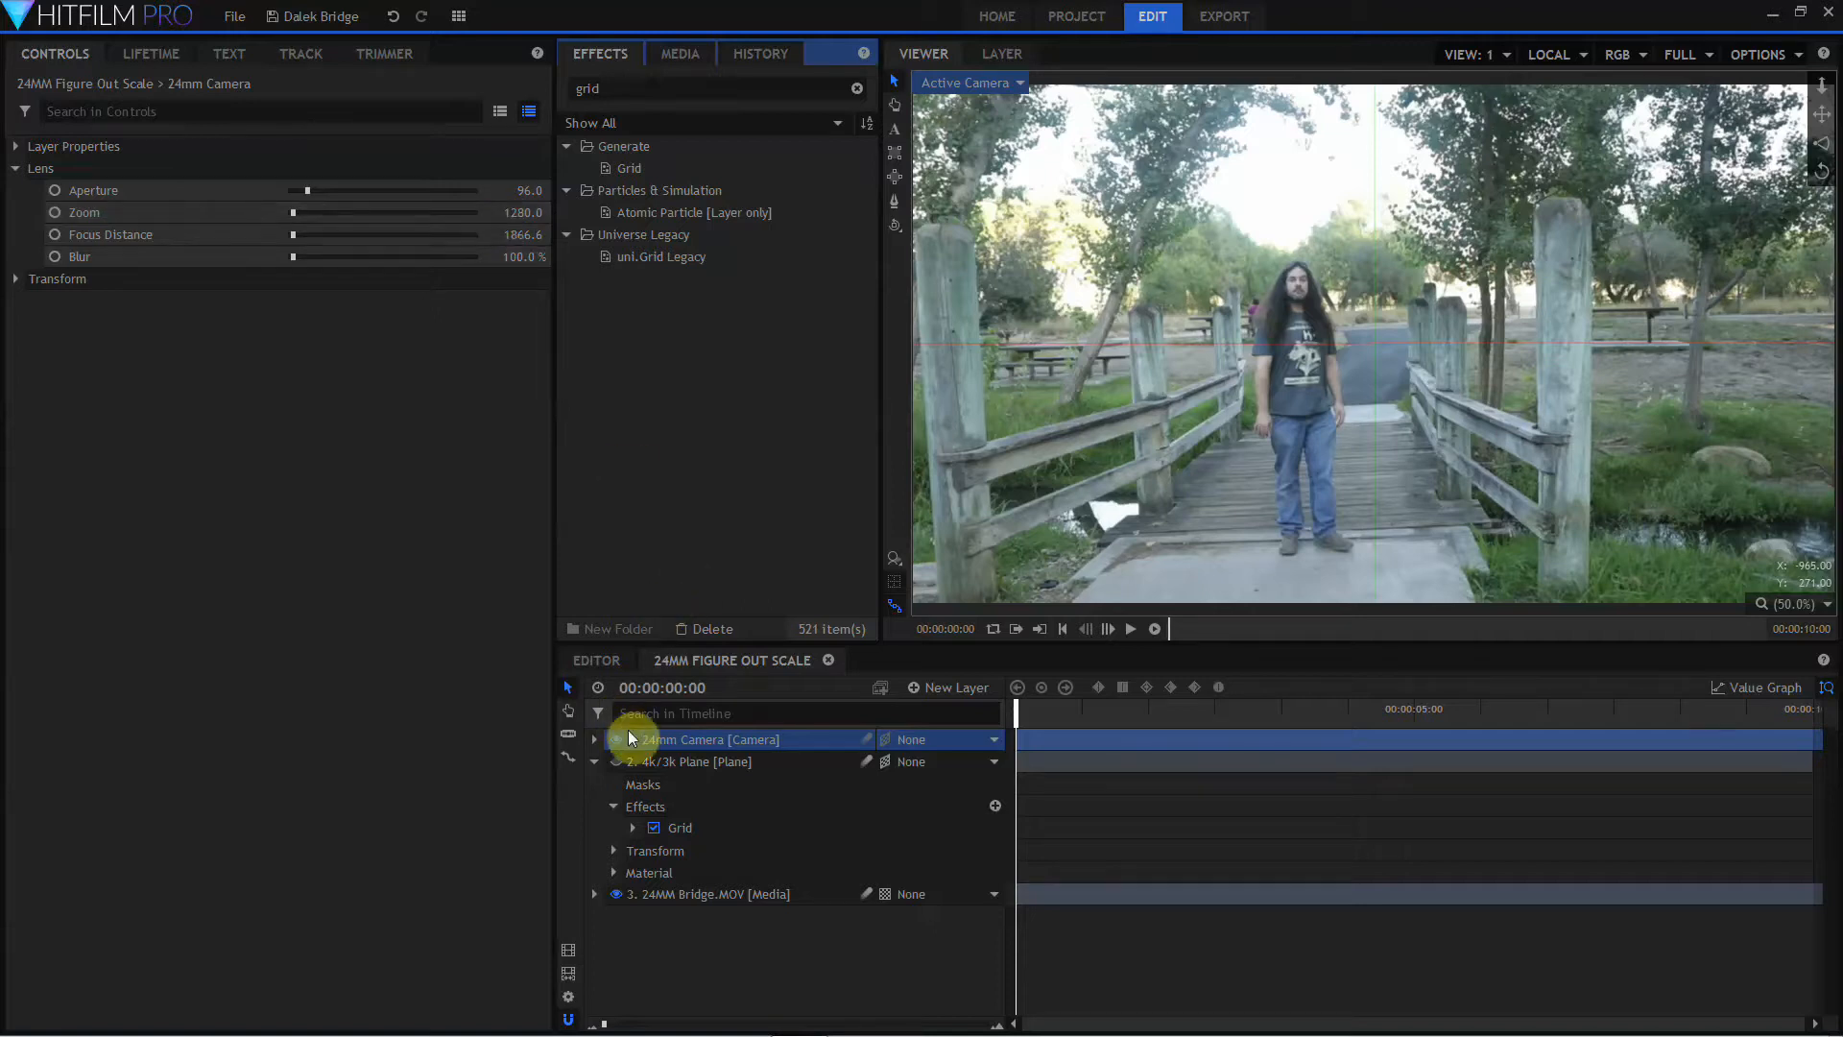
Step: Show the 4k/3k Plane grid layer and set its X orientation to 90° to lay it flat
left_click(636, 762)
left_click(618, 763)
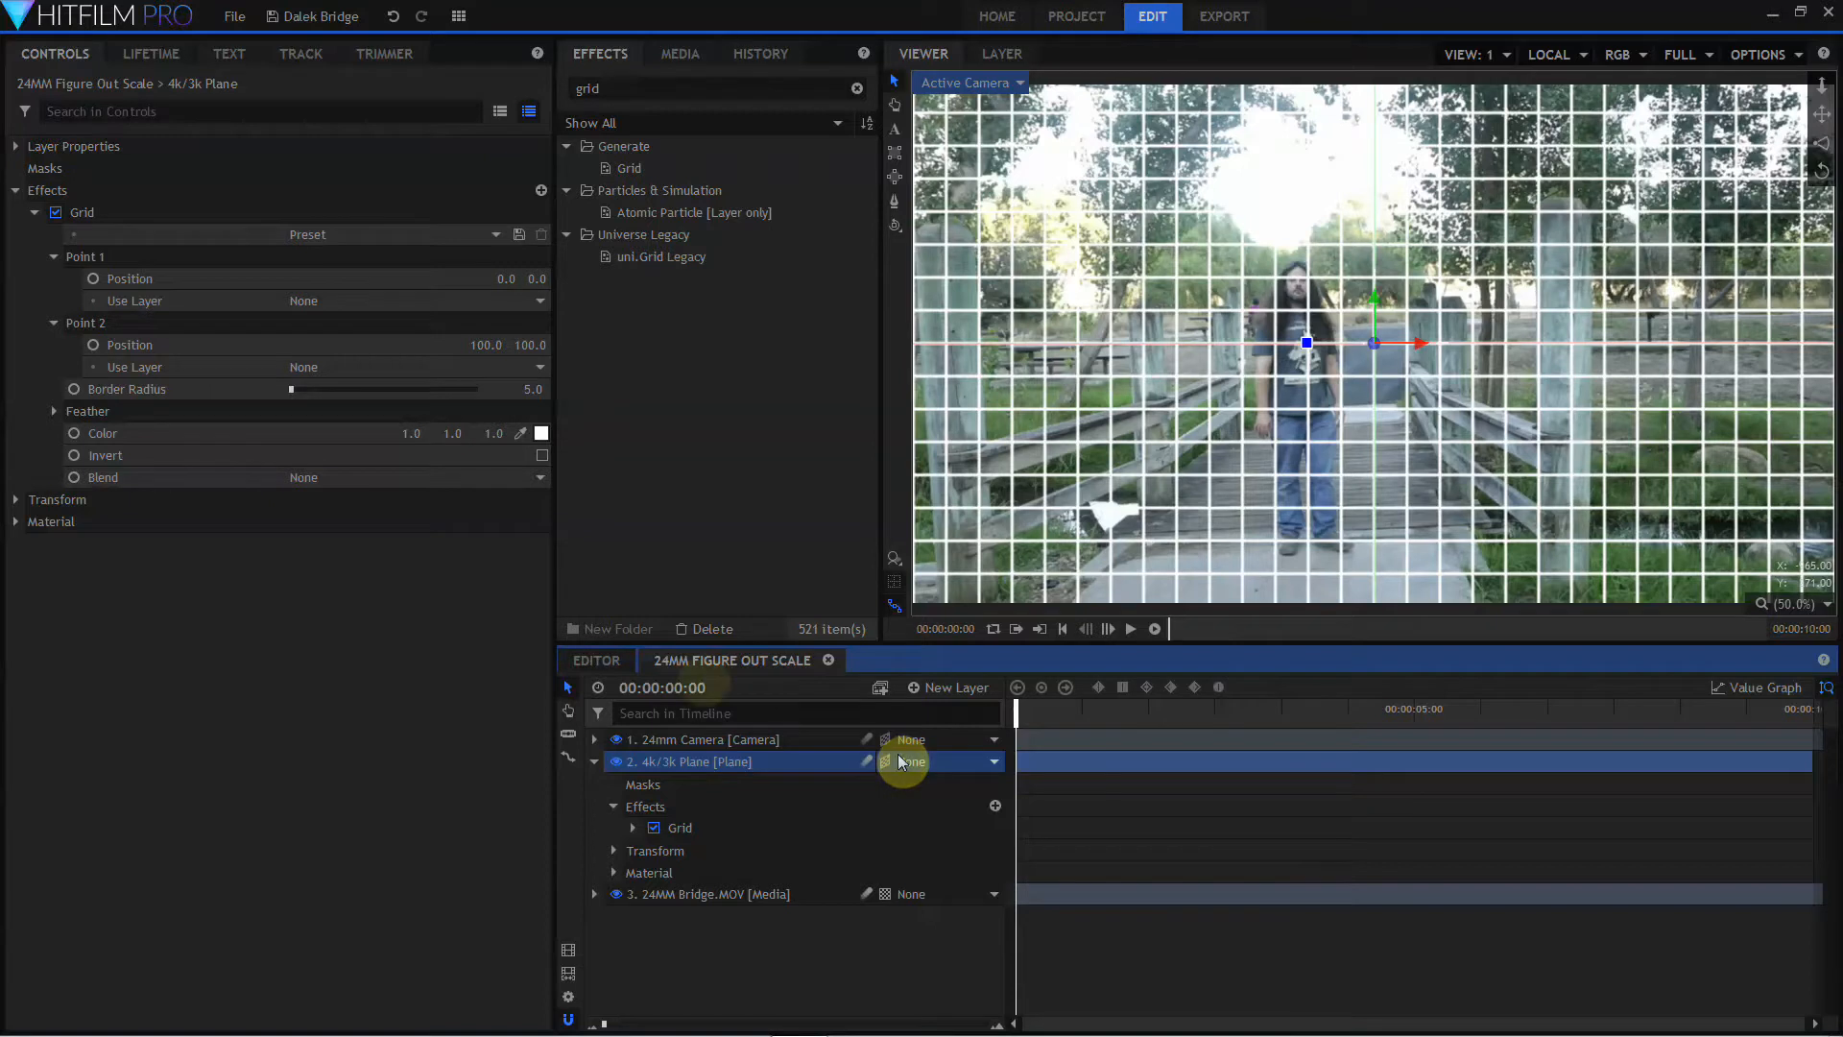
left_click(20, 501)
type("90")
key("Return")
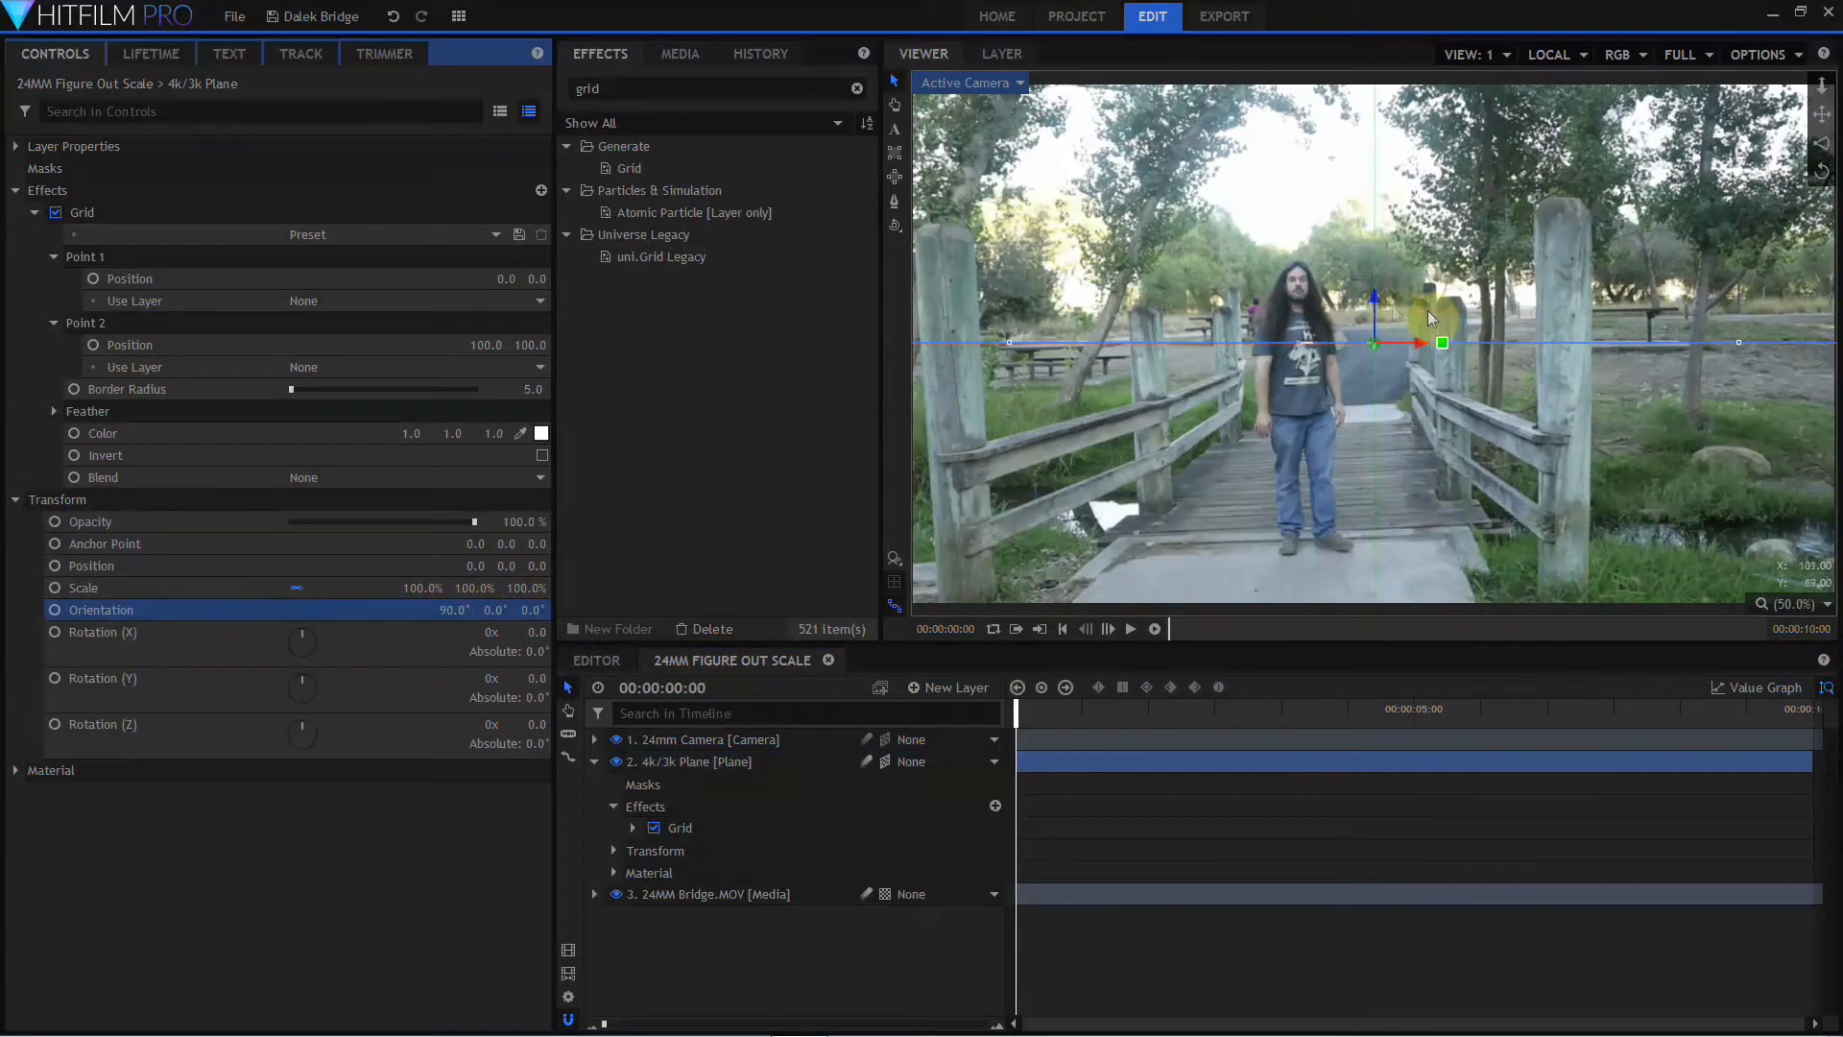
Step: Align the grid plane with the bridge deck at about 0, -590.6, -1129.5, with Y orientation 2.6°, and scale it to 132%
left_click_drag(1380, 355, 1377, 435)
scroll(1374, 429, "up", 9)
left_click_drag(1443, 566, 1370, 412)
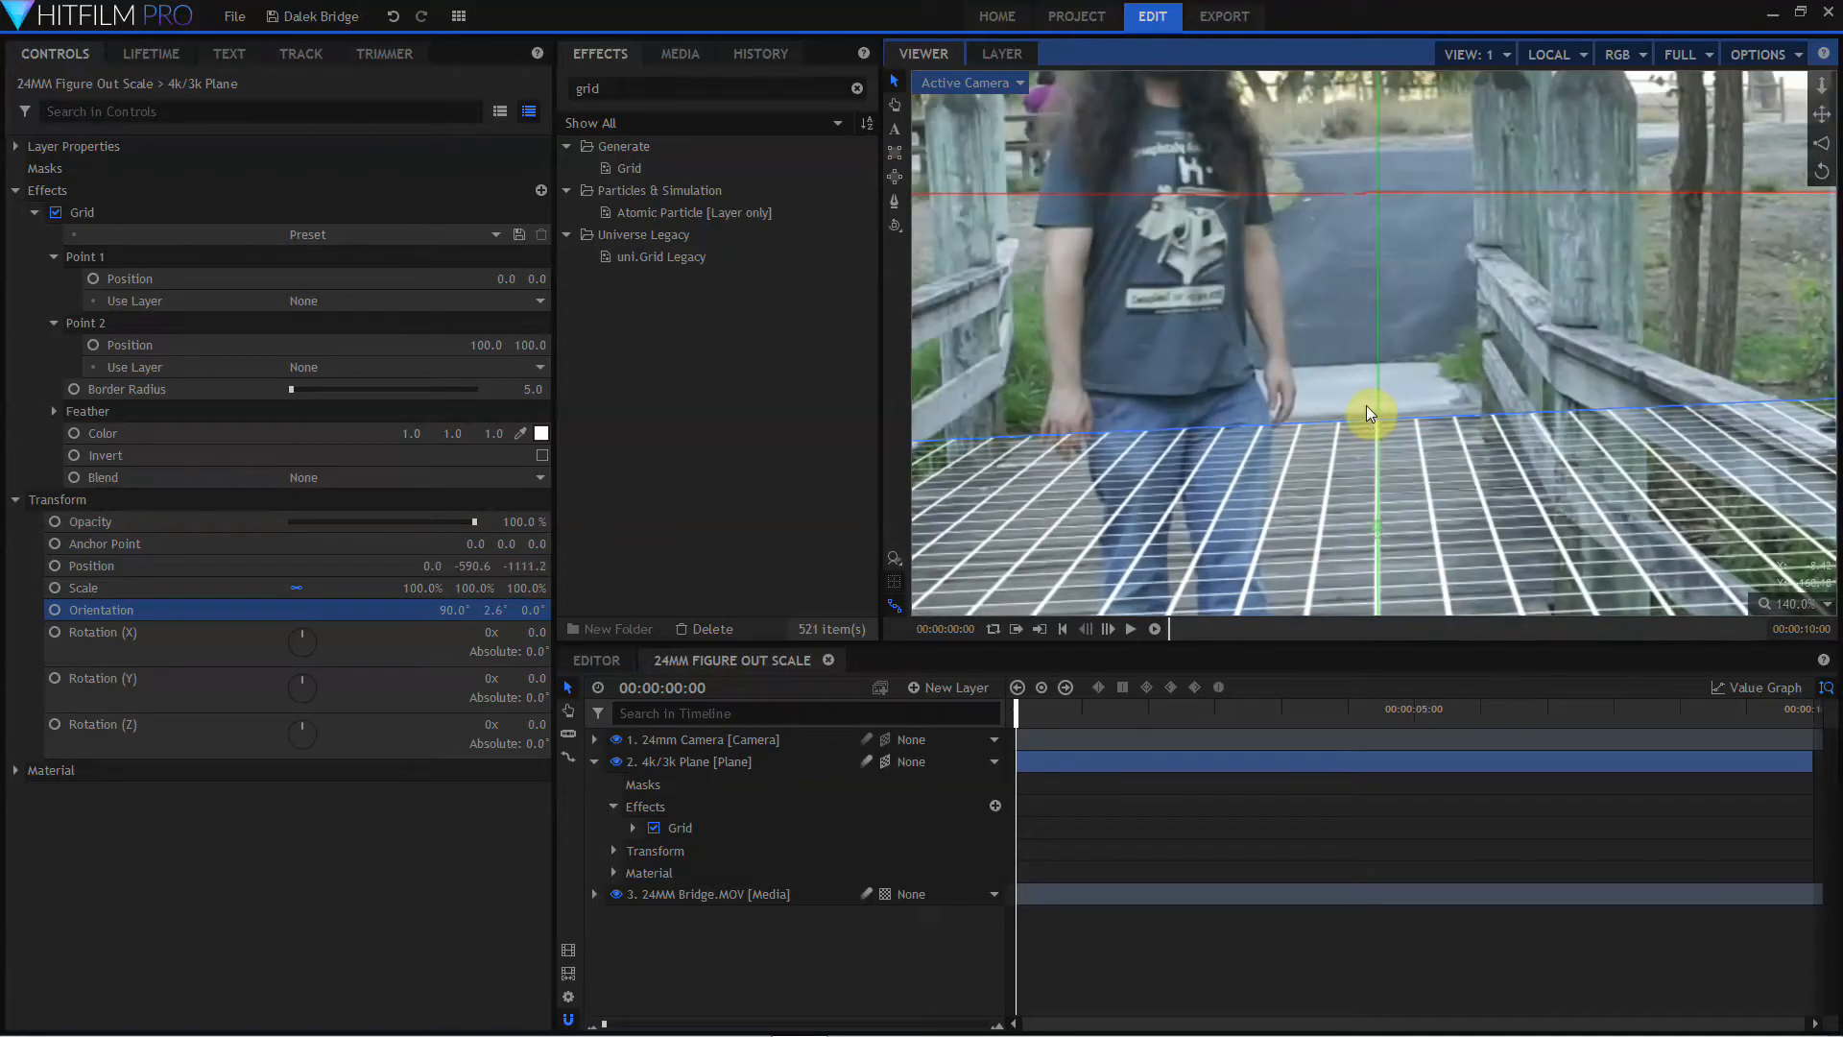
scroll(1370, 403, "down", 9)
mouse_move(429, 587)
left_mouse_down()
mouse_move(464, 588)
mouse_move(428, 605)
left_mouse_up()
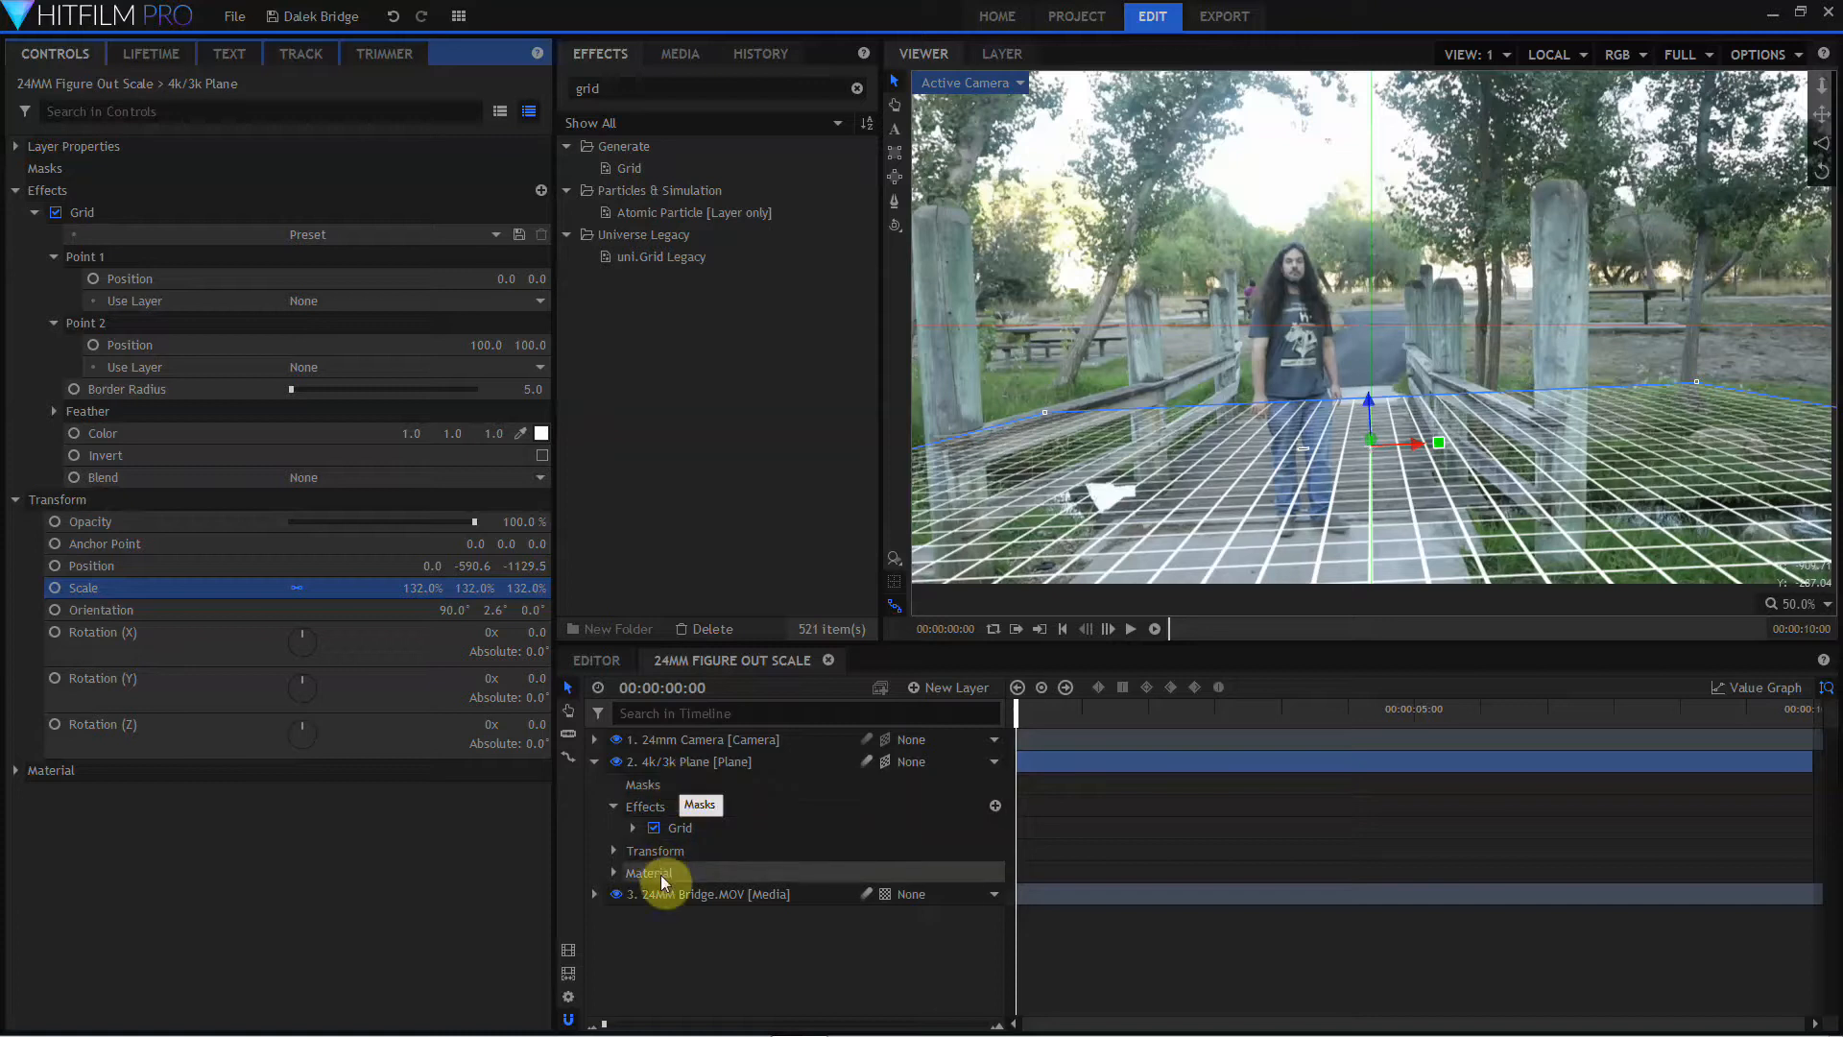
Step: Convert the 24MM Bridge.MOV layer to a 3D plane and move it along Z until it fills the frame
left_click(887, 894)
left_click(902, 941)
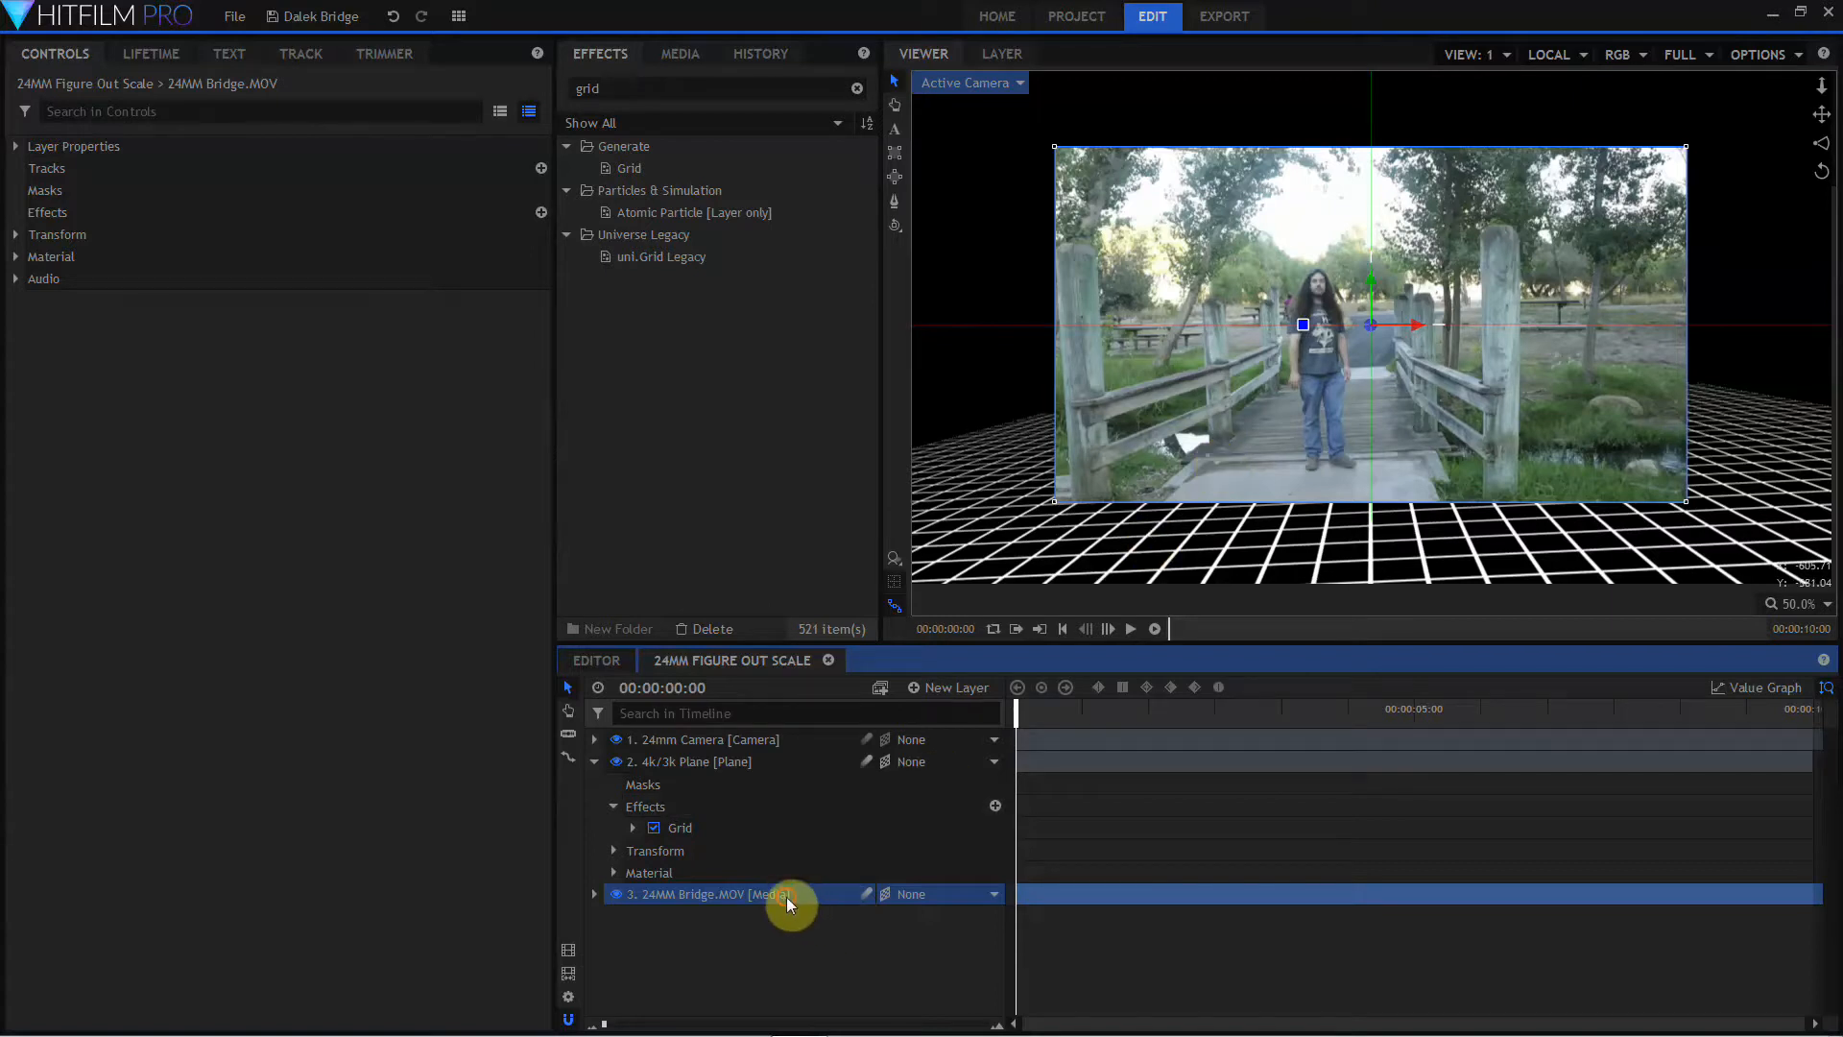
left_click(18, 235)
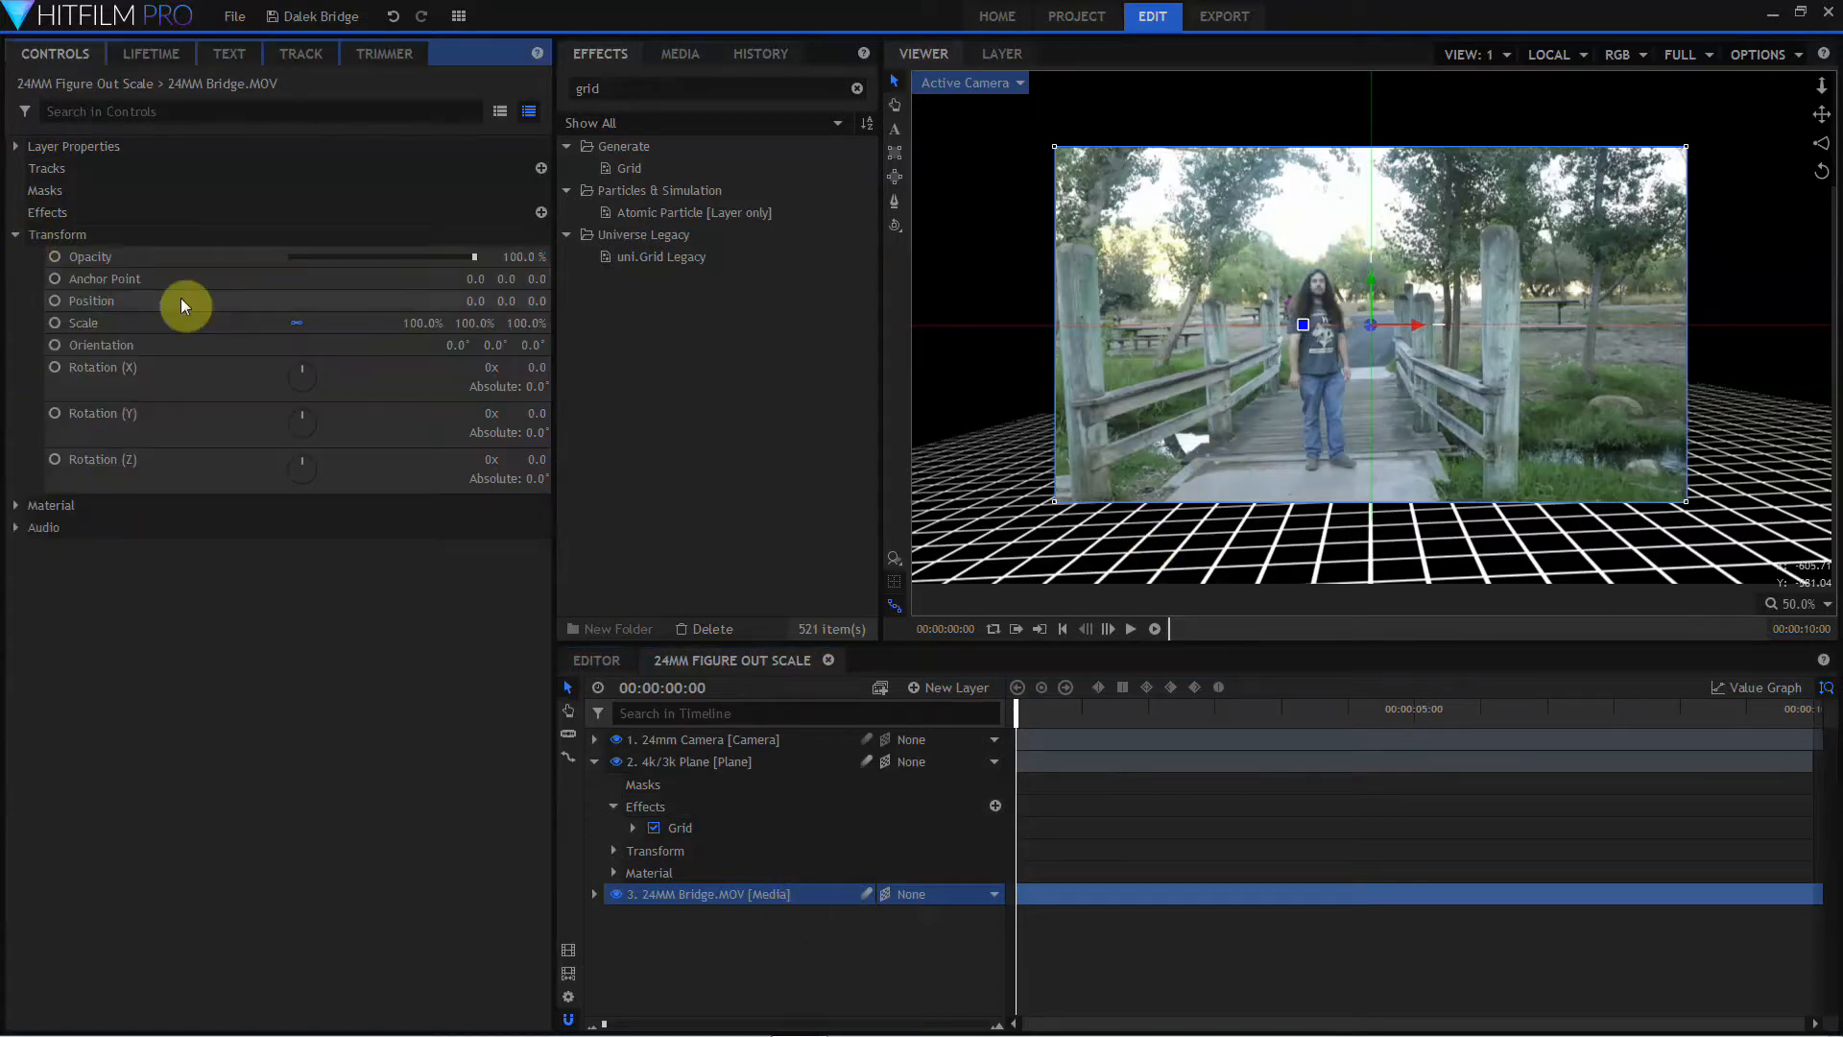
left_click_drag(532, 301, 672, 301)
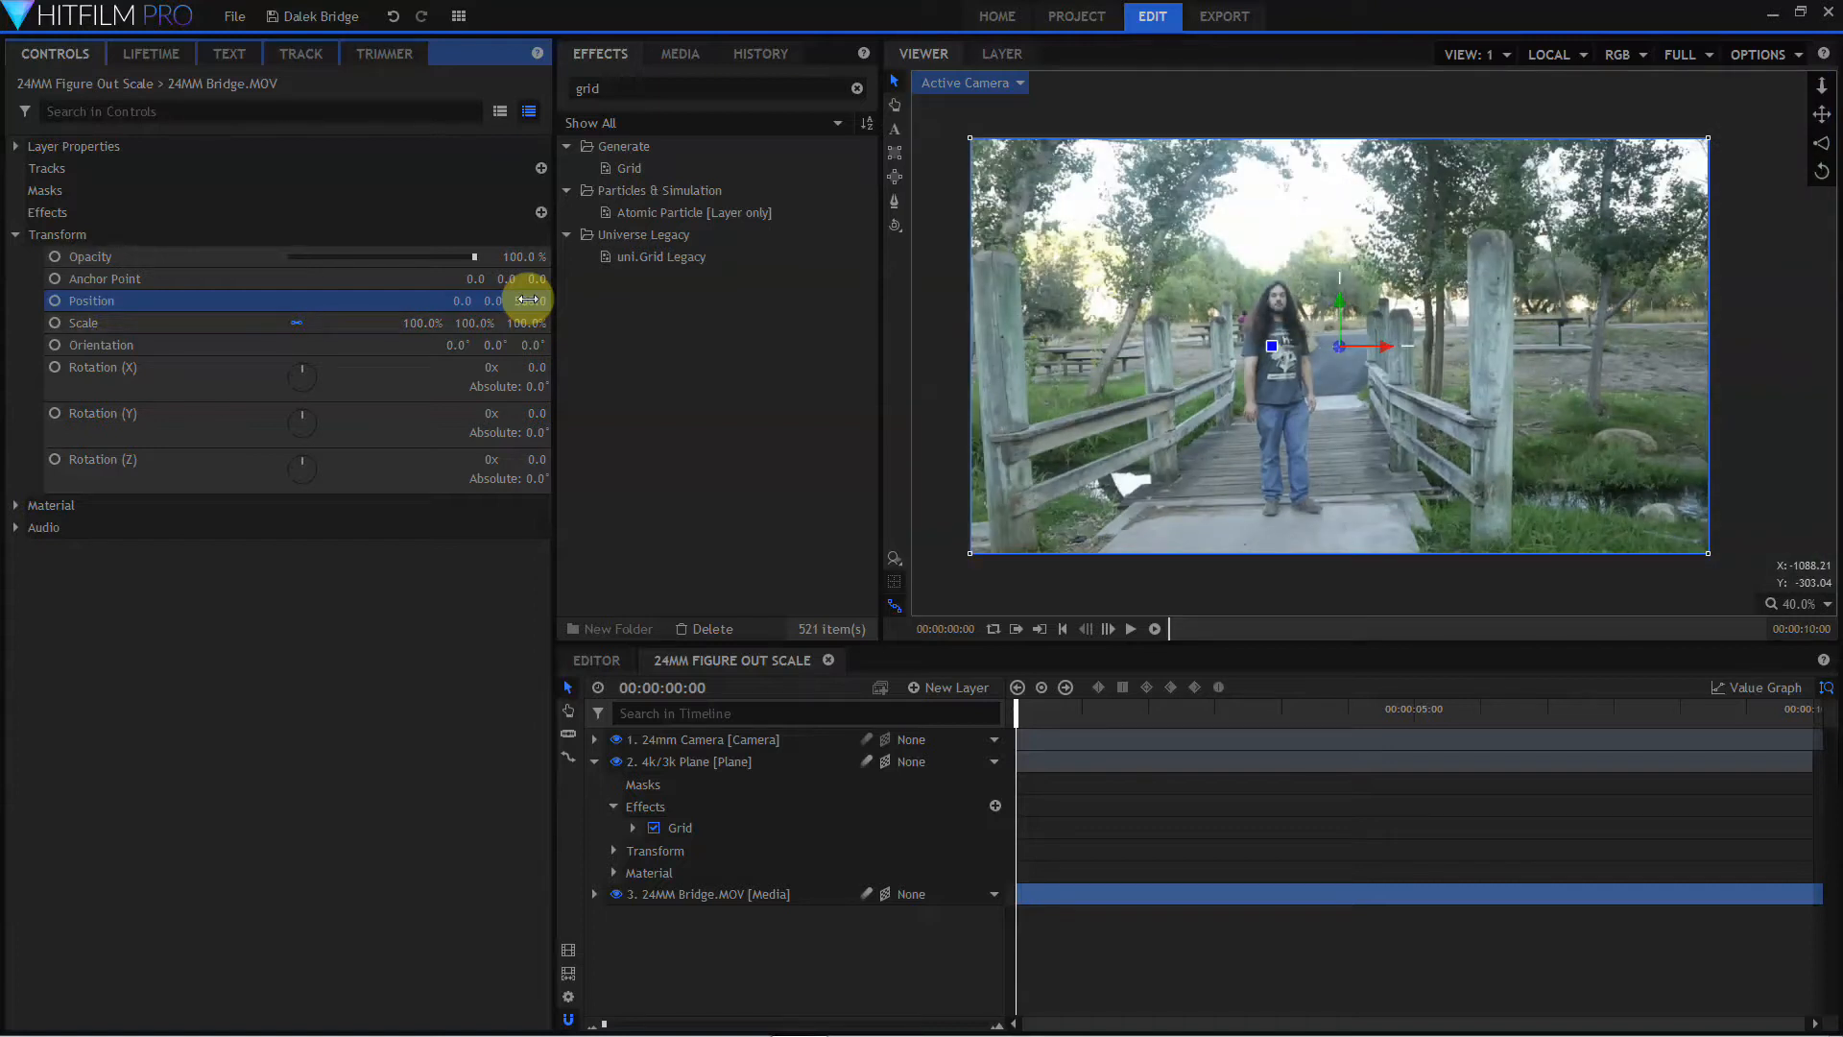
Step: Add a grade layer and move the 4k/3k Plane layer above it in the layer stack
left_click(915, 691)
left_click(933, 762)
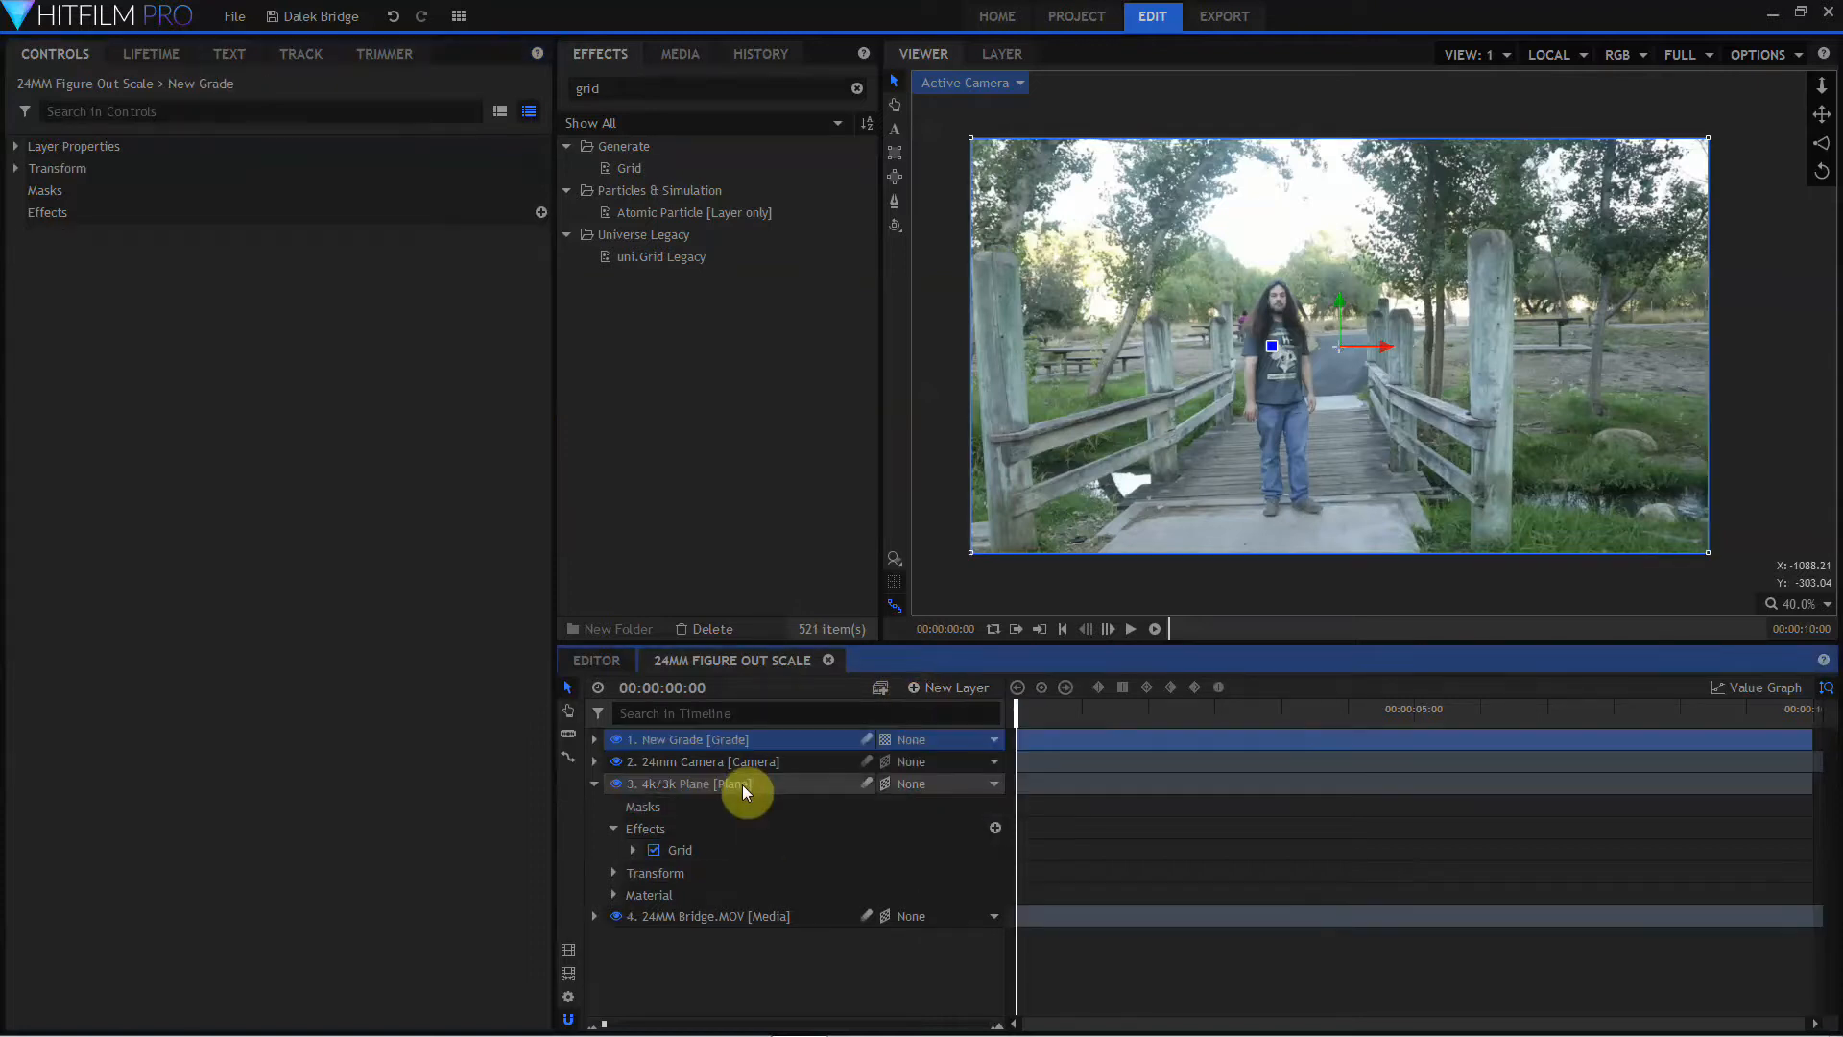
left_click_drag(744, 787, 740, 742)
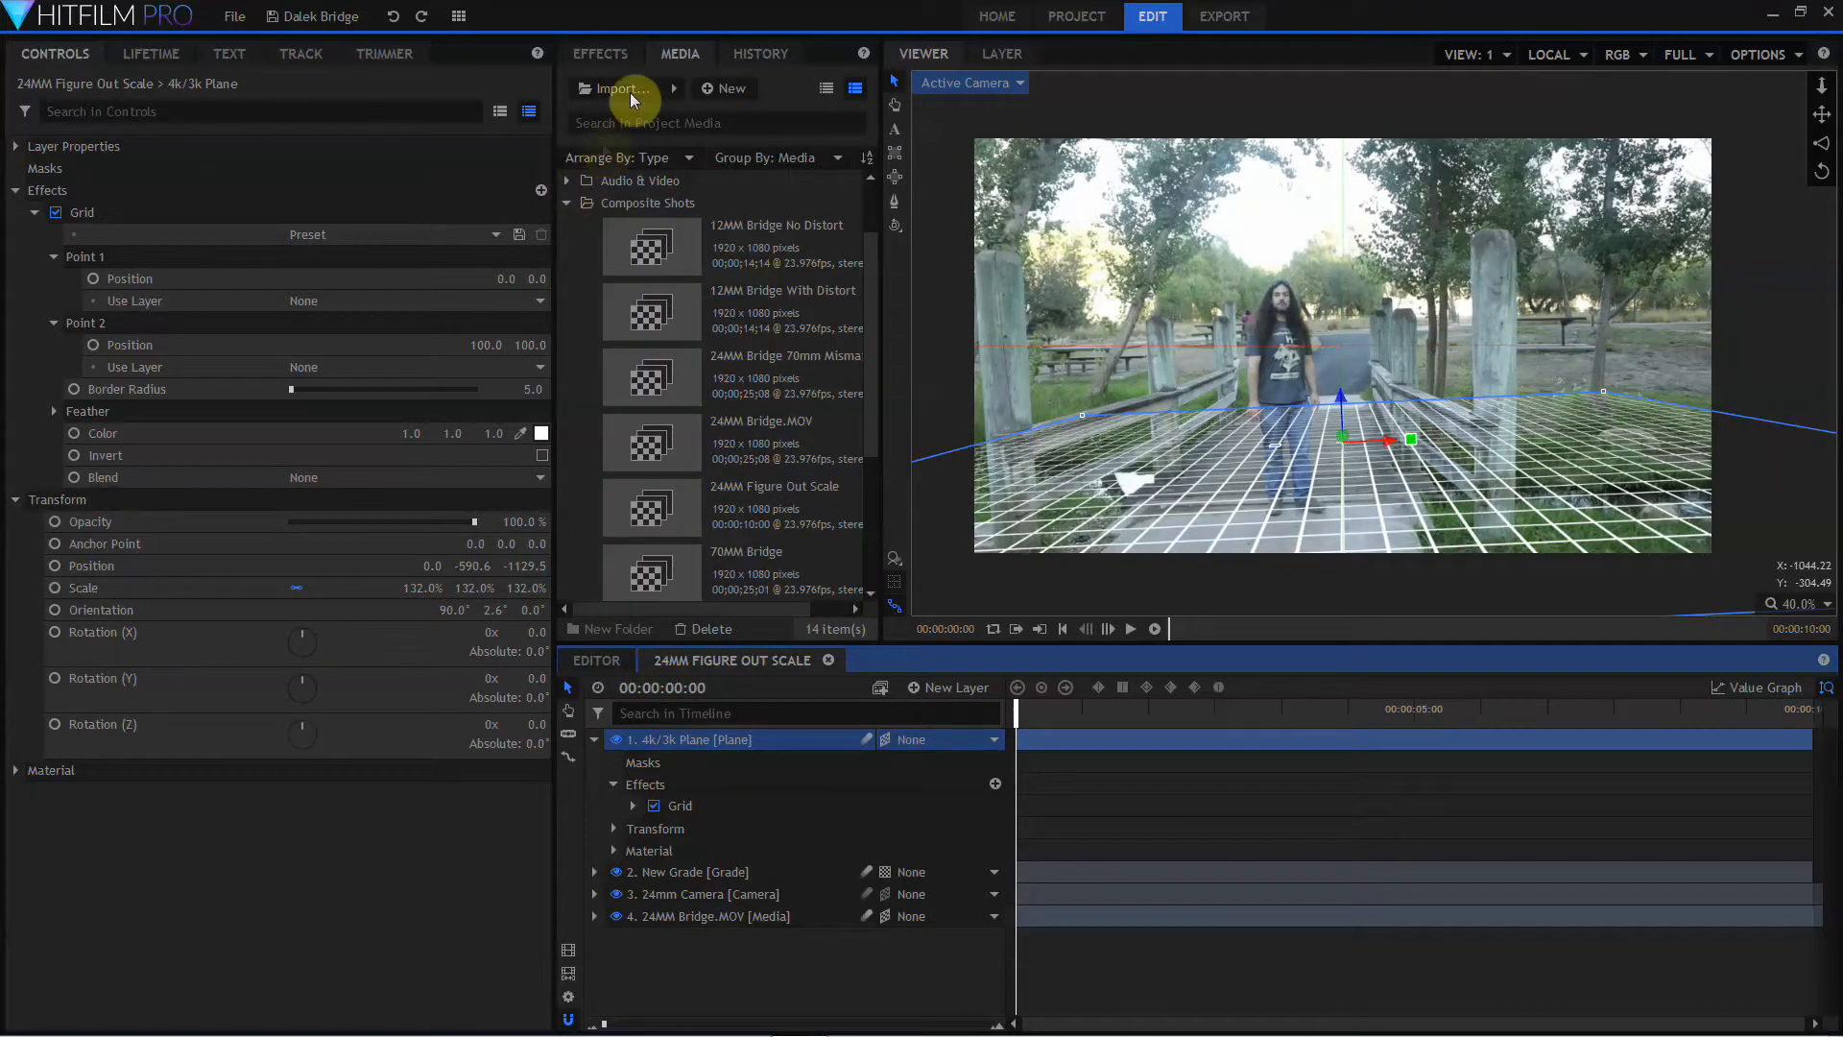
Step: Import the 3D model Plain Cylinder.3ds, keeping Center Anchor Point and Auto Normalize enabled in its advanced properties
left_click(674, 88)
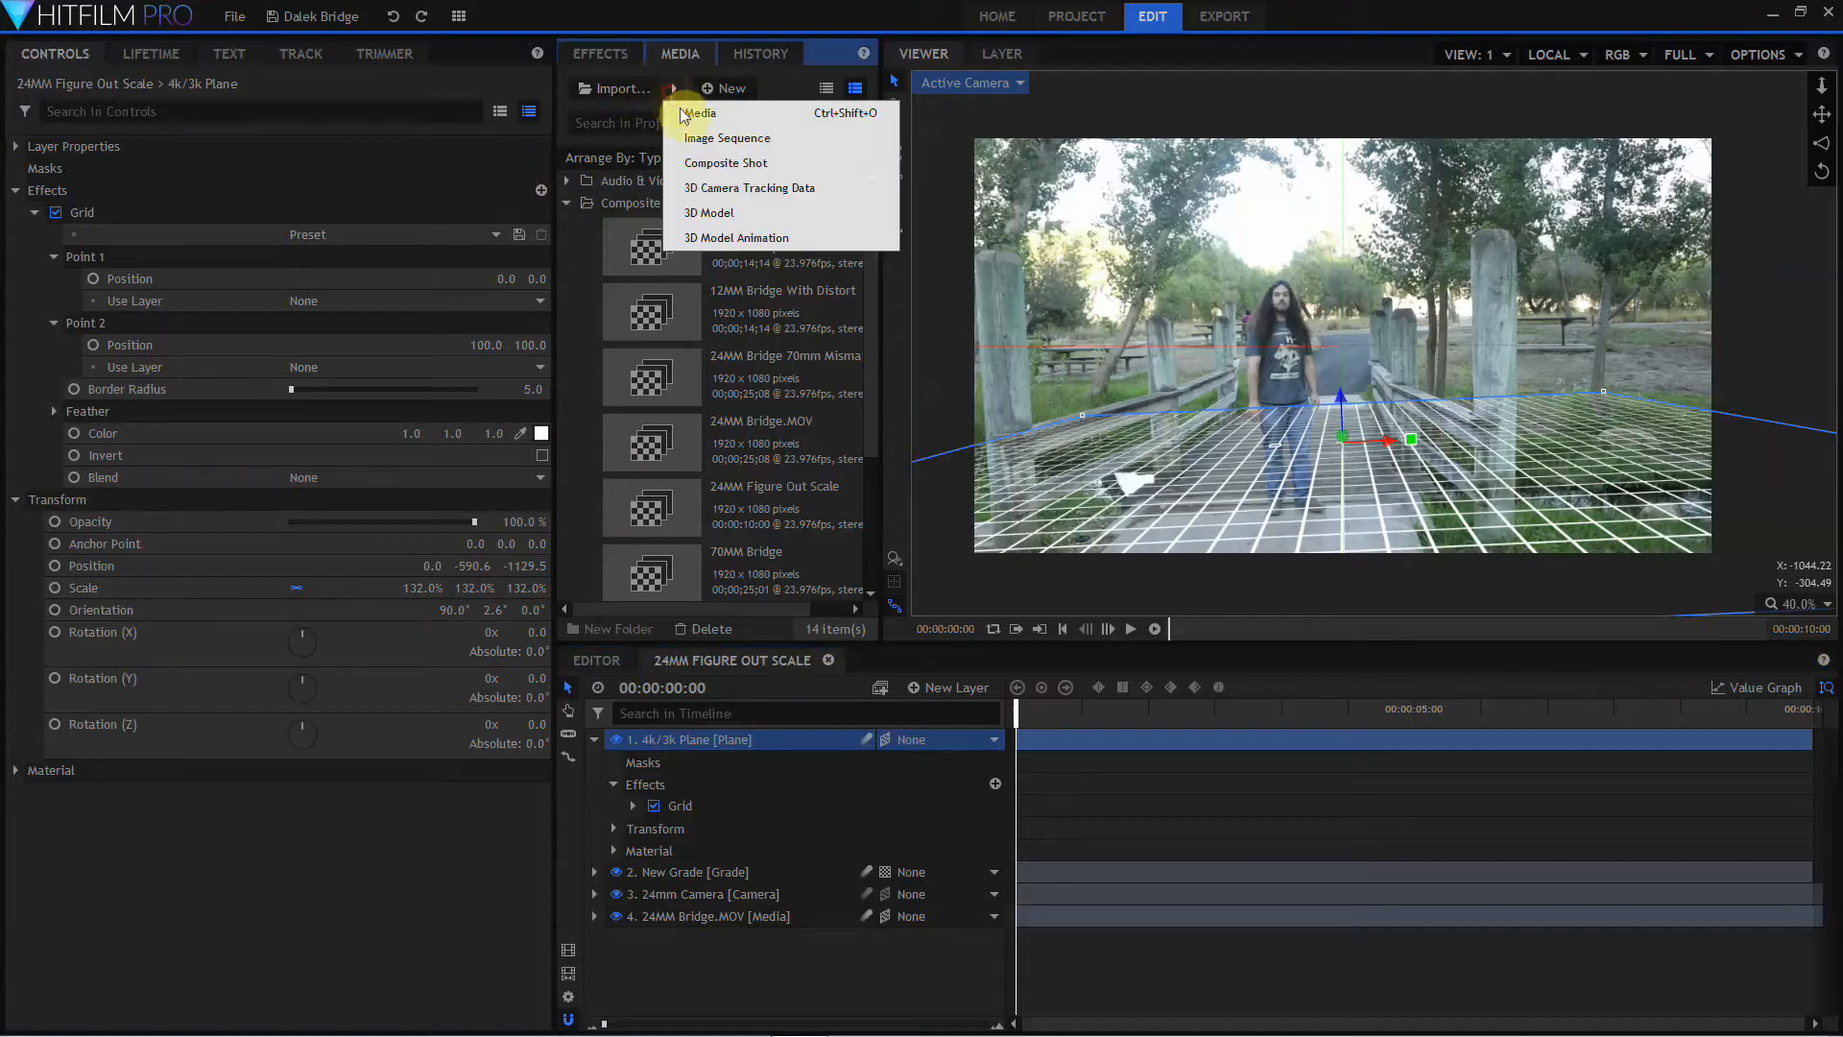
left_click(709, 212)
scroll(288, 240, "down", 5)
left_click(327, 345)
left_click(660, 503)
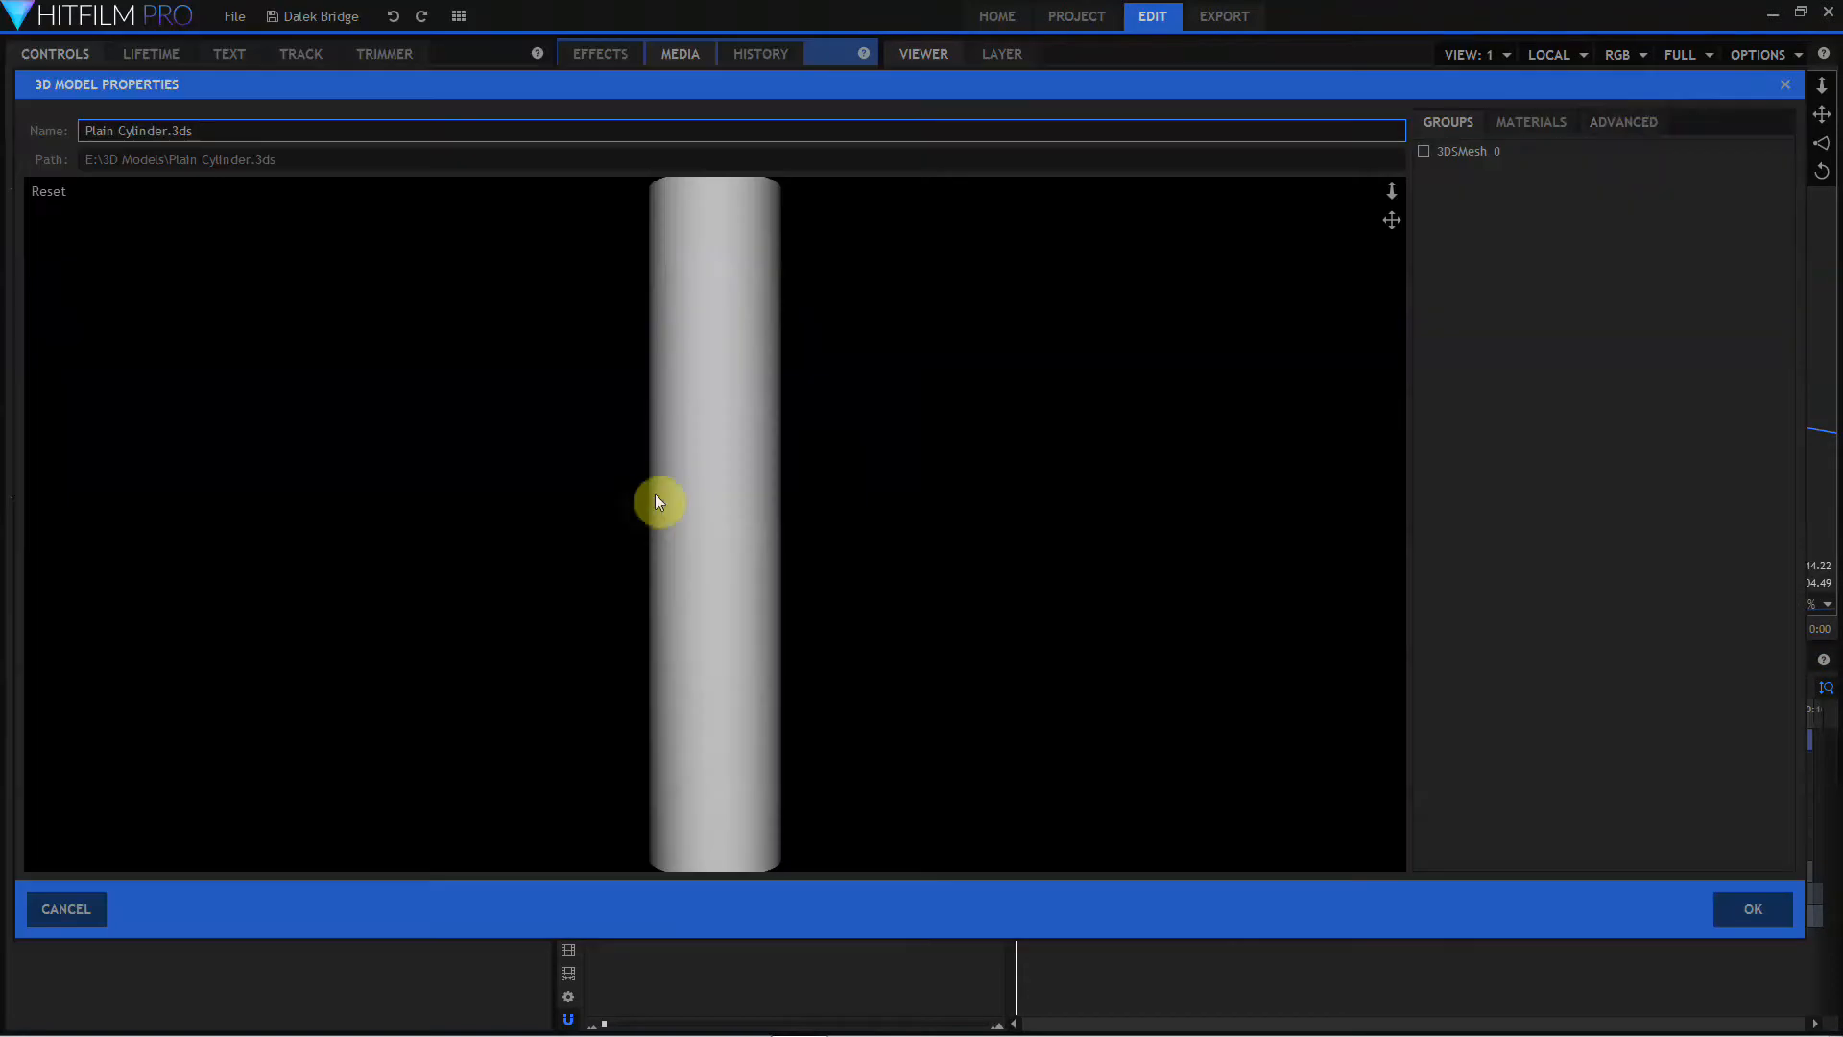
left_click(1631, 121)
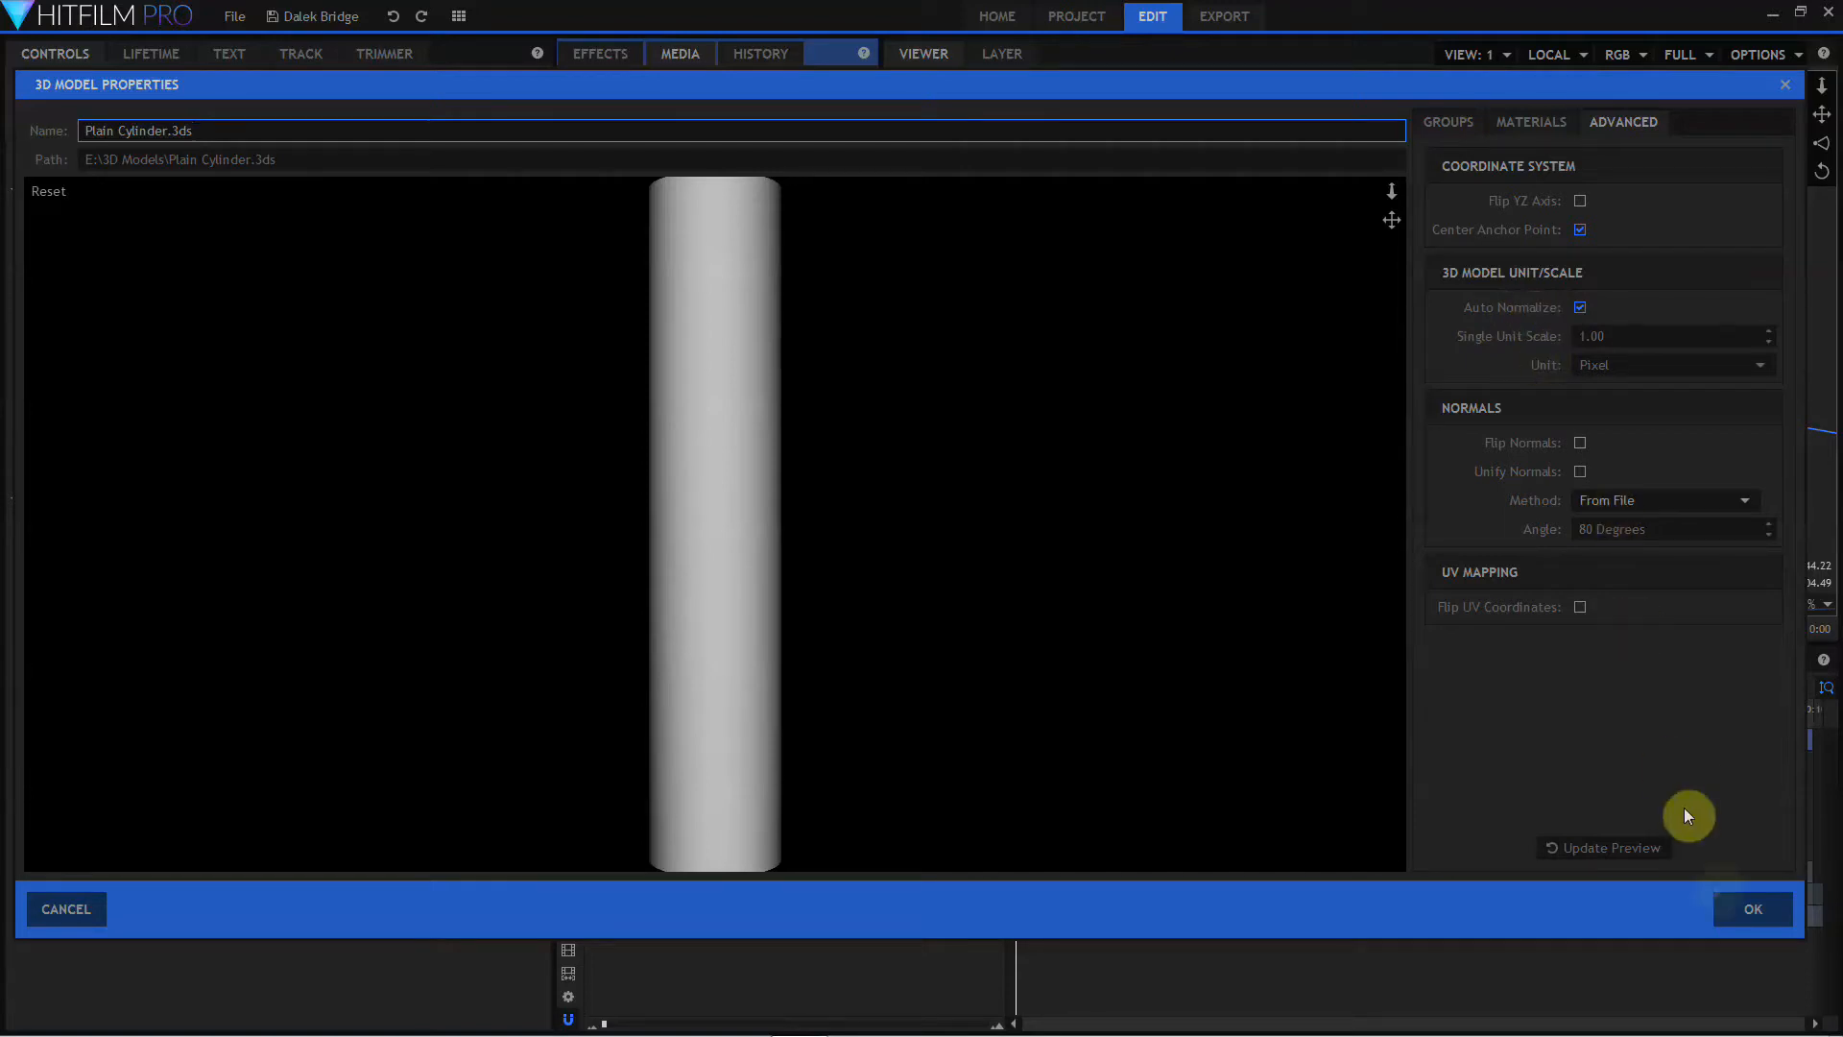
left_click(1731, 922)
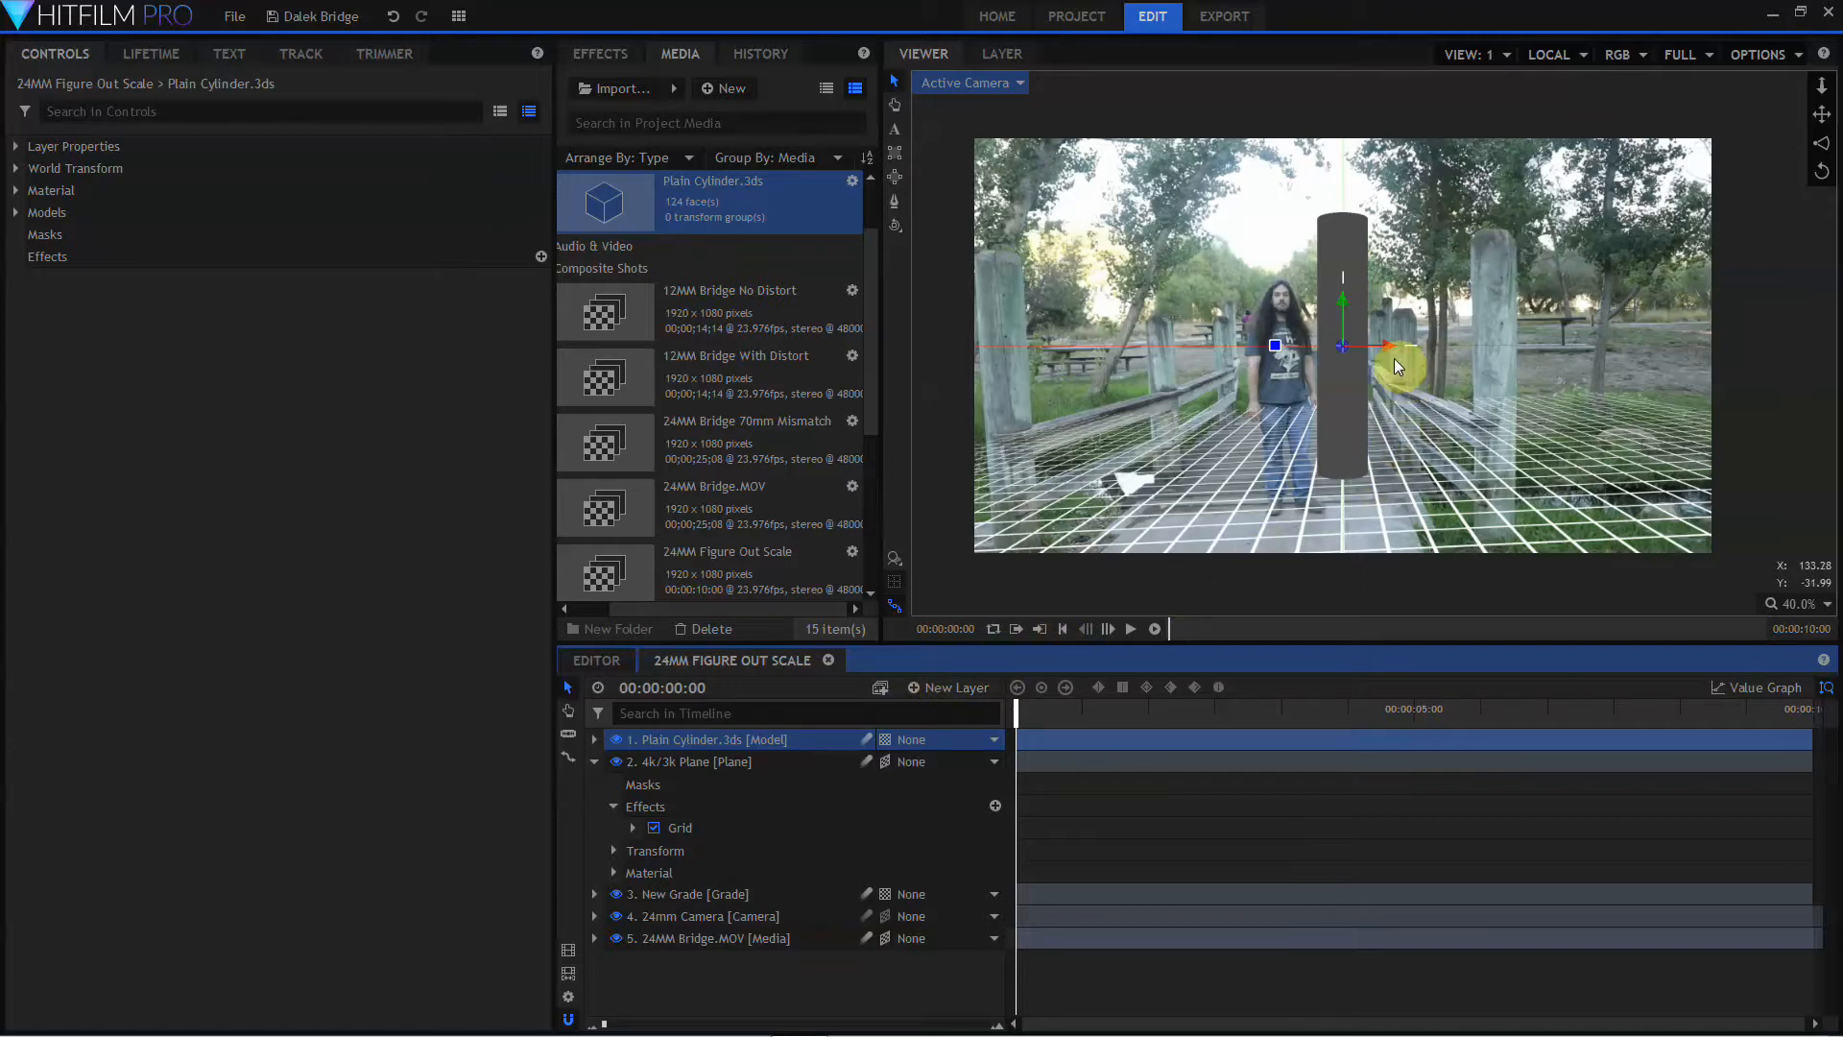
Step: Set the cylinder model's anchor point Y value to -475 so it pivots at its base
left_click(596, 741)
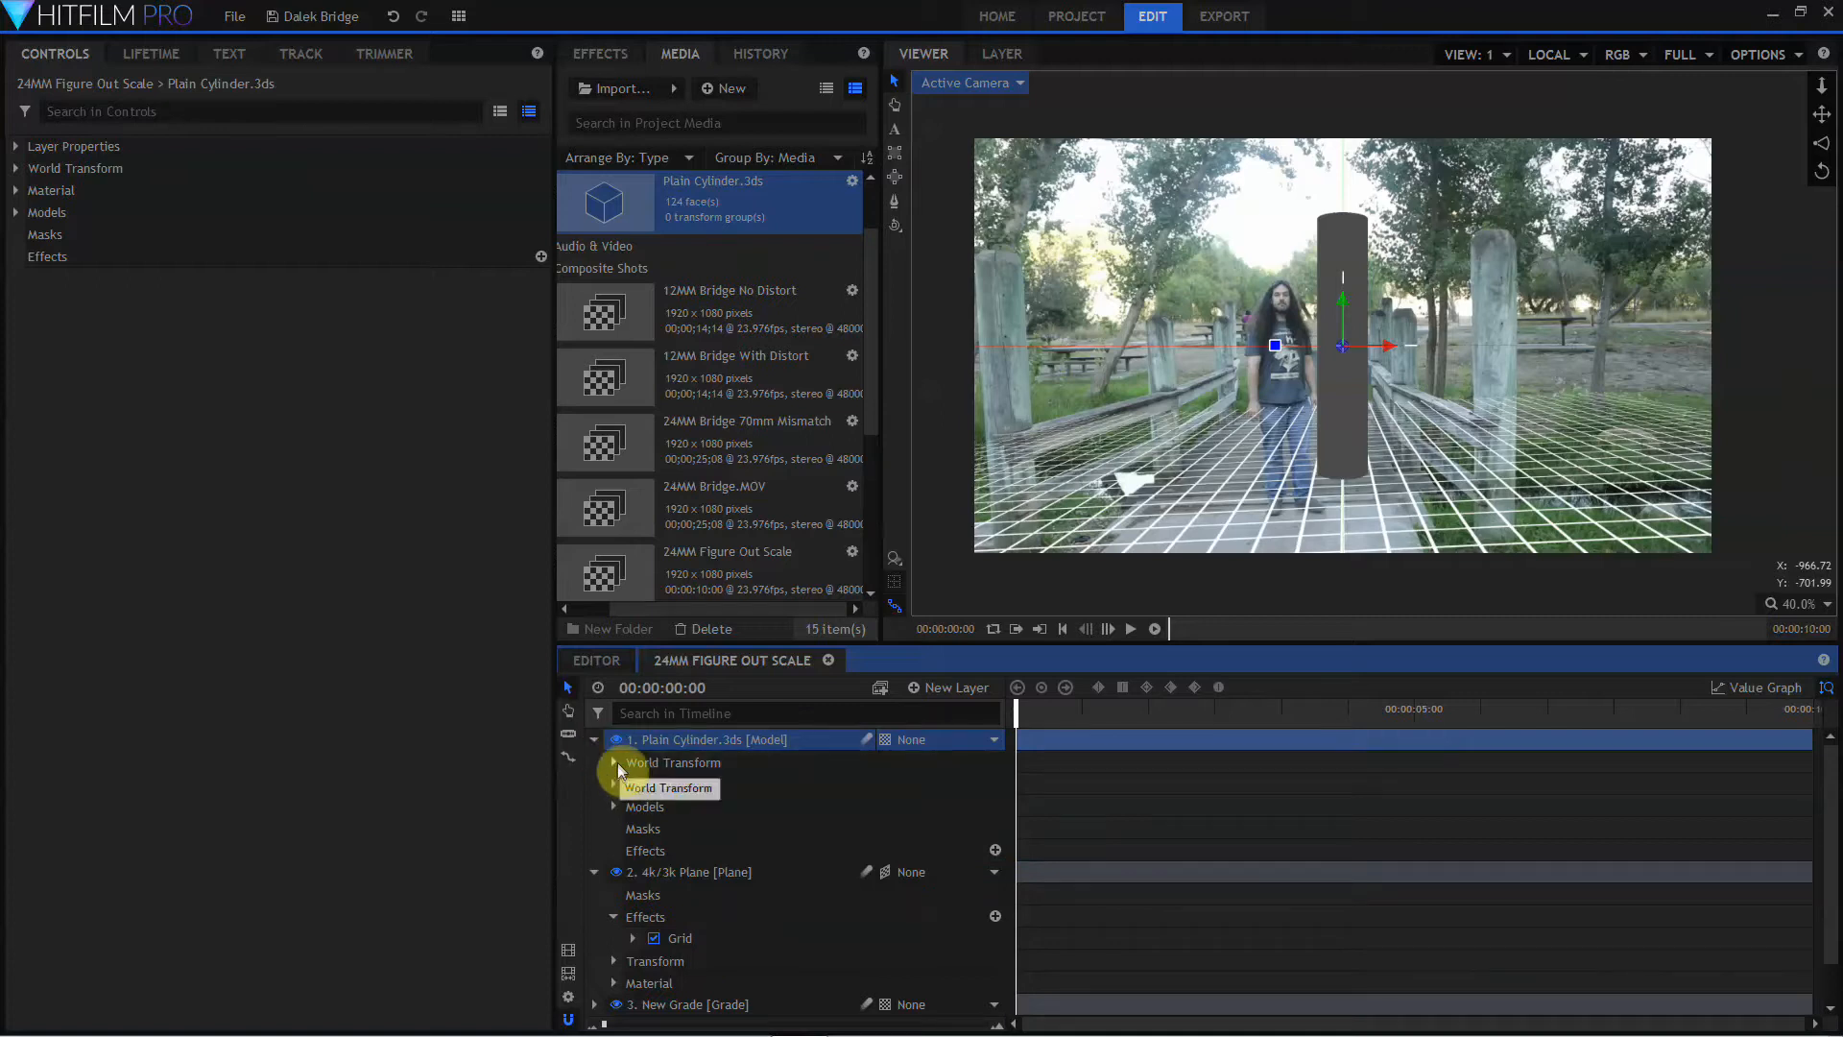
left_click(614, 763)
left_click_drag(960, 807, 497, 807)
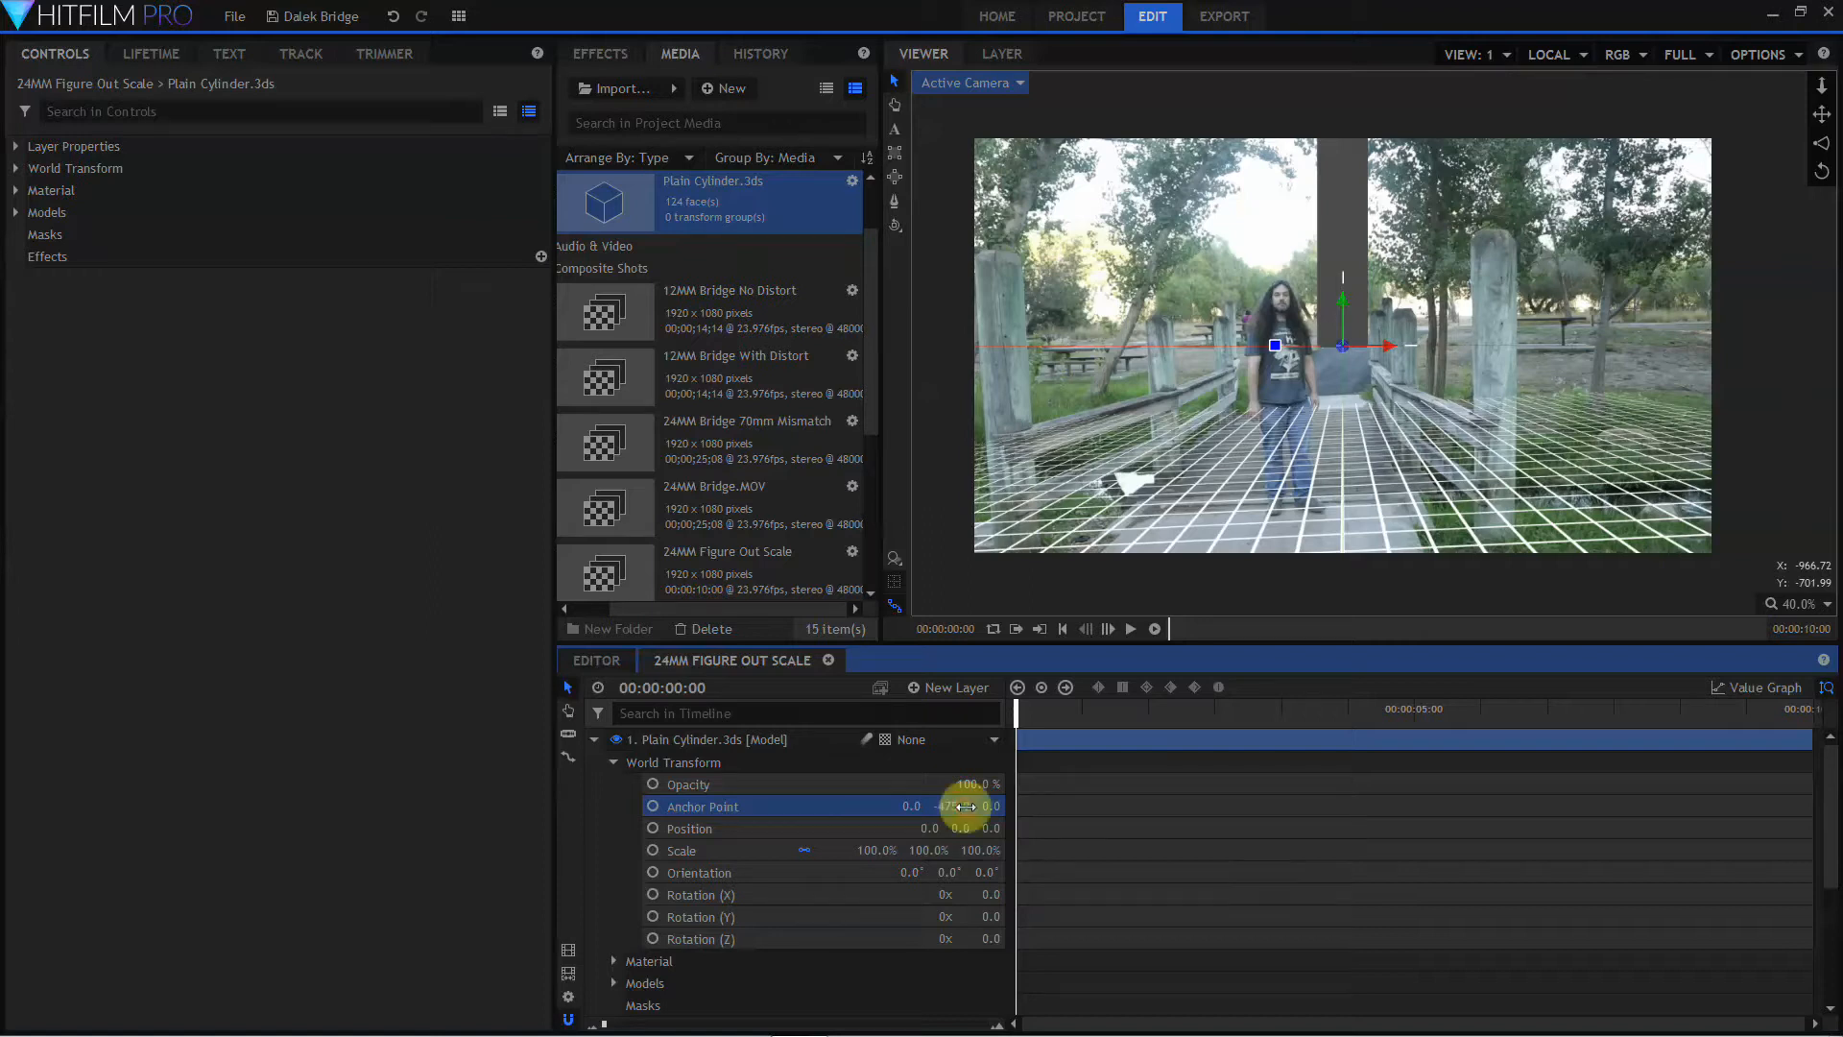
Step: Parent the cylinder to the 4k/3k Plane and set its X, Y and Z position and its Z rotation to 0
left_click(936, 739)
left_click(957, 774)
left_click(909, 823)
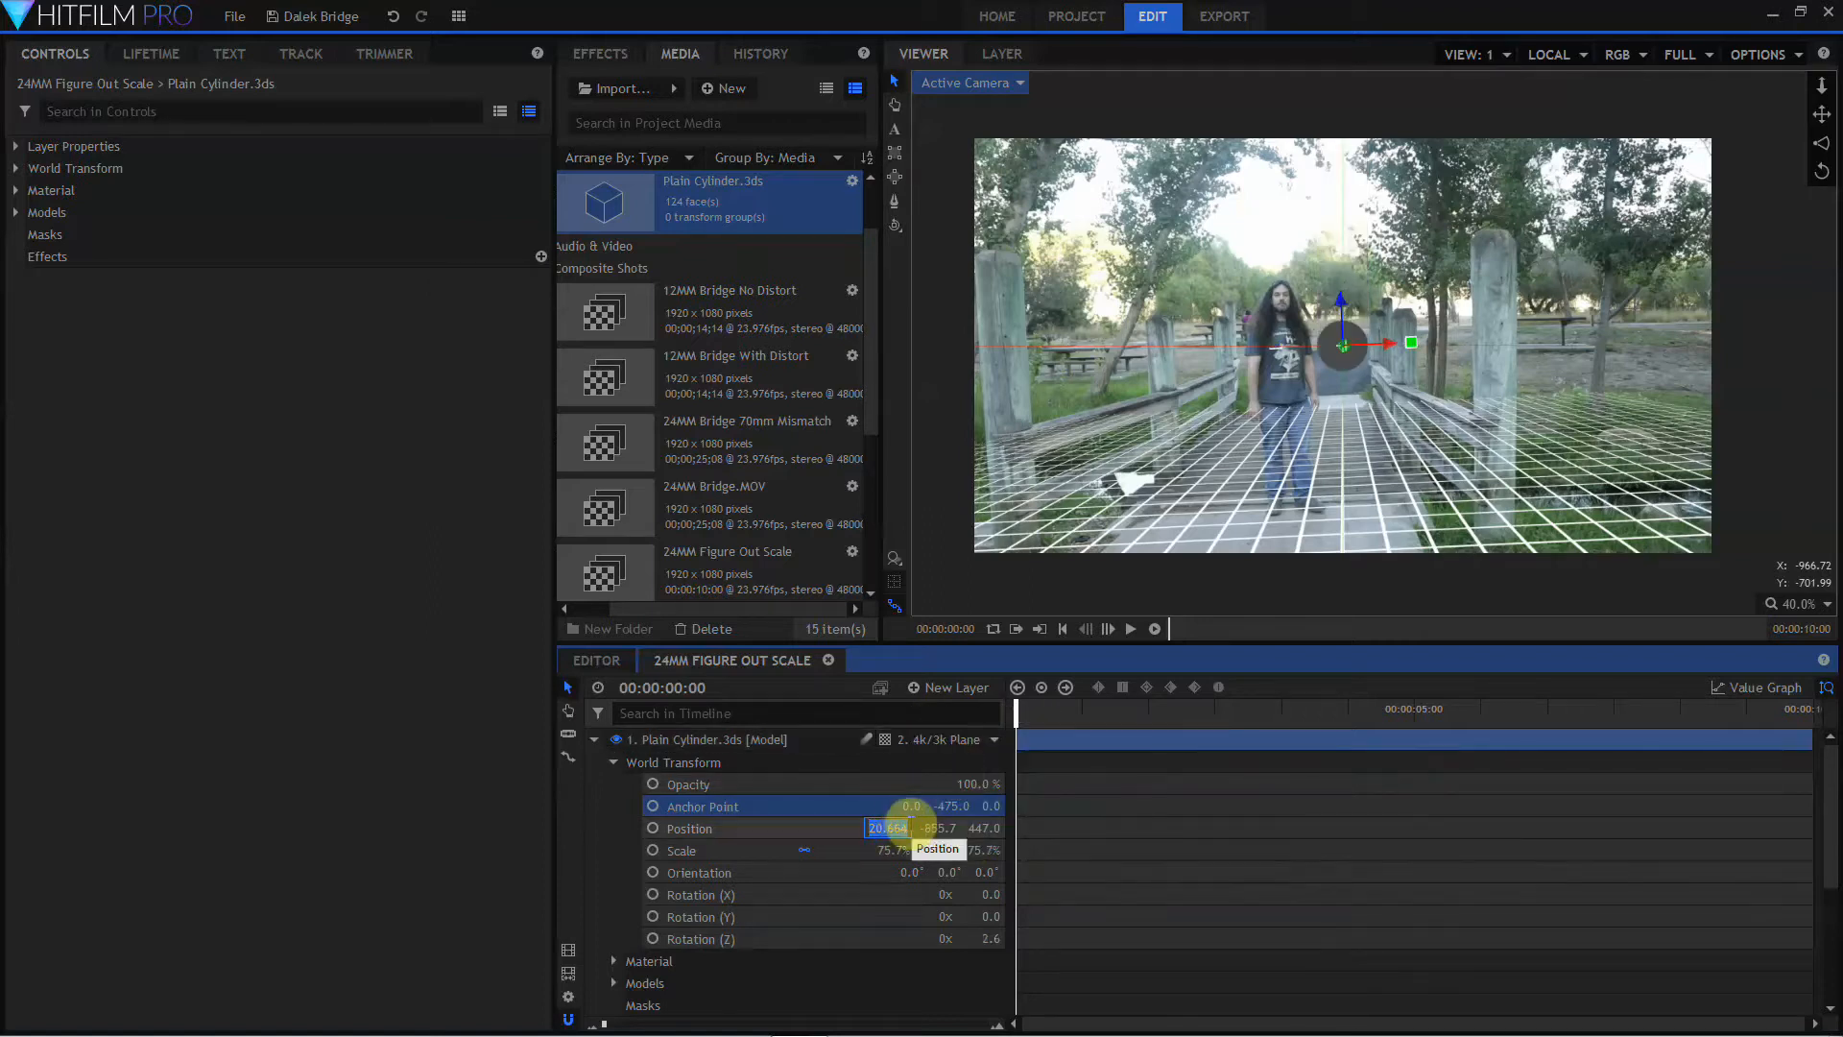
type("0")
key("Tab")
type("0")
key("Tab")
type("0")
key("Tab")
key("Tab")
key("Tab")
key("Tab")
key("Tab")
key("Tab")
key("Tab")
key("Tab")
key("Tab")
key("Tab")
key("Tab")
key("Tab")
type("0")
key("Return")
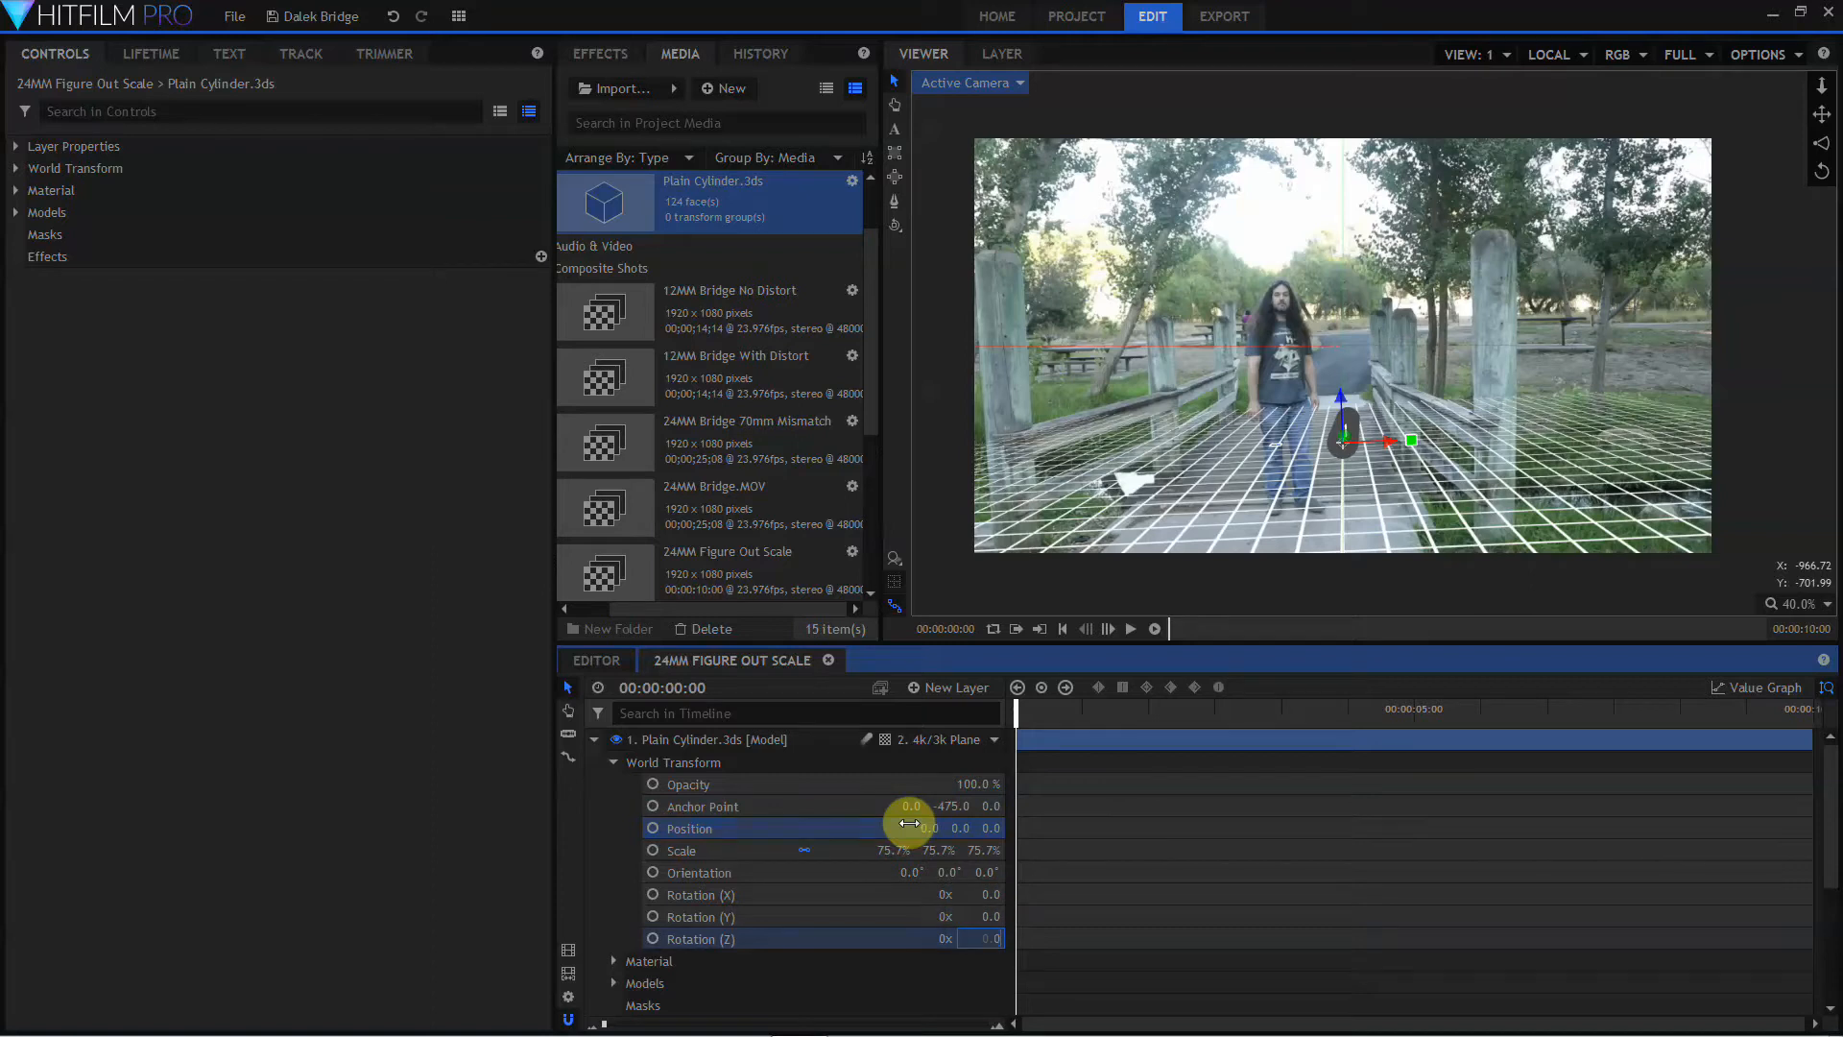
Step: Stand the cylinder upright with X orientation 270° and slide it beside the man's feet, to about 58.4, -919.3 on the grid
left_click(910, 869)
type("270")
key("Return")
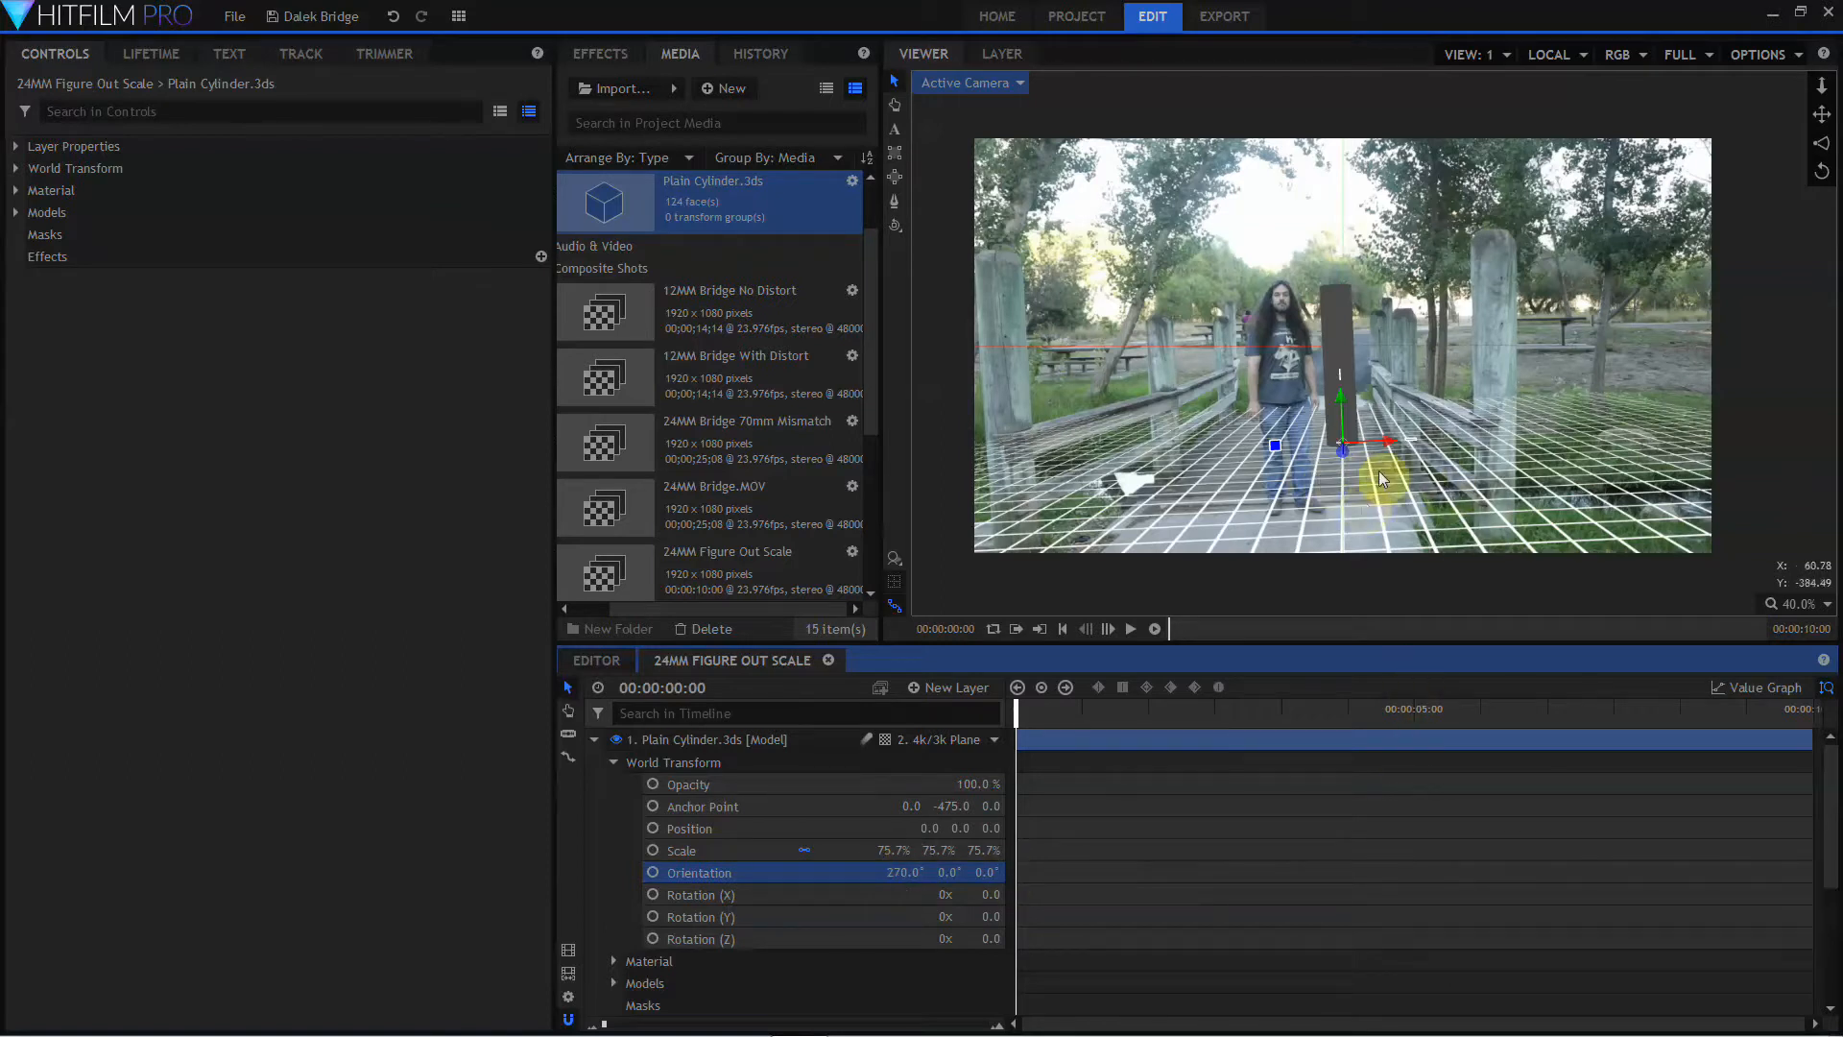
left_click_drag(1344, 453, 1350, 709)
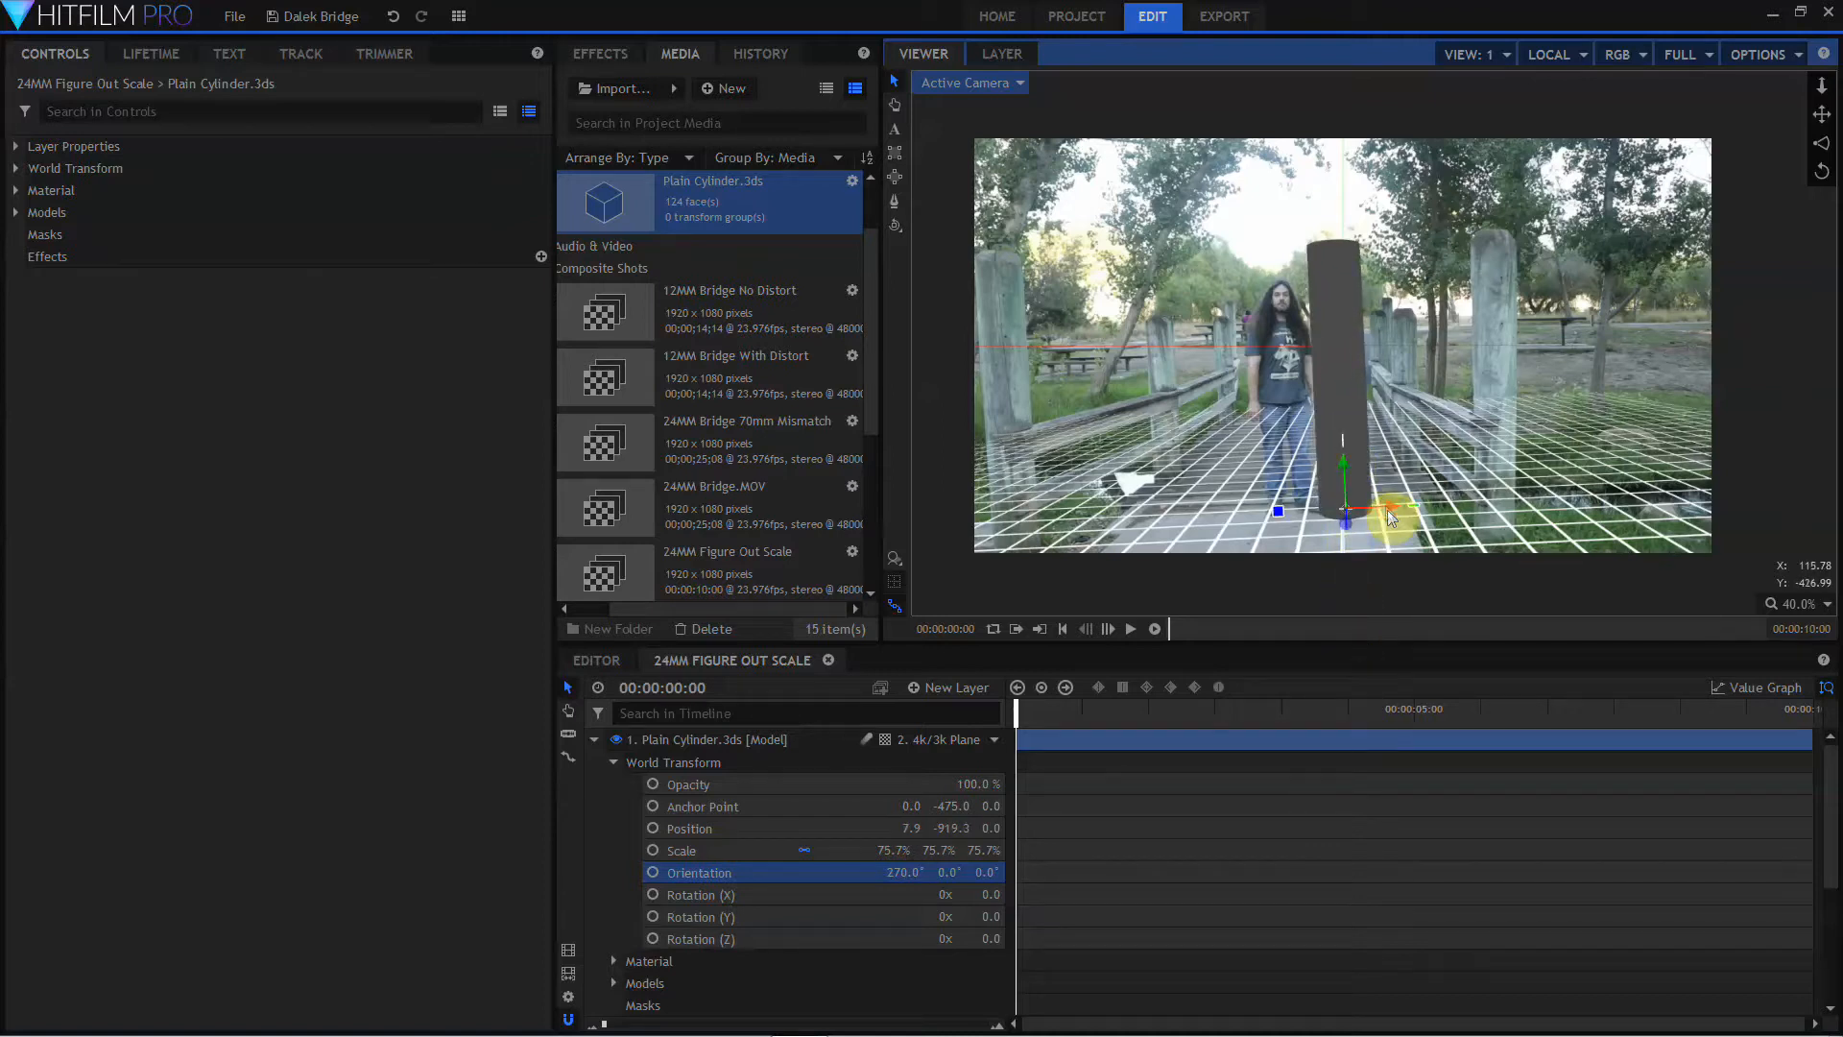
left_click_drag(1386, 510, 1403, 503)
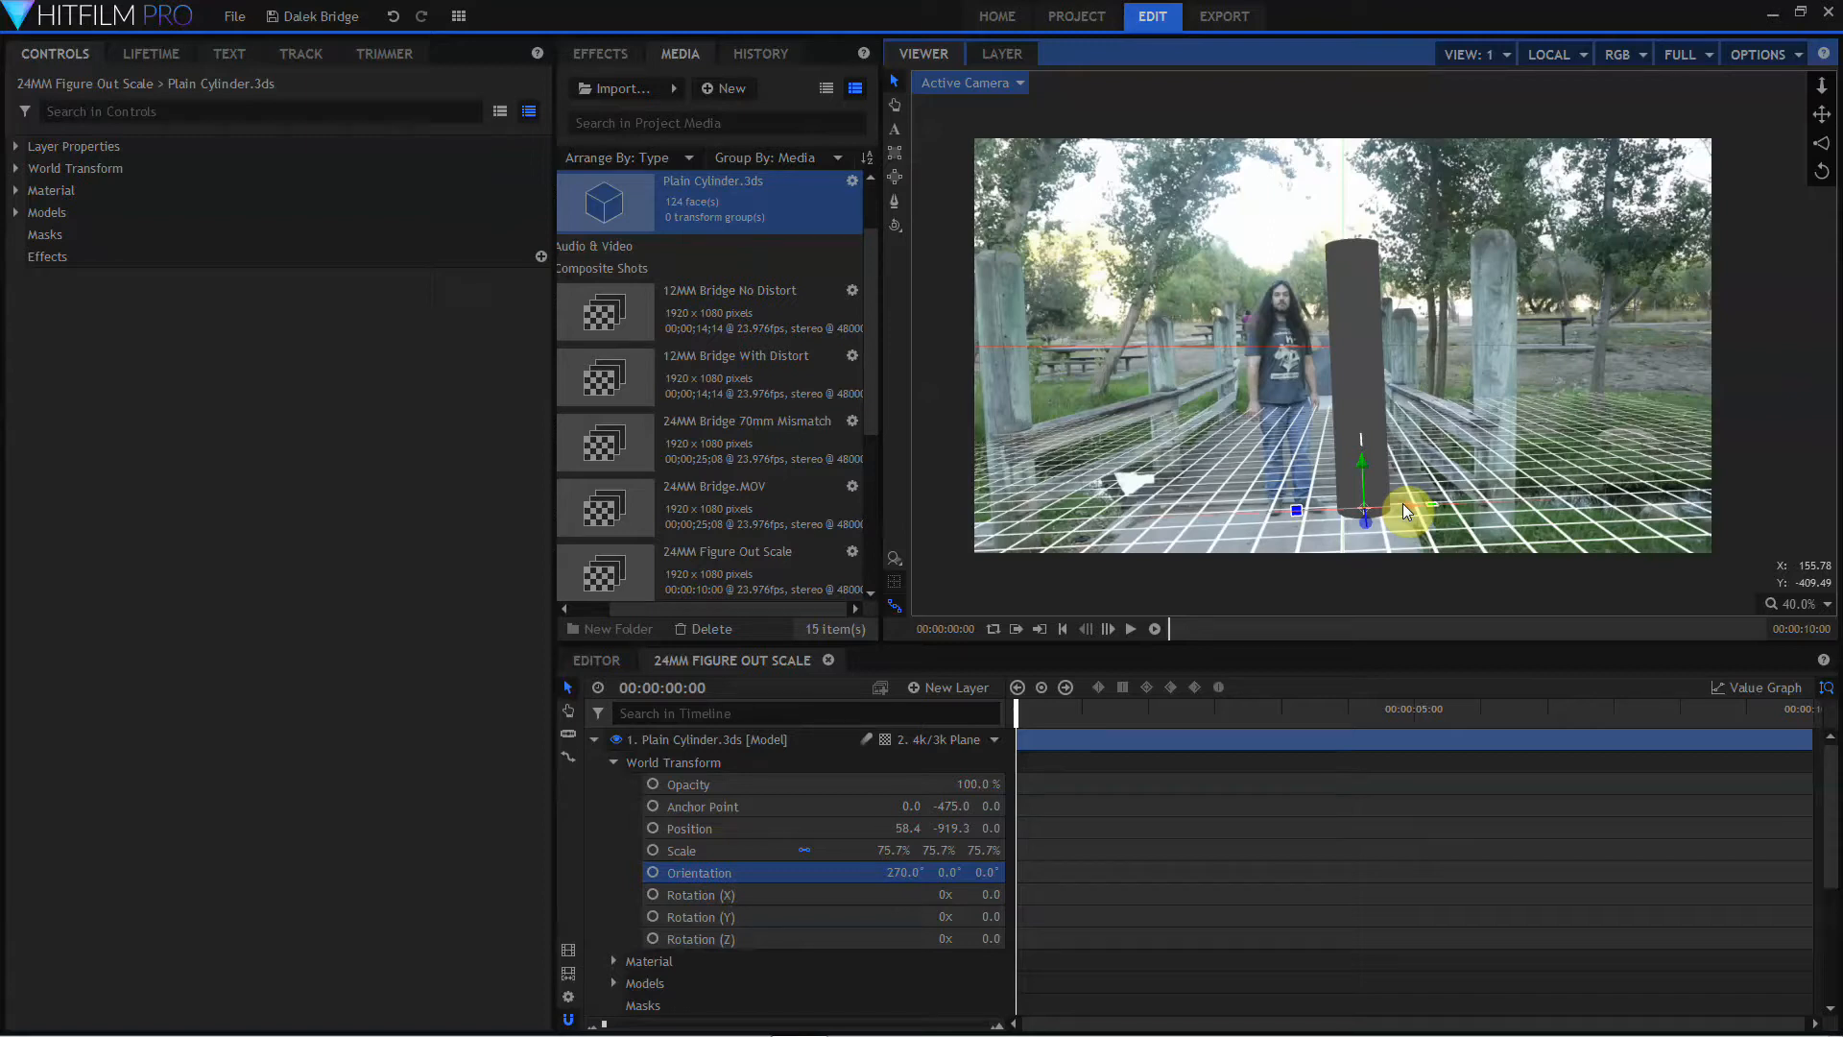
Step: Remove the cylinder's parent by setting it to None, and reset its orientation to 0°
left_click(958, 740)
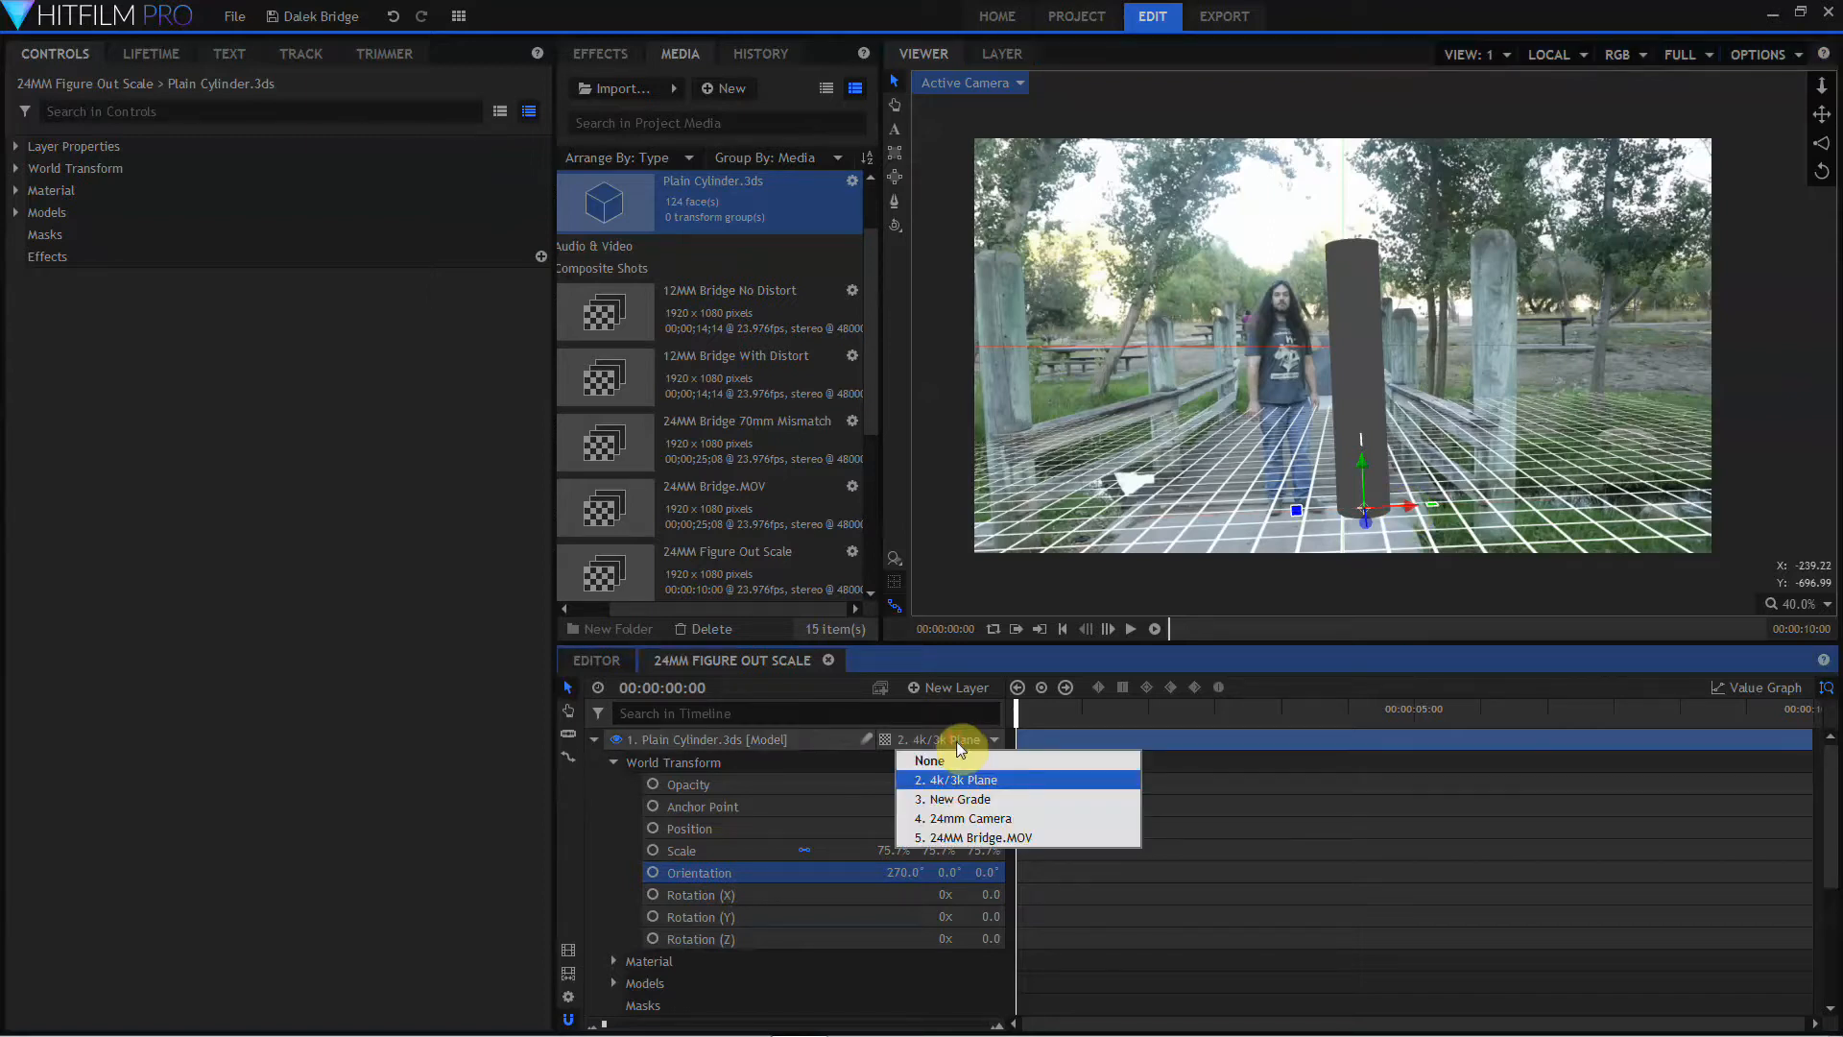
left_click(955, 761)
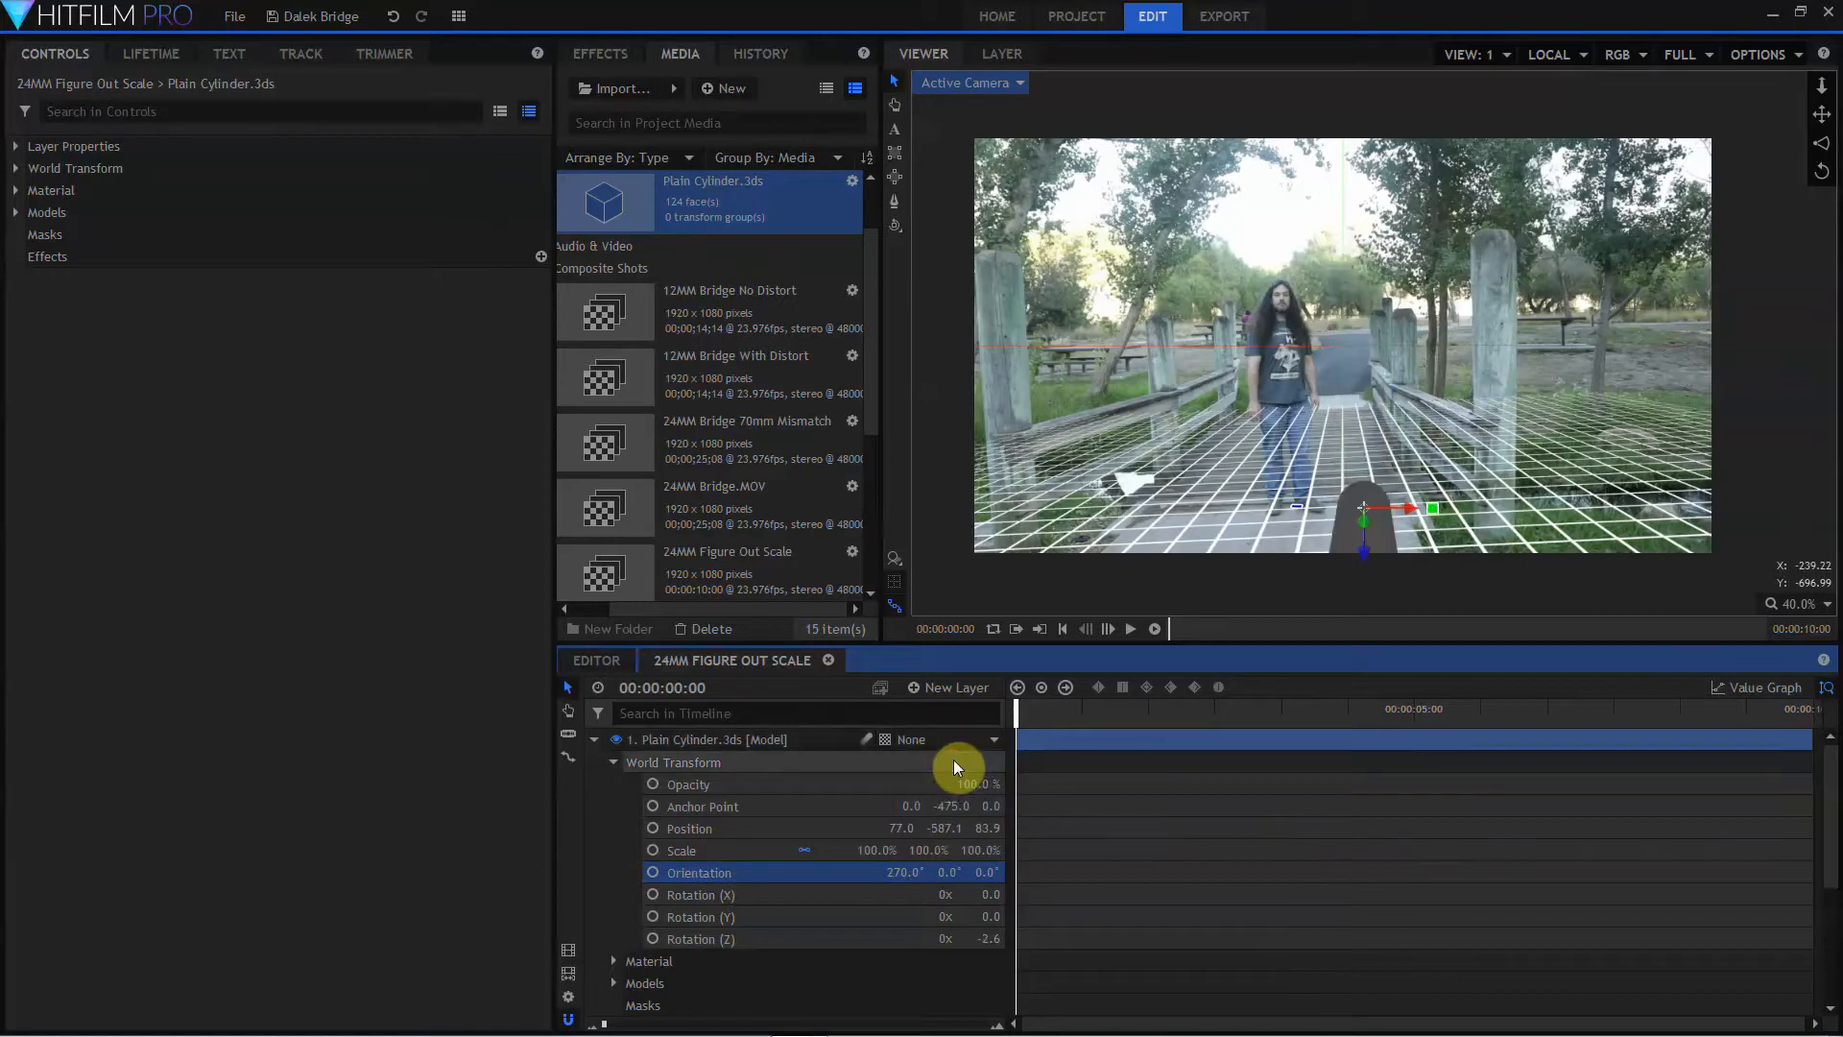
right_click(904, 875)
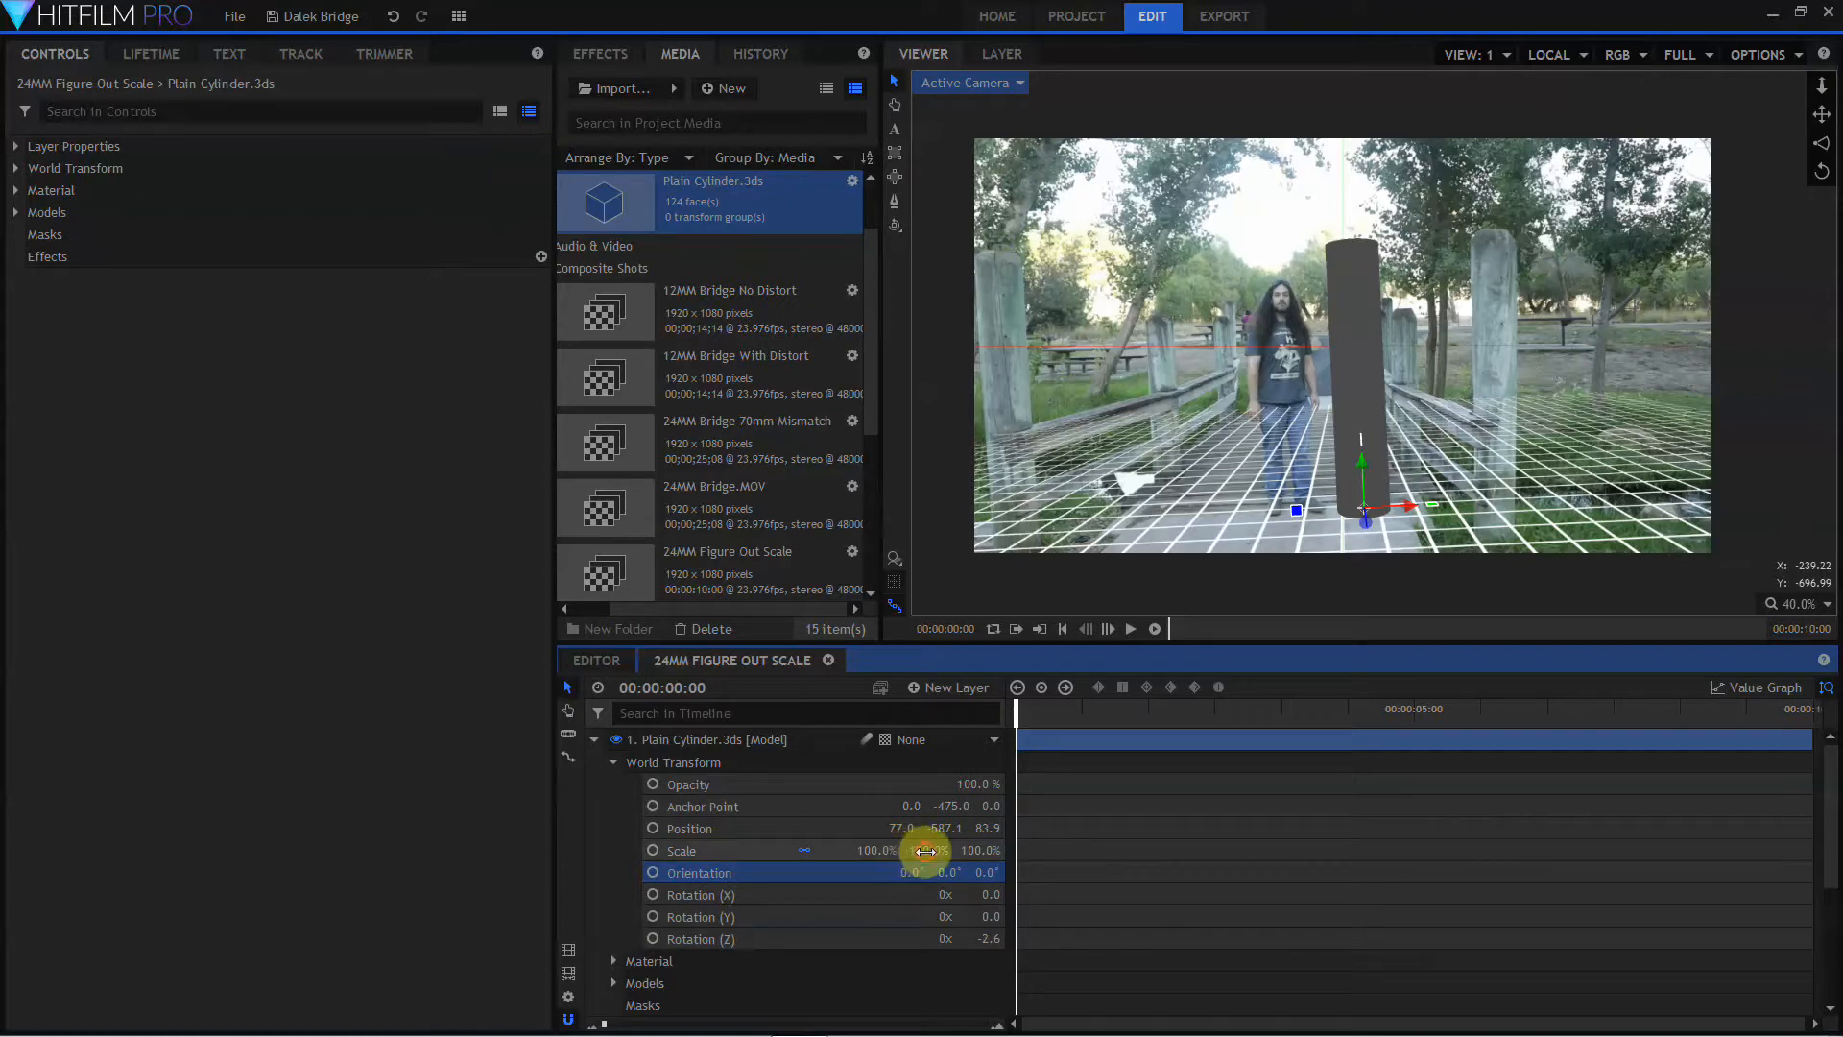
Step: Scale the cylinder uniformly to 85% to match the man's height
left_click_drag(924, 852, 900, 852)
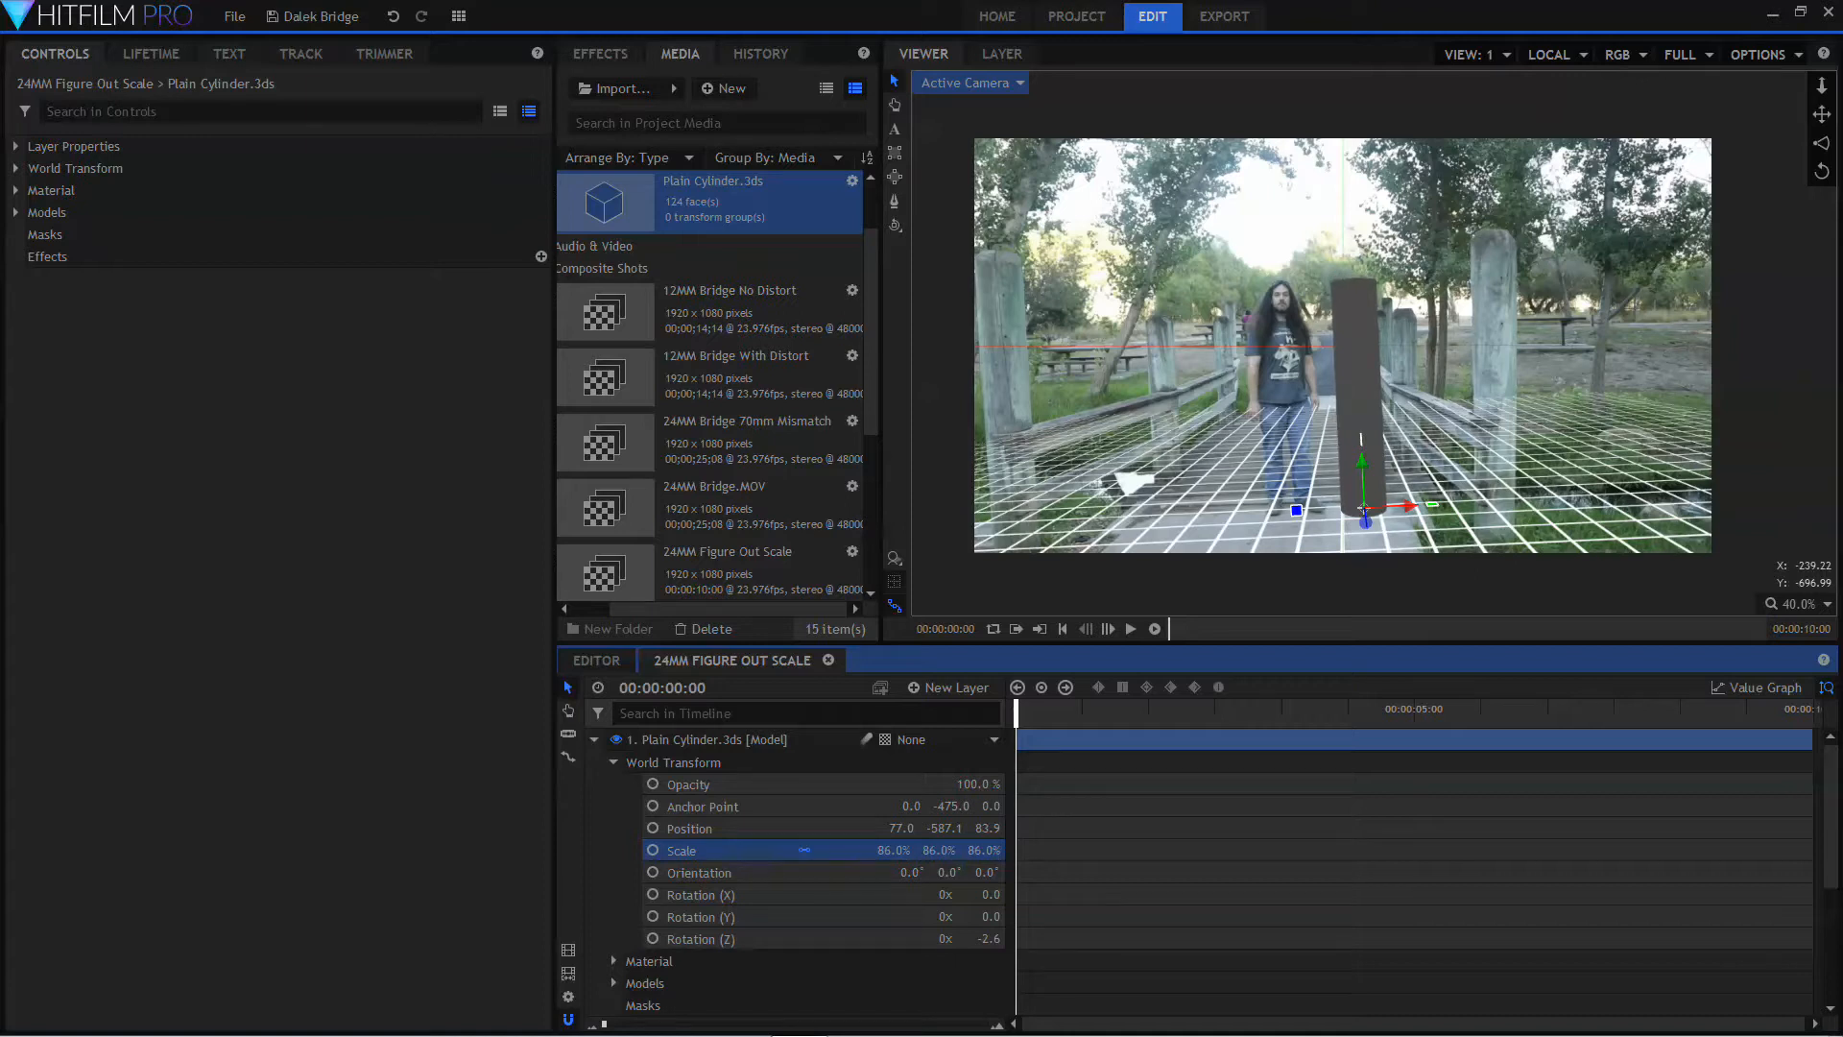
left_click_drag(899, 852, 940, 855)
scroll(1349, 349, "up", 6)
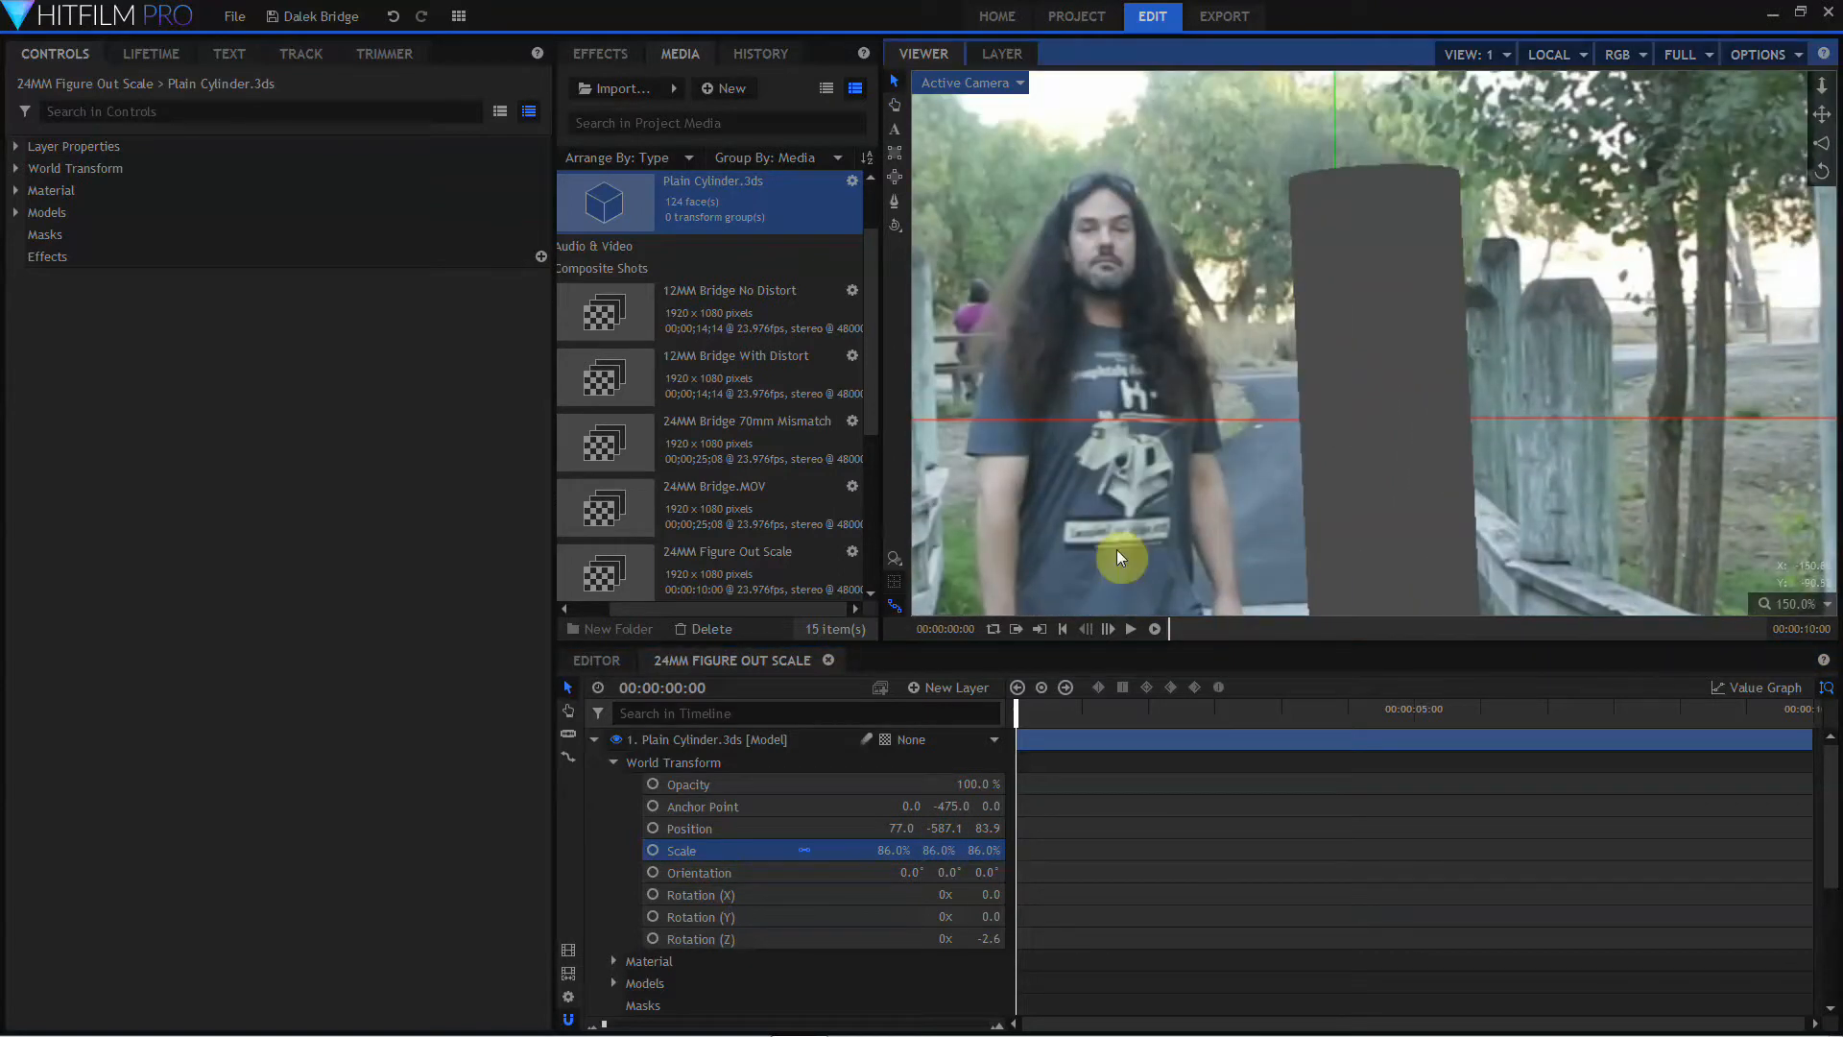
left_click_drag(893, 848, 890, 851)
scroll(912, 822, "down", 3)
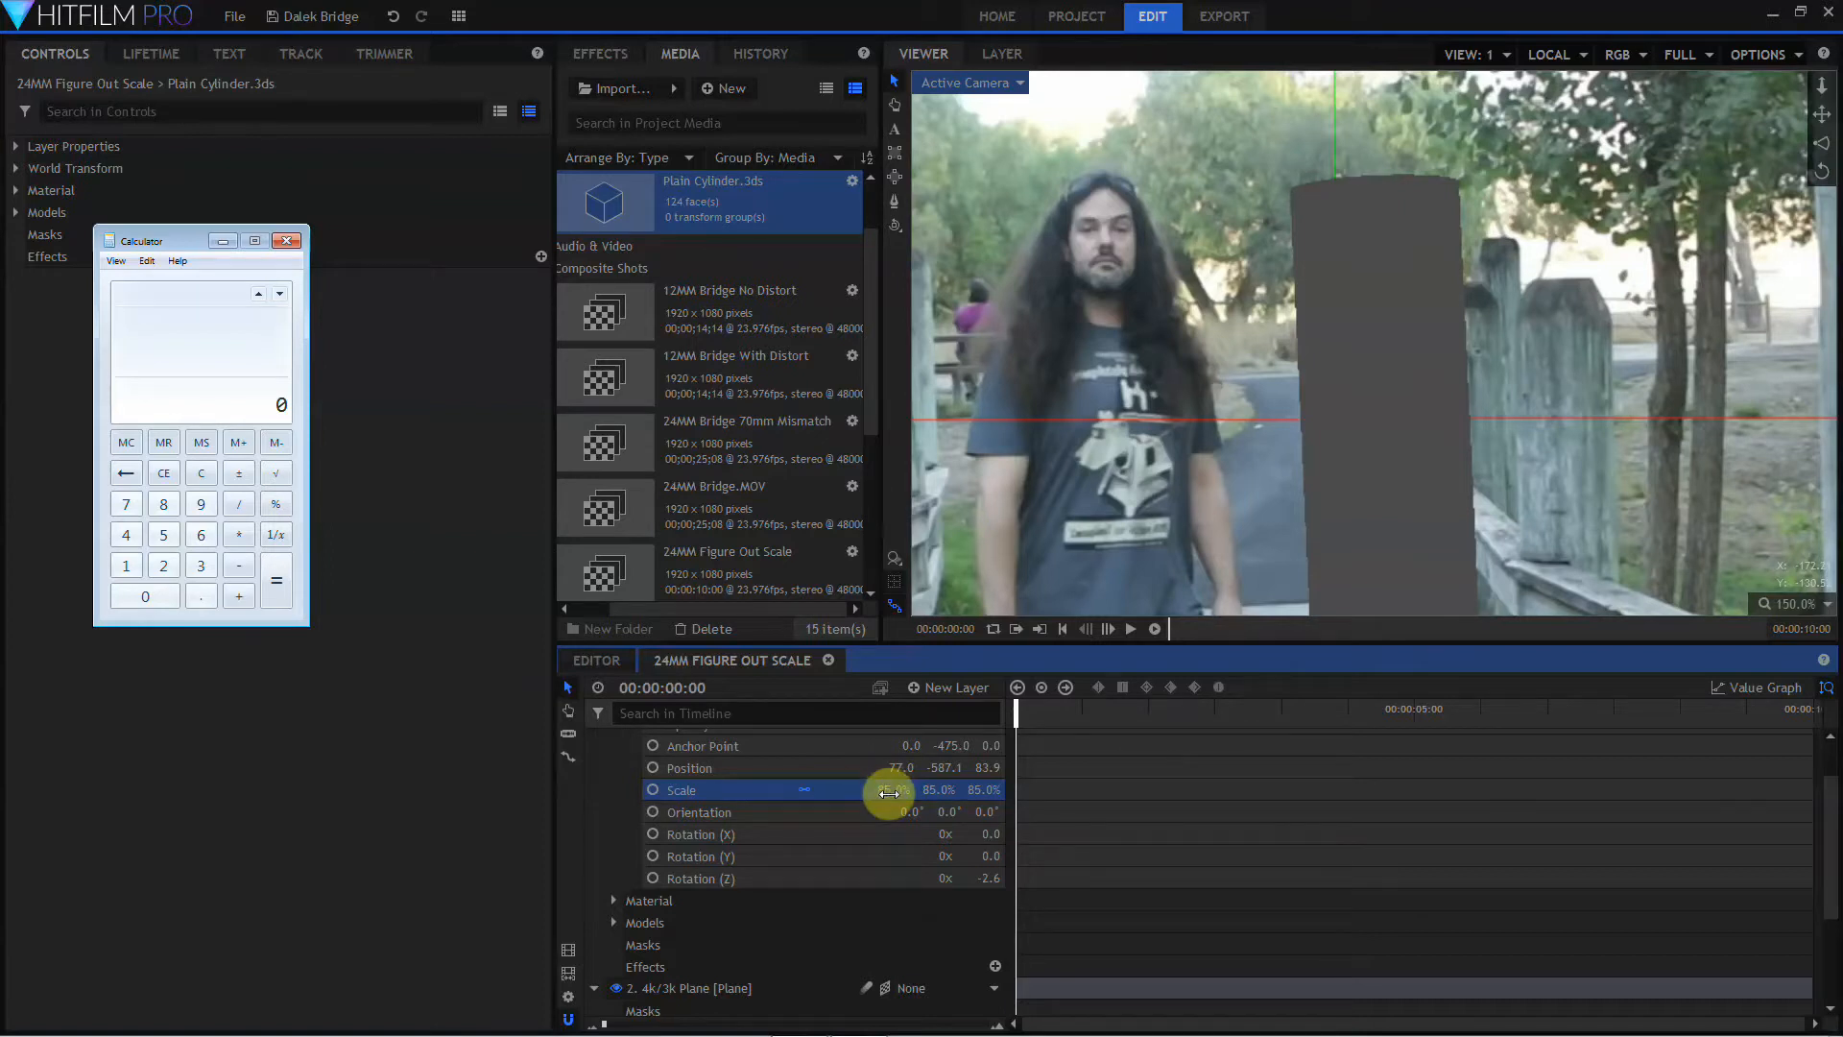
Step: In Calculator, multiply 500 by 0.85
left_click(166, 536)
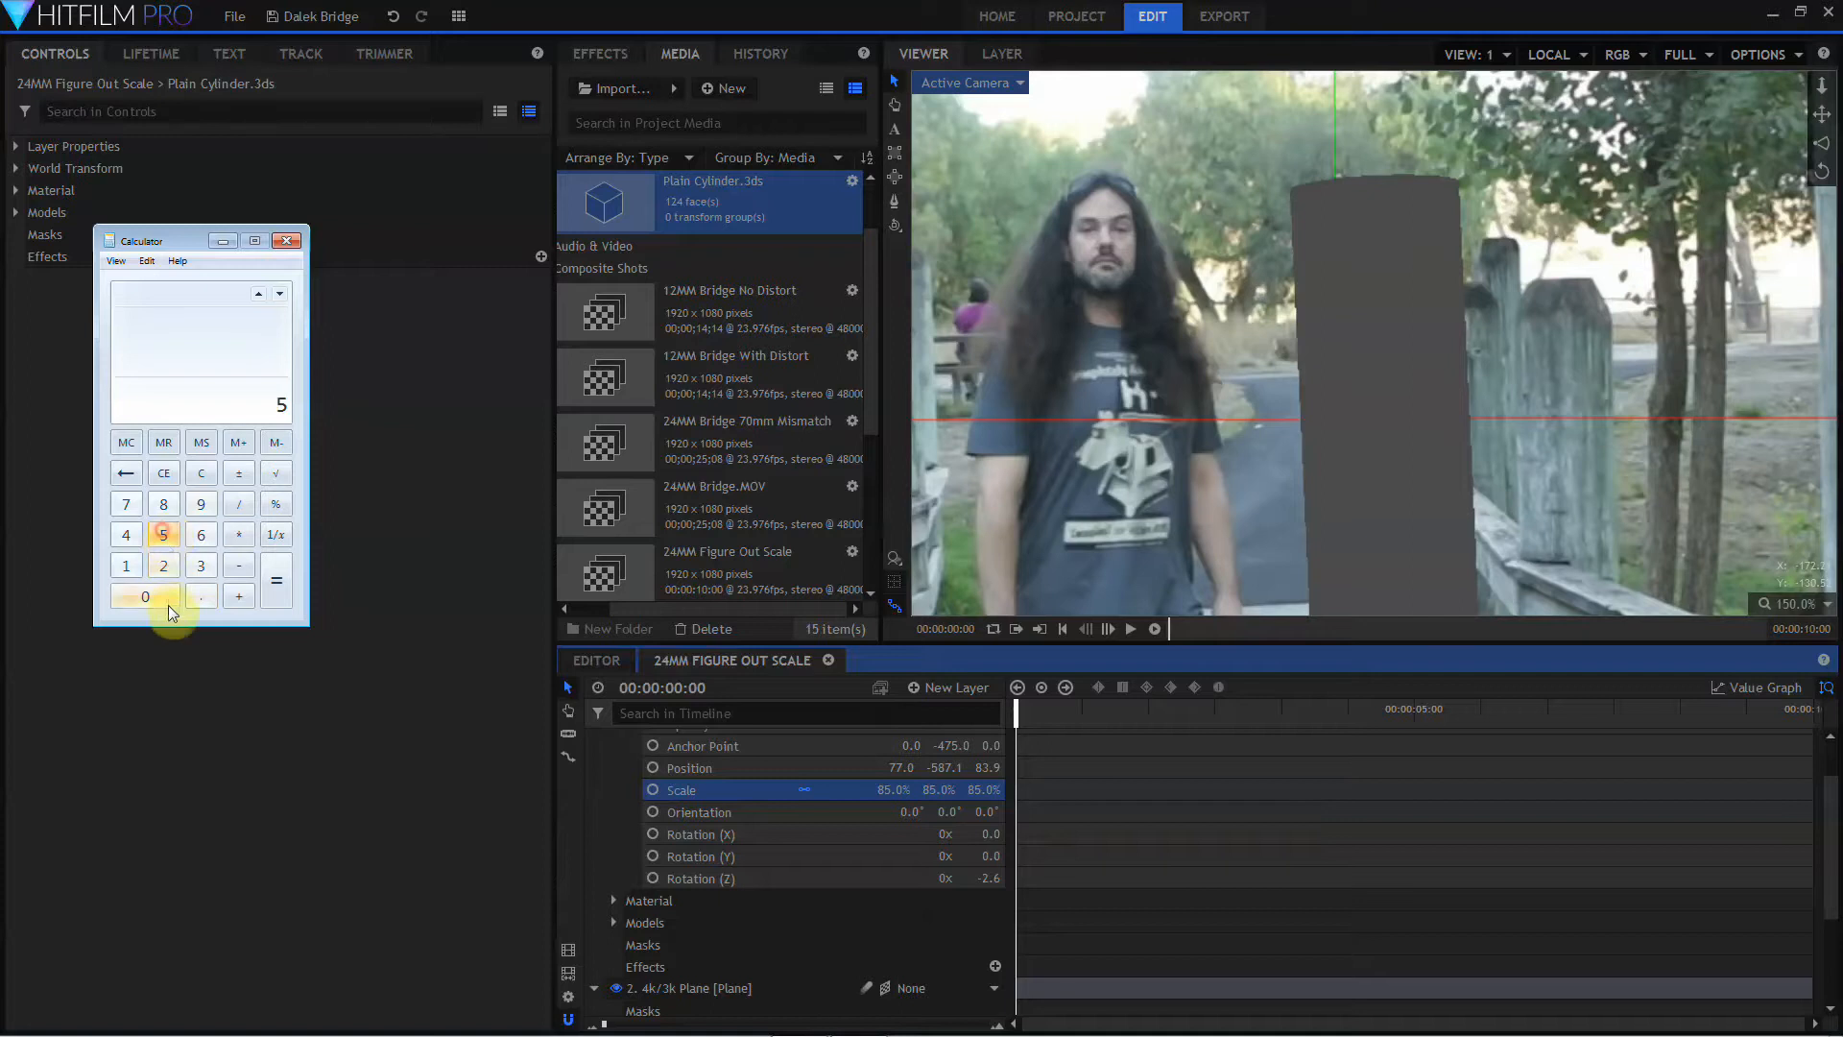
left_click(165, 596)
left_click(165, 596)
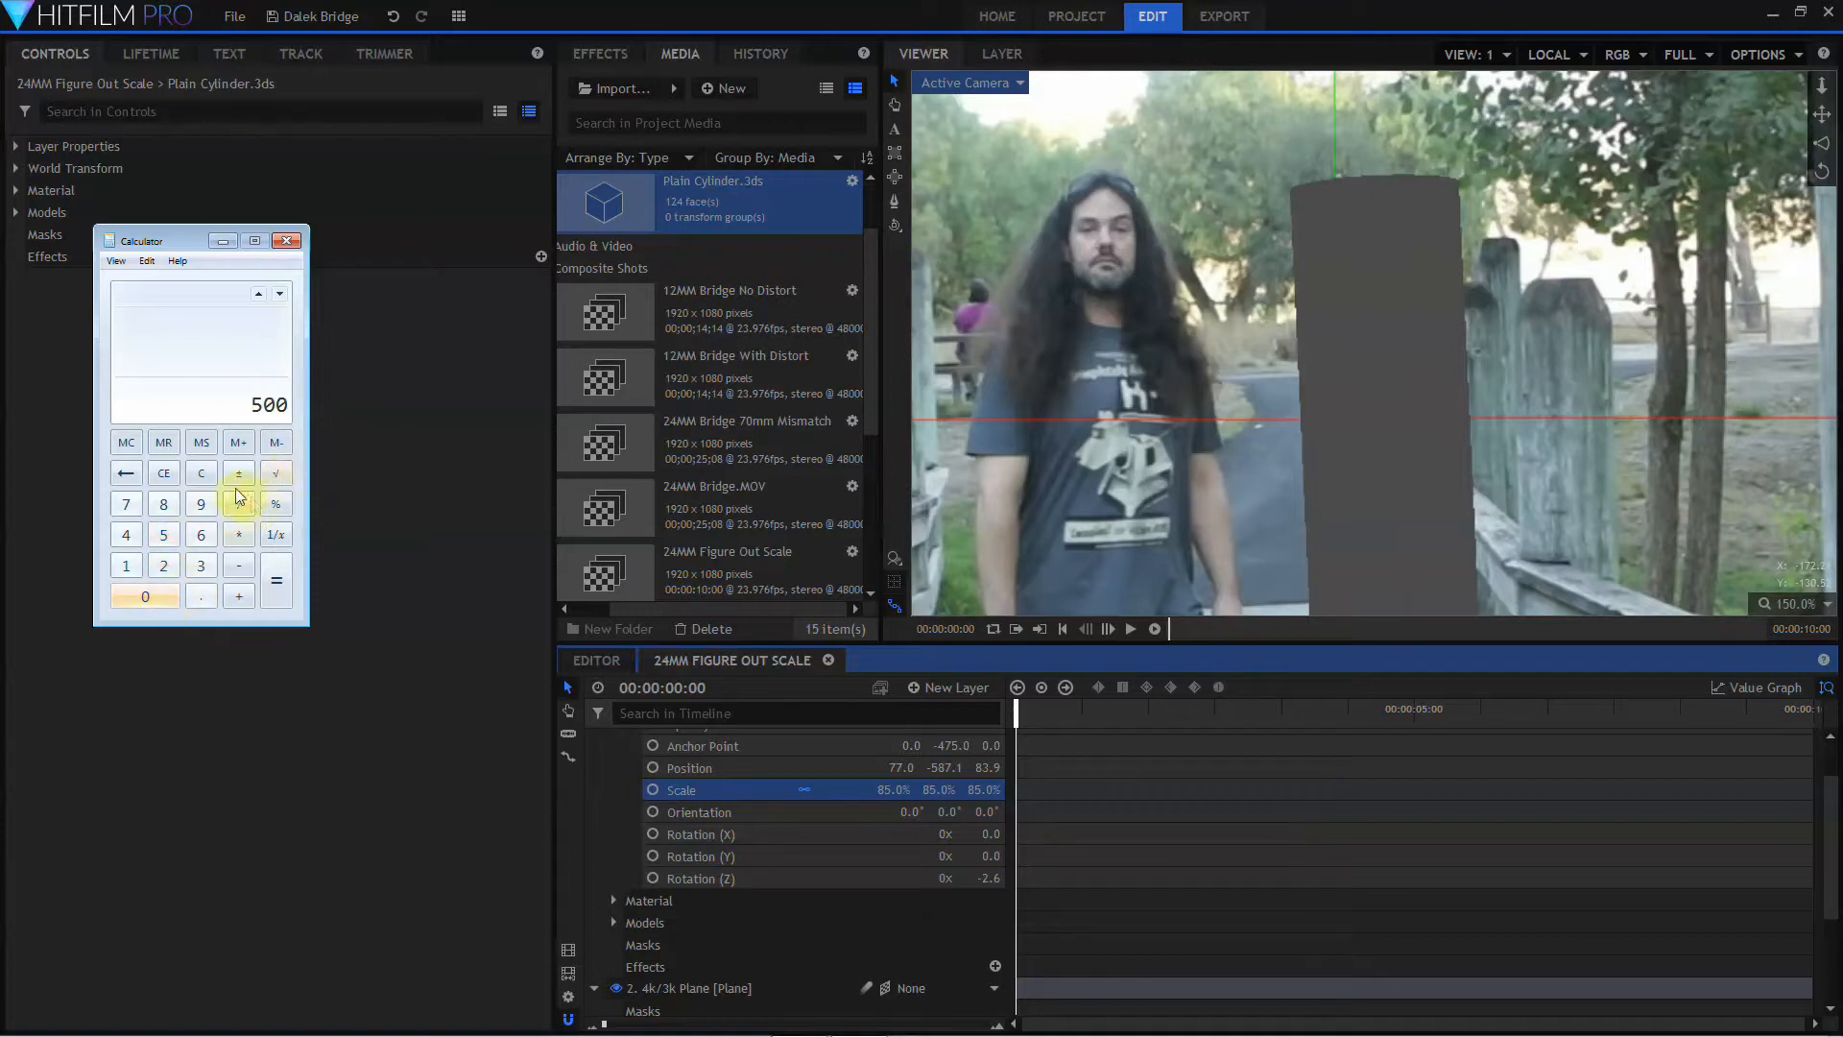
left_click(241, 535)
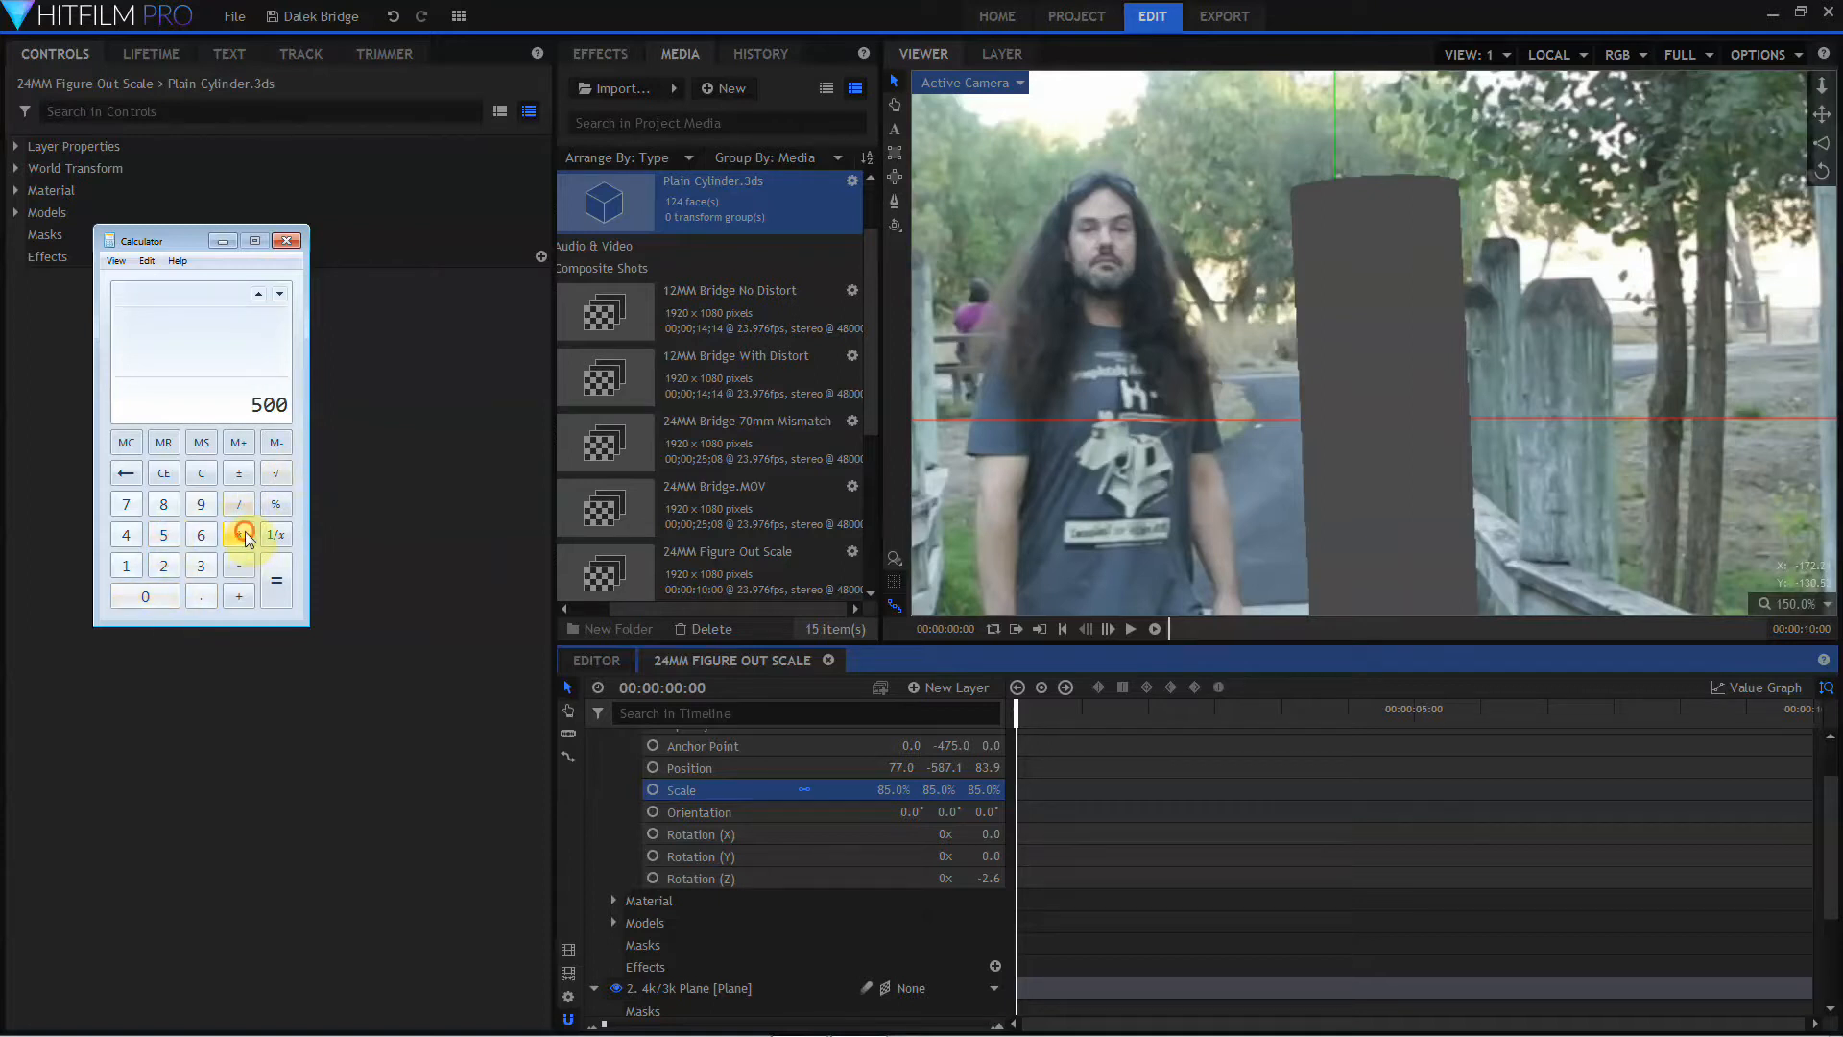
left_click(202, 598)
left_click(163, 506)
left_click(165, 536)
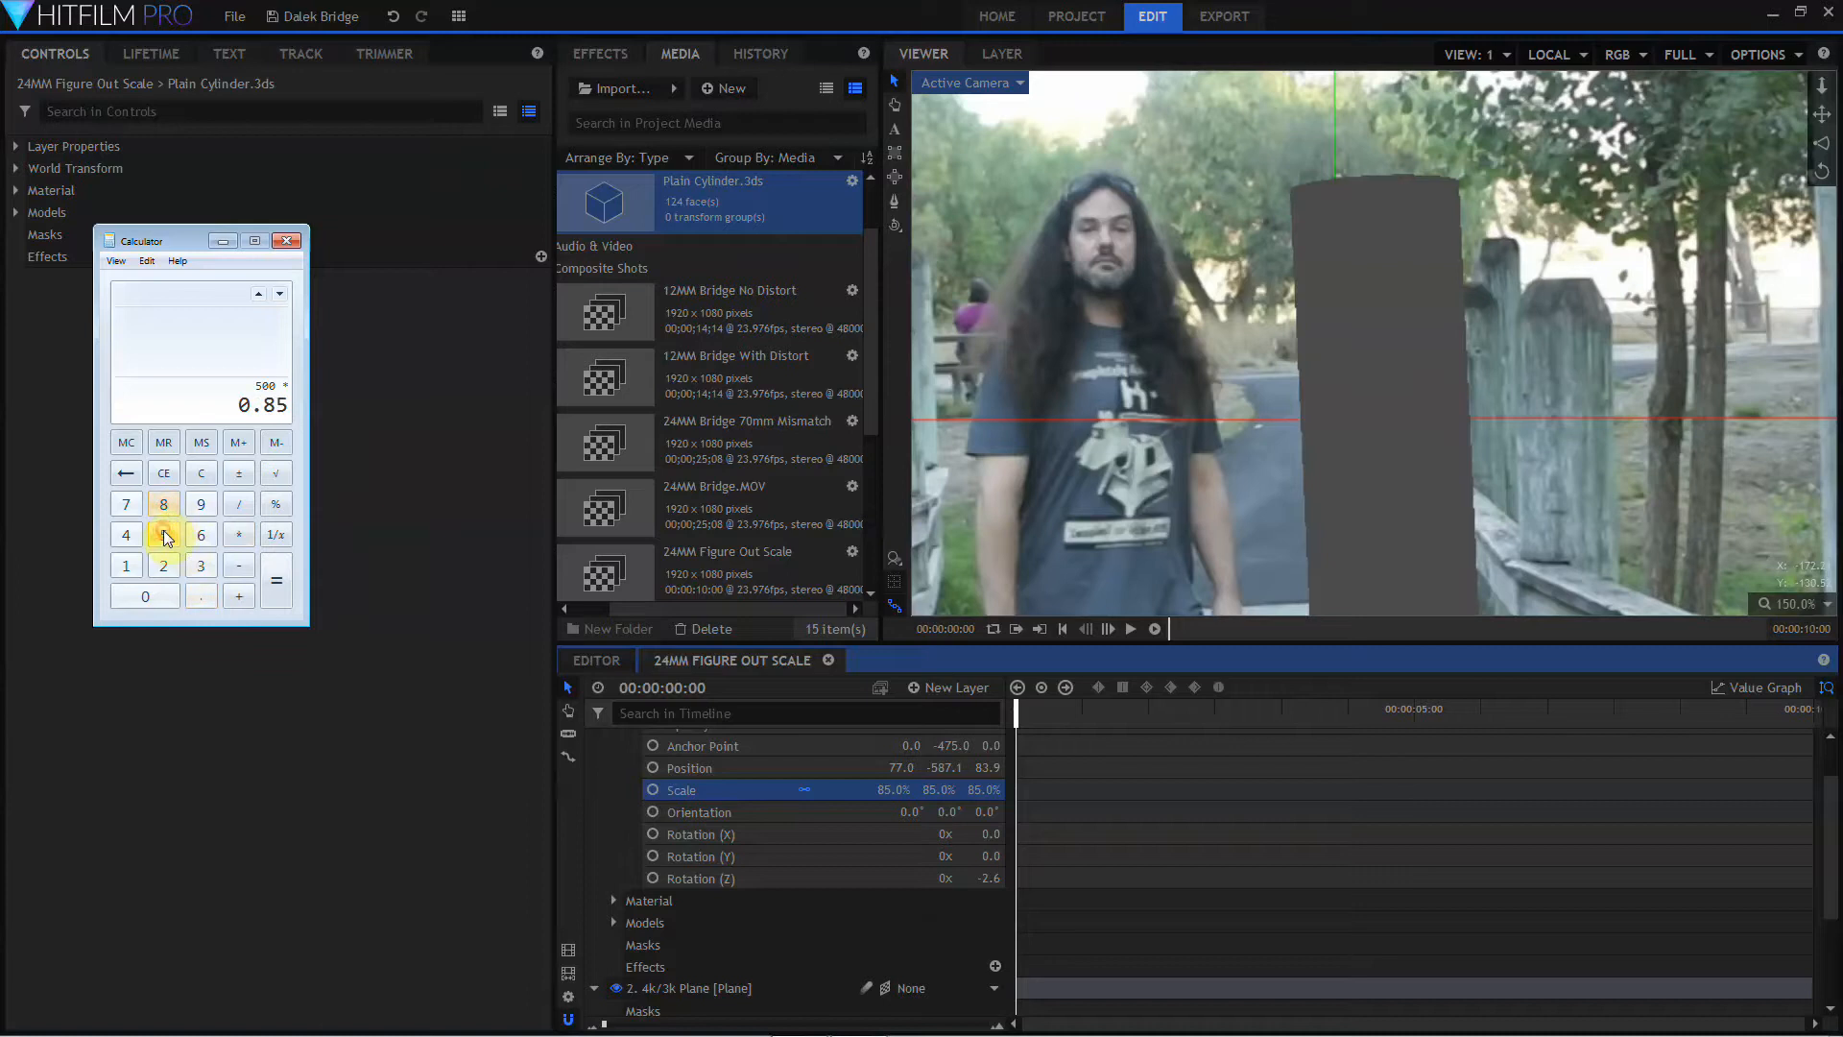
left_click(278, 581)
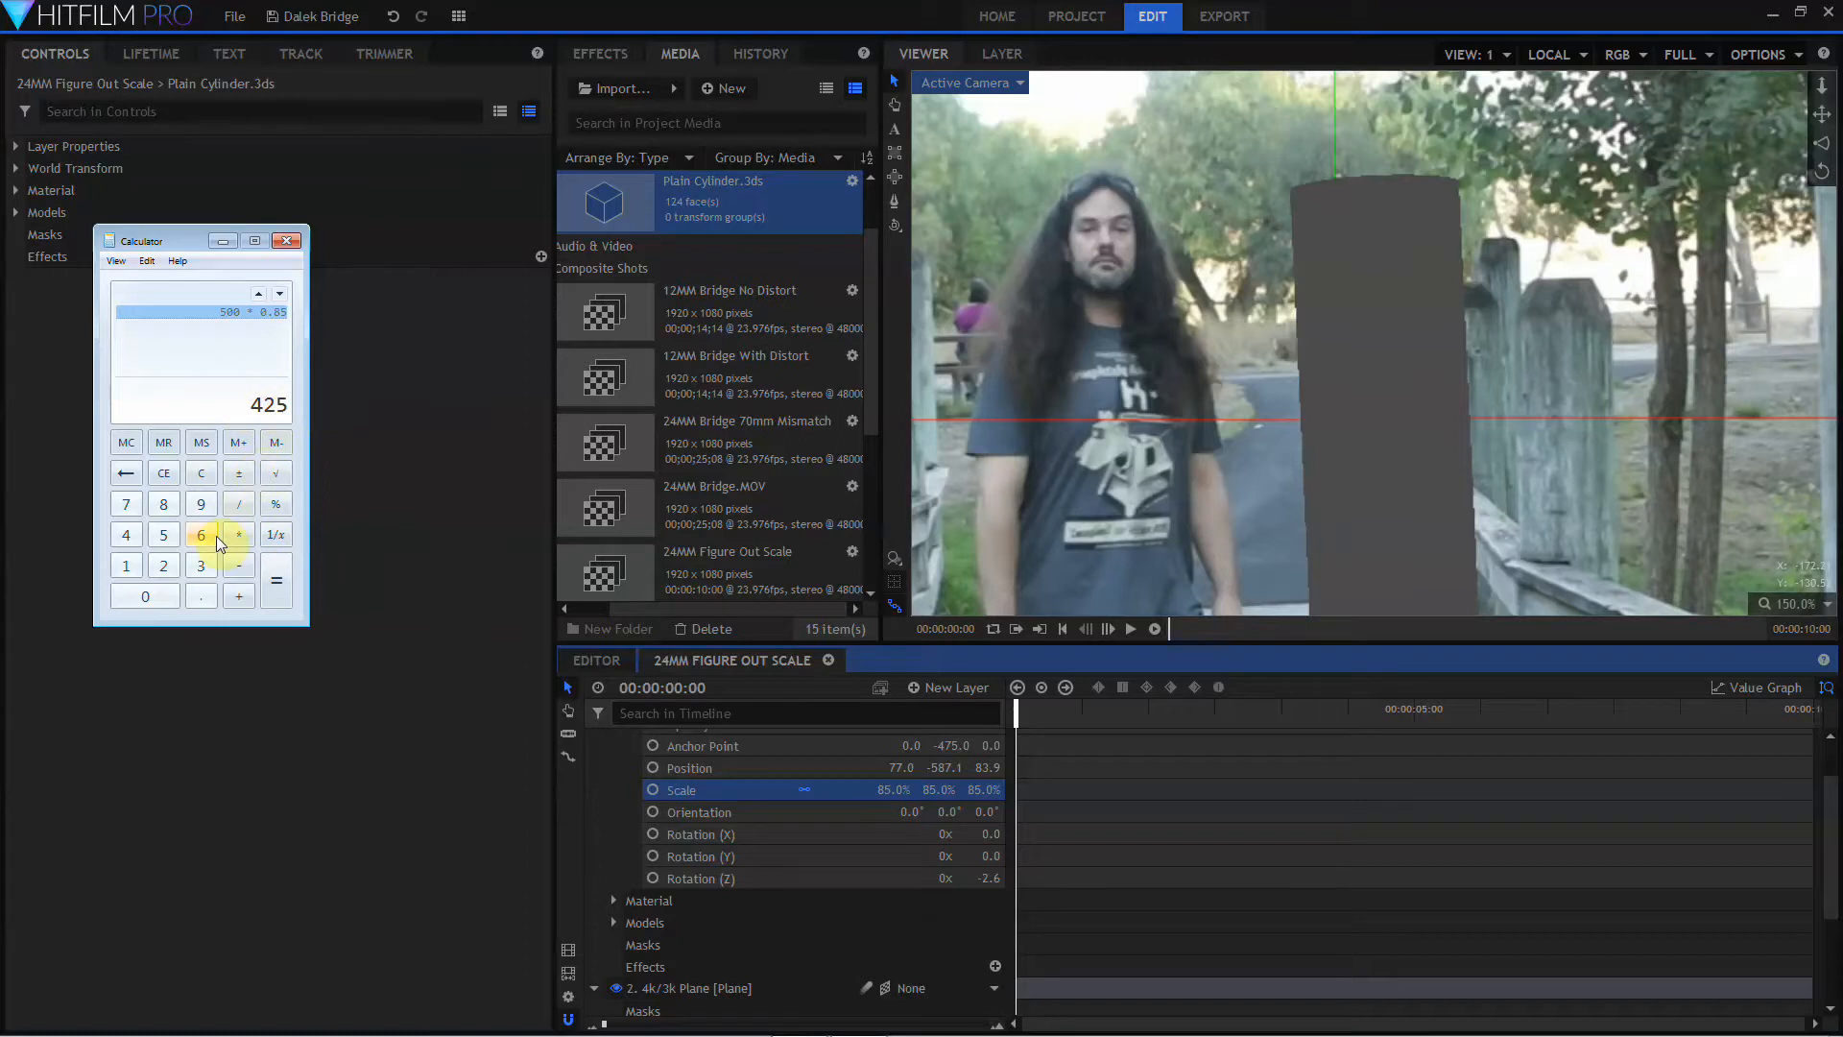
Step: Divide the calculated product by 72
left_click(239, 504)
left_click(126, 504)
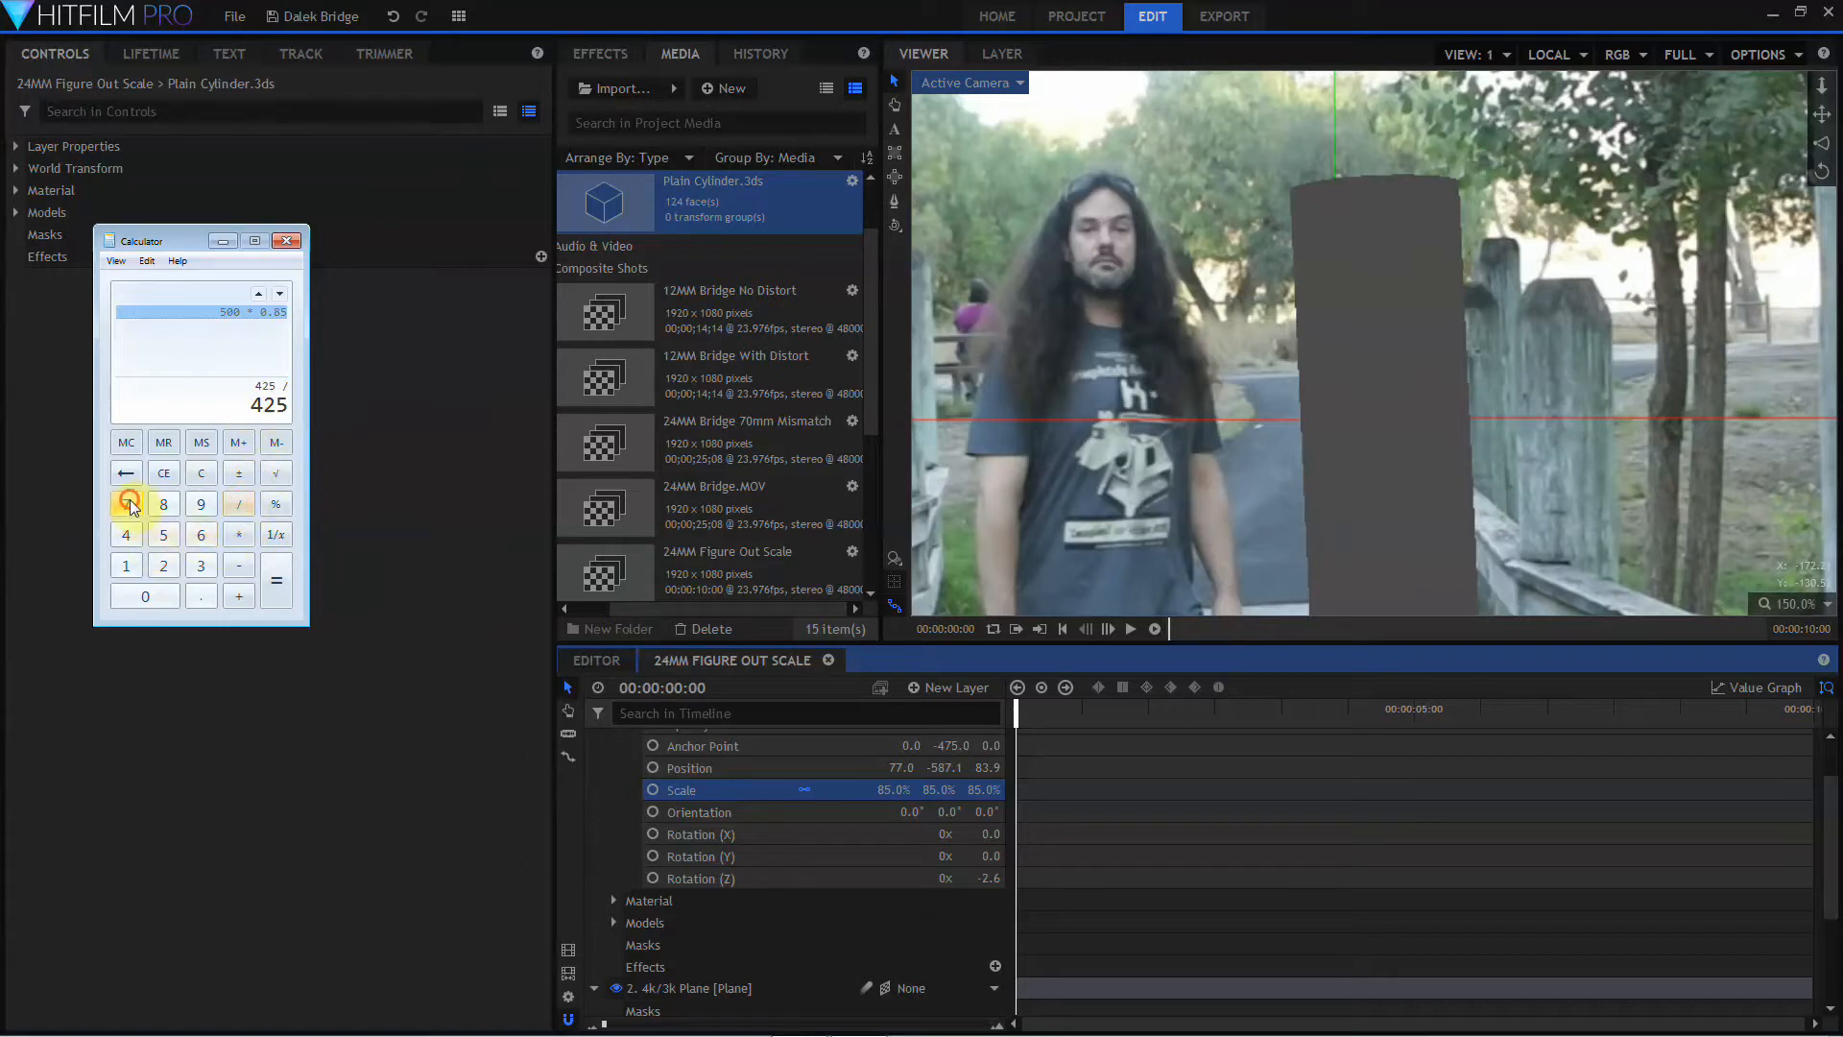
left_click(165, 568)
left_click(276, 580)
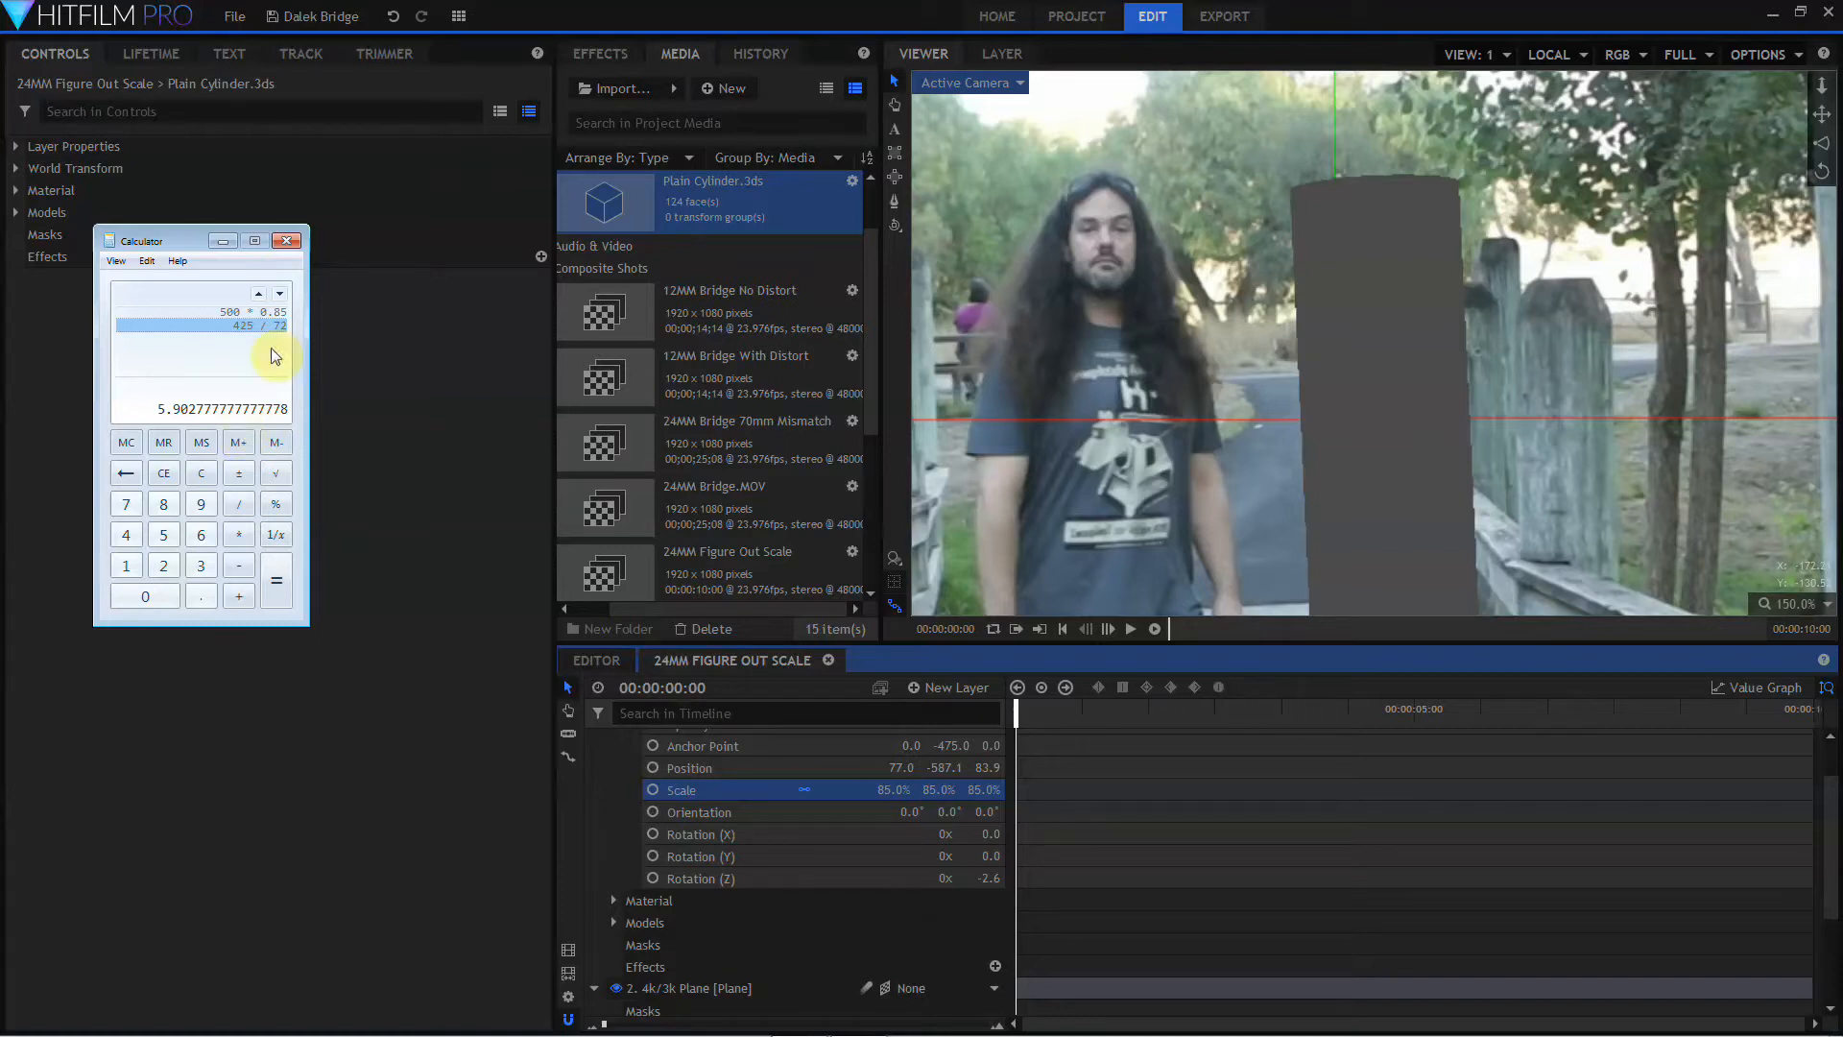
left_click(1316, 330)
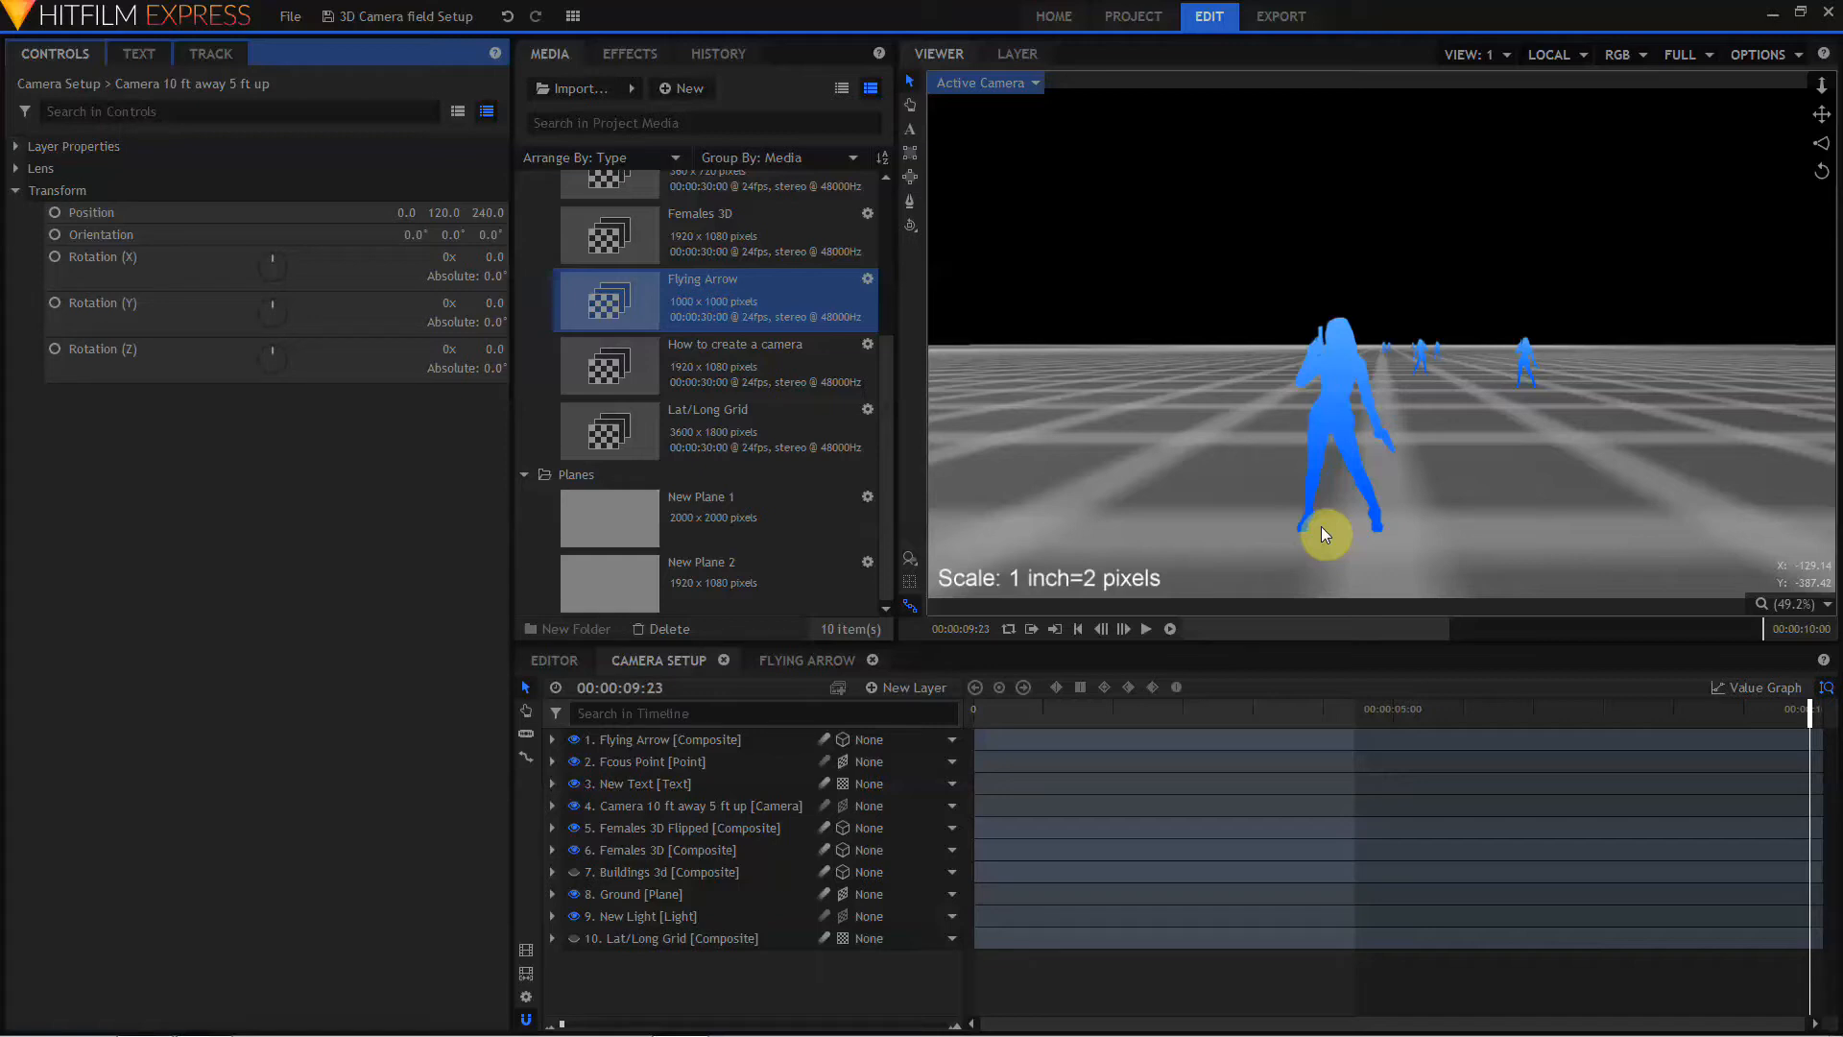
Step: Make the Buildings 3d layer visible in the Camera Setup composite shot
left_click(576, 872)
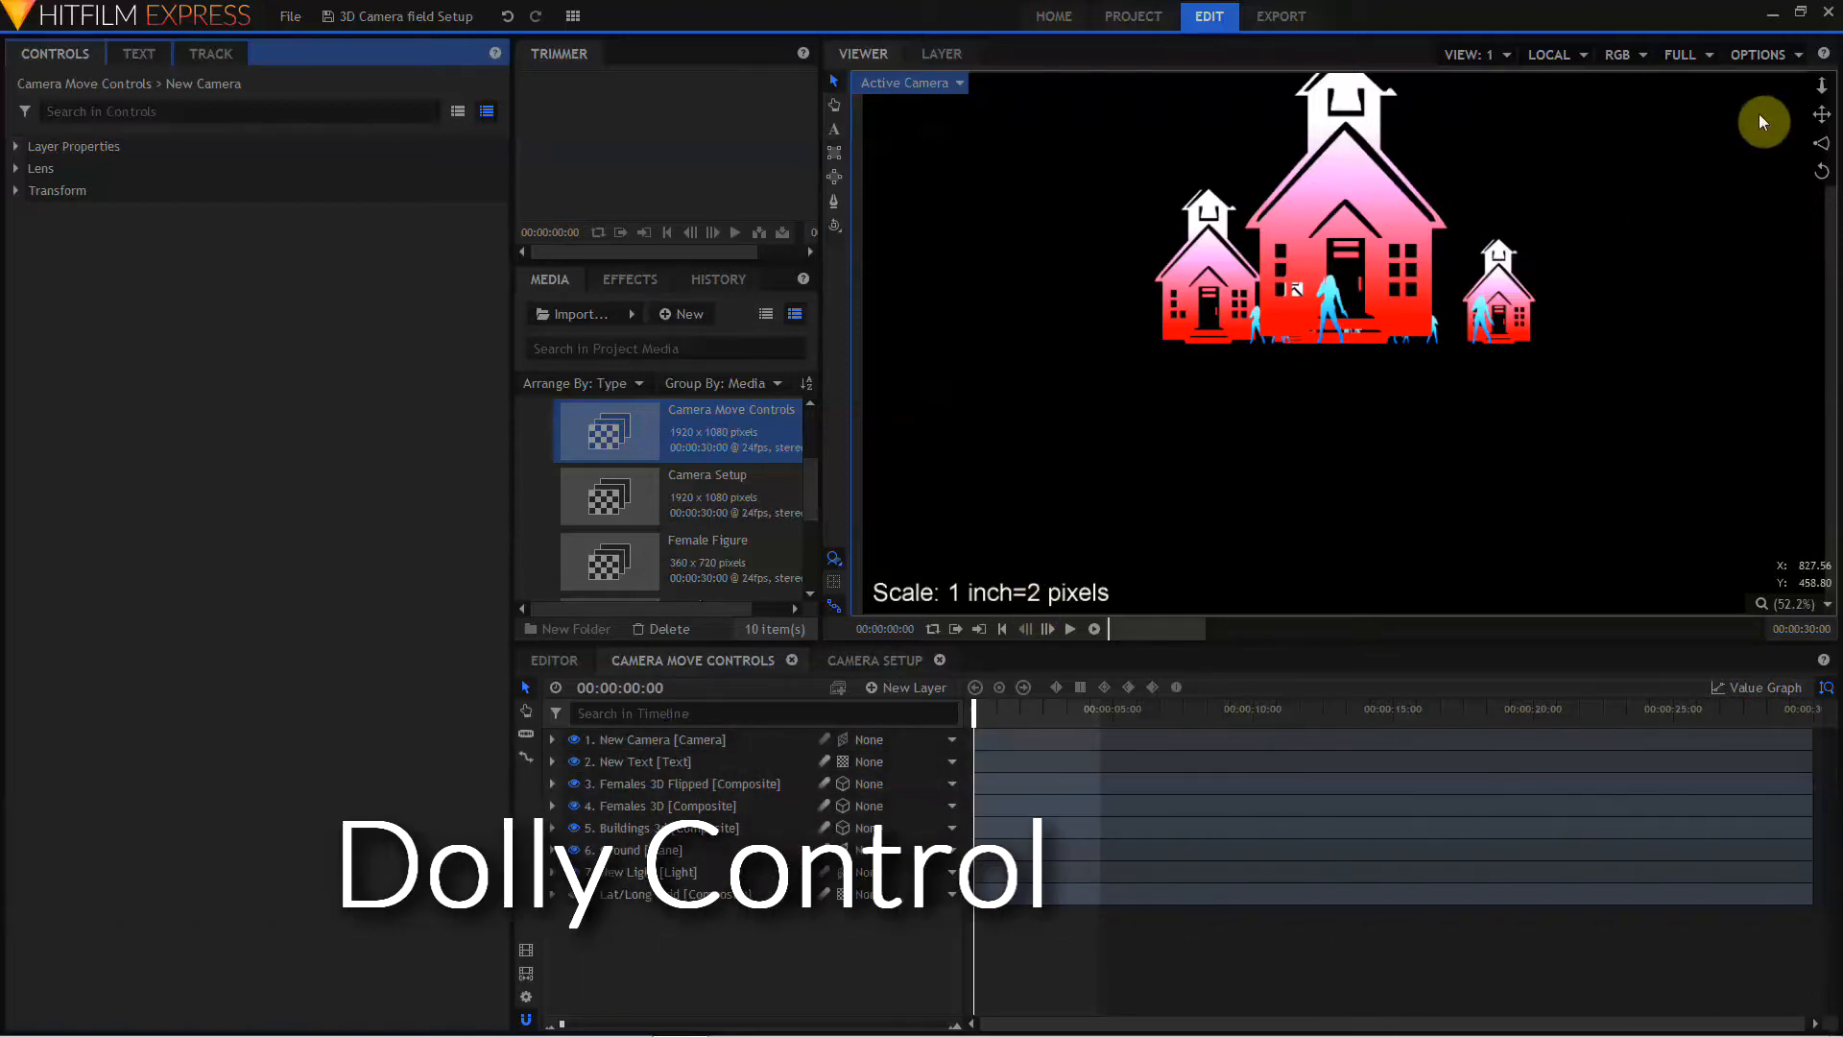
Step: Dolly the camera toward the buildings, then pan it upward and sideways so the ground grid comes into view
left_click(1821, 87)
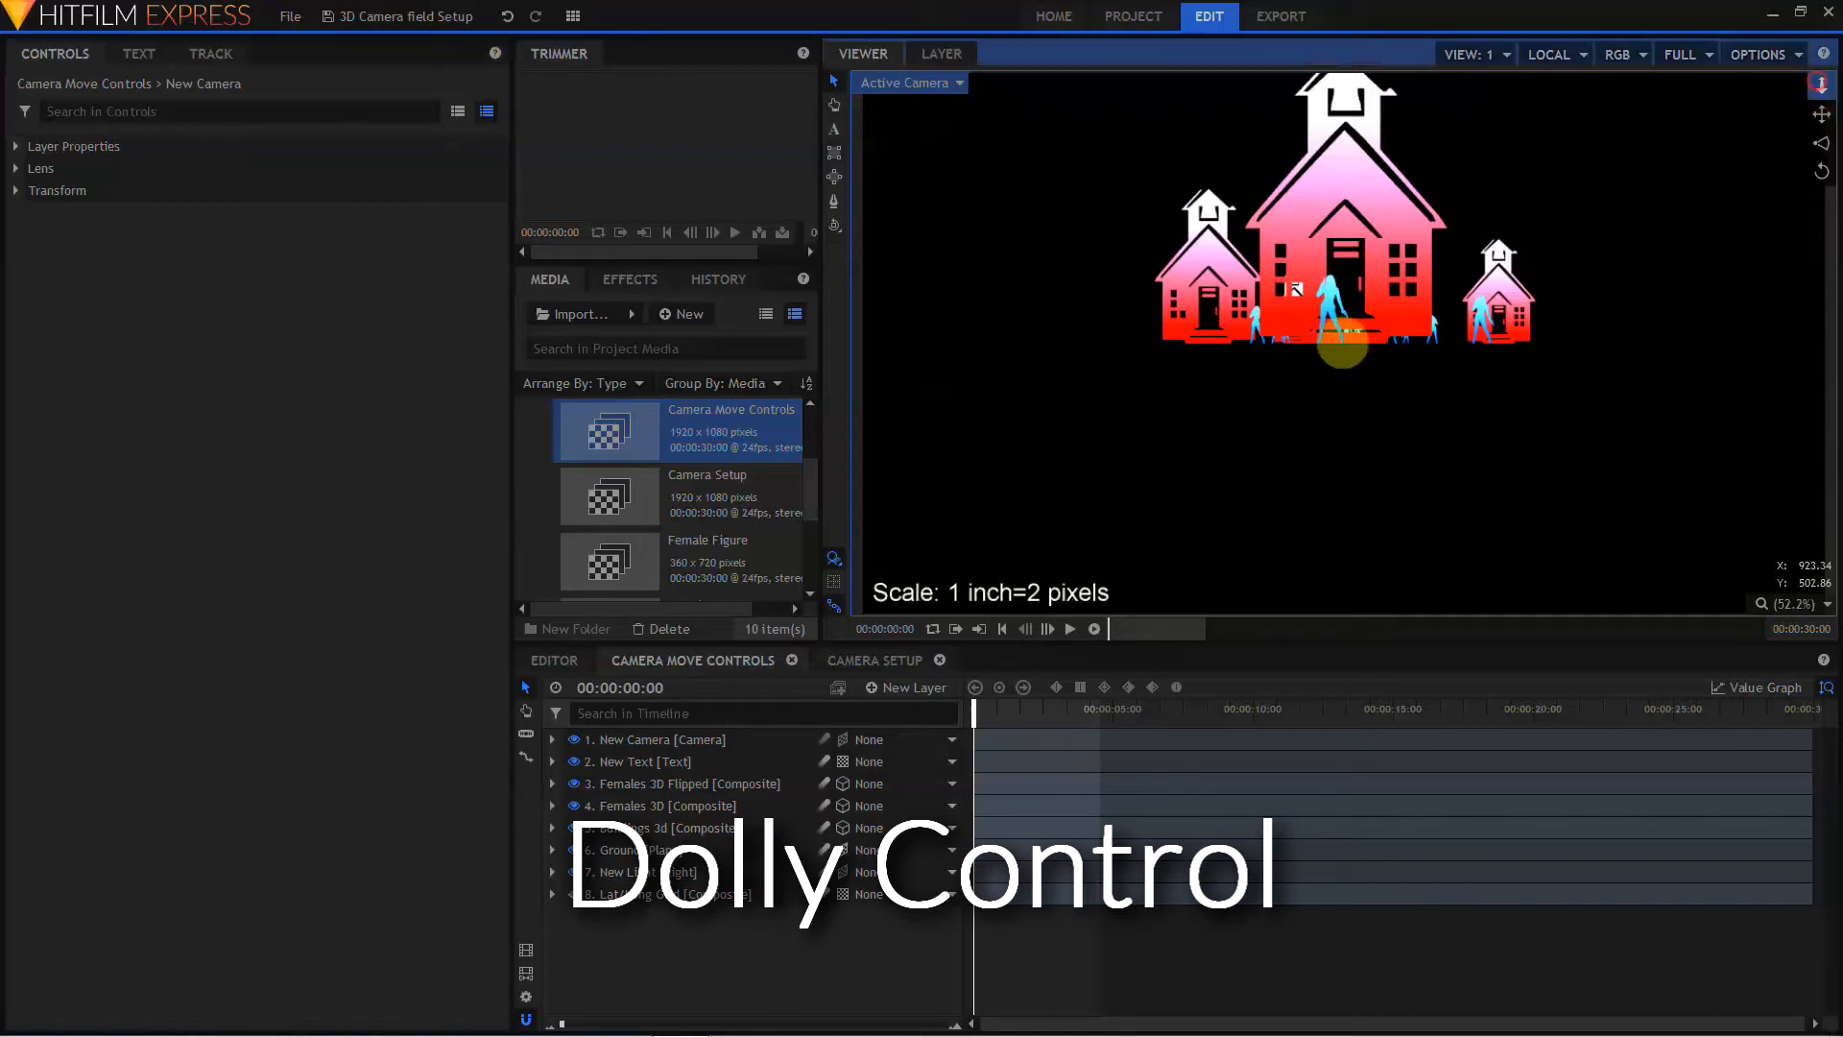
mouse_move(1342, 347)
left_mouse_down()
mouse_move(1334, 411)
mouse_move(1328, 295)
mouse_move(1342, 347)
left_mouse_up()
left_click(1821, 114)
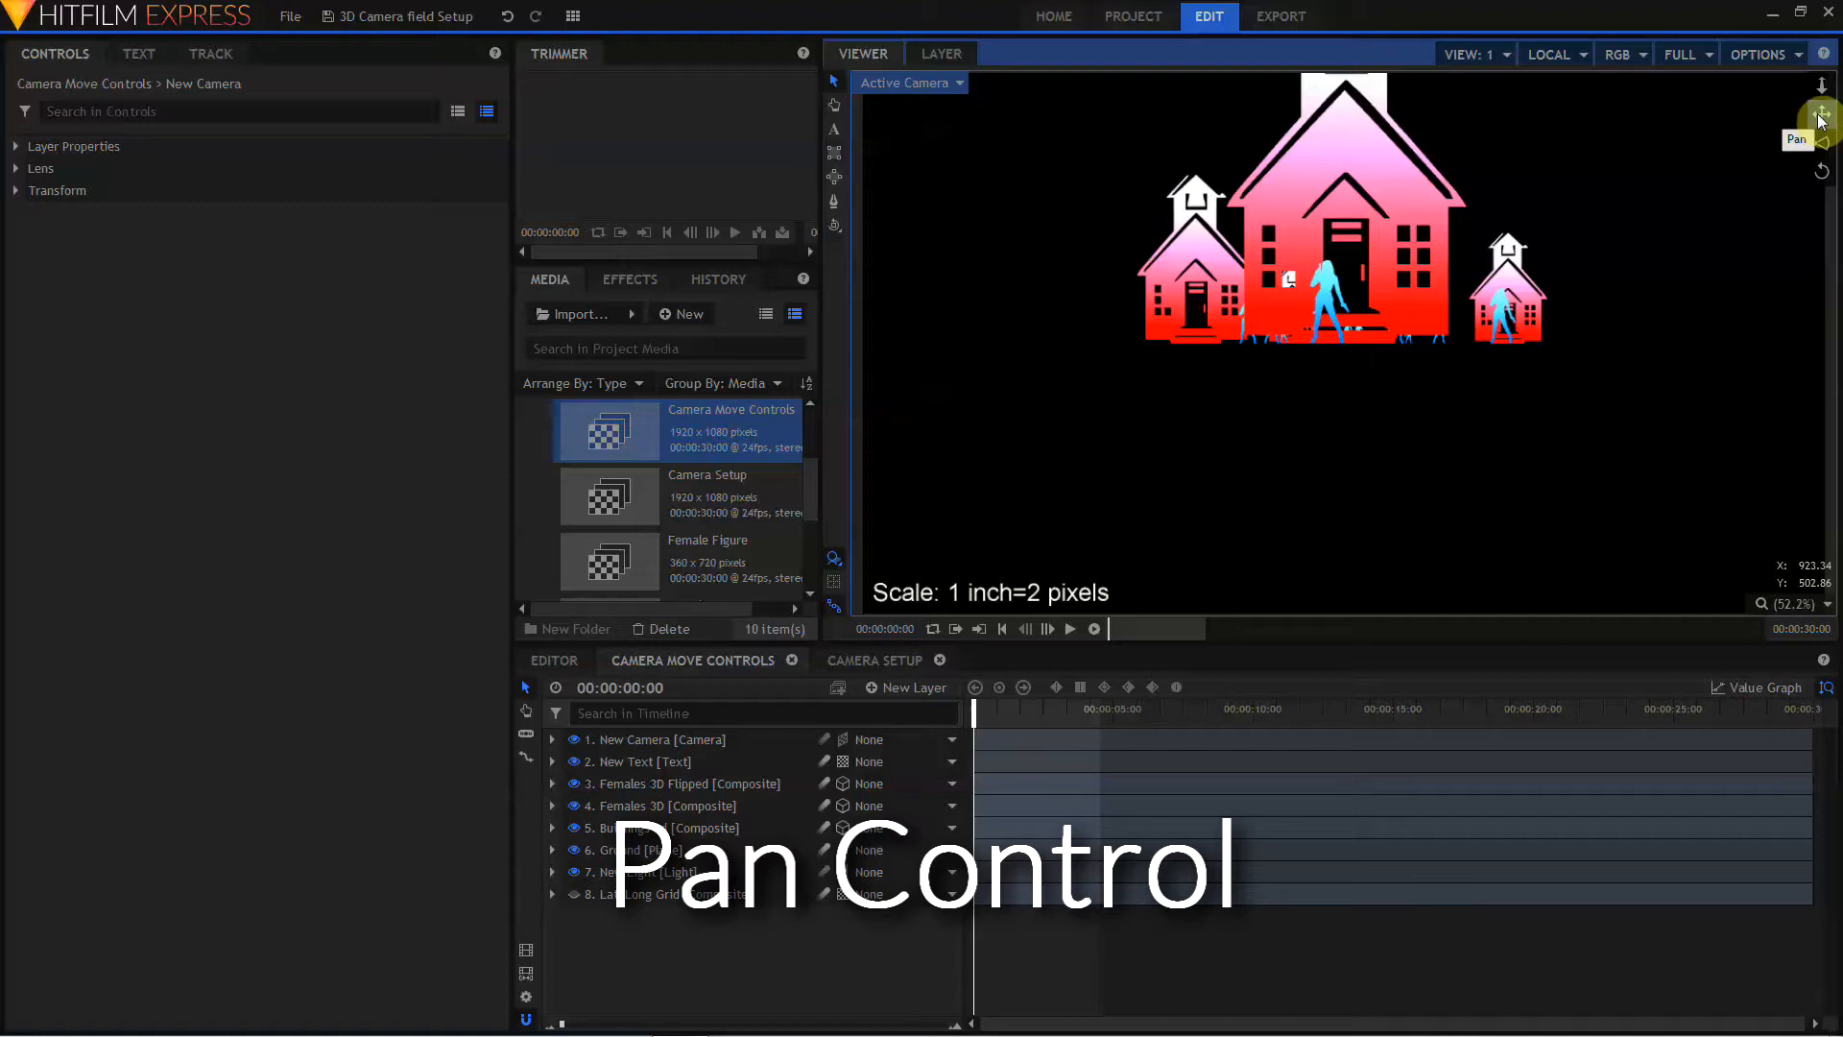
left_click_drag(1342, 344, 1342, 344)
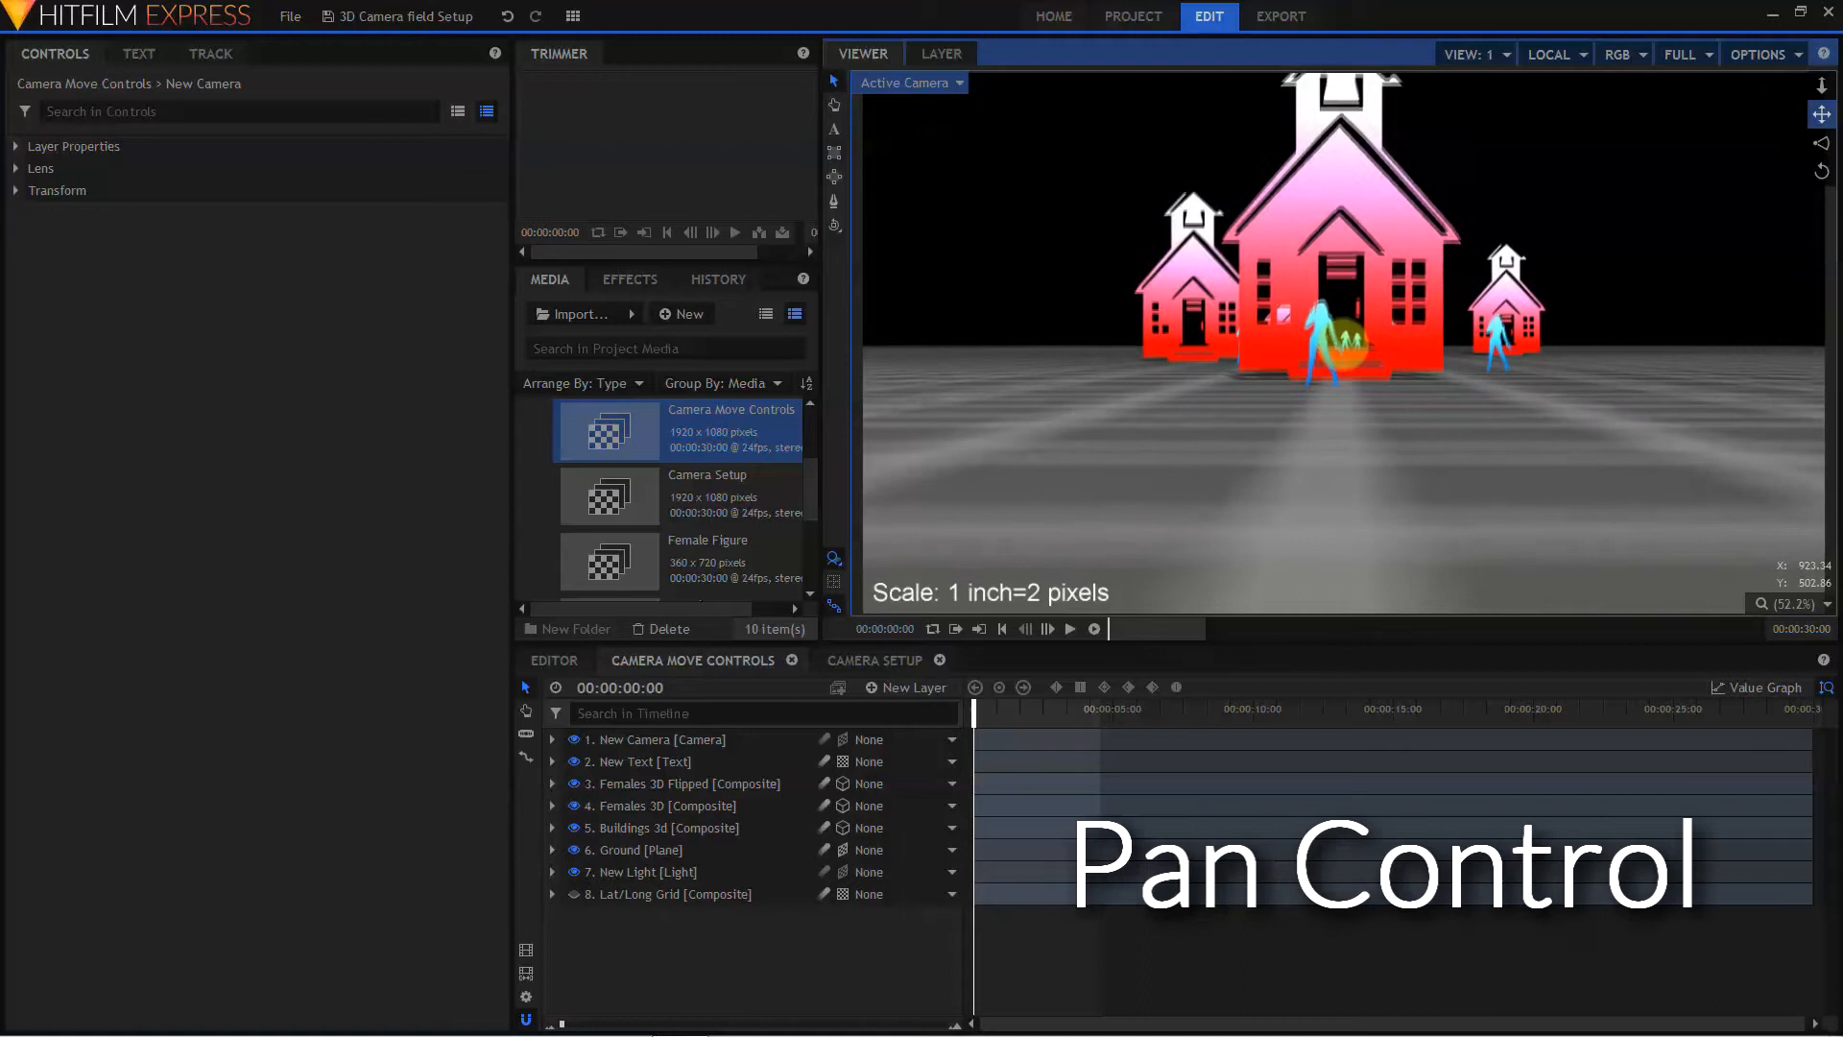
mouse_move(1344, 343)
left_mouse_down()
mouse_move(1323, 344)
mouse_move(1343, 342)
left_mouse_up()
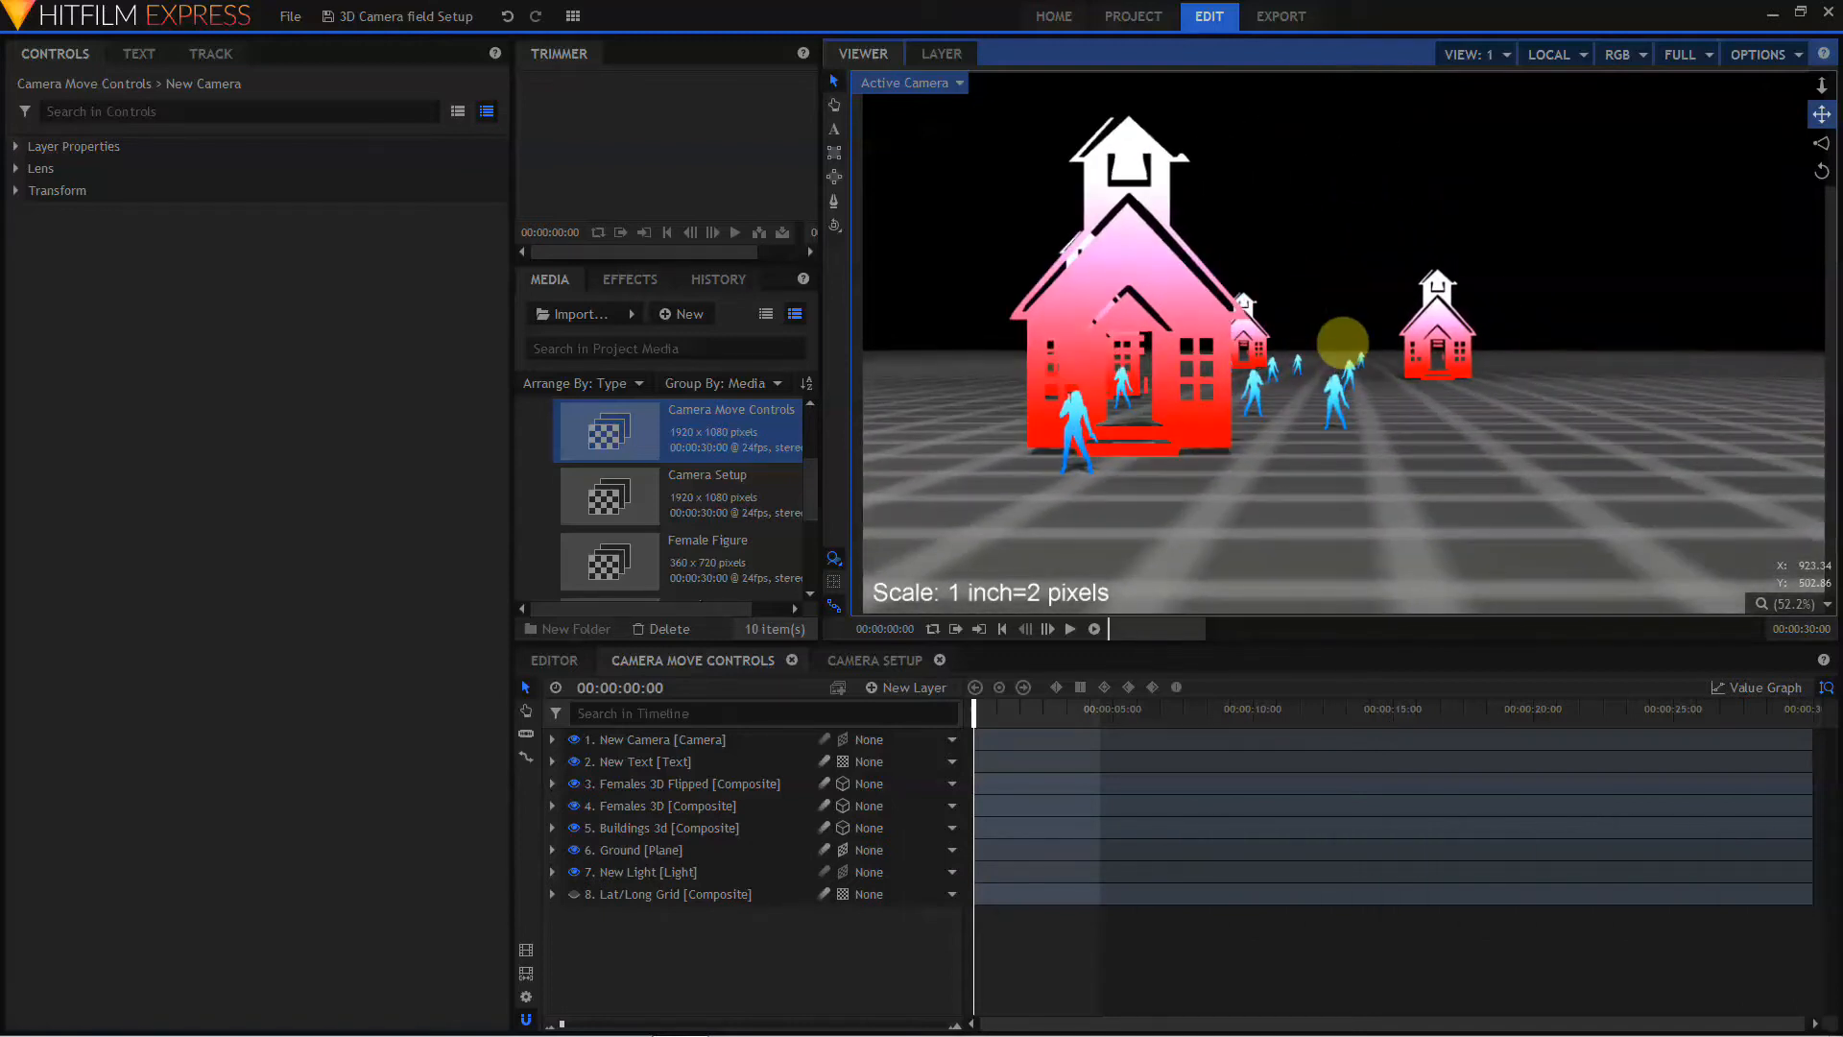
Step: Zoom the camera in on the buildings and figures, and adjust its angle with the Rotation control
left_click(1819, 144)
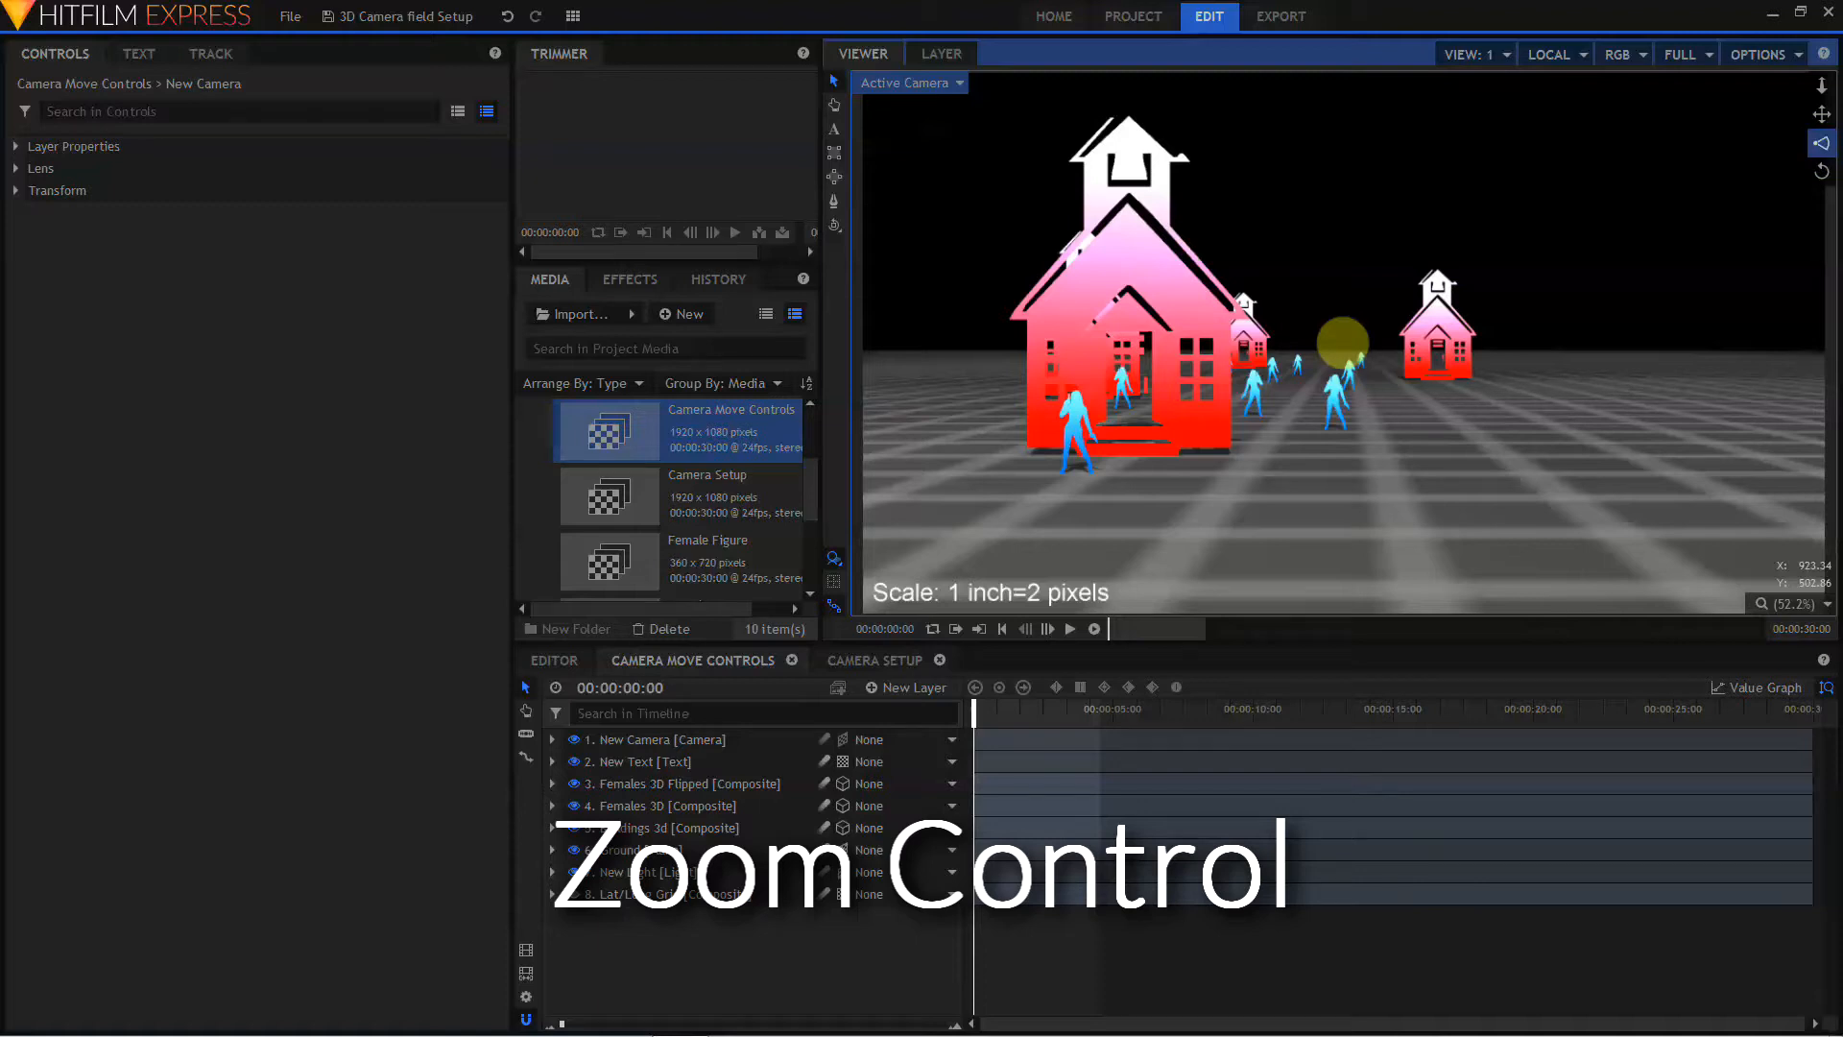
mouse_move(1342, 342)
left_mouse_down()
mouse_move(1354, 399)
mouse_move(1321, 206)
mouse_move(1338, 374)
mouse_move(1338, 346)
left_mouse_up()
left_click(1822, 173)
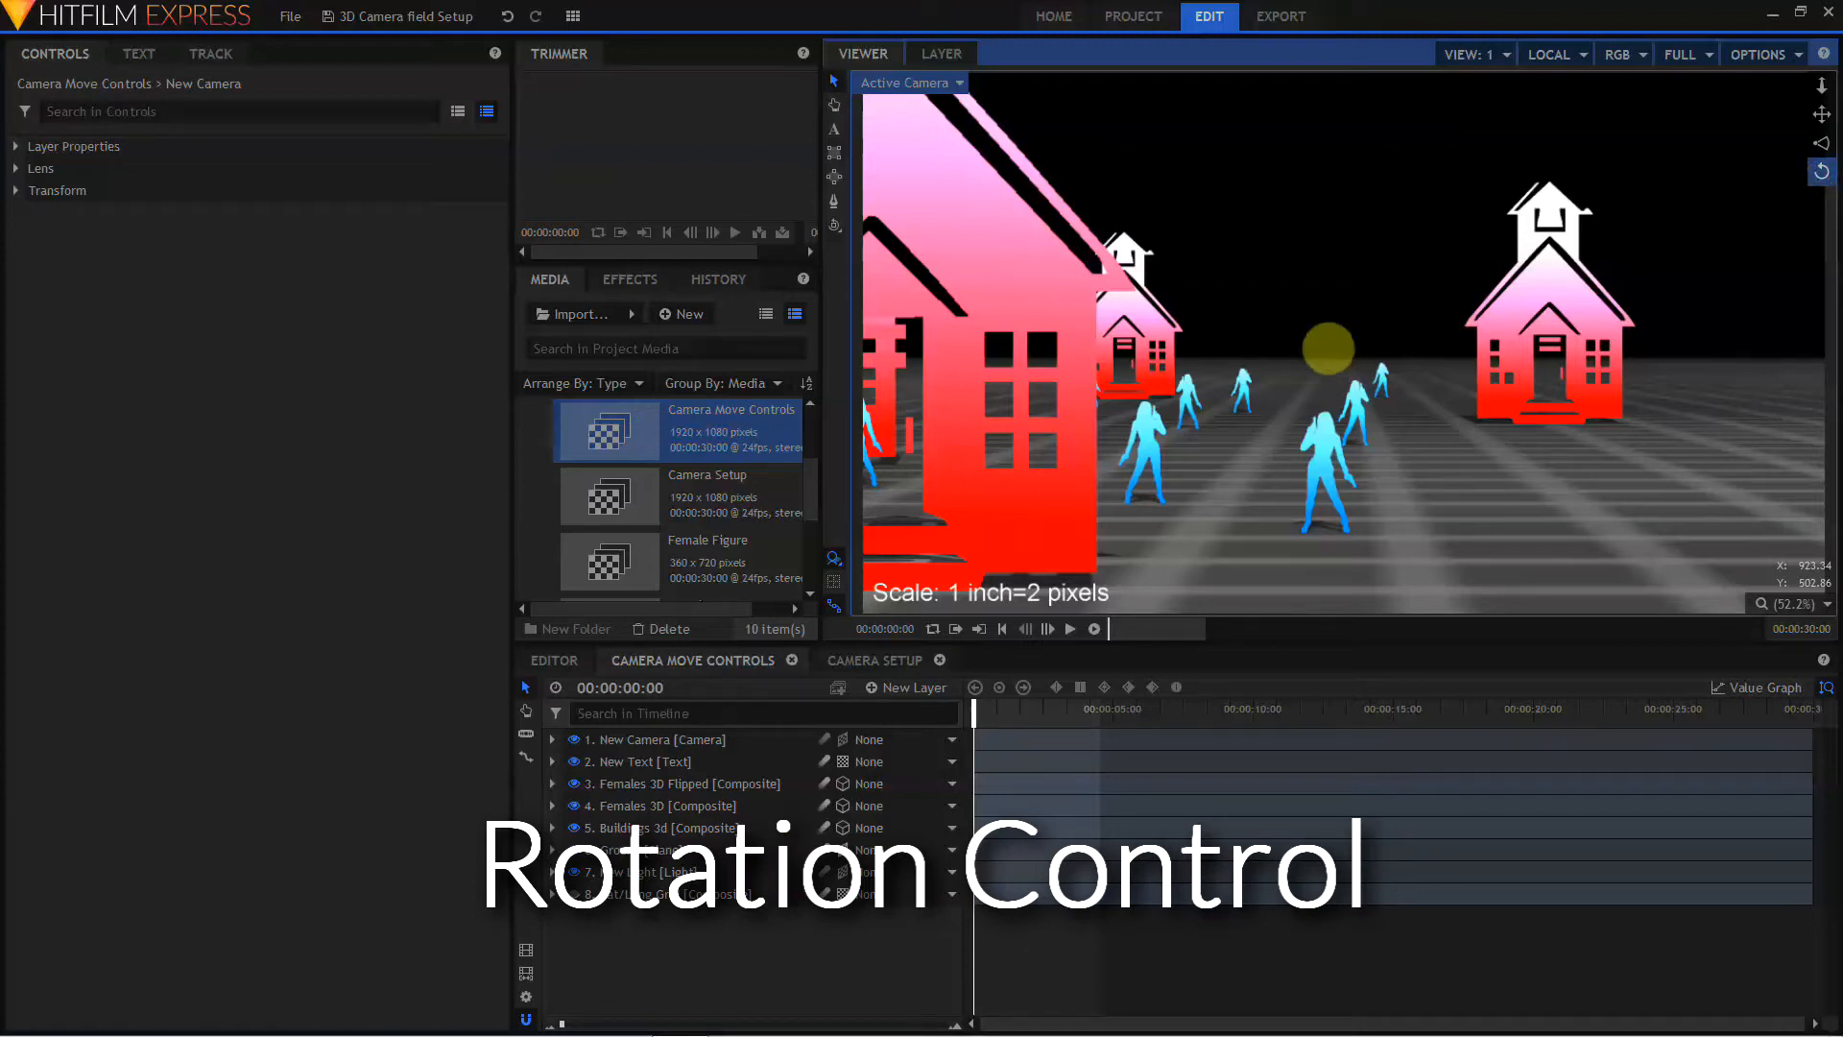
mouse_move(1324, 350)
left_mouse_down()
mouse_move(1363, 343)
mouse_move(1321, 345)
mouse_move(1341, 342)
left_mouse_up()
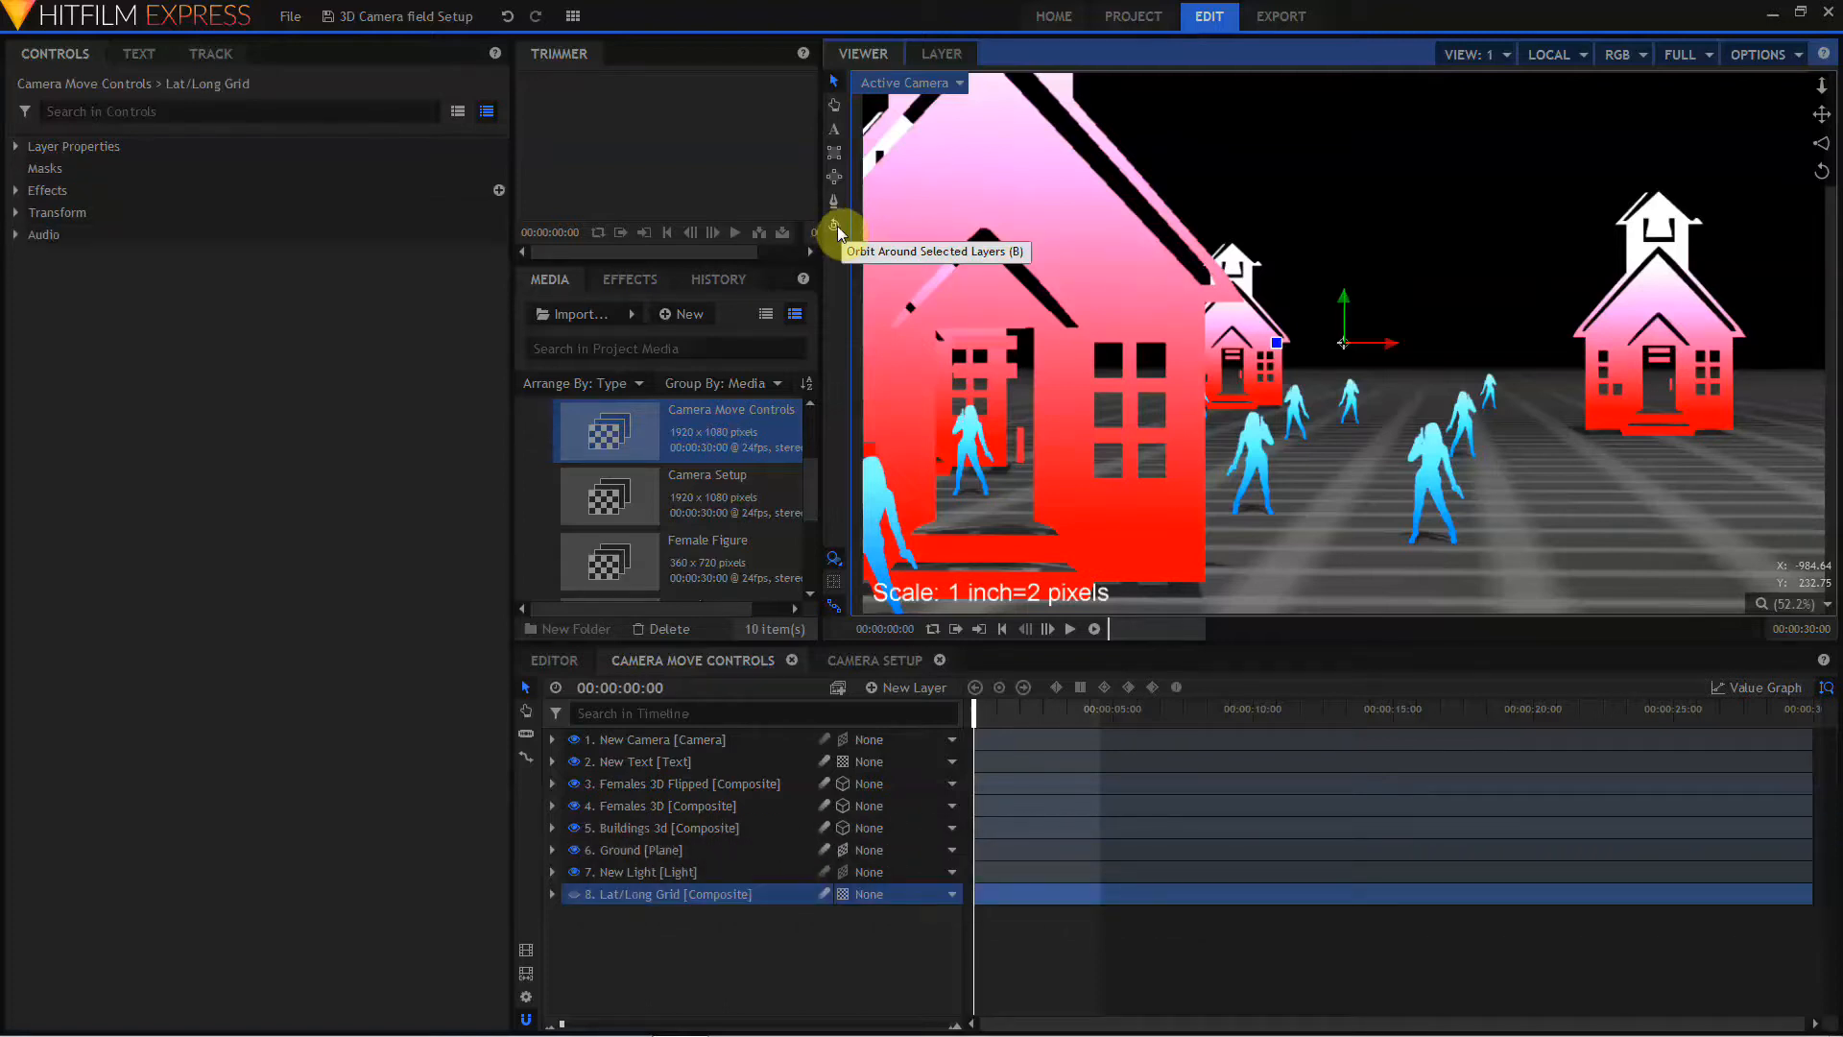
Step: Orbit the camera around the Lat/Long Grid, Females 3D Flipped and Buildings 3d layers in turn
left_click(836, 227)
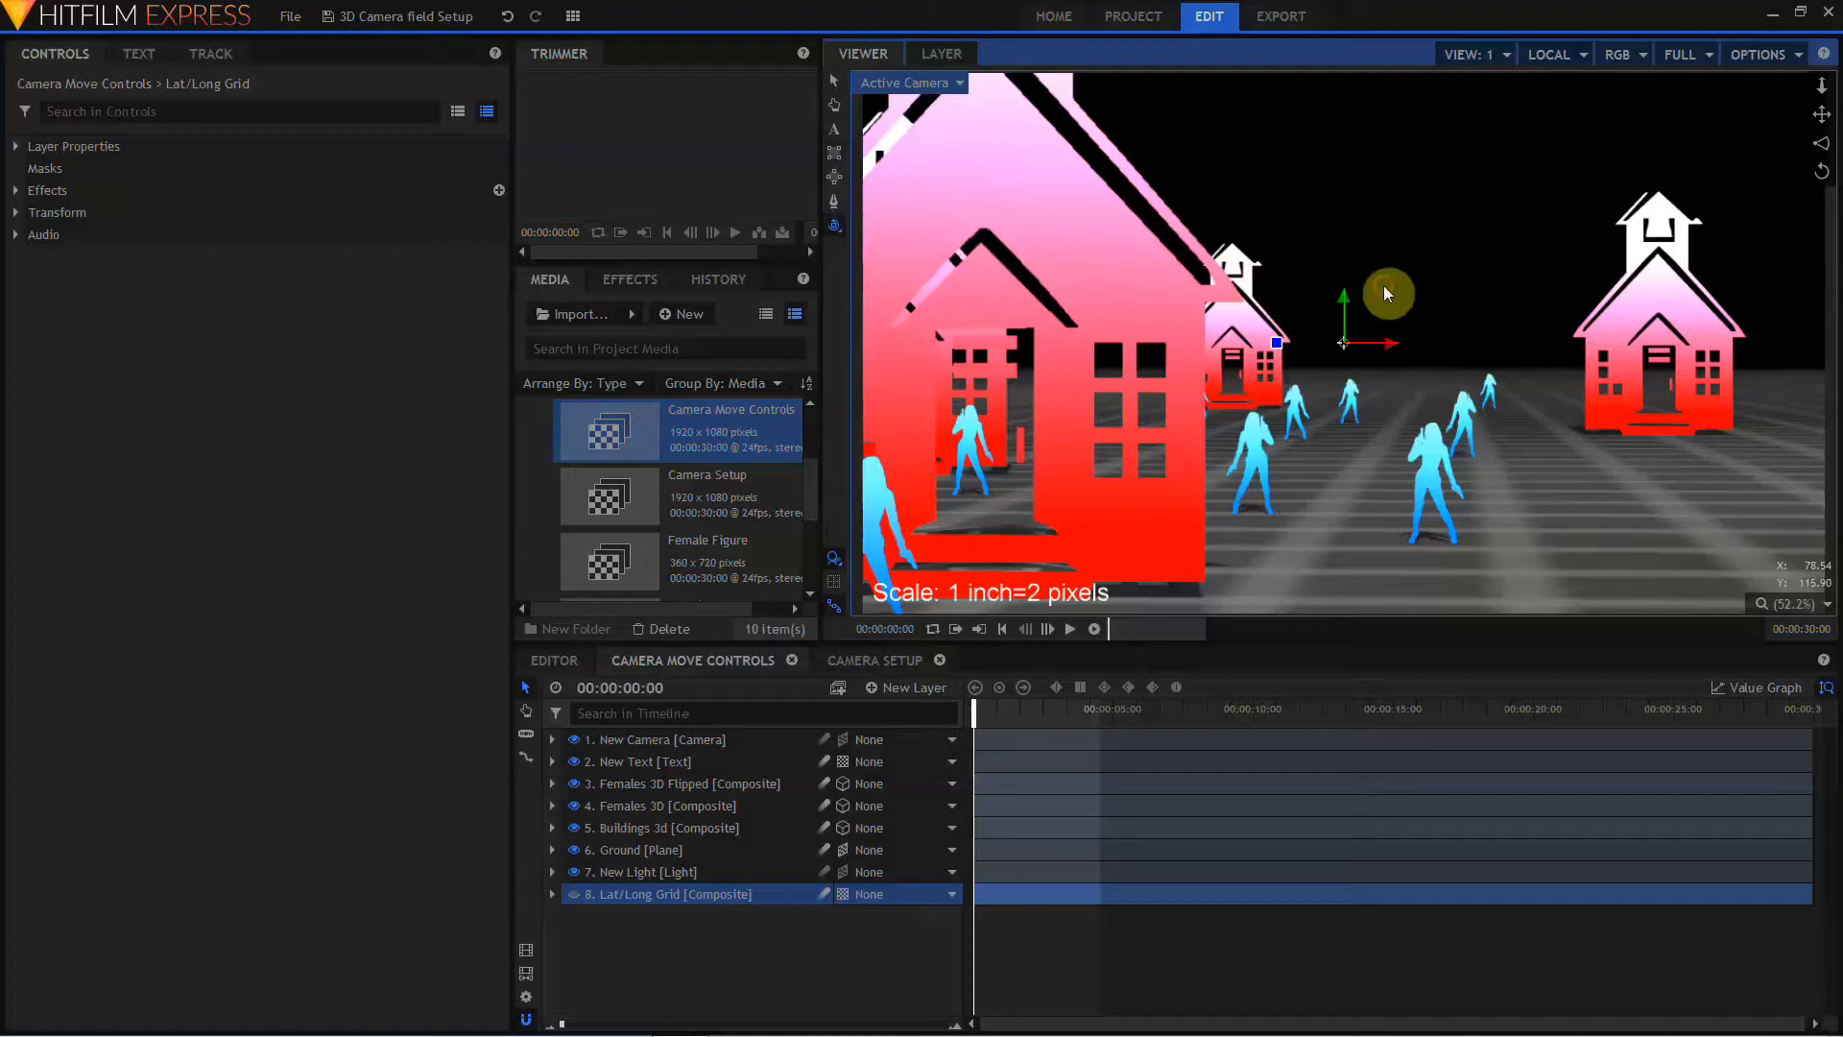
mouse_move(1384, 285)
left_mouse_down()
mouse_move(1269, 315)
mouse_move(1469, 317)
mouse_move(1449, 264)
mouse_move(1328, 297)
mouse_move(1365, 284)
left_mouse_up()
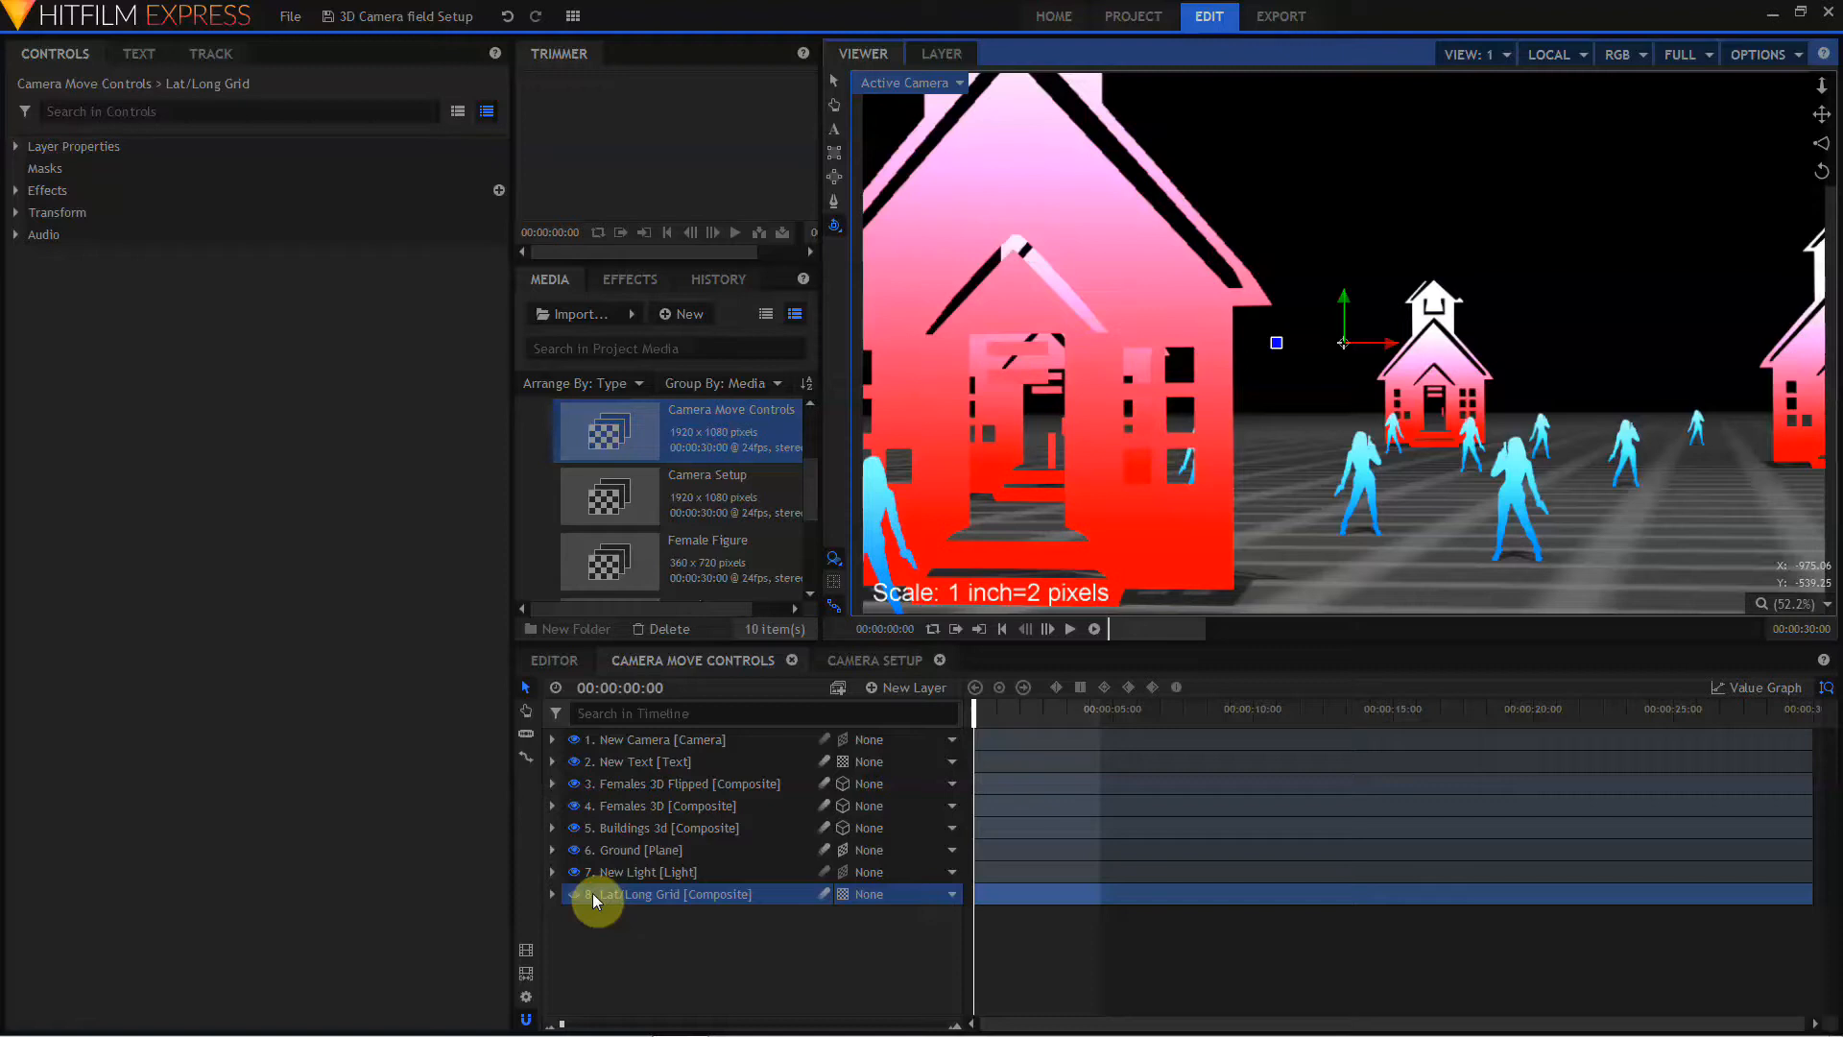
left_click(629, 791)
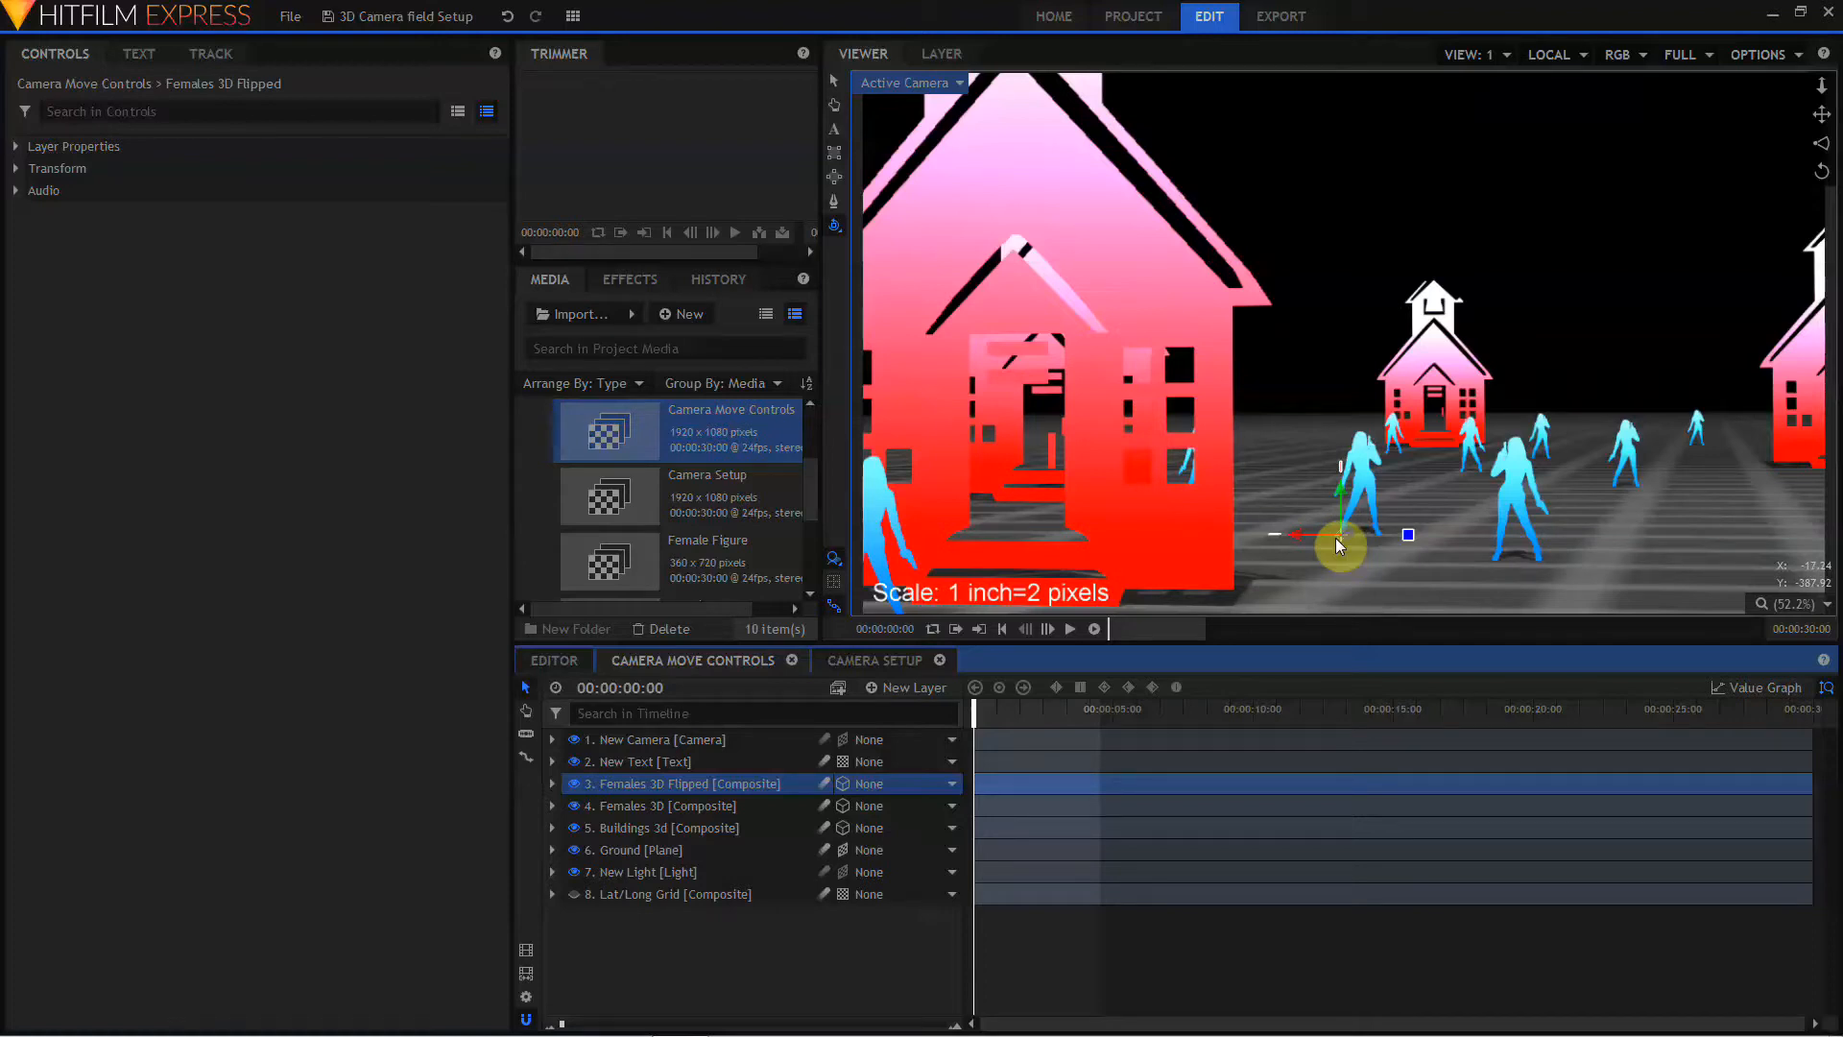
mouse_move(1386, 519)
left_mouse_down()
mouse_move(1338, 515)
mouse_move(1432, 514)
mouse_move(1449, 491)
mouse_move(1344, 531)
mouse_move(1373, 516)
mouse_move(1358, 520)
left_mouse_up()
left_click(666, 827)
mouse_move(1452, 477)
left_mouse_down()
mouse_move(852, 547)
mouse_move(1445, 453)
mouse_move(1431, 502)
left_mouse_up()
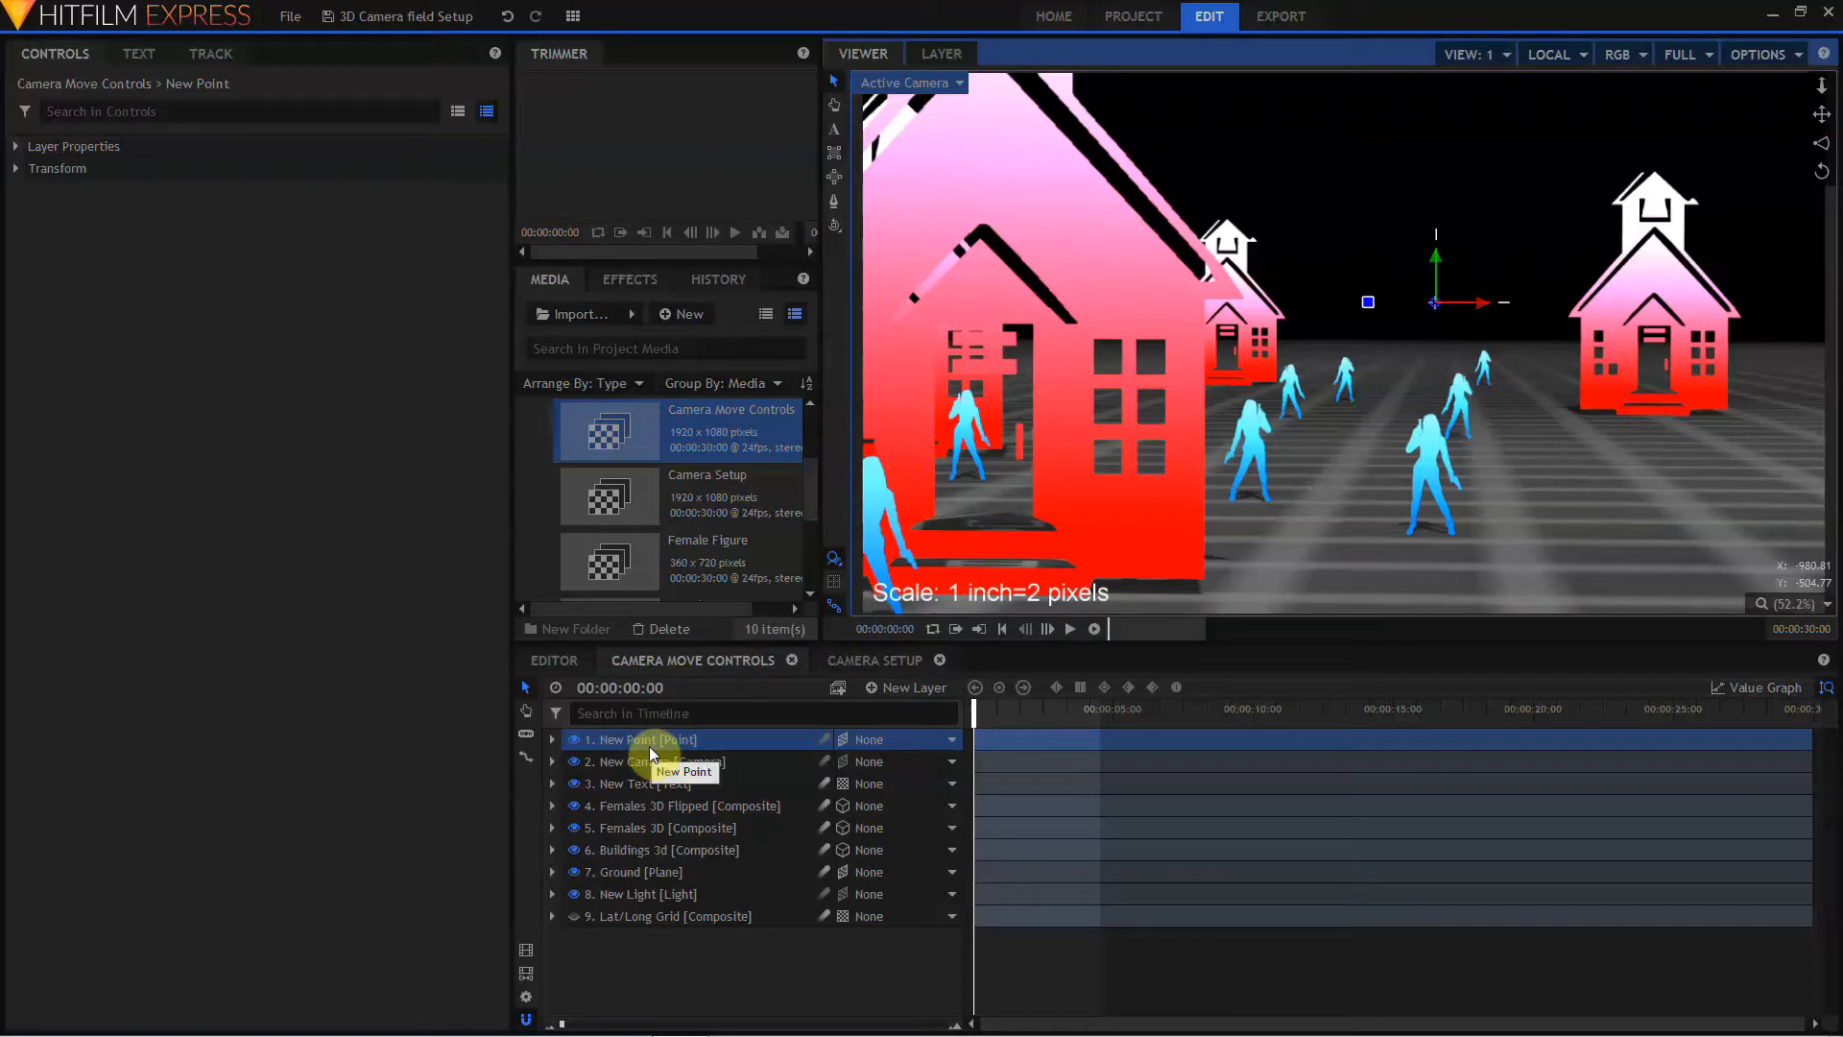
Step: Orbit the camera around the New Point layer
left_click(835, 226)
mouse_move(1483, 379)
left_mouse_down()
mouse_move(1218, 401)
mouse_move(1686, 375)
mouse_move(1398, 397)
mouse_move(1427, 362)
mouse_move(1493, 371)
left_mouse_up()
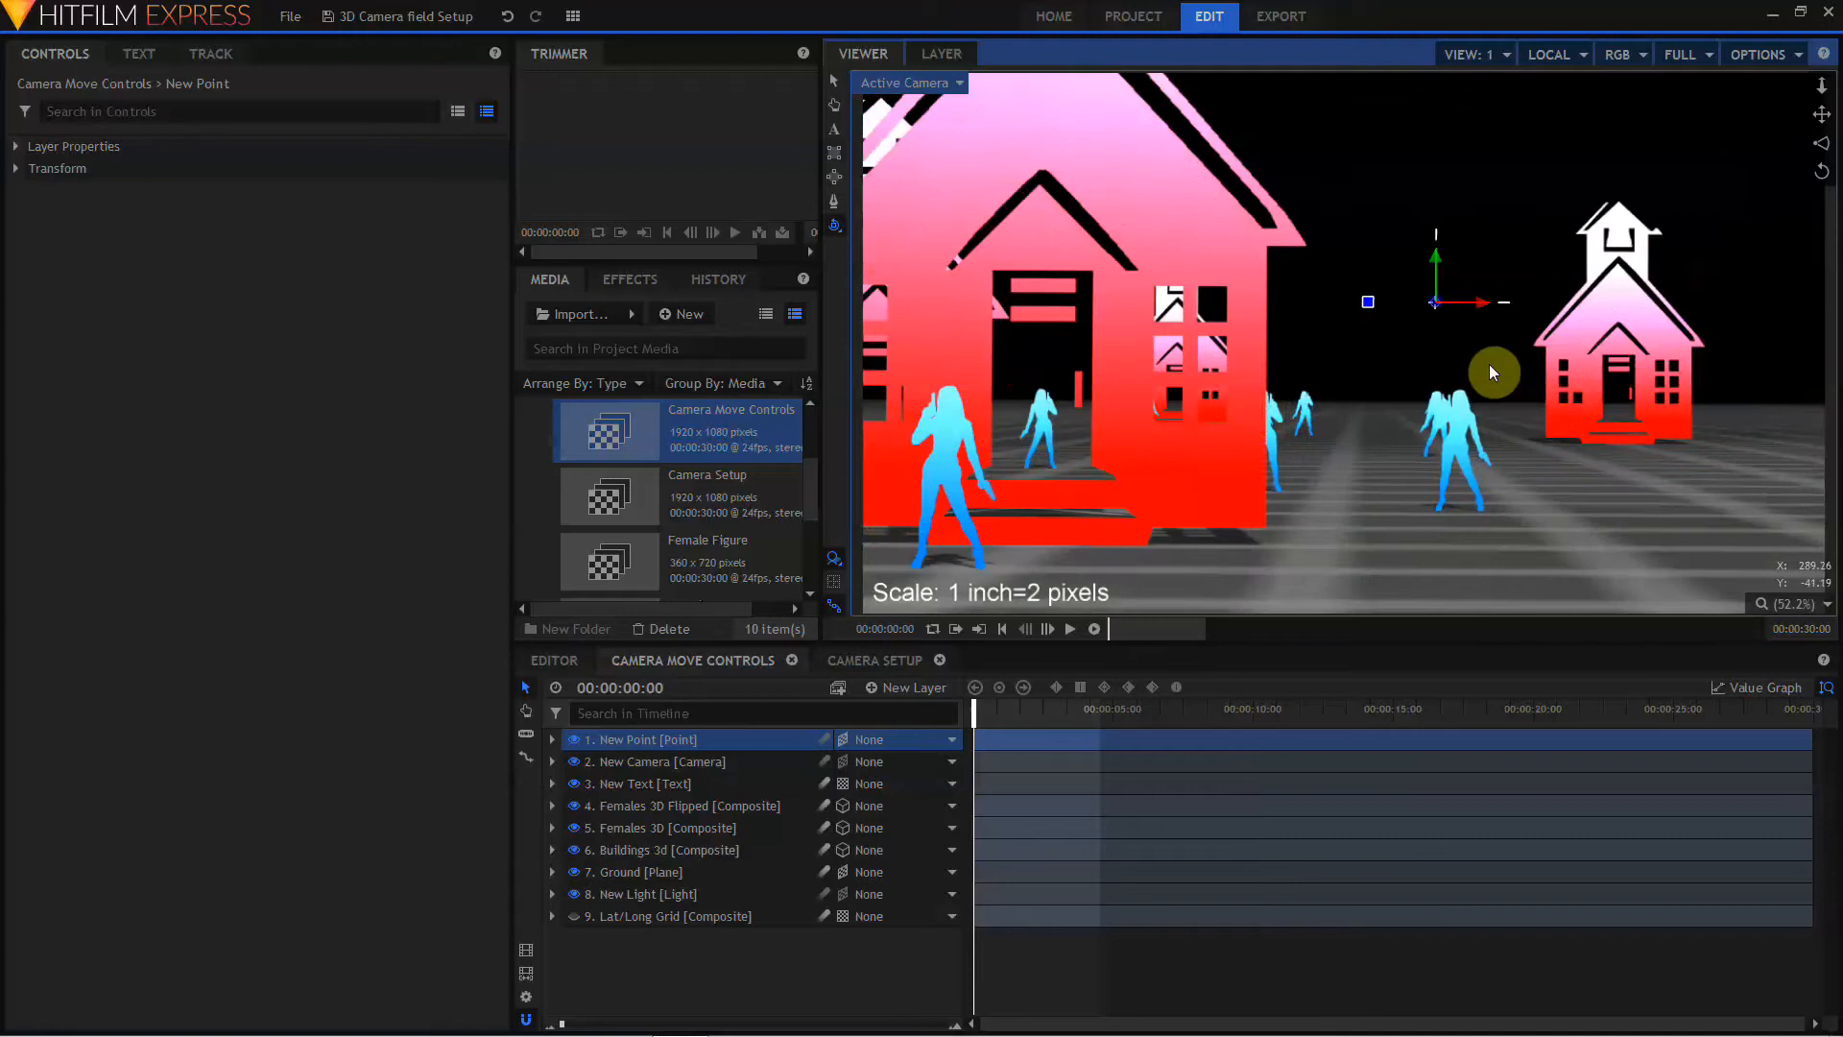
Step: Enable keyframing at the start of the timeline for New Camera's Position, Orientation and X, Y and Z Rotation
left_click(604, 758)
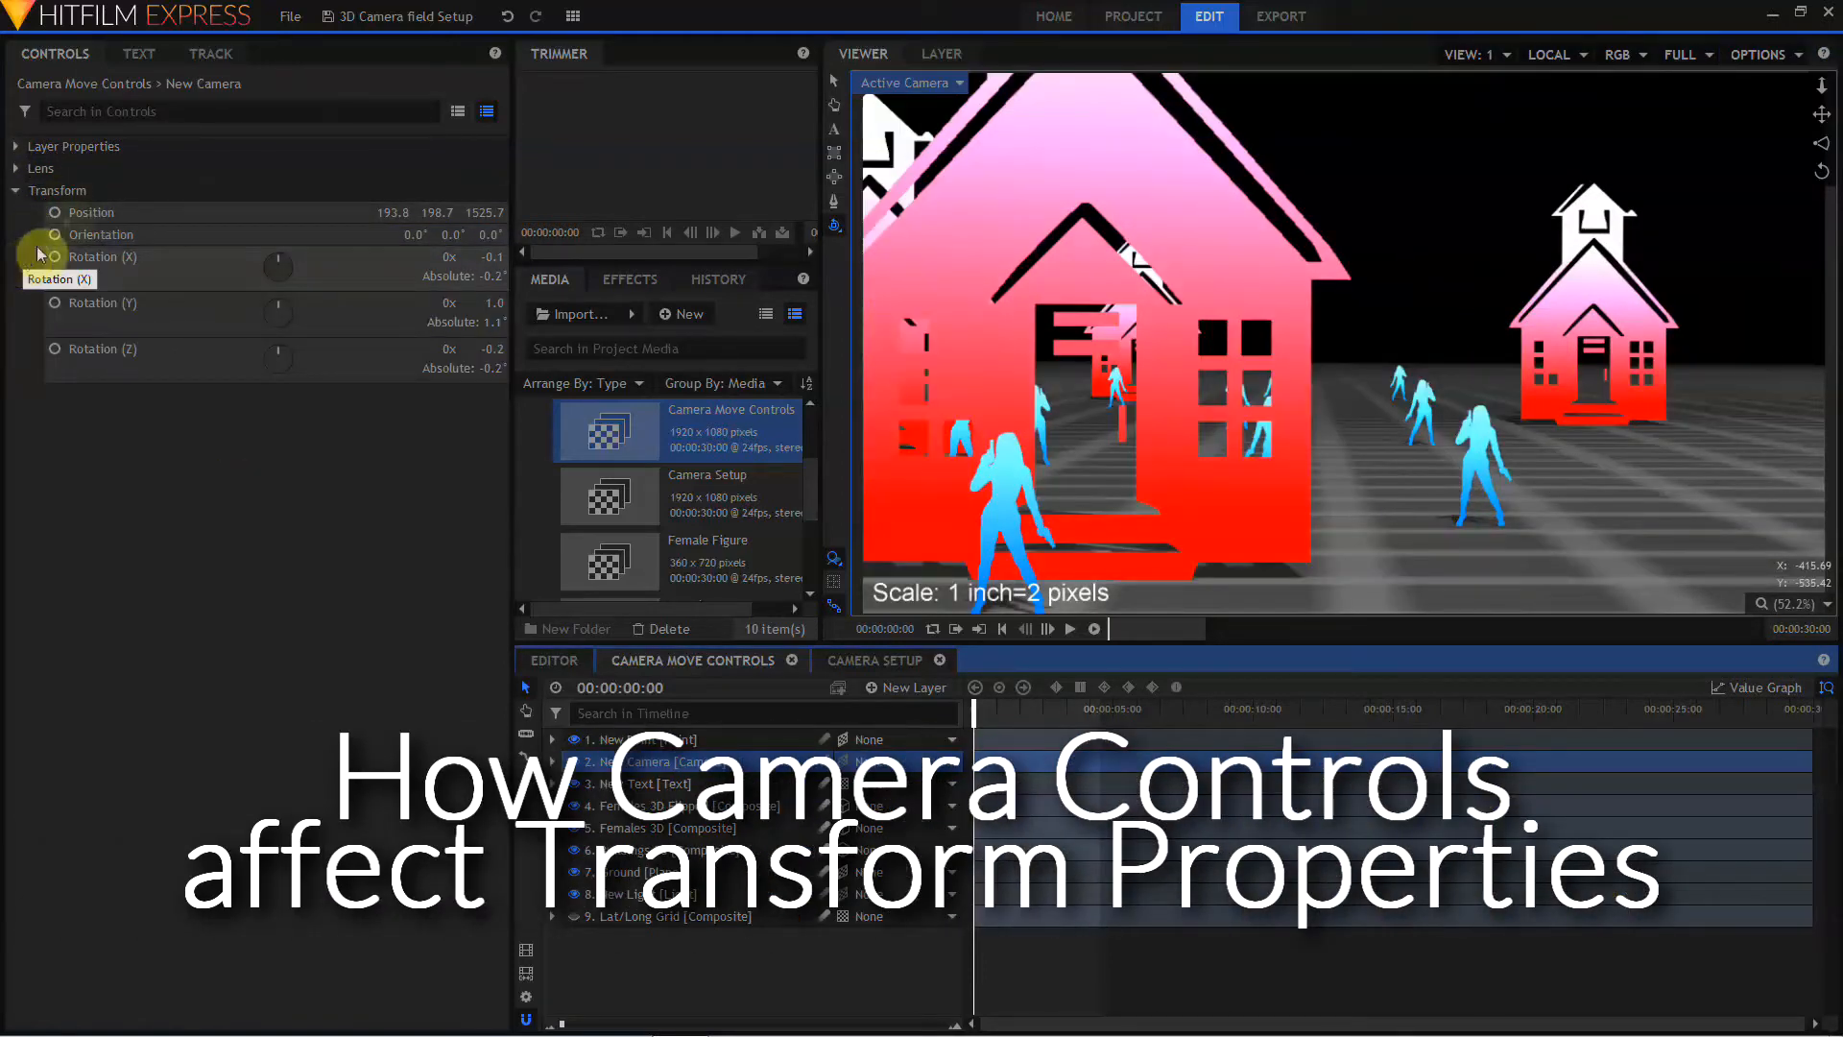
left_click(60, 214)
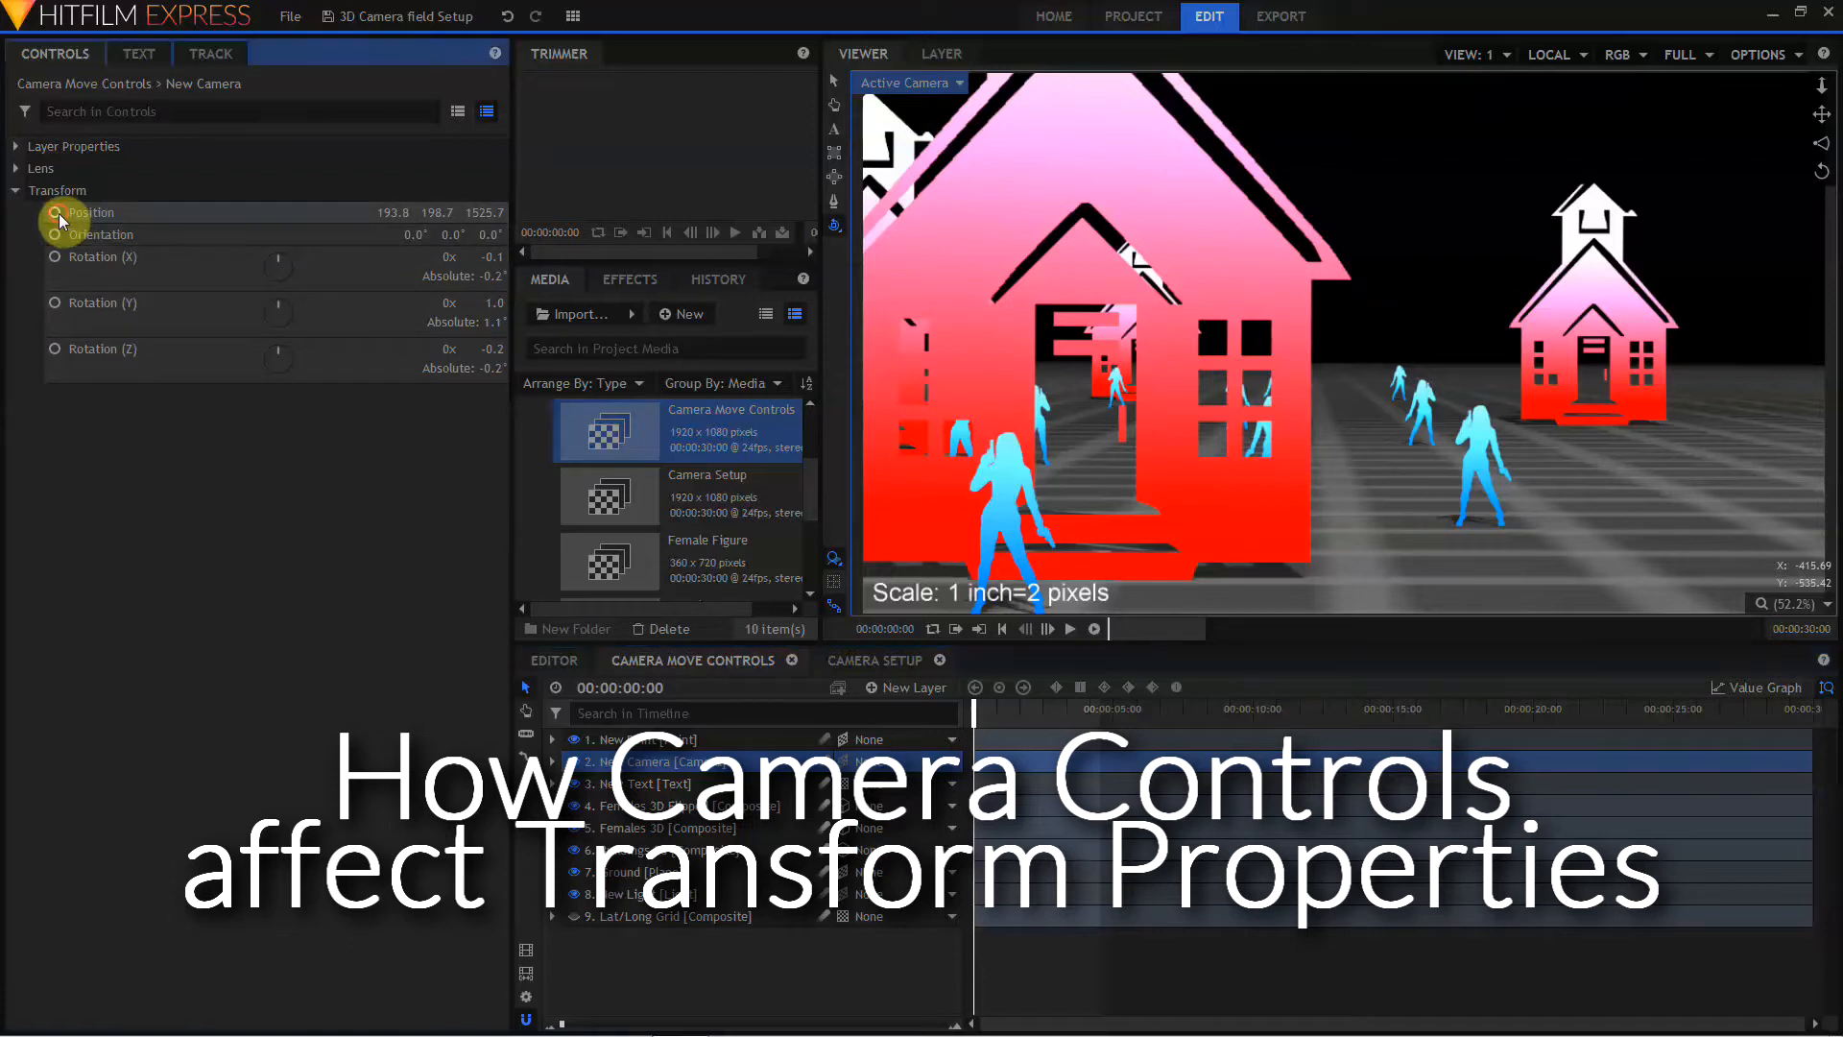
left_click(54, 256)
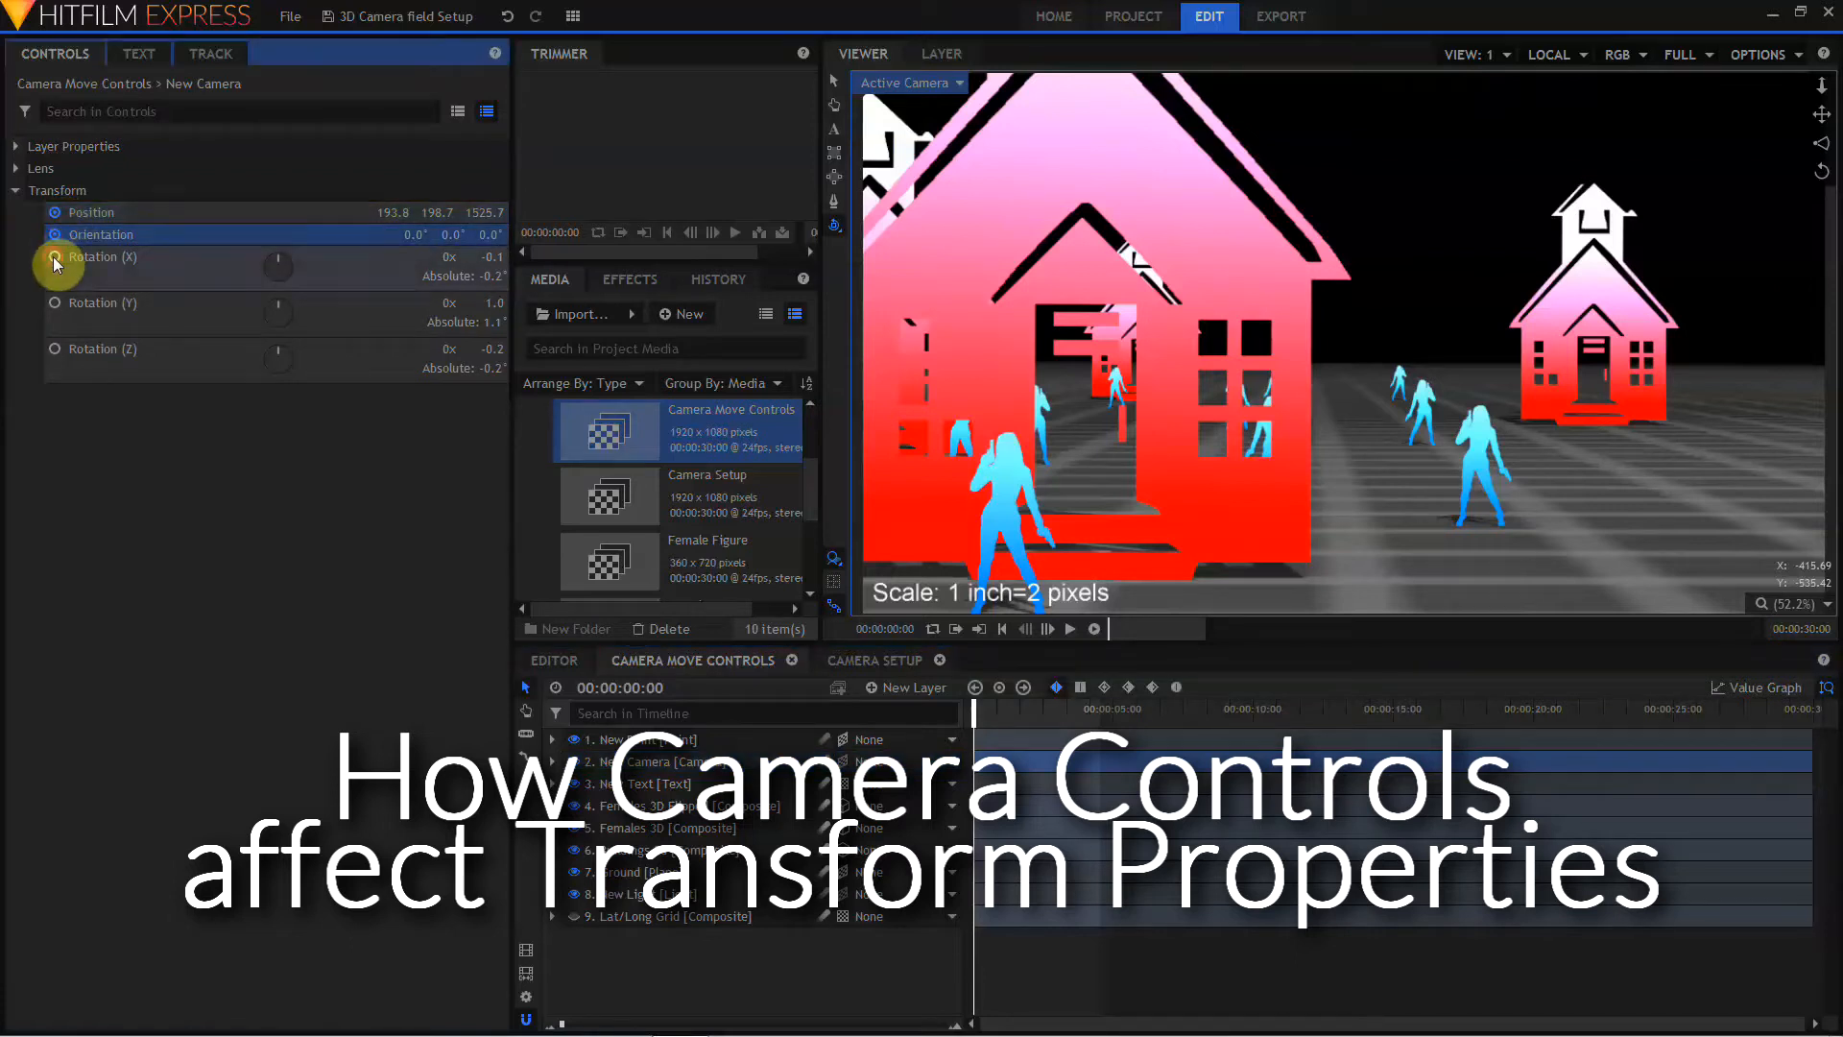
left_click(54, 308)
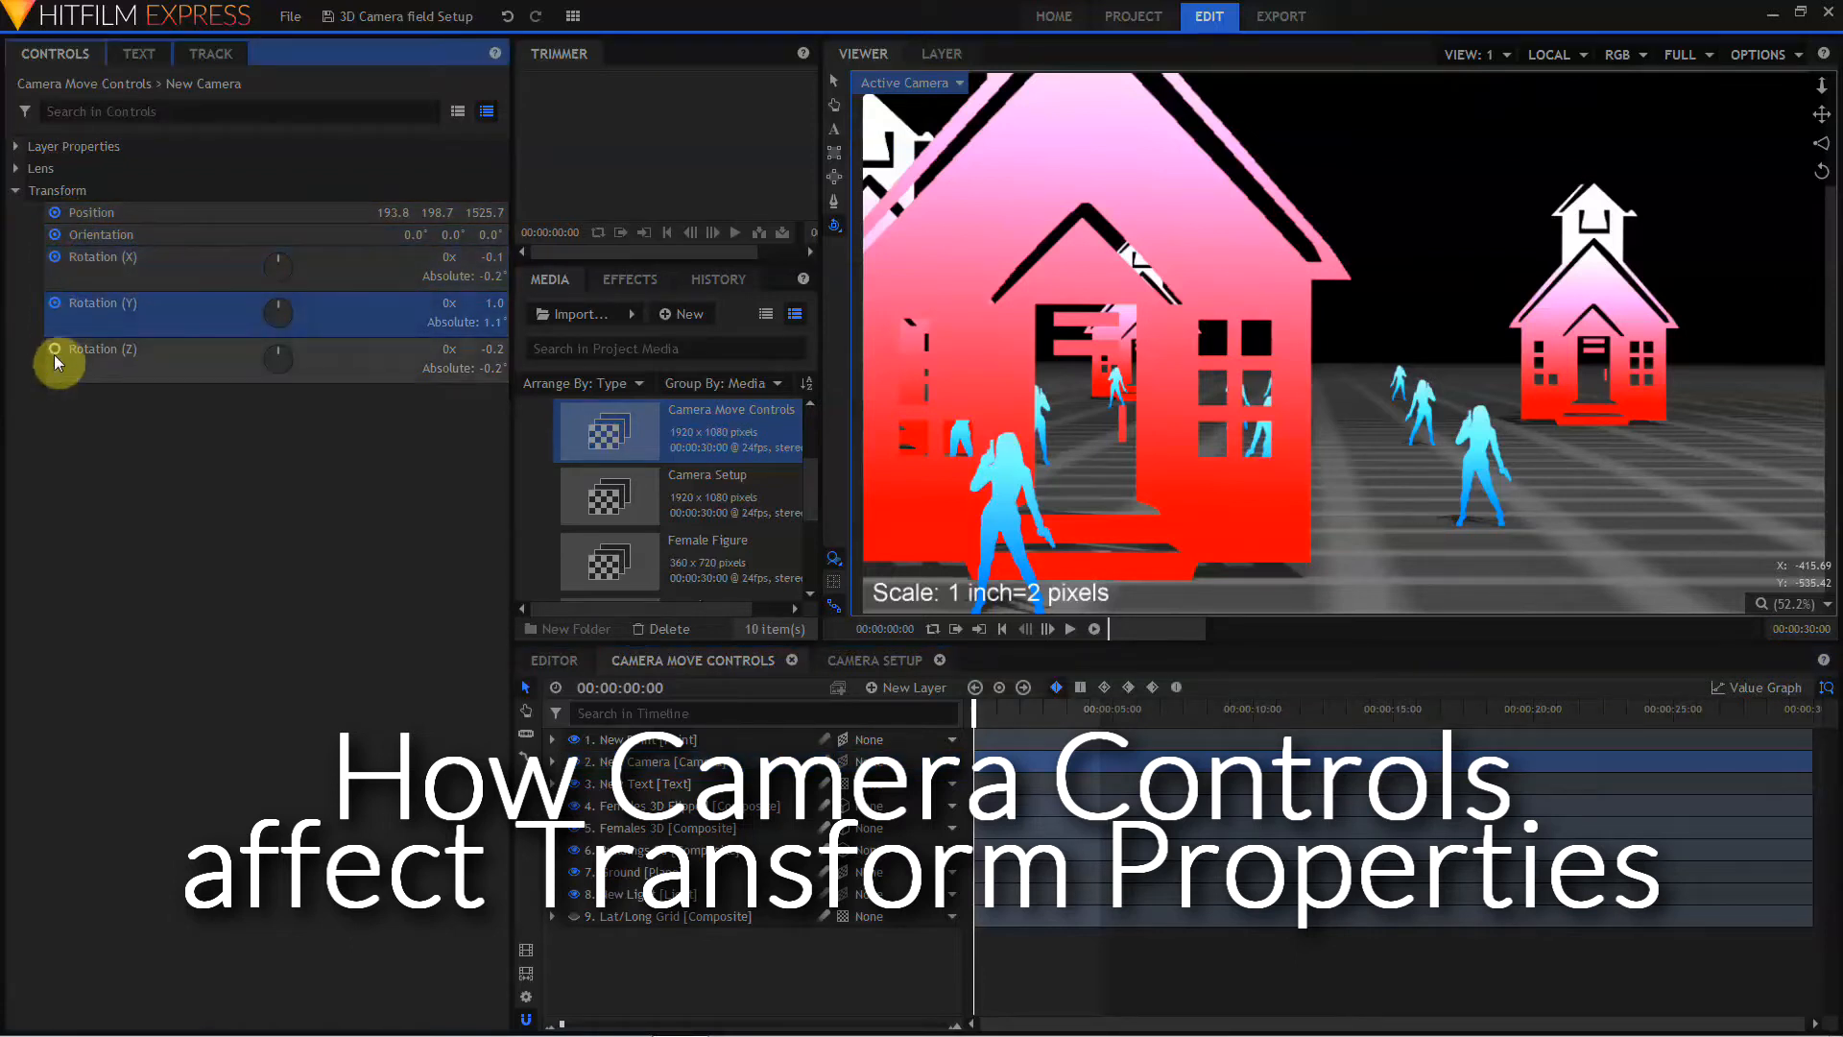
left_click(53, 354)
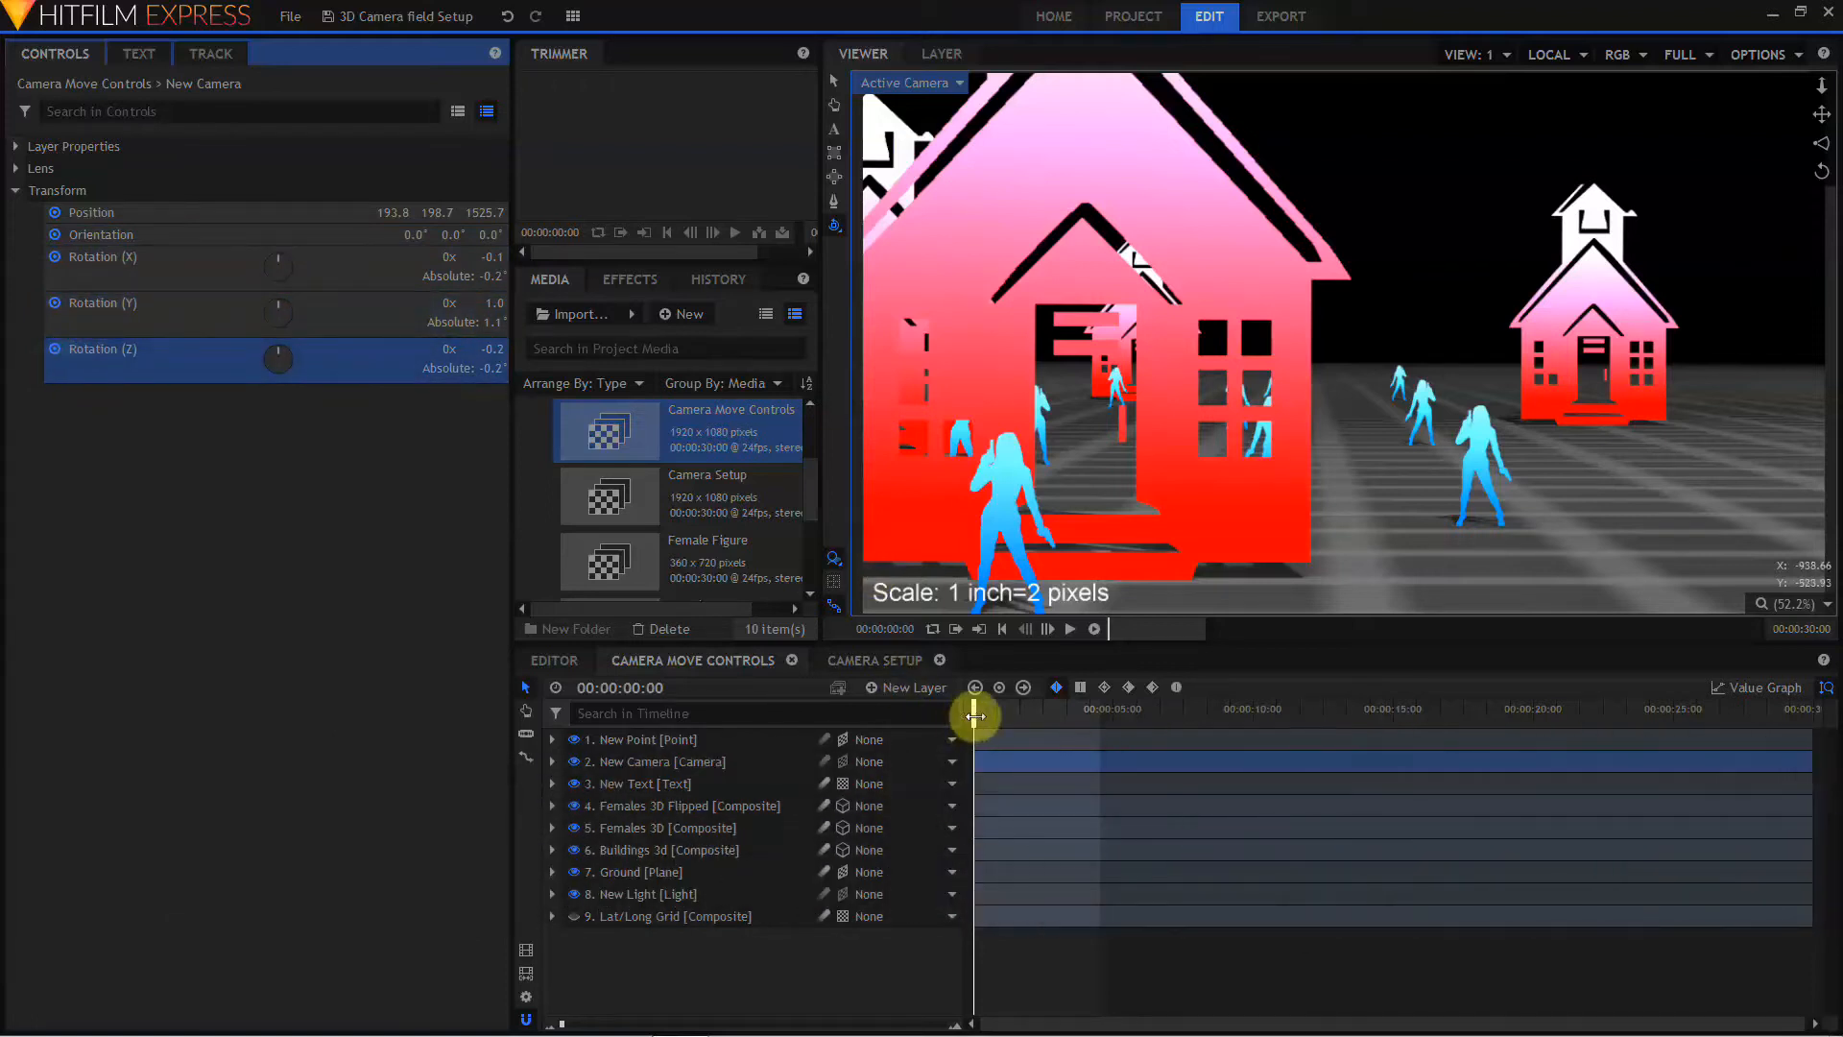
Step: At 00:00:07:17, dolly the camera back and pan it to about position 696.8, 237.8, 3811.4
left_click_drag(975, 716, 1190, 712)
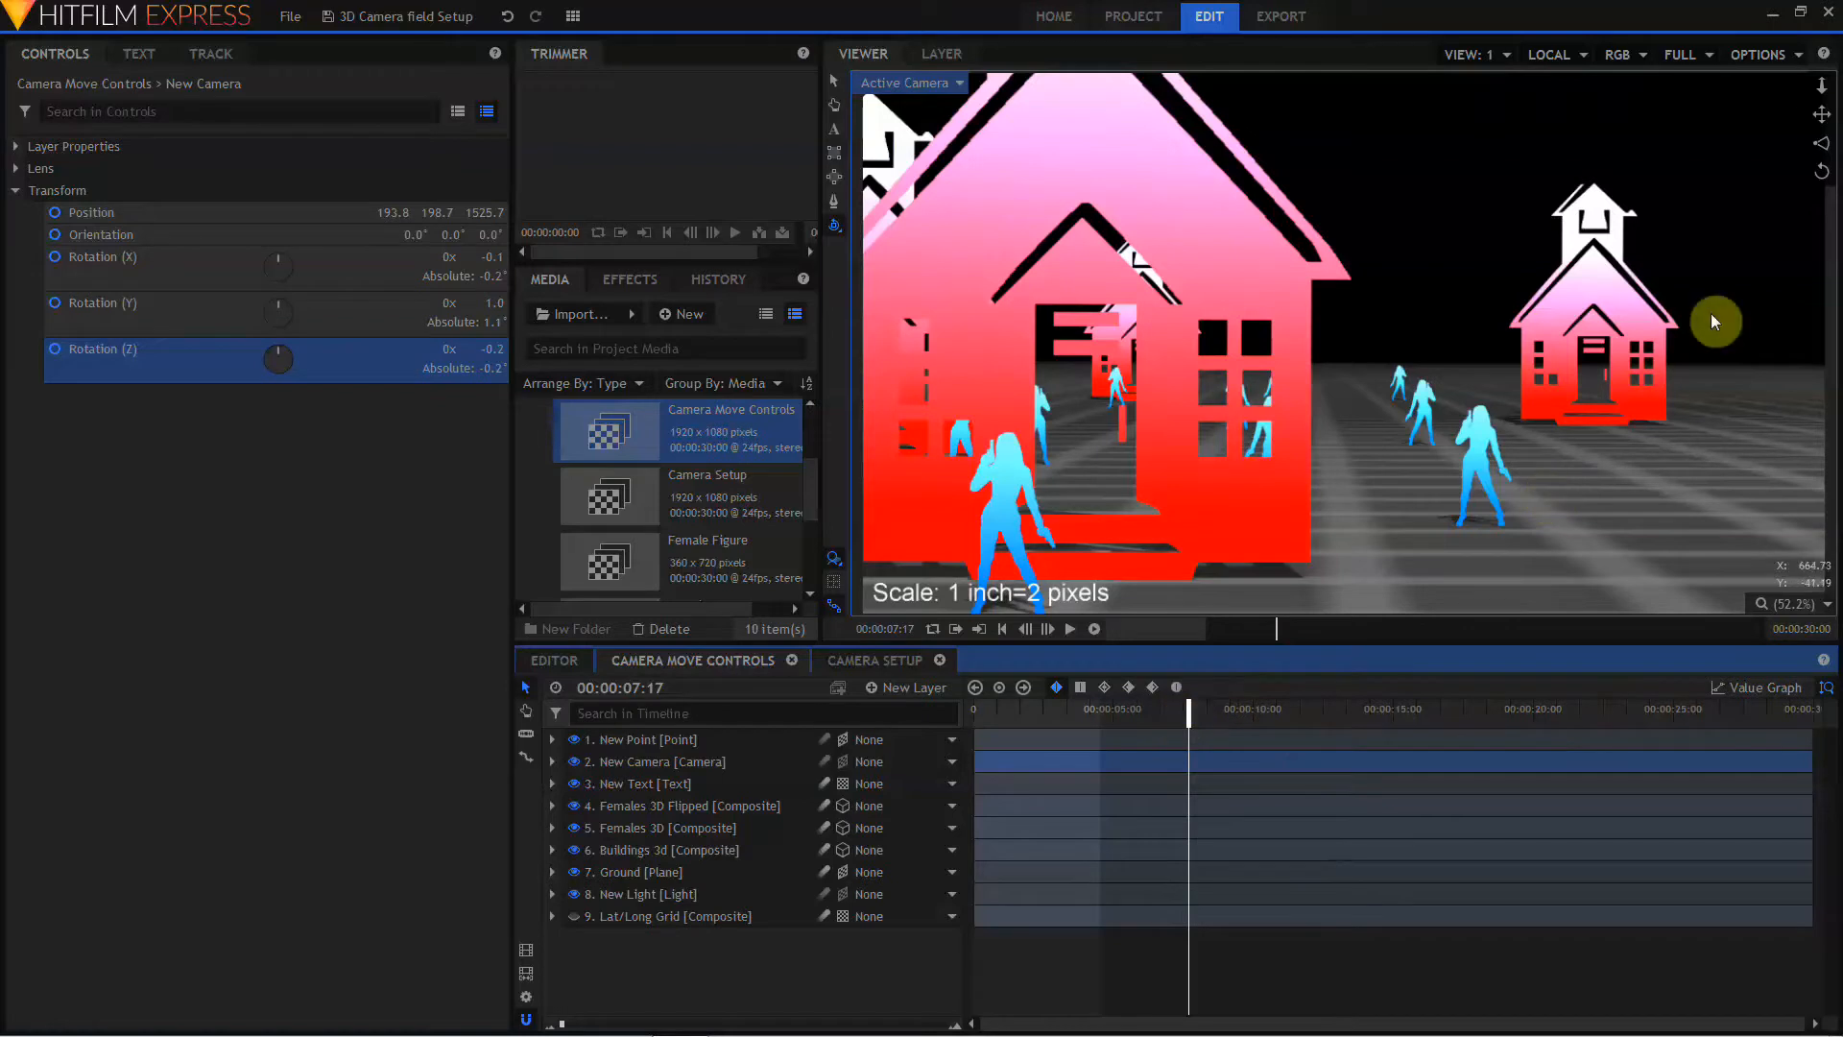
left_click(1824, 91)
left_click_drag(1345, 383, 1343, 343)
left_click_drag(1822, 110, 1340, 342)
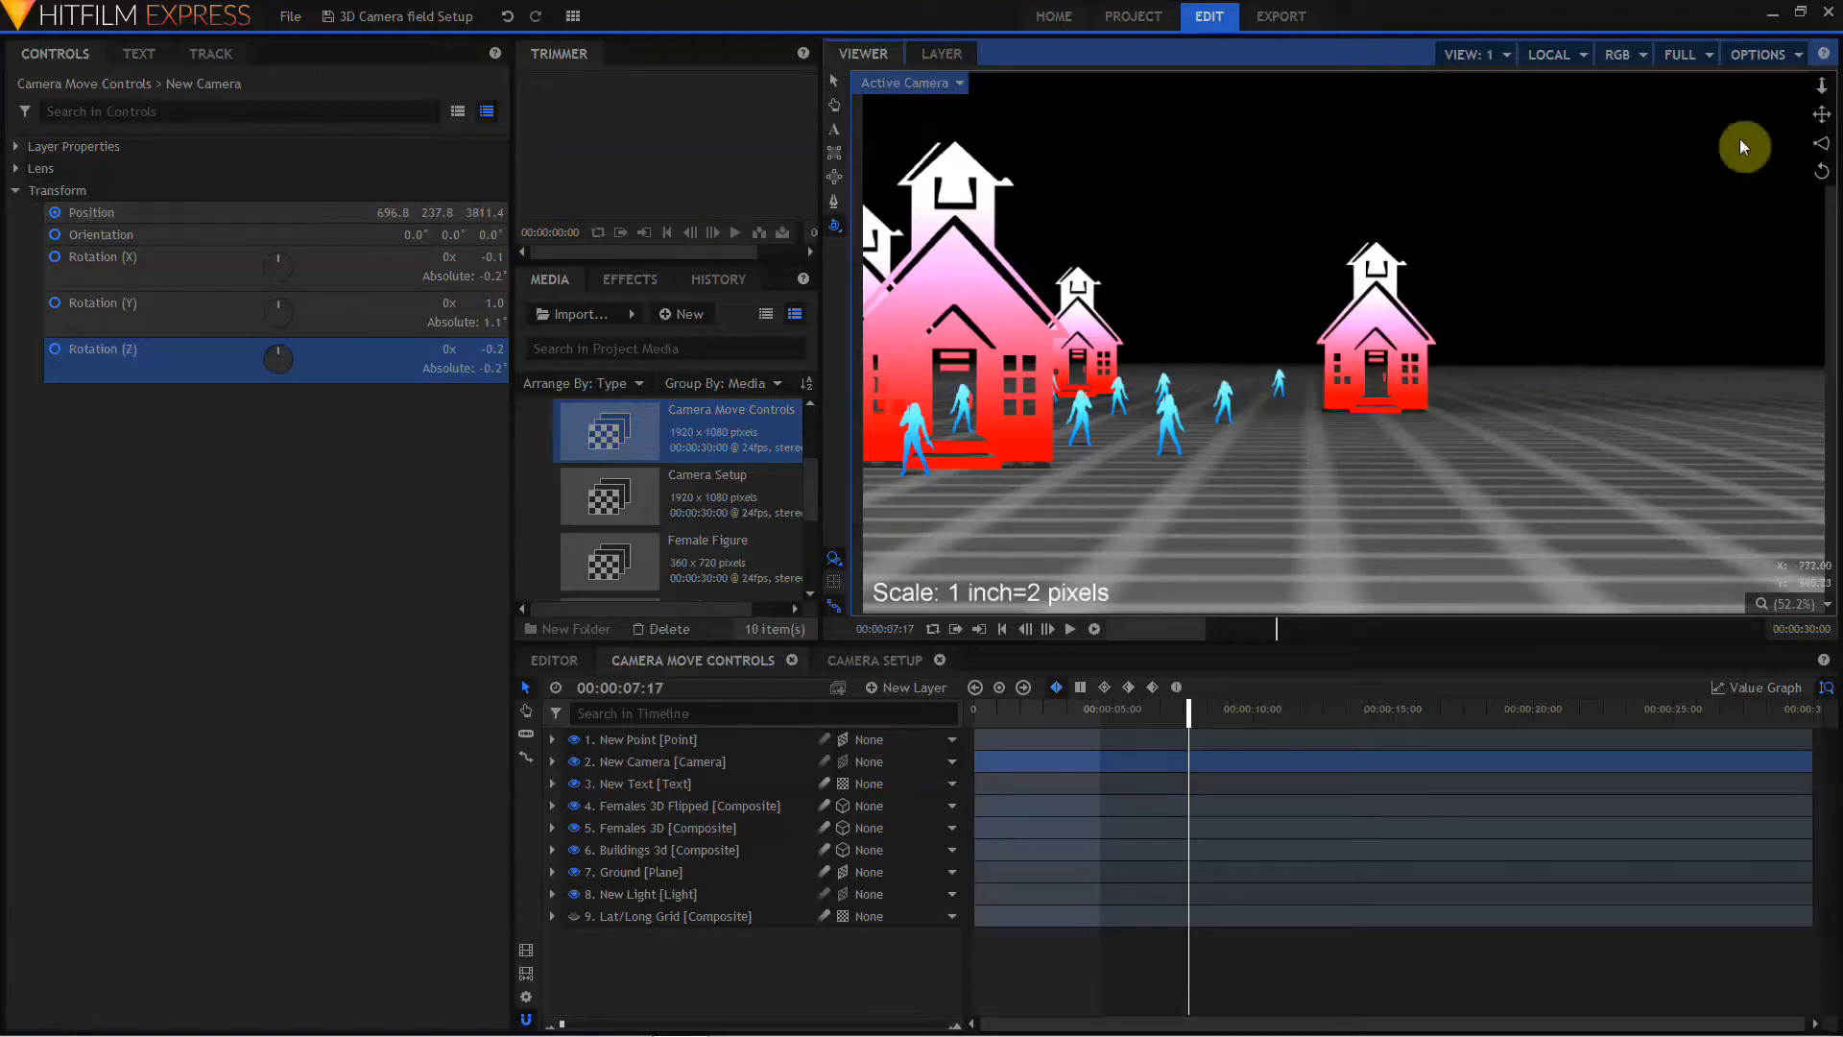
Step: Rotate the camera at 00:00:07:17 to about -359.5° in X, -10.0° in Y and -0.5° in Z
left_click(1822, 172)
left_click_drag(1342, 343, 1346, 336)
left_click_drag(1266, 282, 1363, 328)
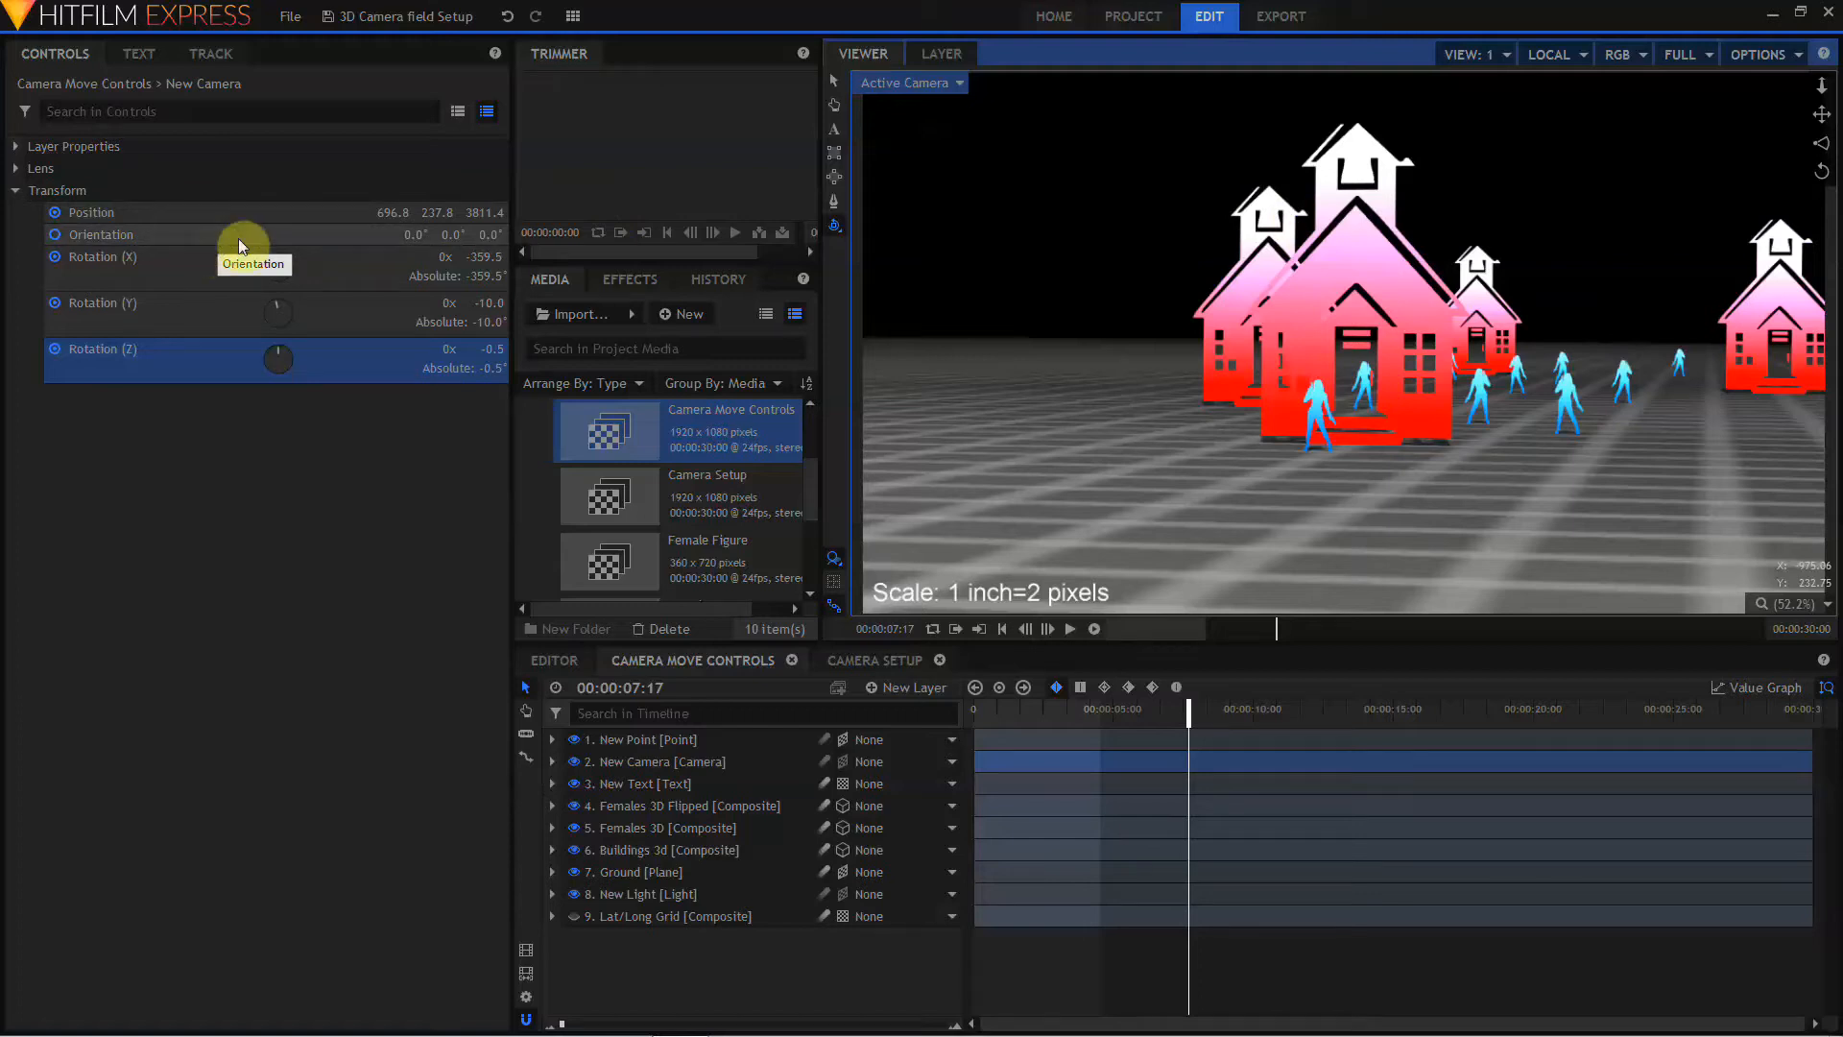
Step: At 00:00:13:11, orbit the camera around New Point to a high side view at about 4827.4, 1579.8, 1244.2
left_click(625, 742)
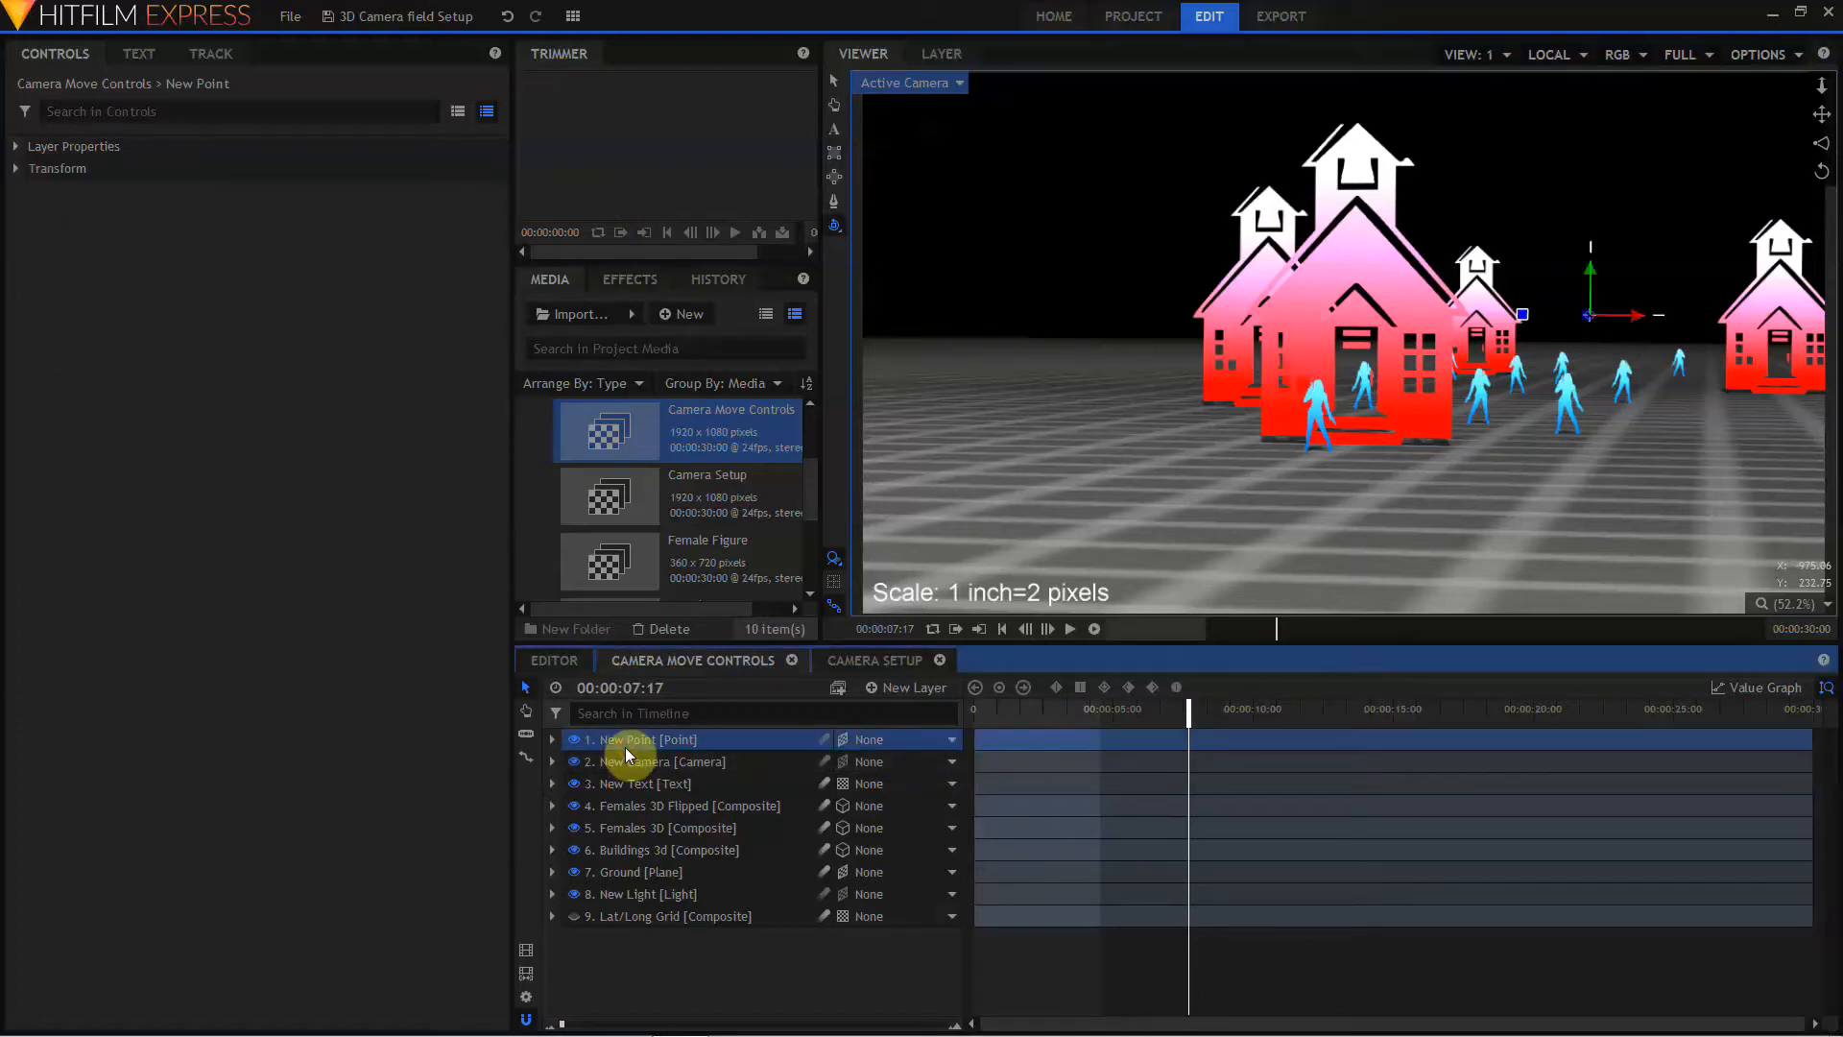
left_click(1350, 714)
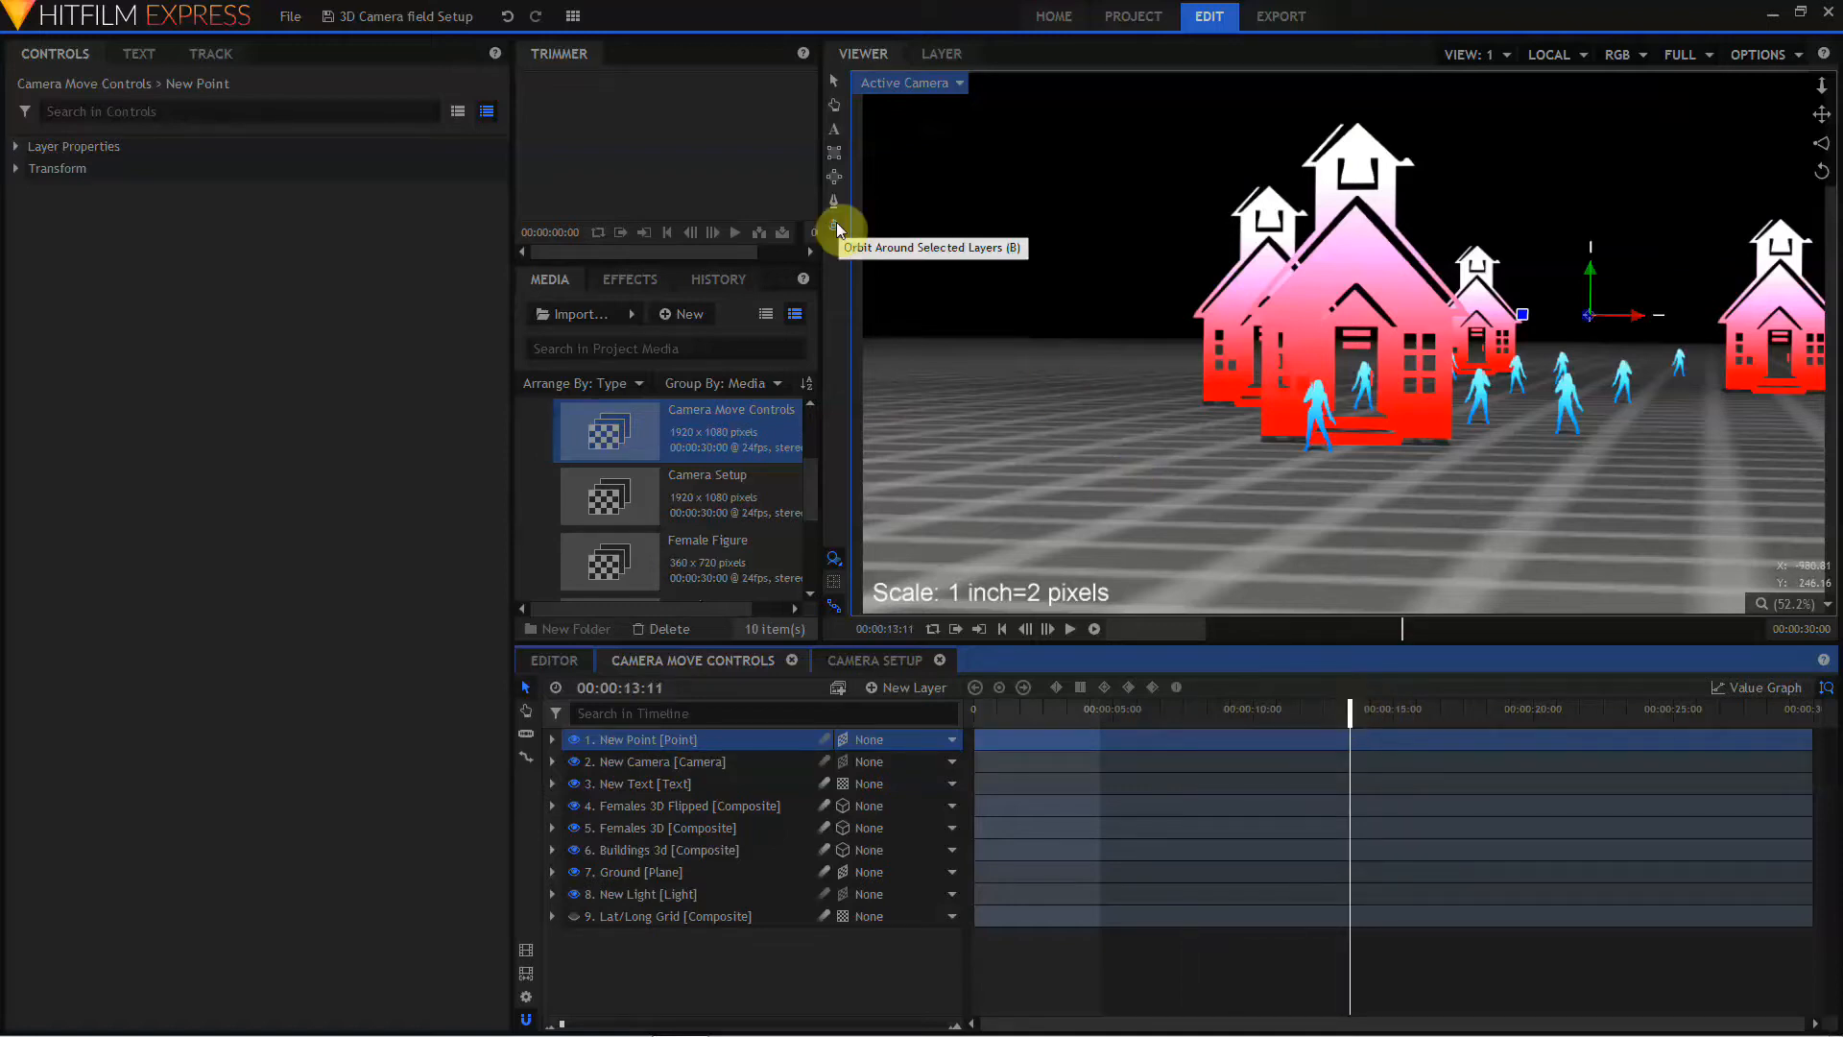
left_click(836, 229)
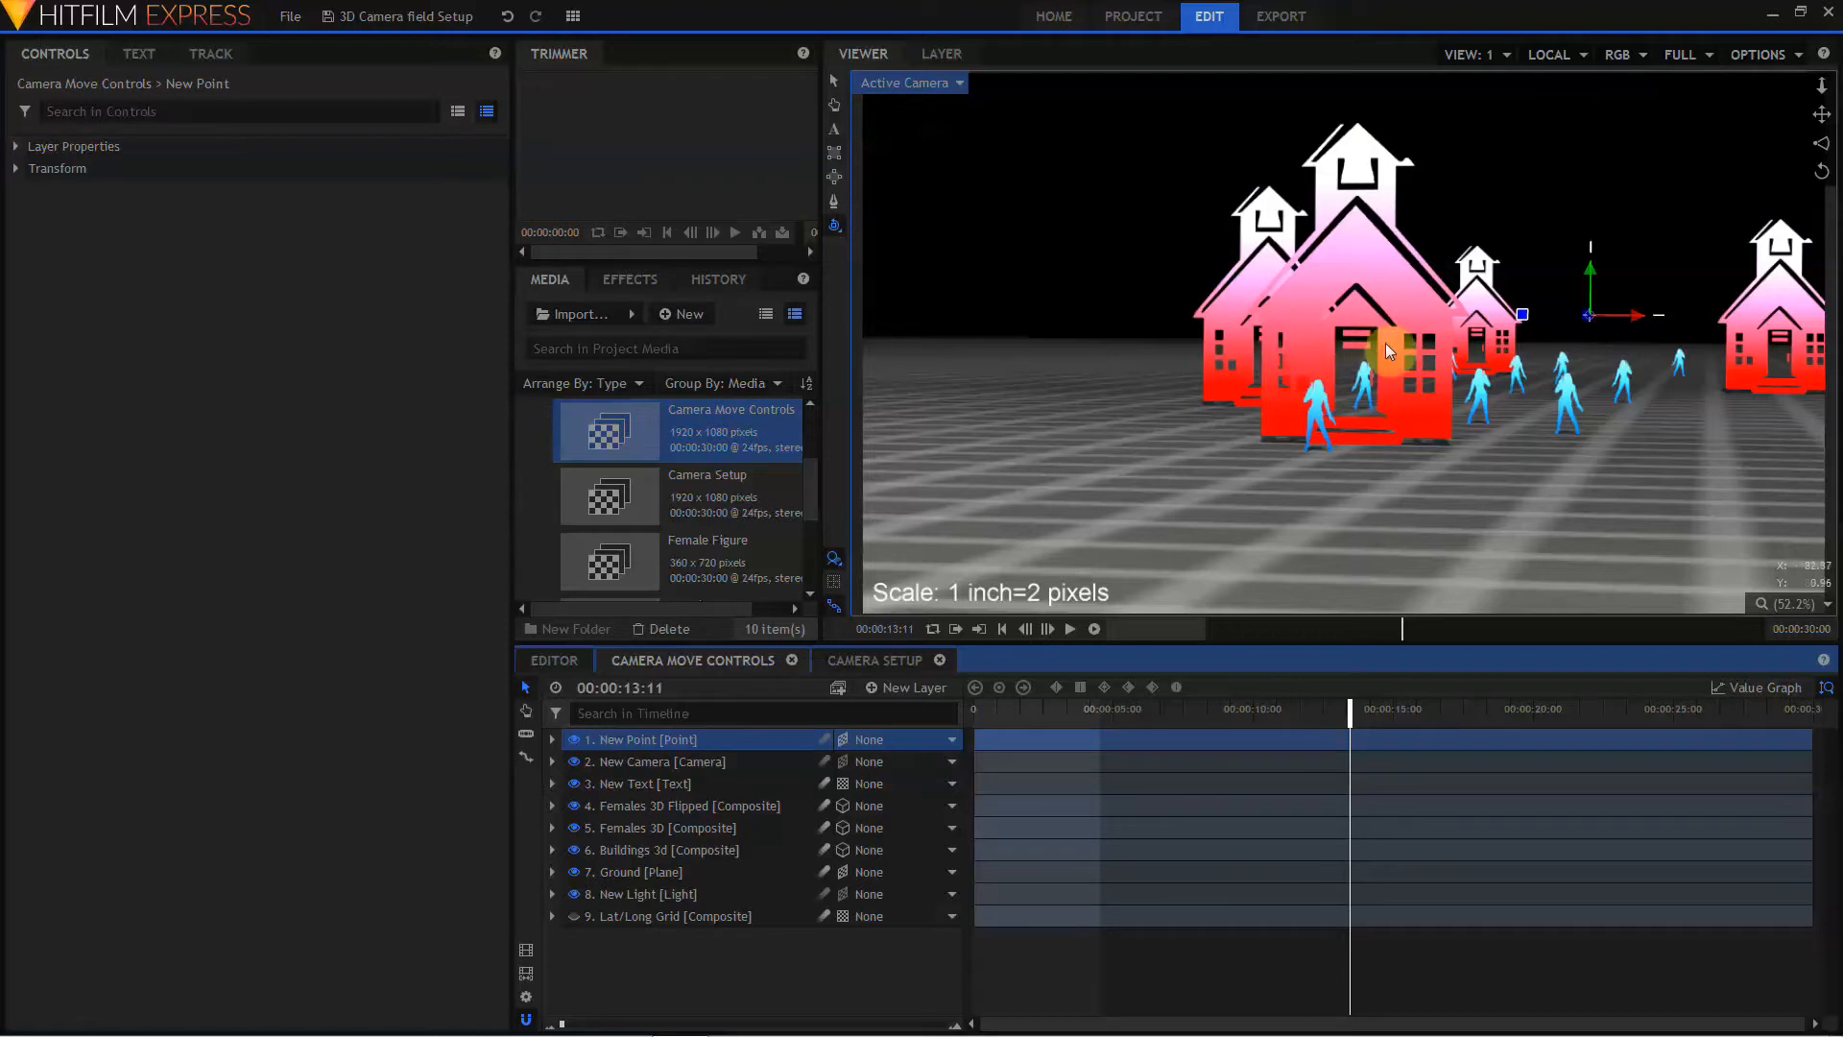
left_click_drag(1386, 342, 1127, 411)
Step: Expand New Camera's Transform properties in the timeline to examine its keyframes
left_click(713, 762)
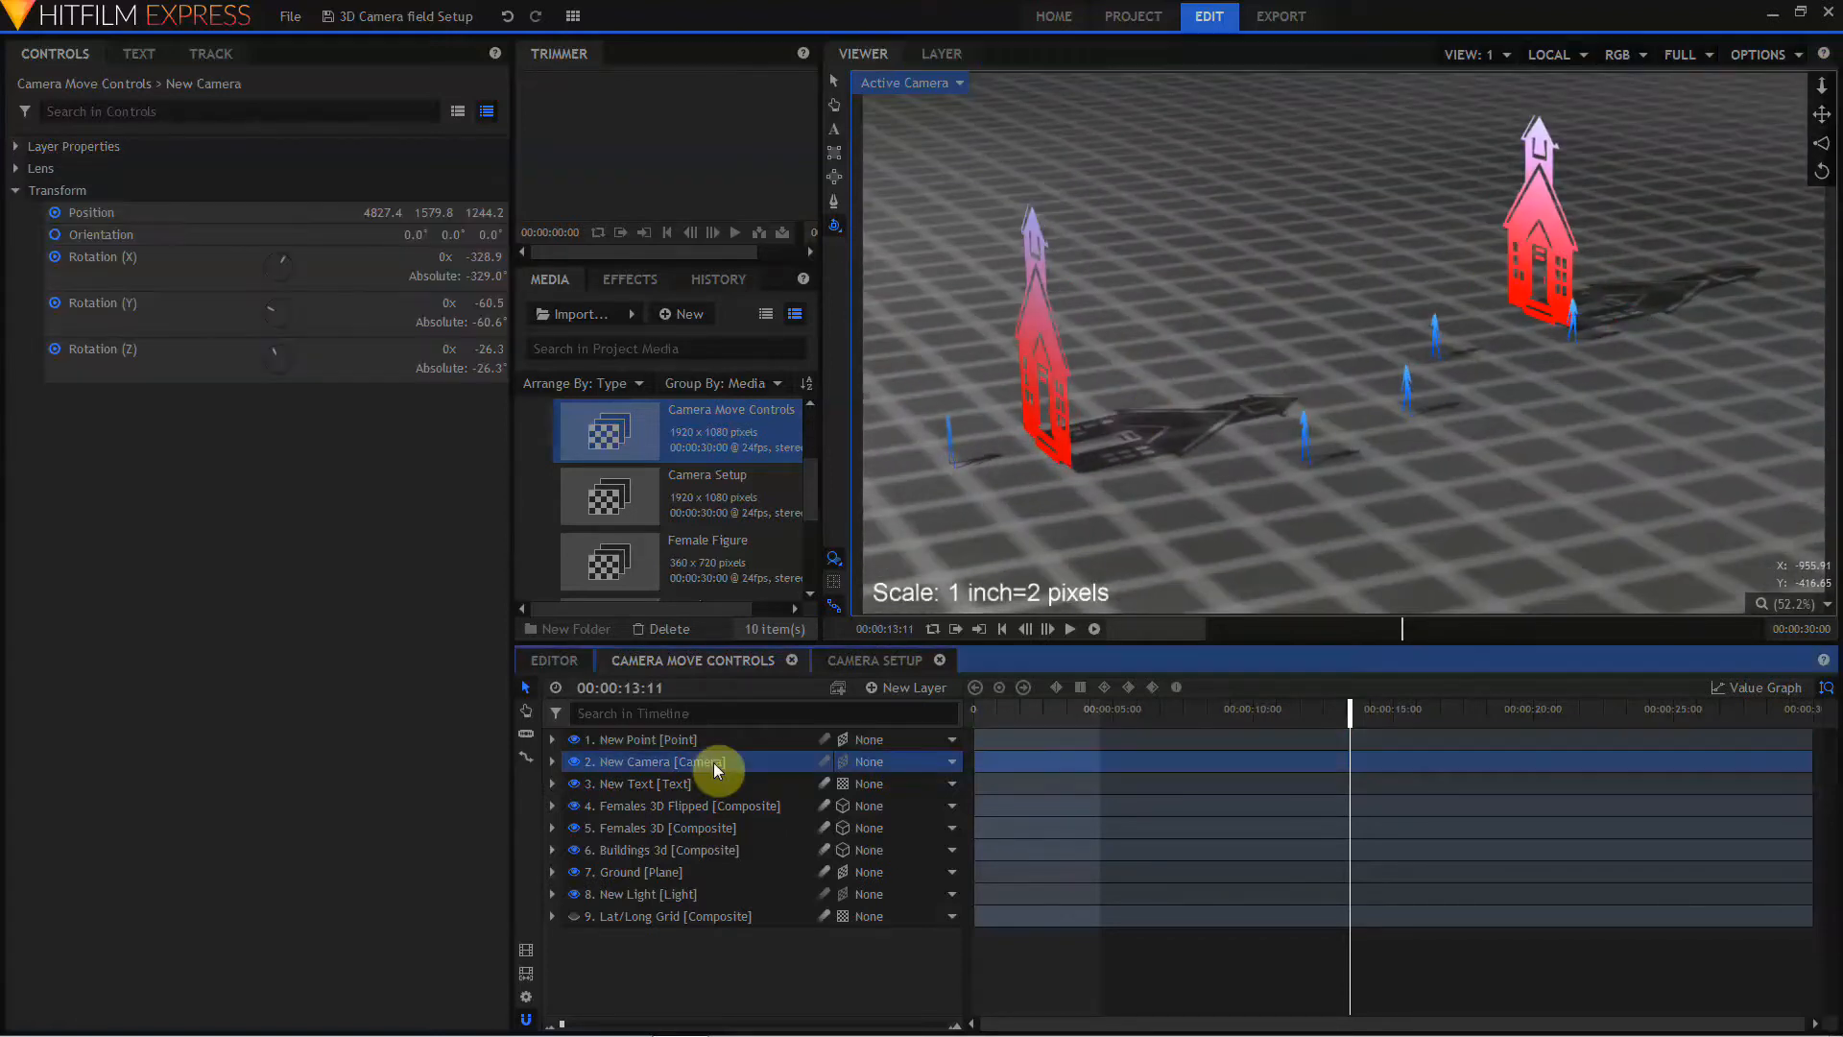
left_click(553, 763)
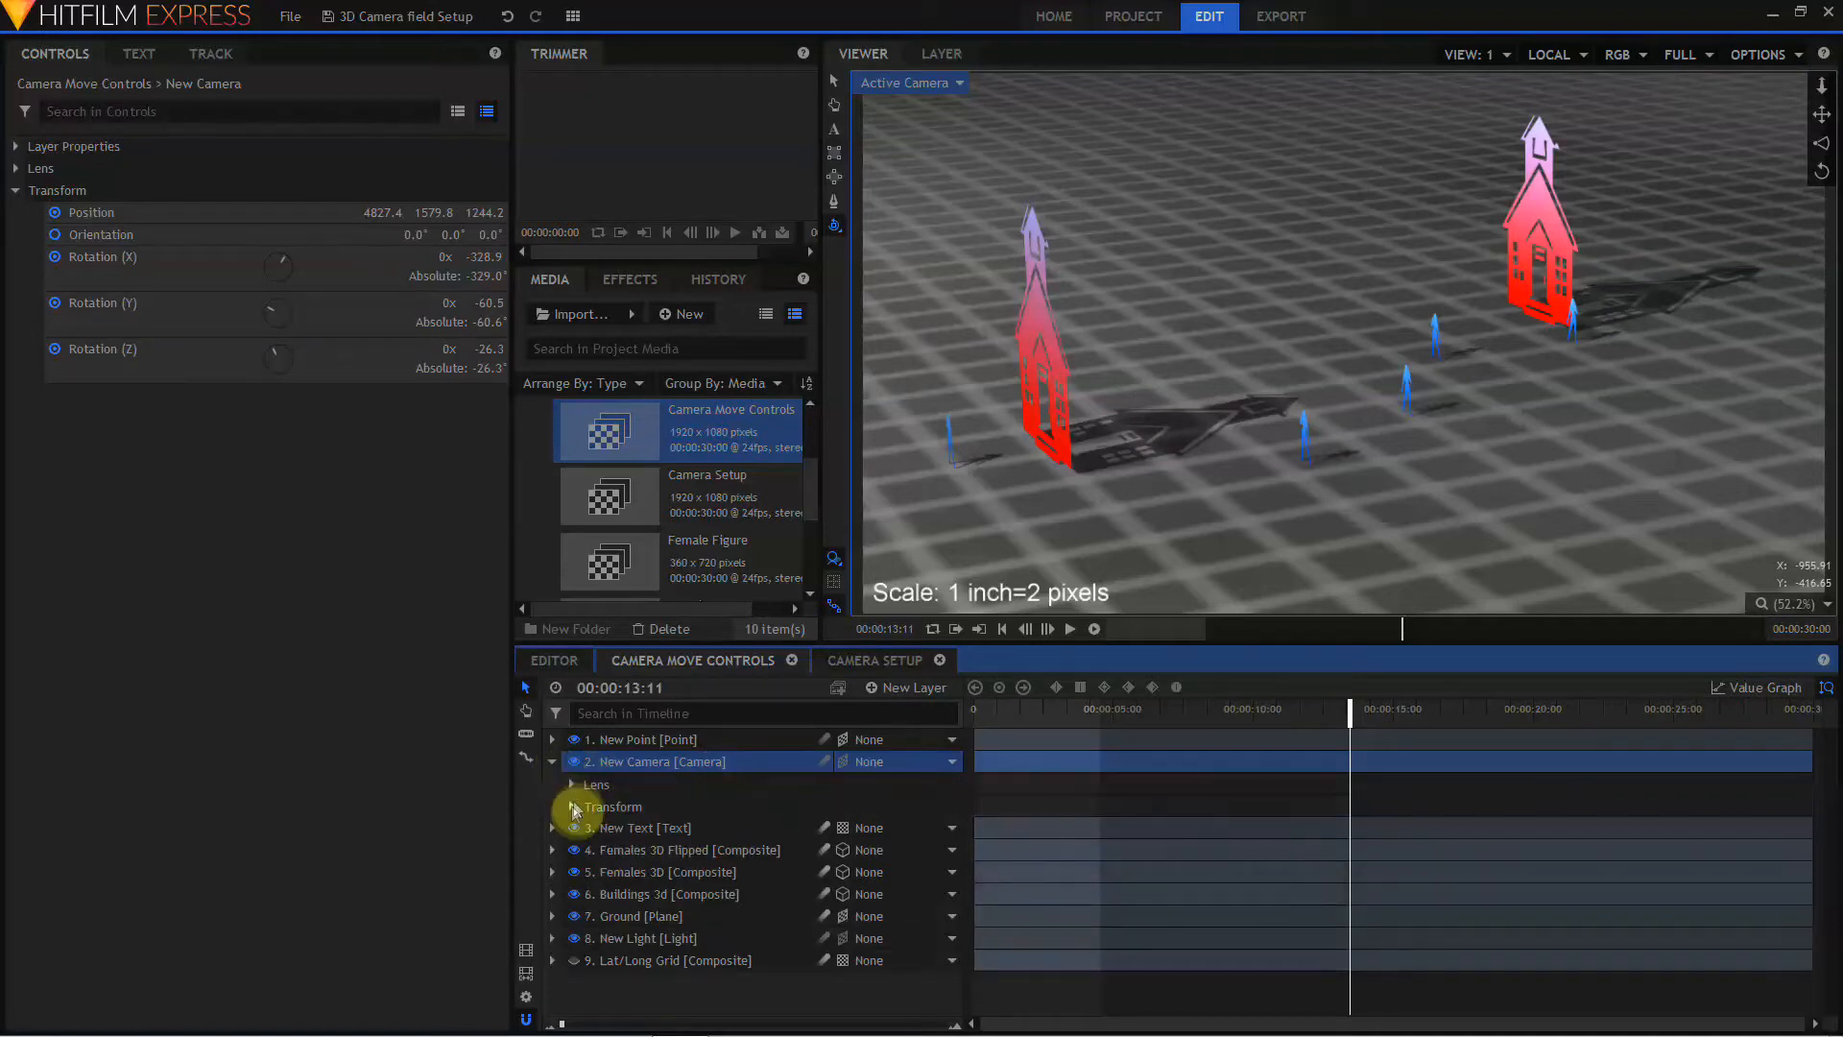
left_click(573, 806)
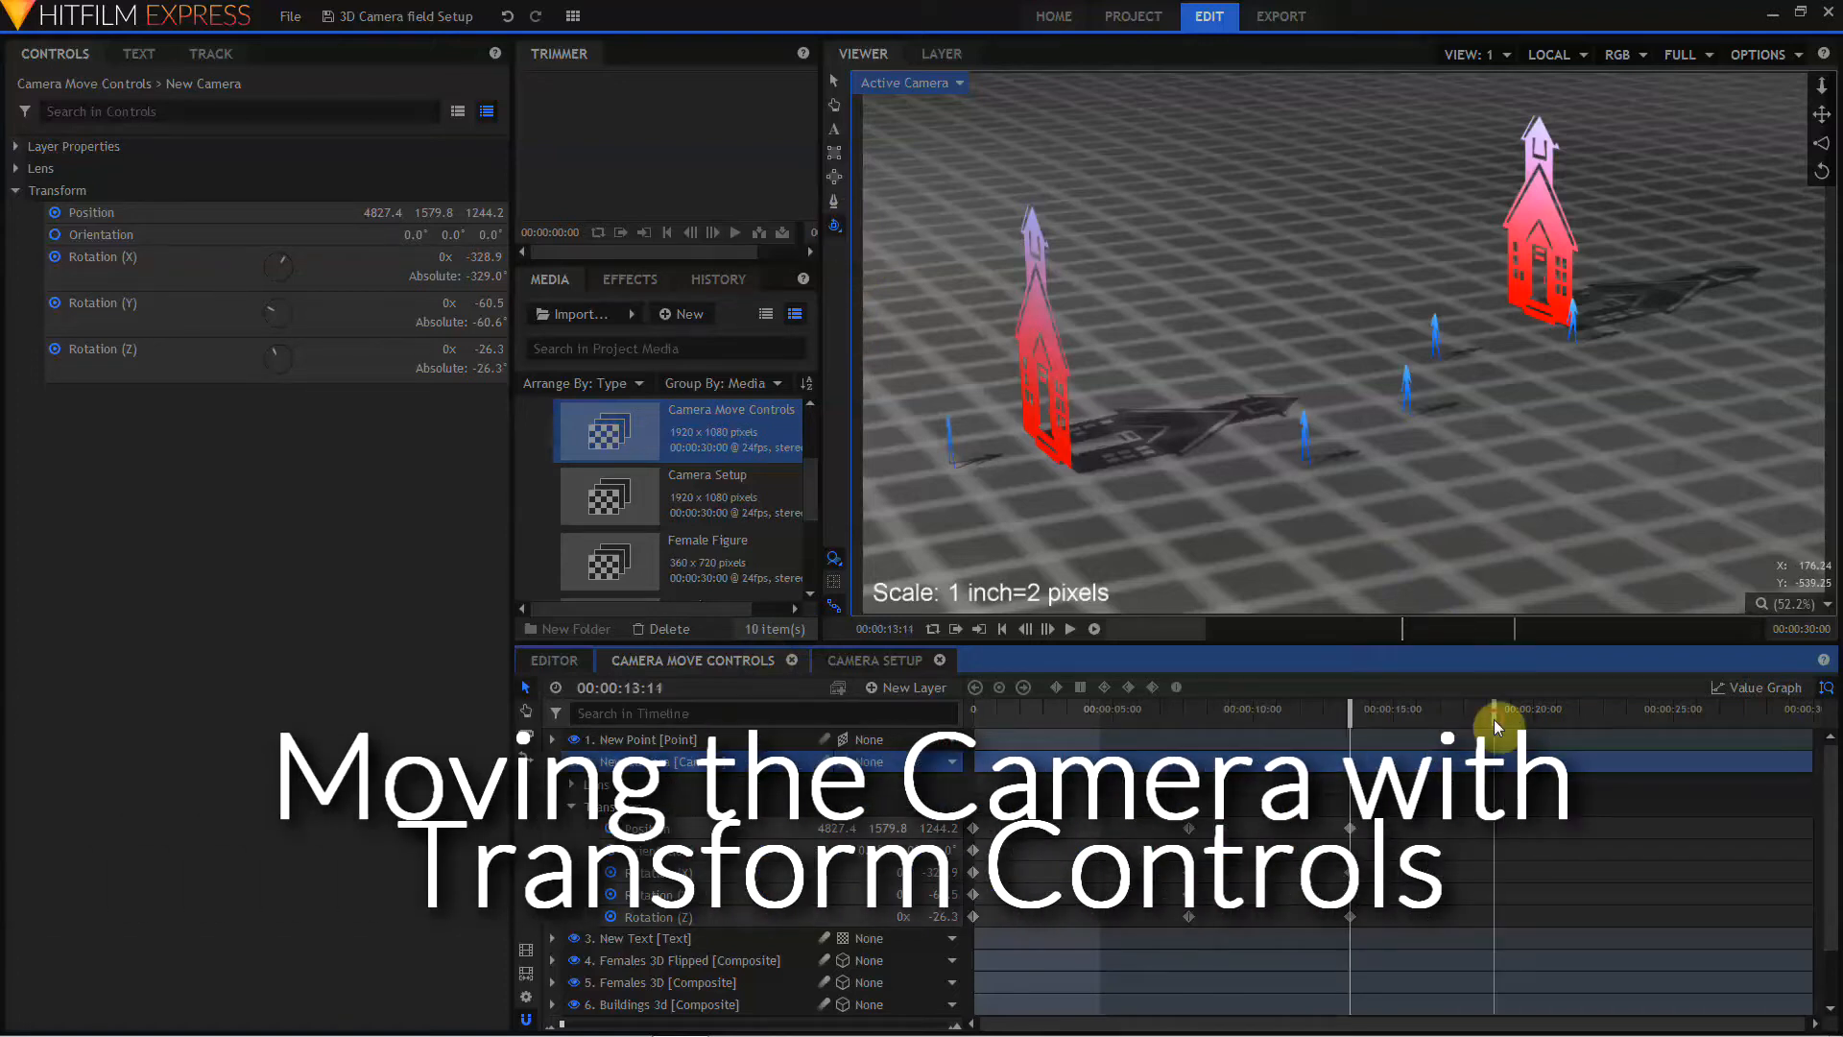
Step: At 00:00:18:14, set the camera's Position to about 4437.4, 1888.8, 612.2
left_click(1495, 720)
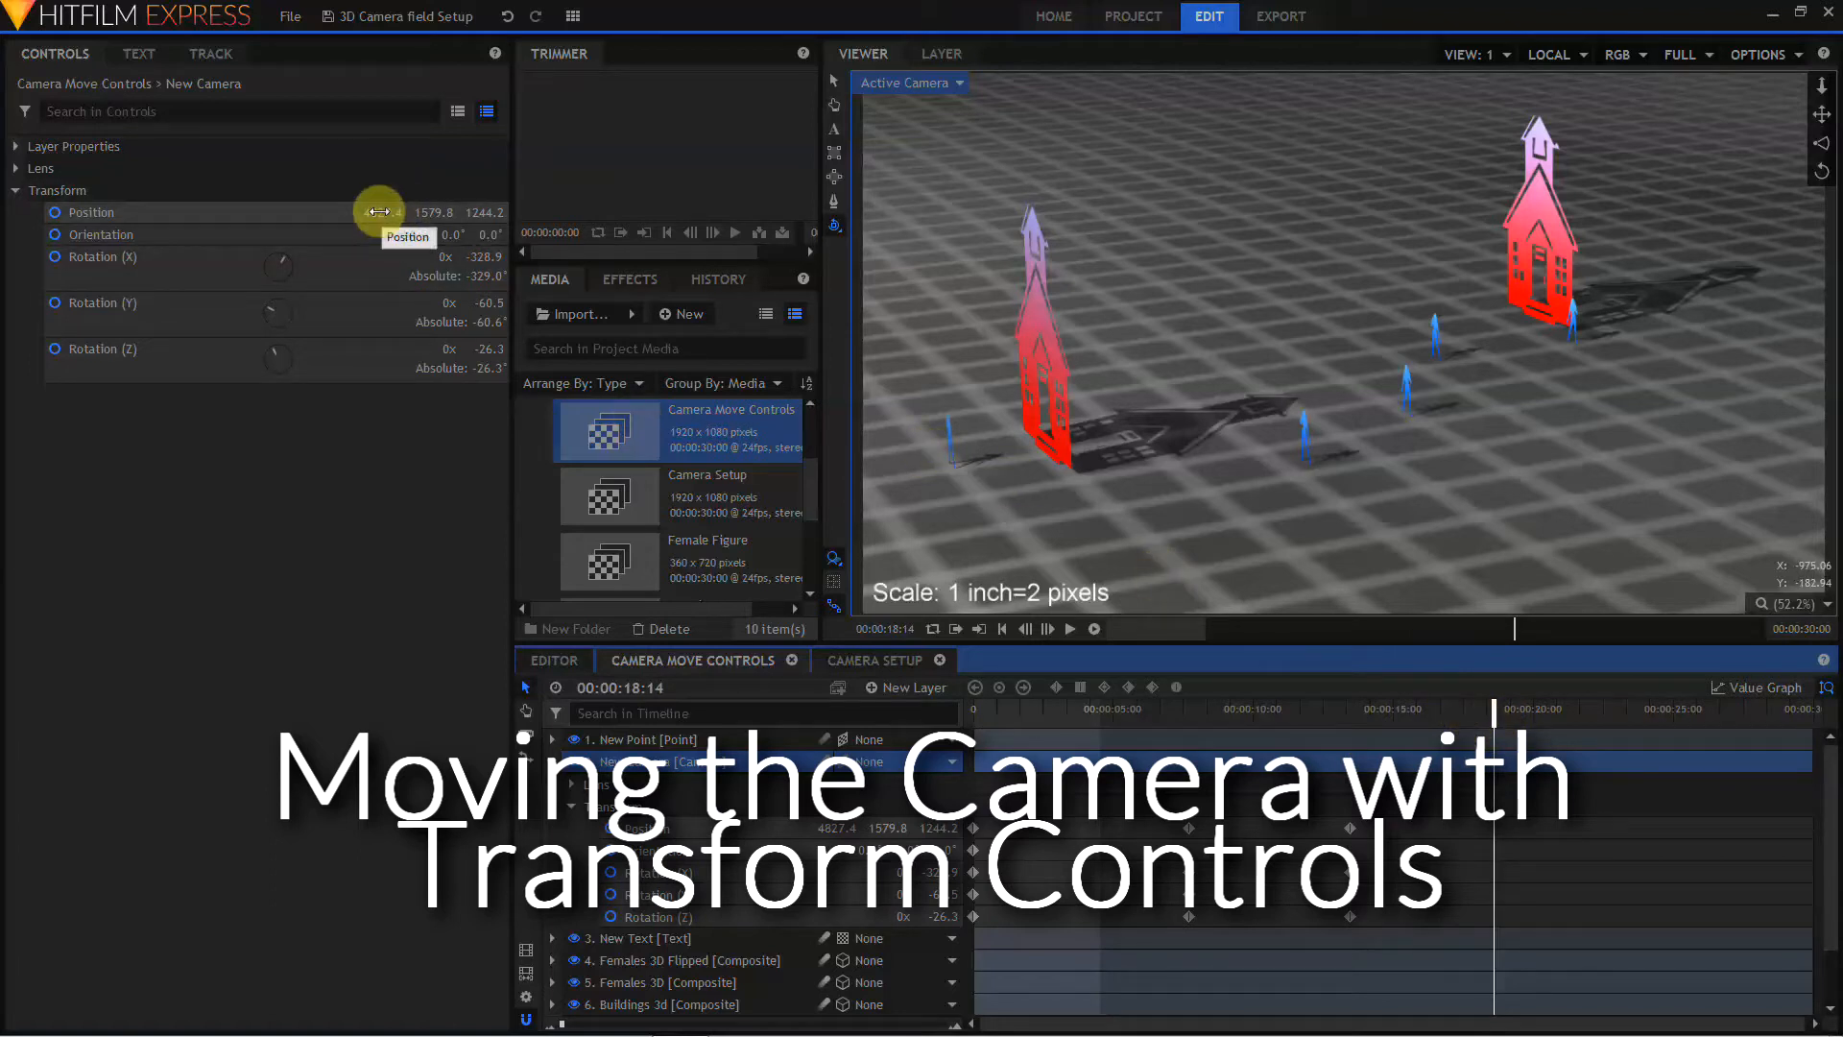
left_click_drag(379, 212, 209, 212)
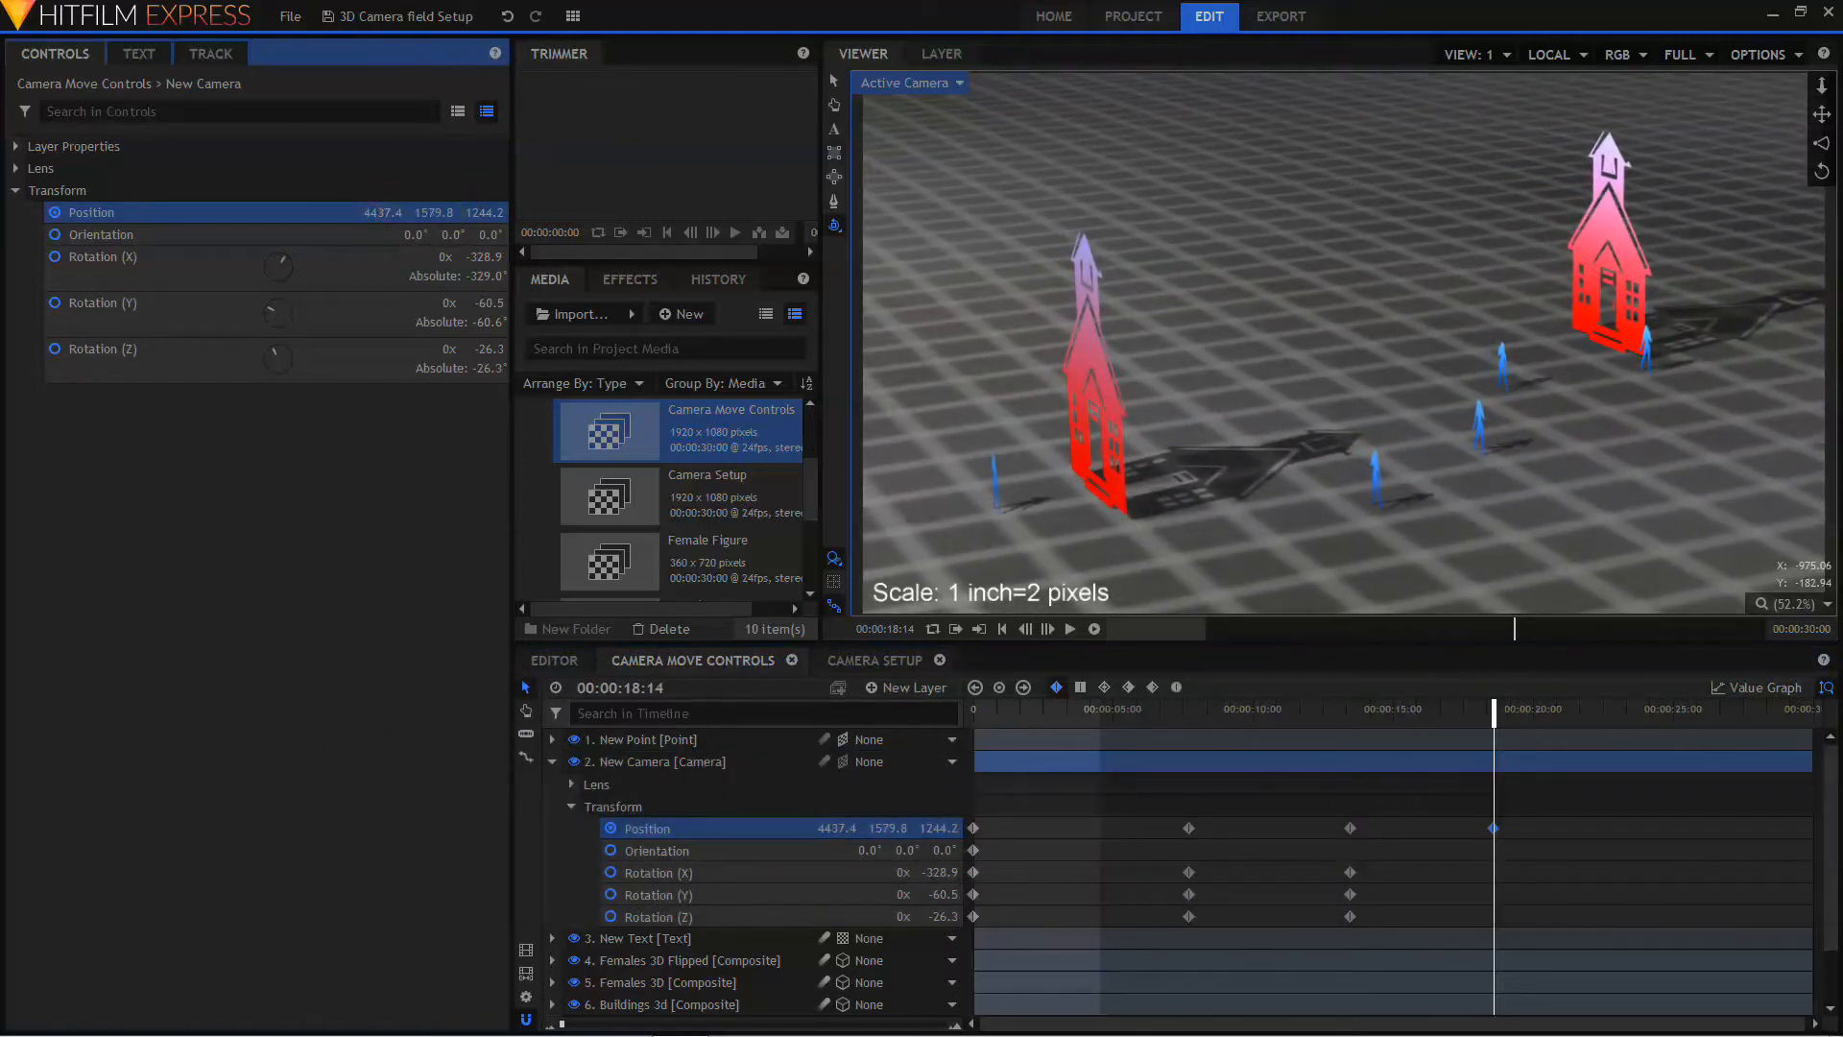
left_click_drag(433, 212, 730, 213)
left_click_drag(483, 212, 0, 212)
Step: Set the camera's Rotation at 00:00:18:14 to about -298.9° in X, -66.5° in Y and -65.3° in Z
mouse_move(484, 257)
left_mouse_down()
mouse_move(503, 257)
mouse_move(515, 302)
mouse_move(470, 302)
mouse_move(495, 257)
left_mouse_up()
left_click_drag(480, 305, 485, 357)
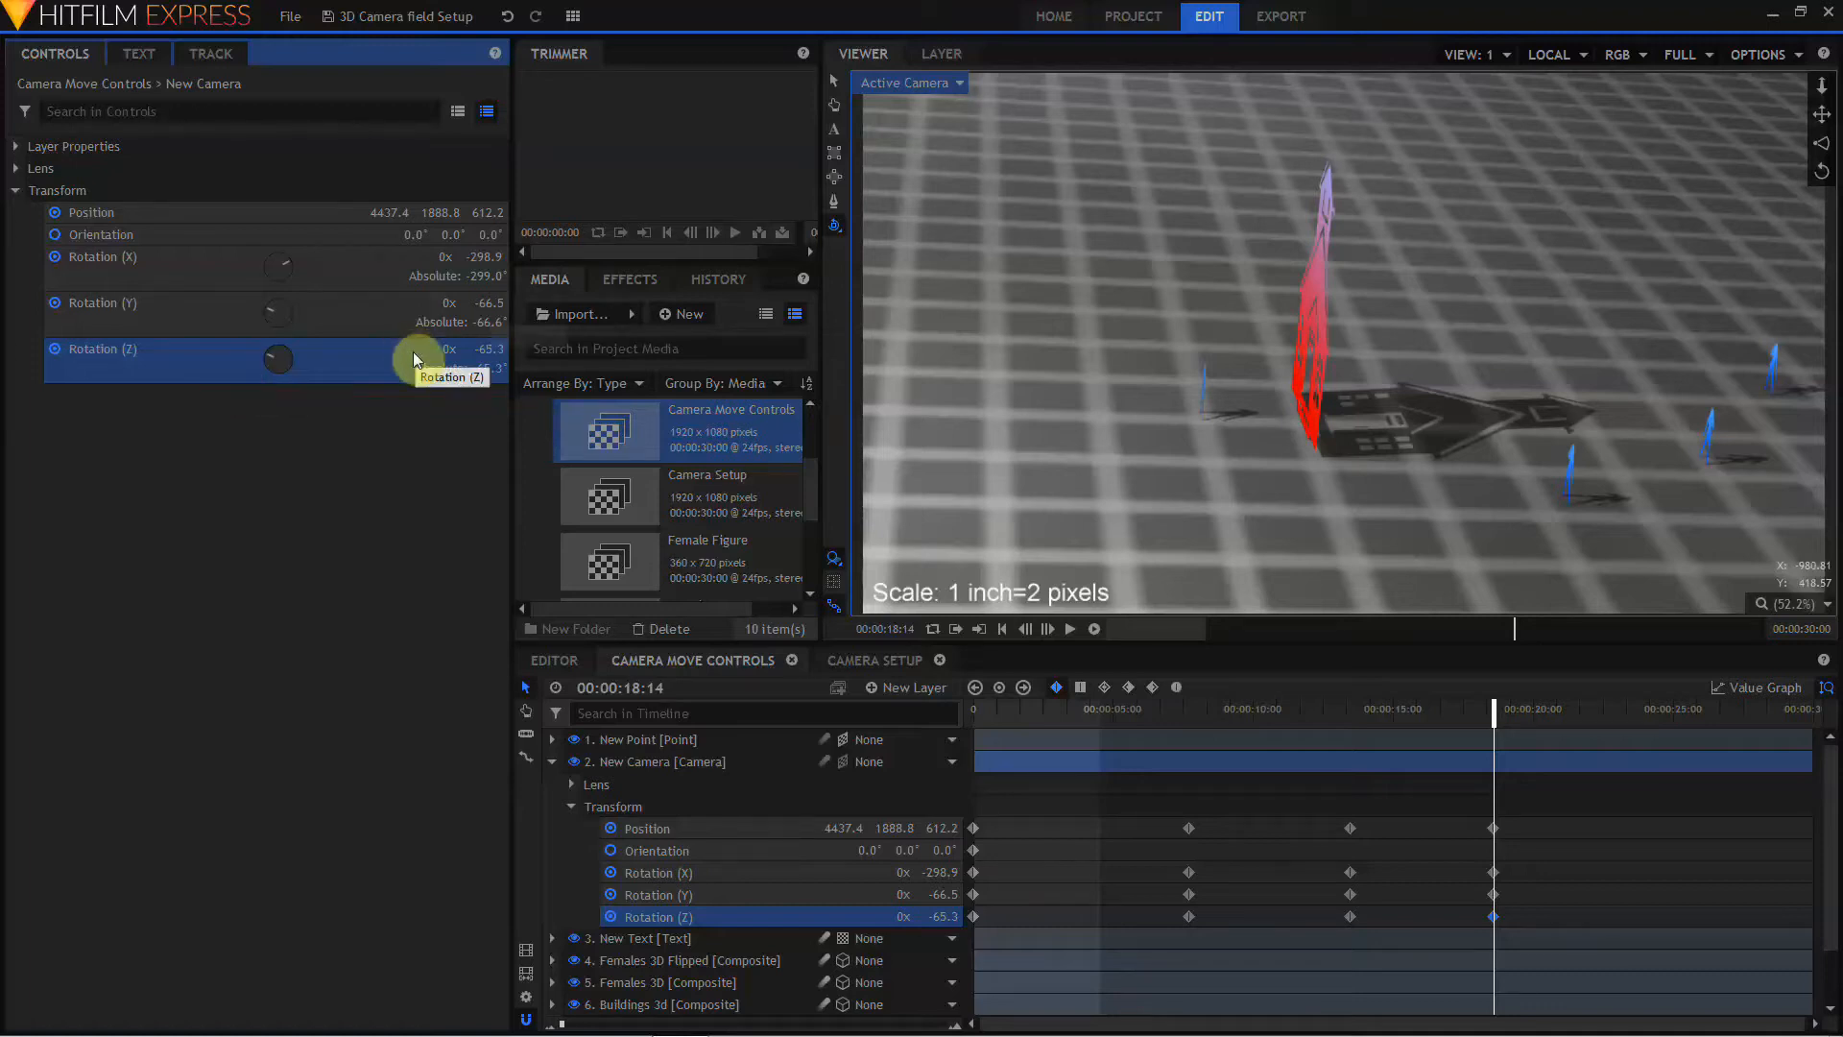
Step: Switch the viewer to Perspective, then pull back and orbit to view the camera and buildings from above
left_click(909, 87)
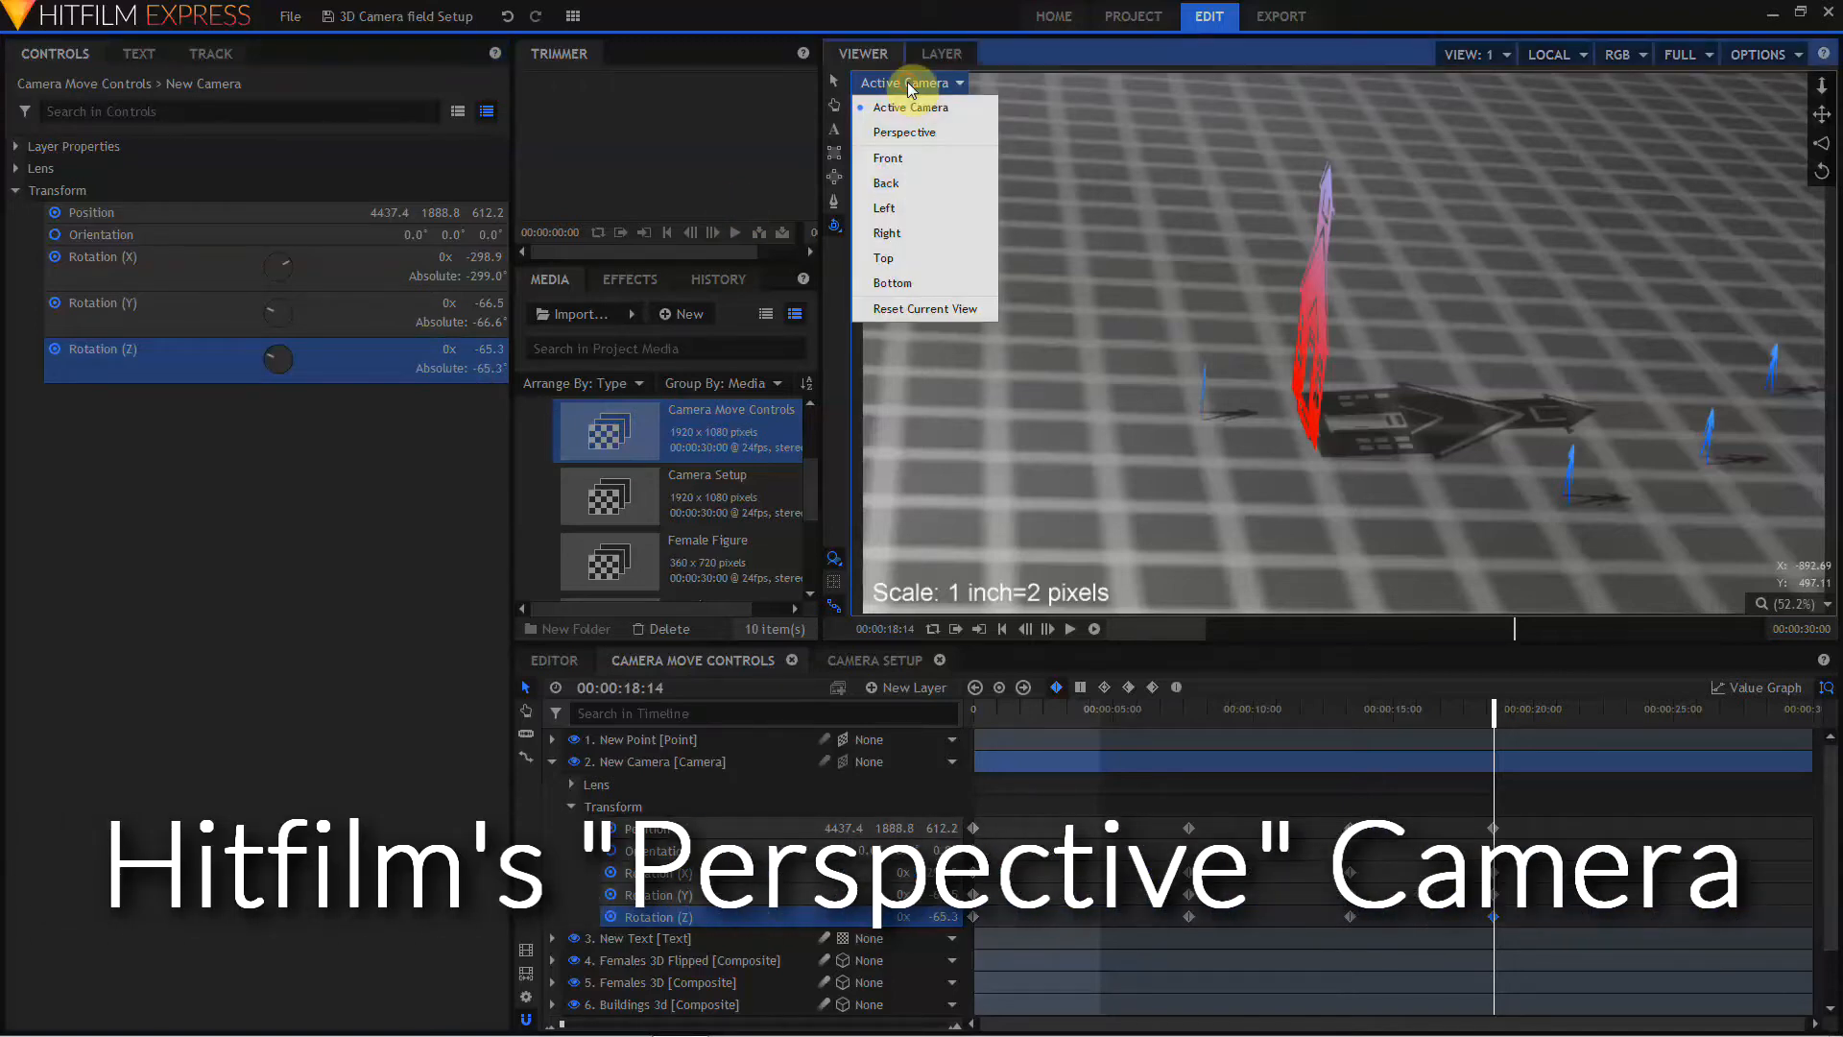
left_click(899, 132)
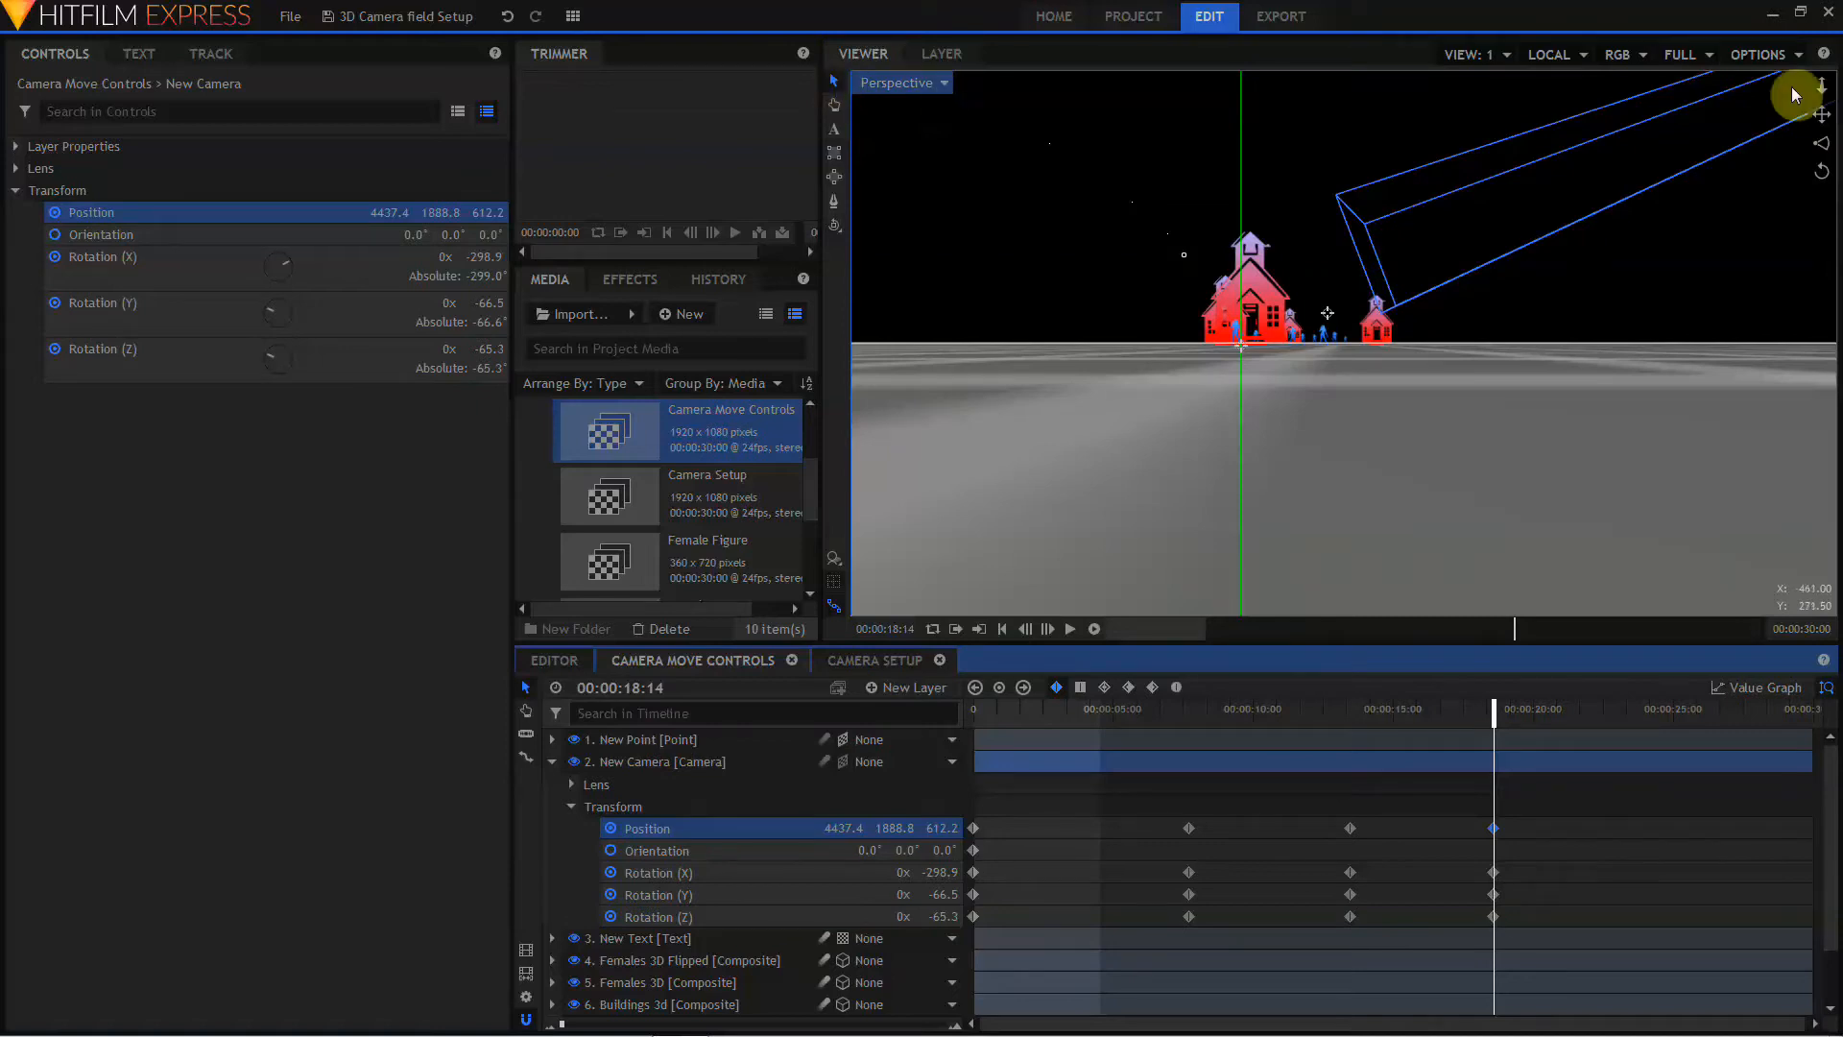
left_click_drag(1822, 87, 1342, 347)
left_click_drag(1819, 115, 1305, 336)
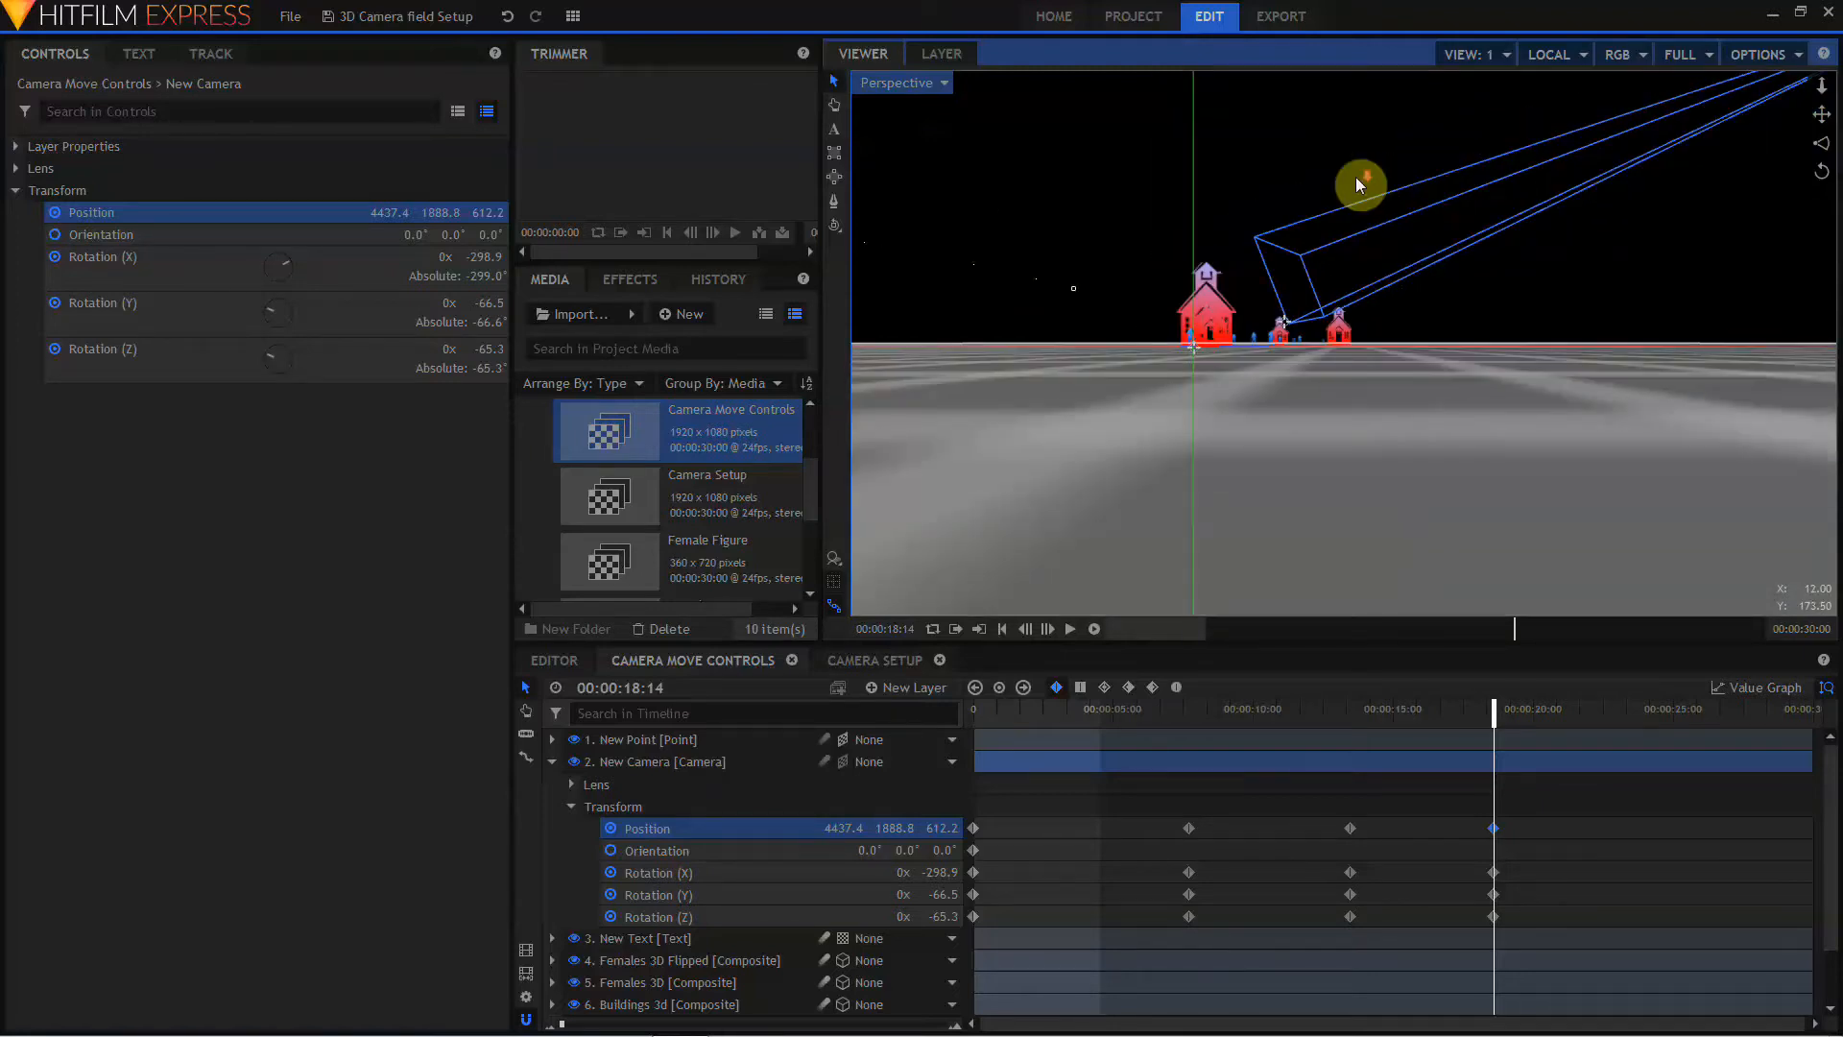
left_click_drag(1356, 179, 1358, 209)
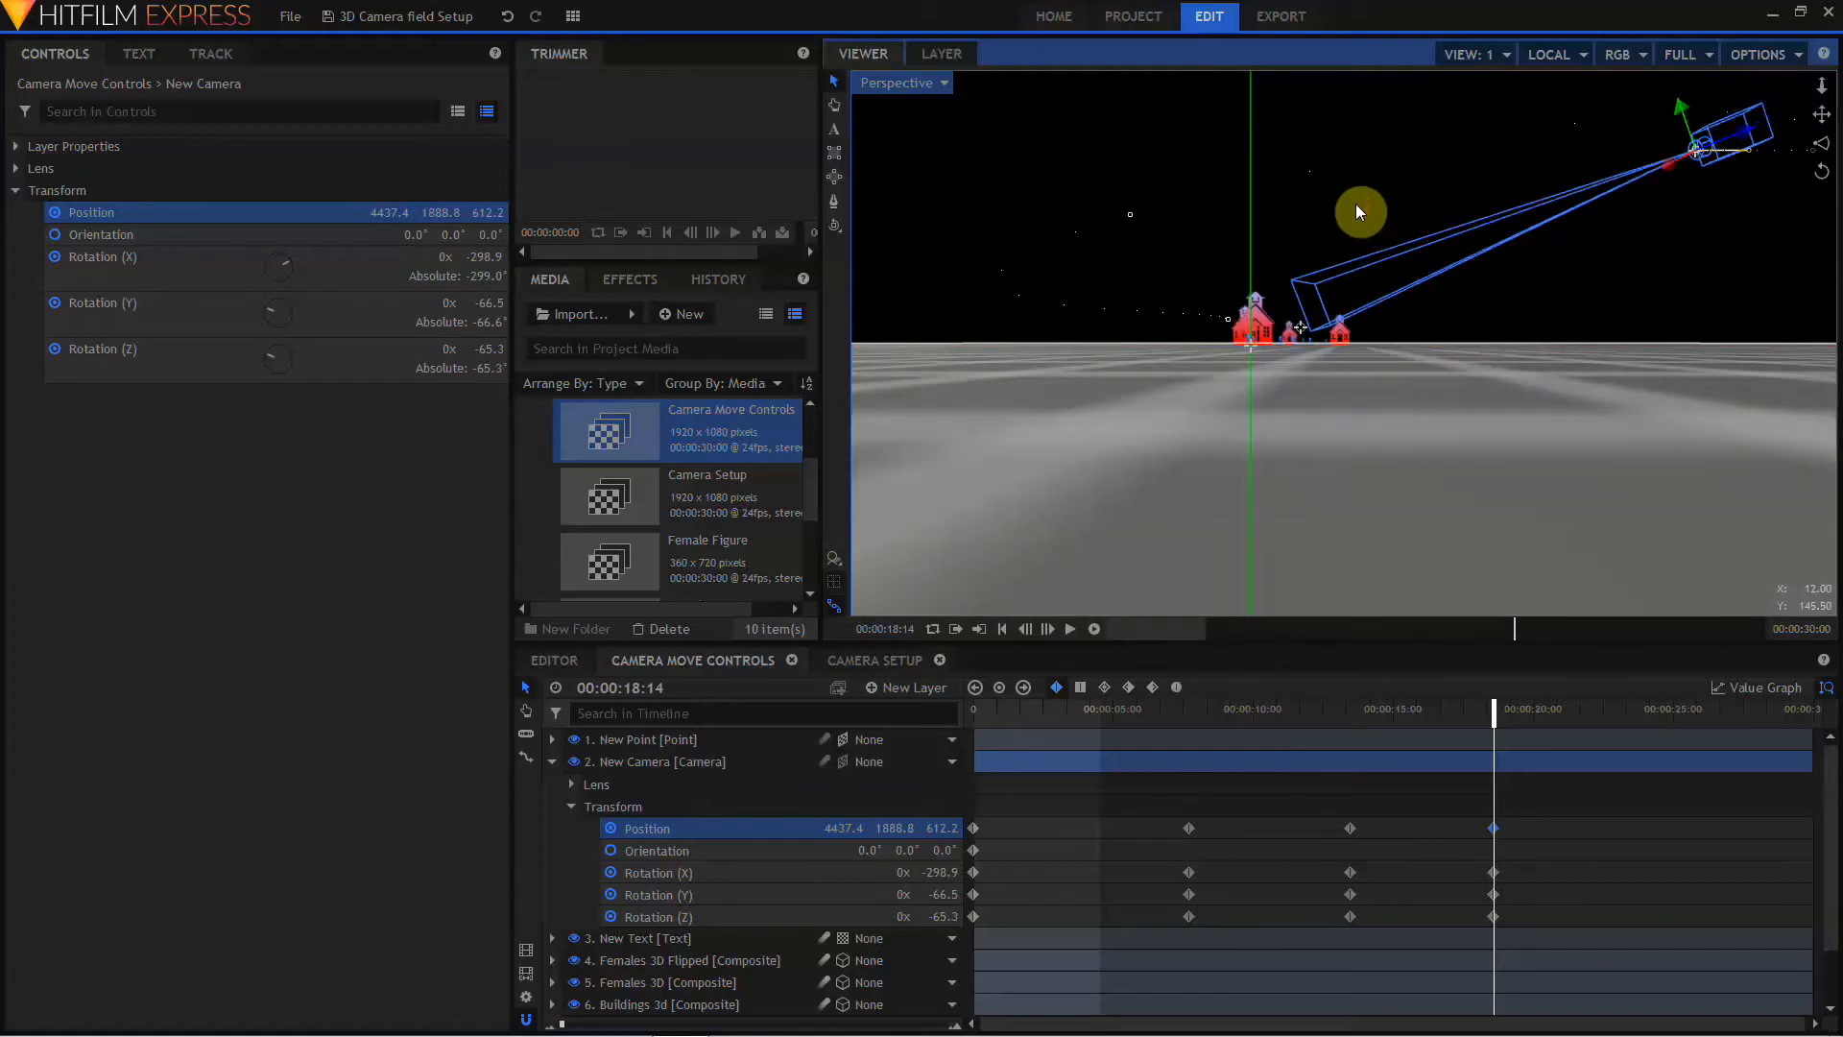
left_click(835, 226)
left_click_drag(1424, 186, 1575, 228)
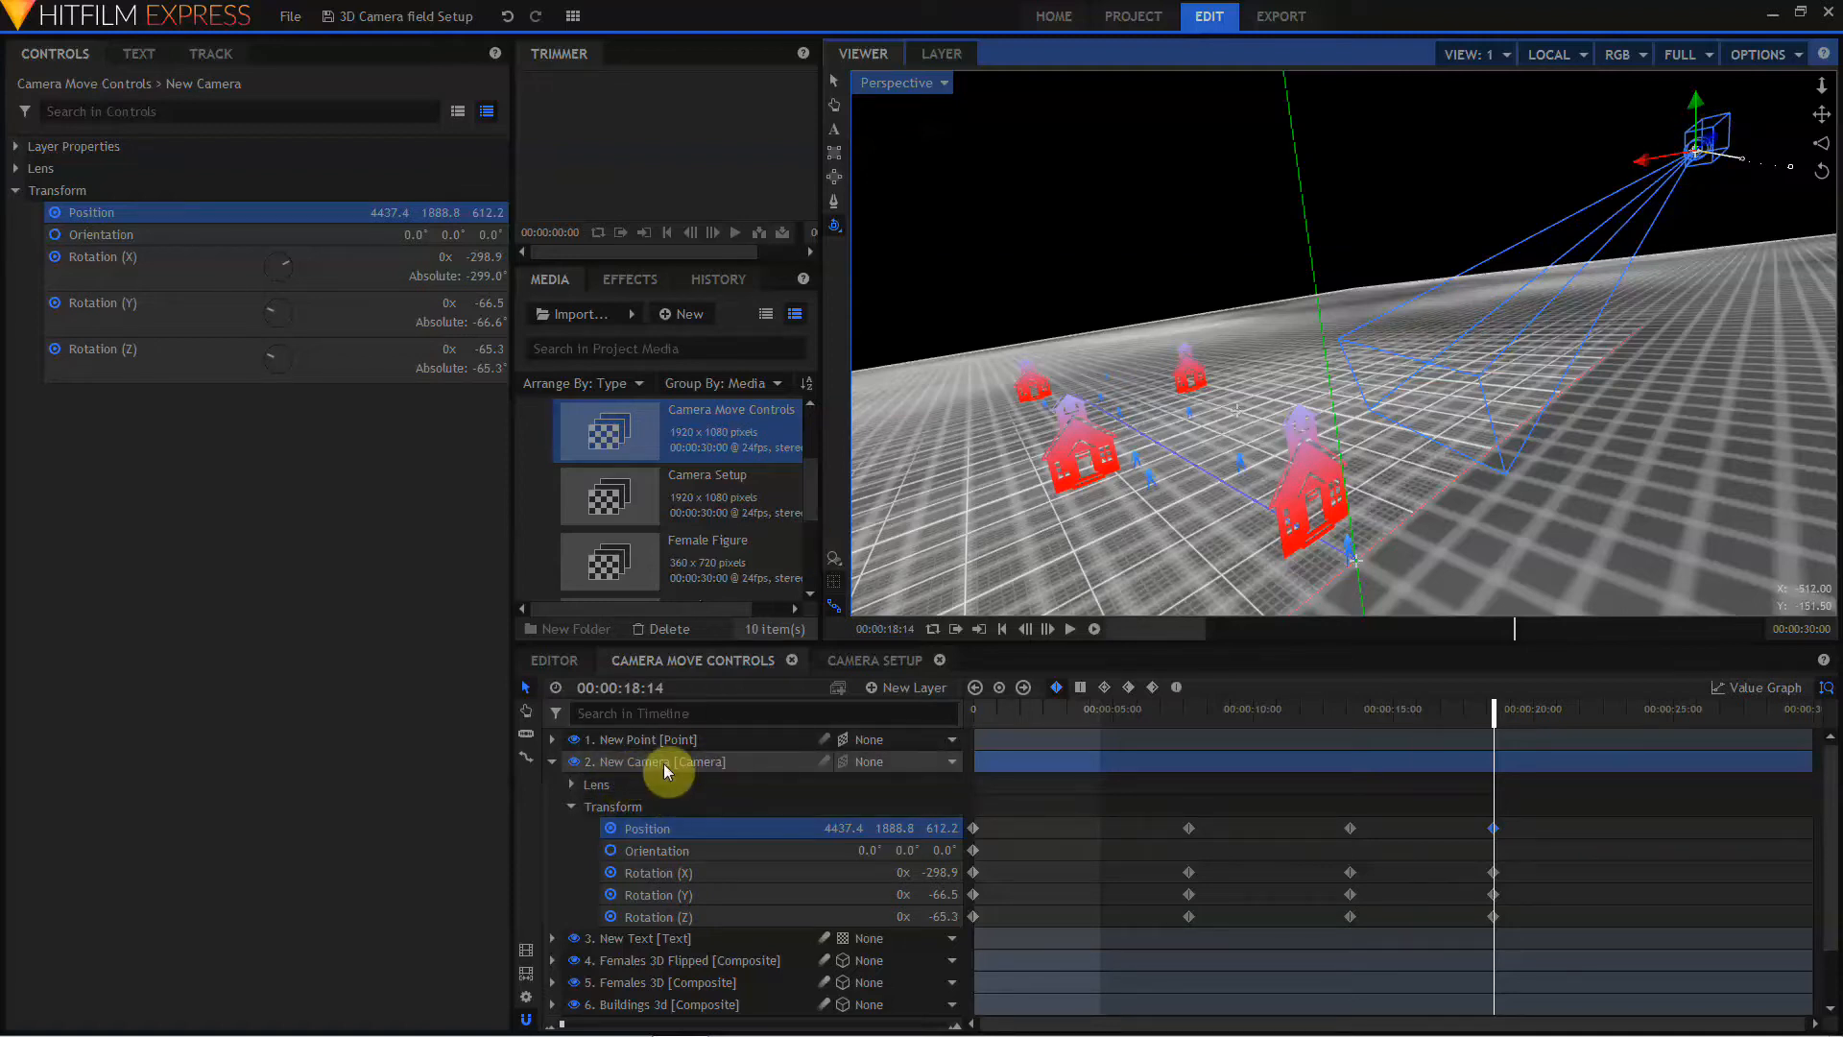
Step: At 00:00:22:03, move the camera with its control widget in Local orientation to about 6424.7, 1778.9, -1943.1
left_click(1593, 716)
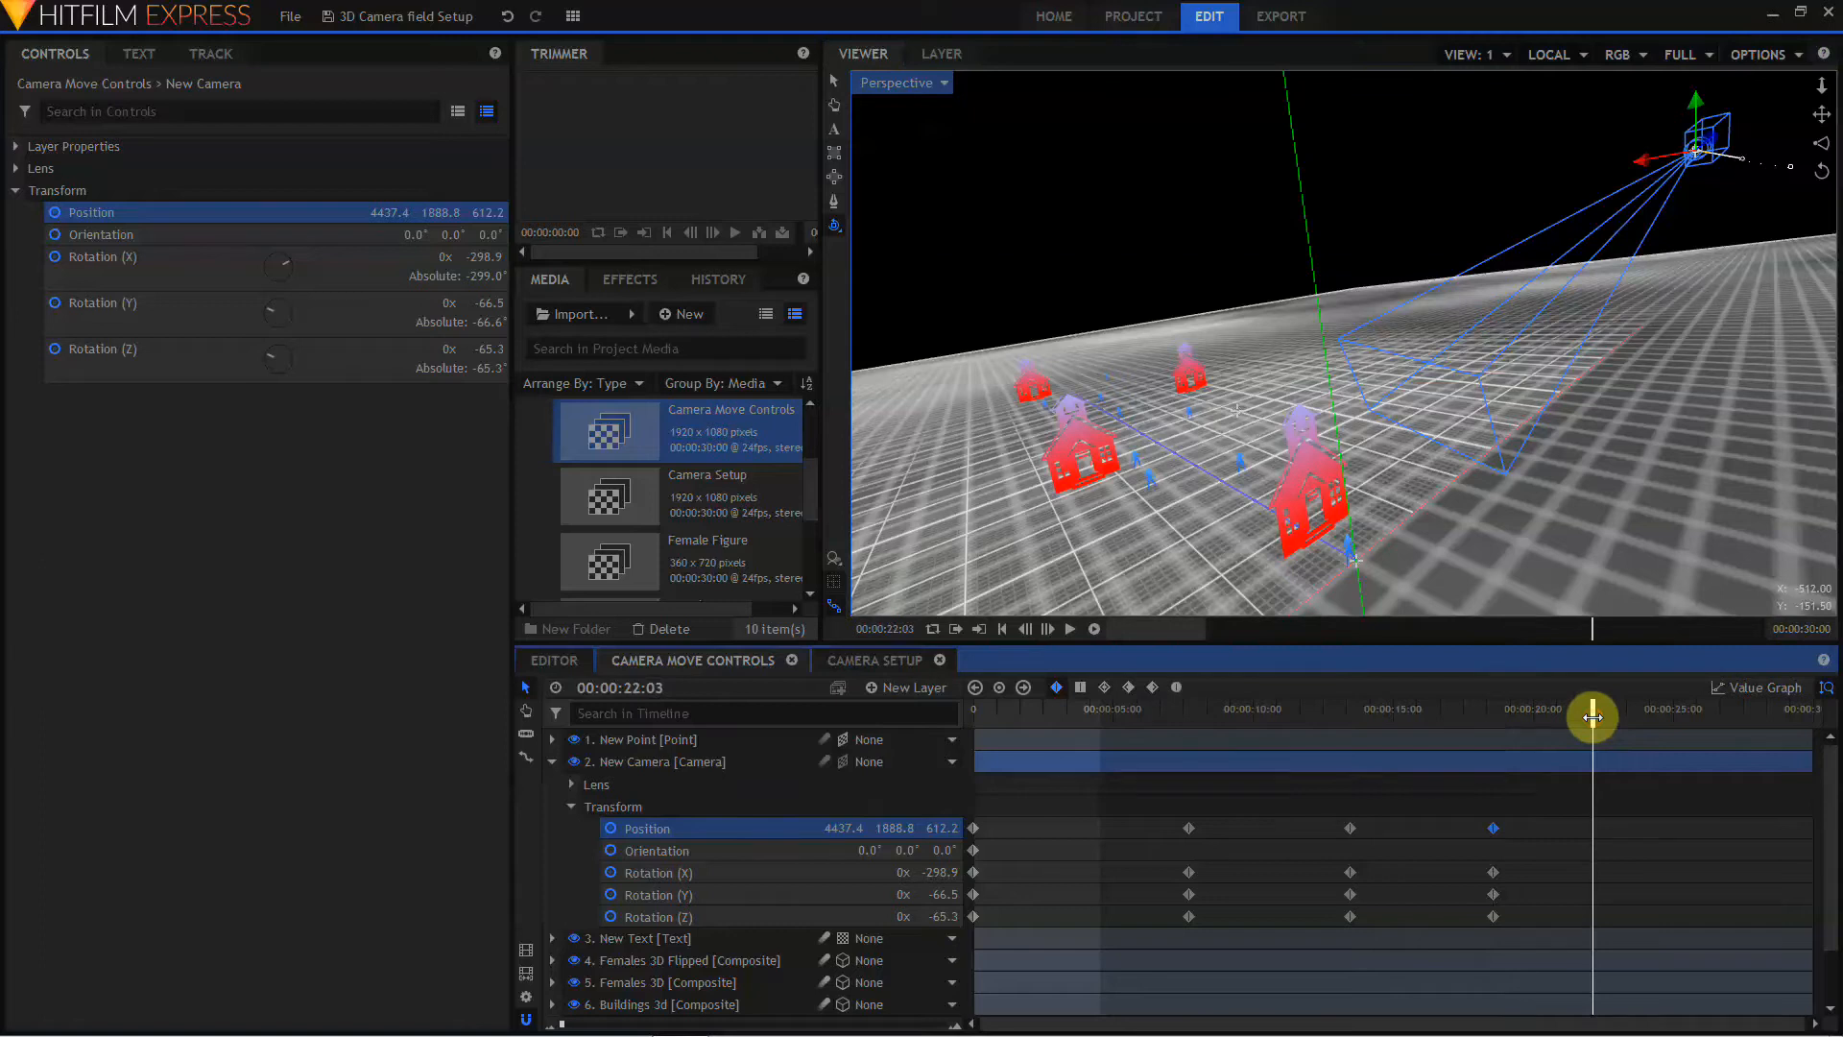
left_click(838, 84)
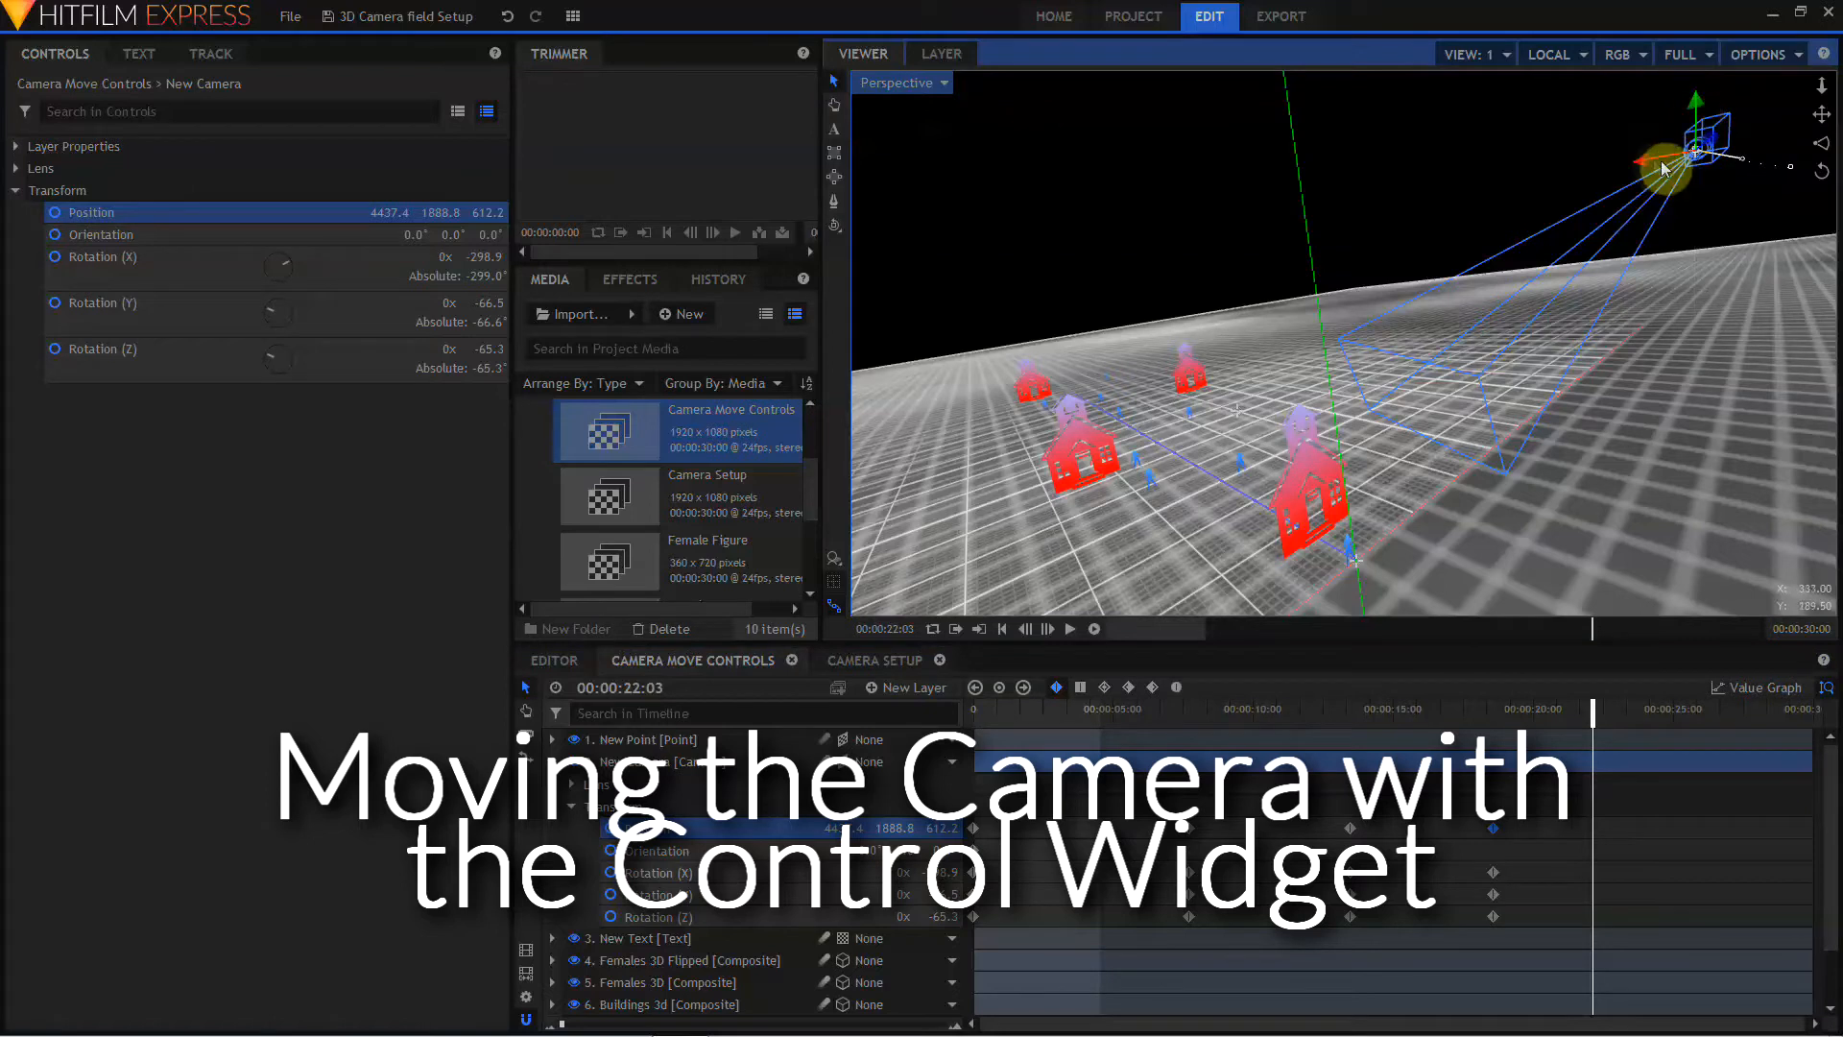
left_click_drag(1638, 157, 1560, 226)
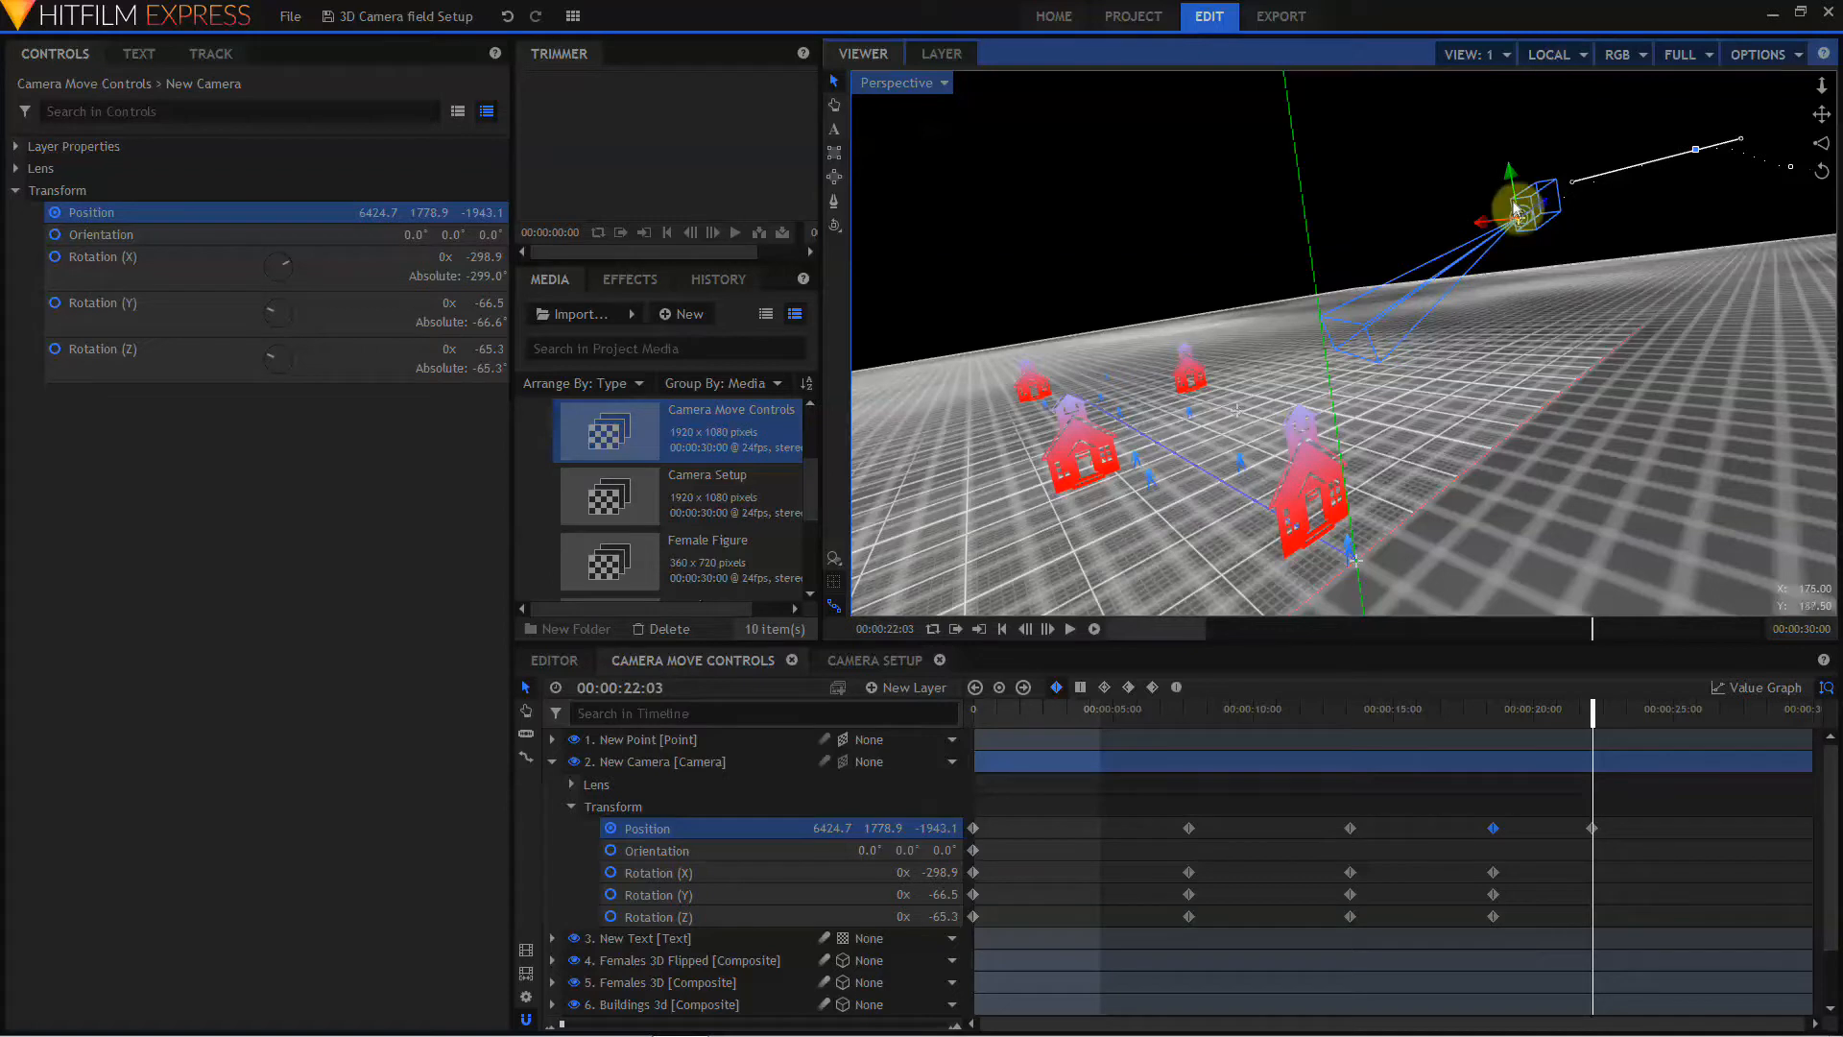
left_click_drag(1493, 222, 1482, 224)
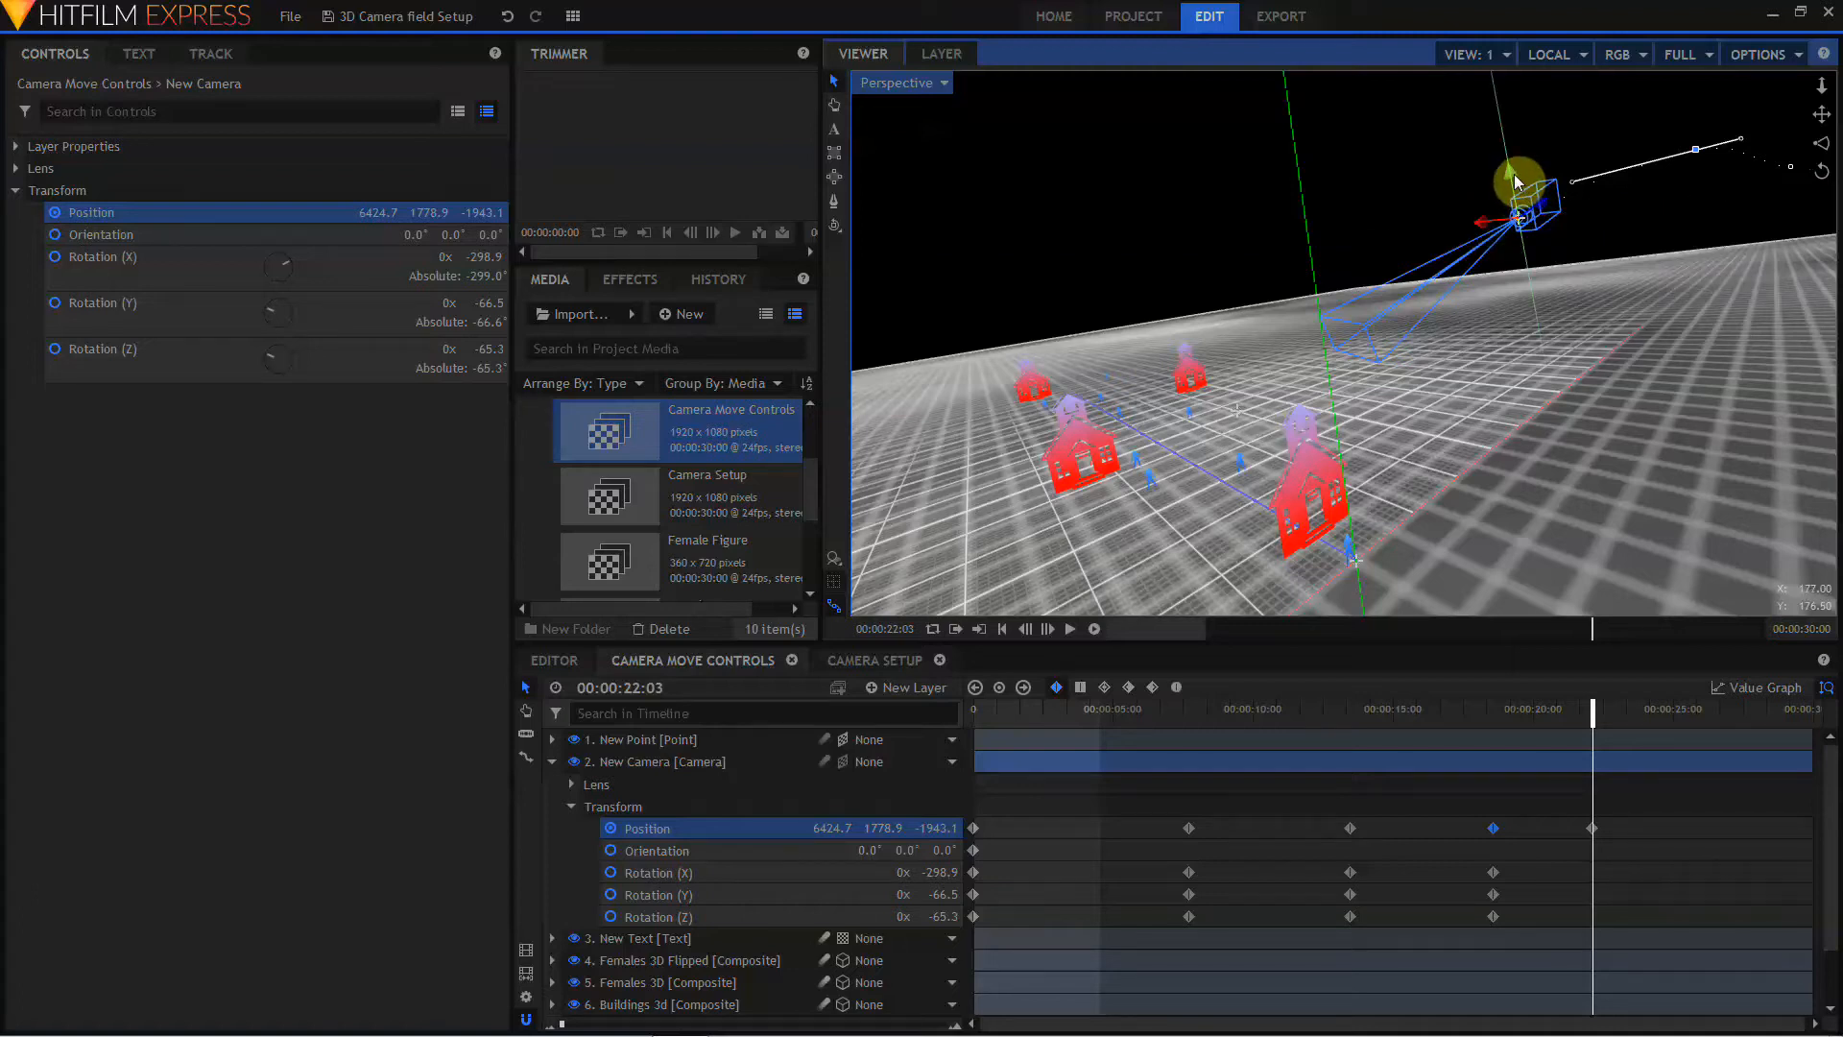
scroll(1546, 217, "up", 1)
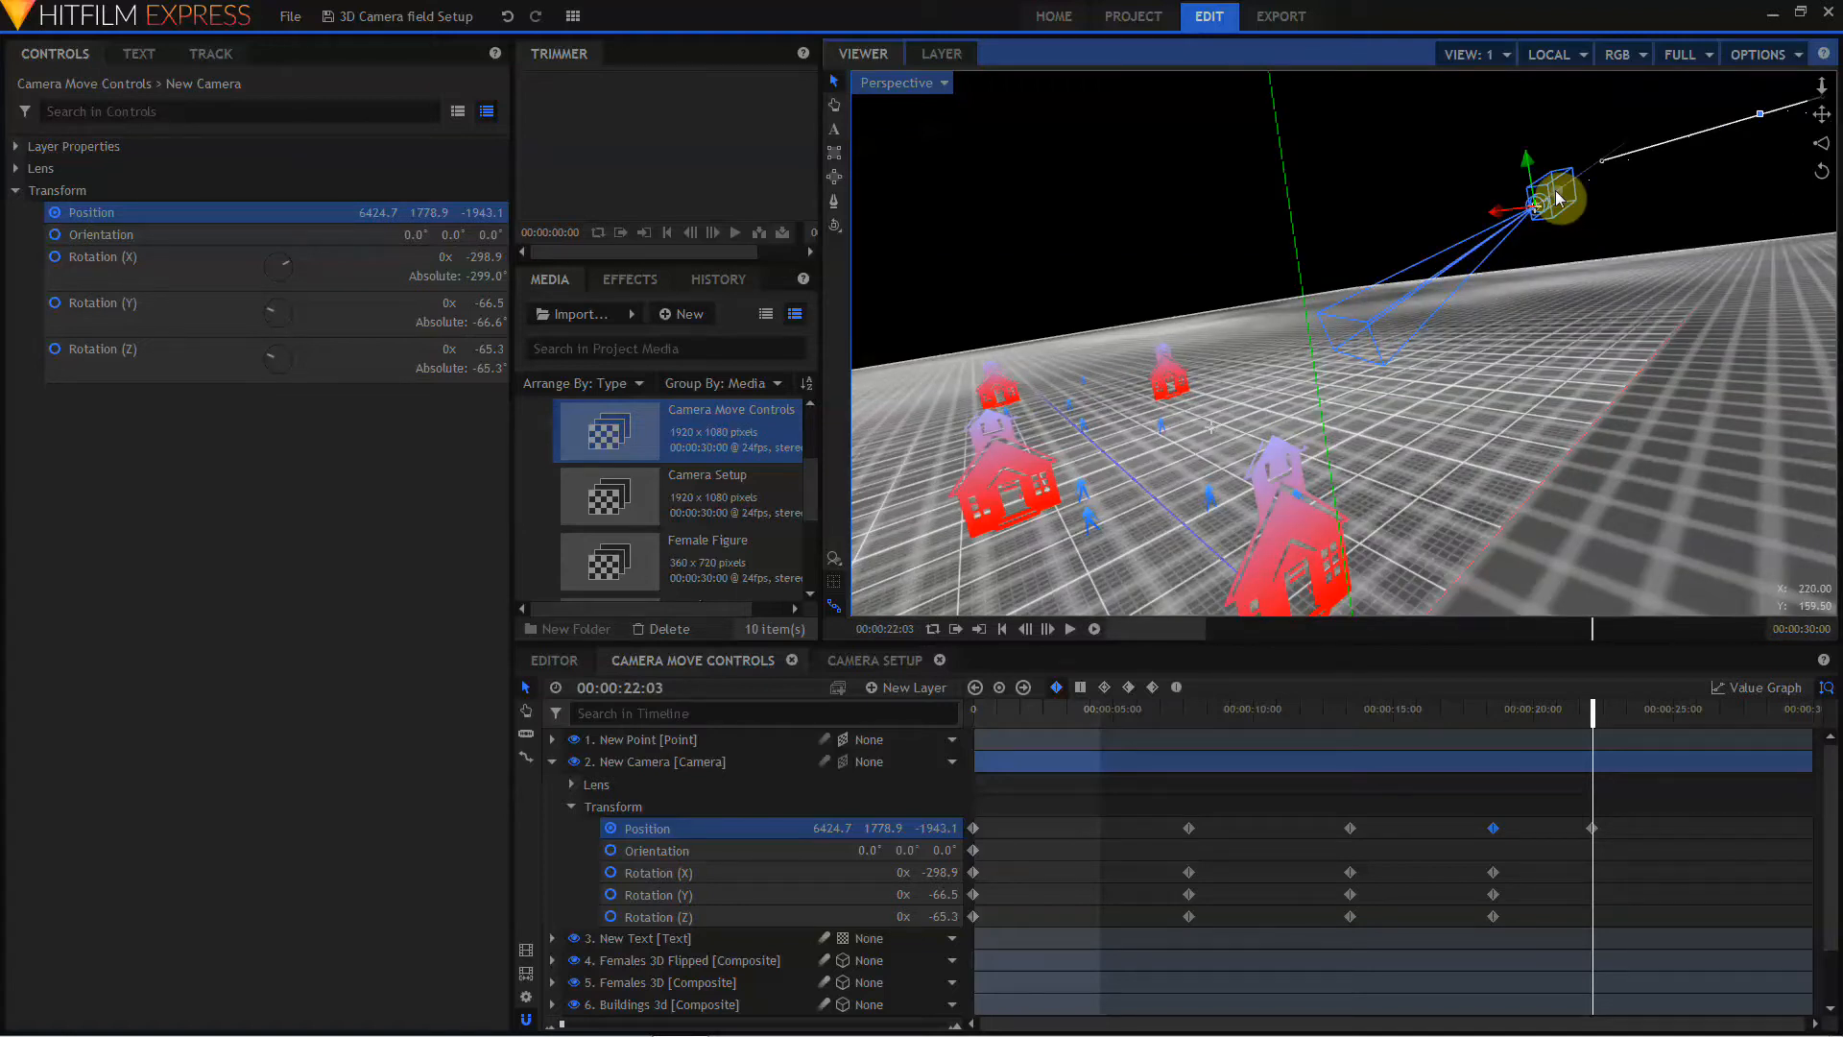
scroll(634, 910, "down", 1)
Step: Show the Transform properties of the Females 3D Flipped layer and set its X scale to 100%
left_click(633, 907)
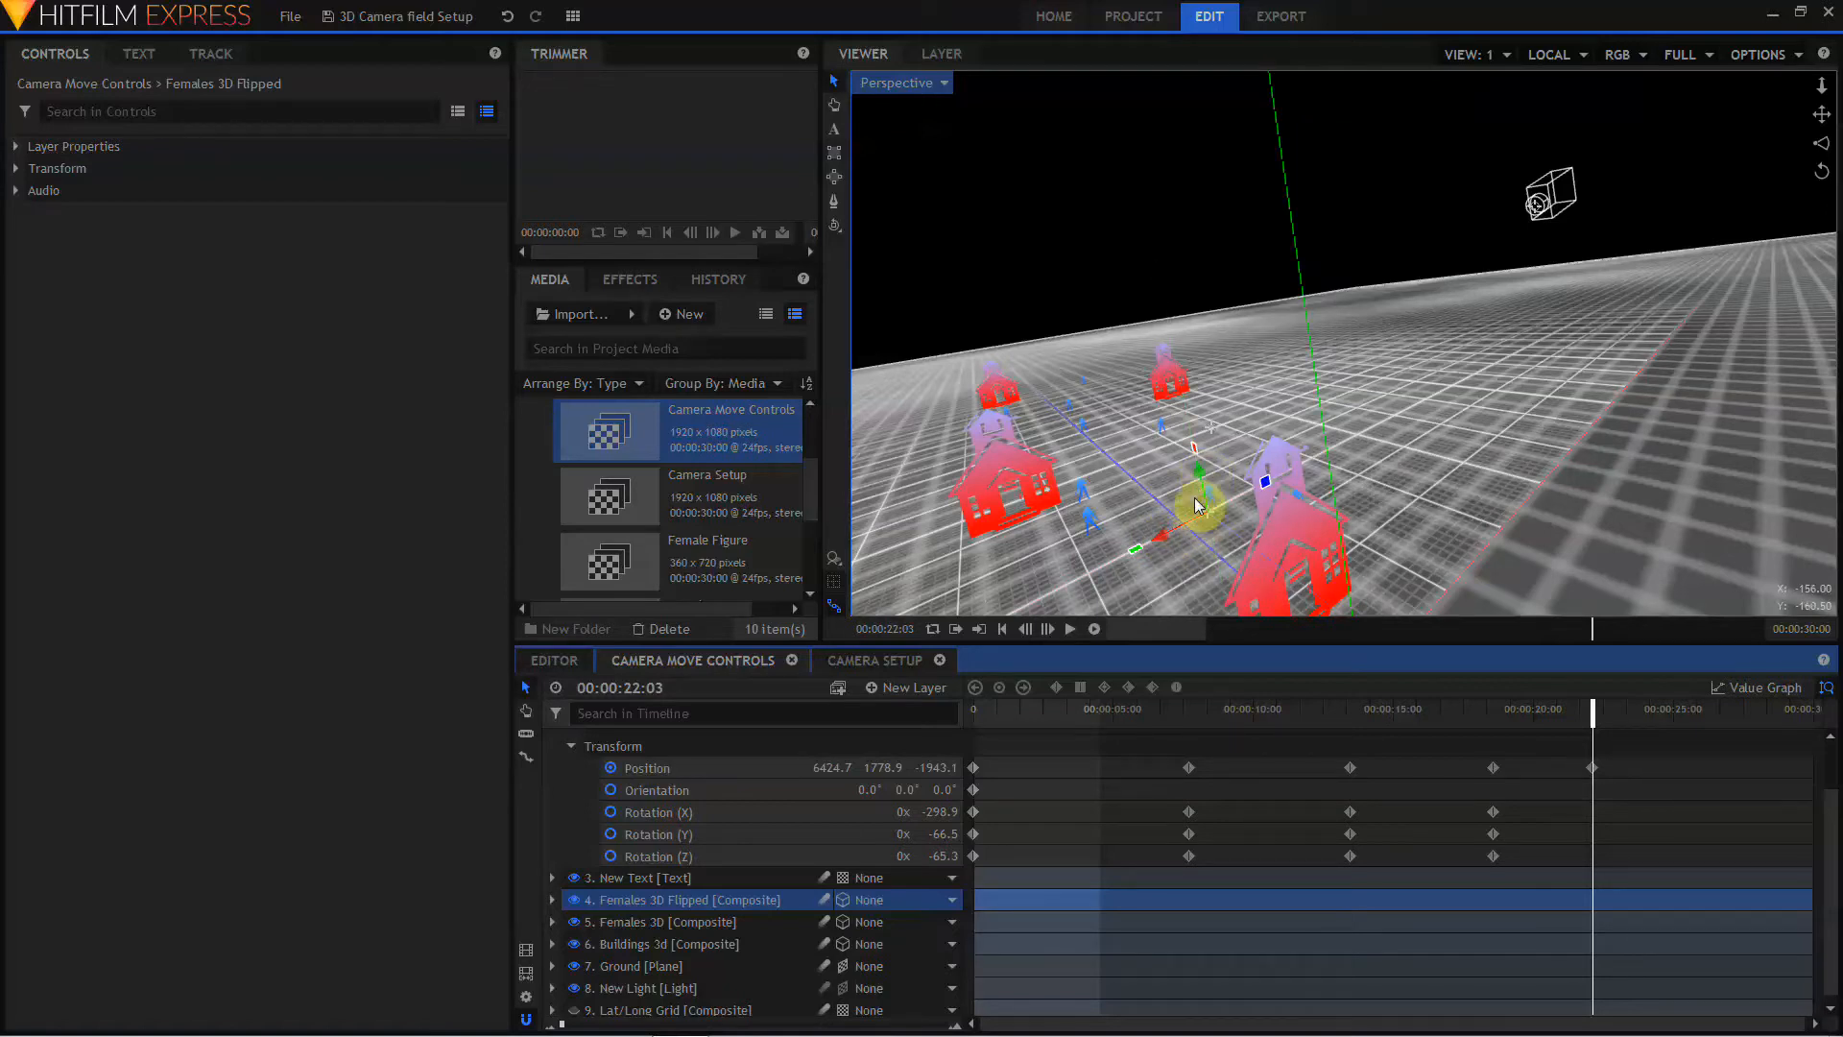
left_click(16, 169)
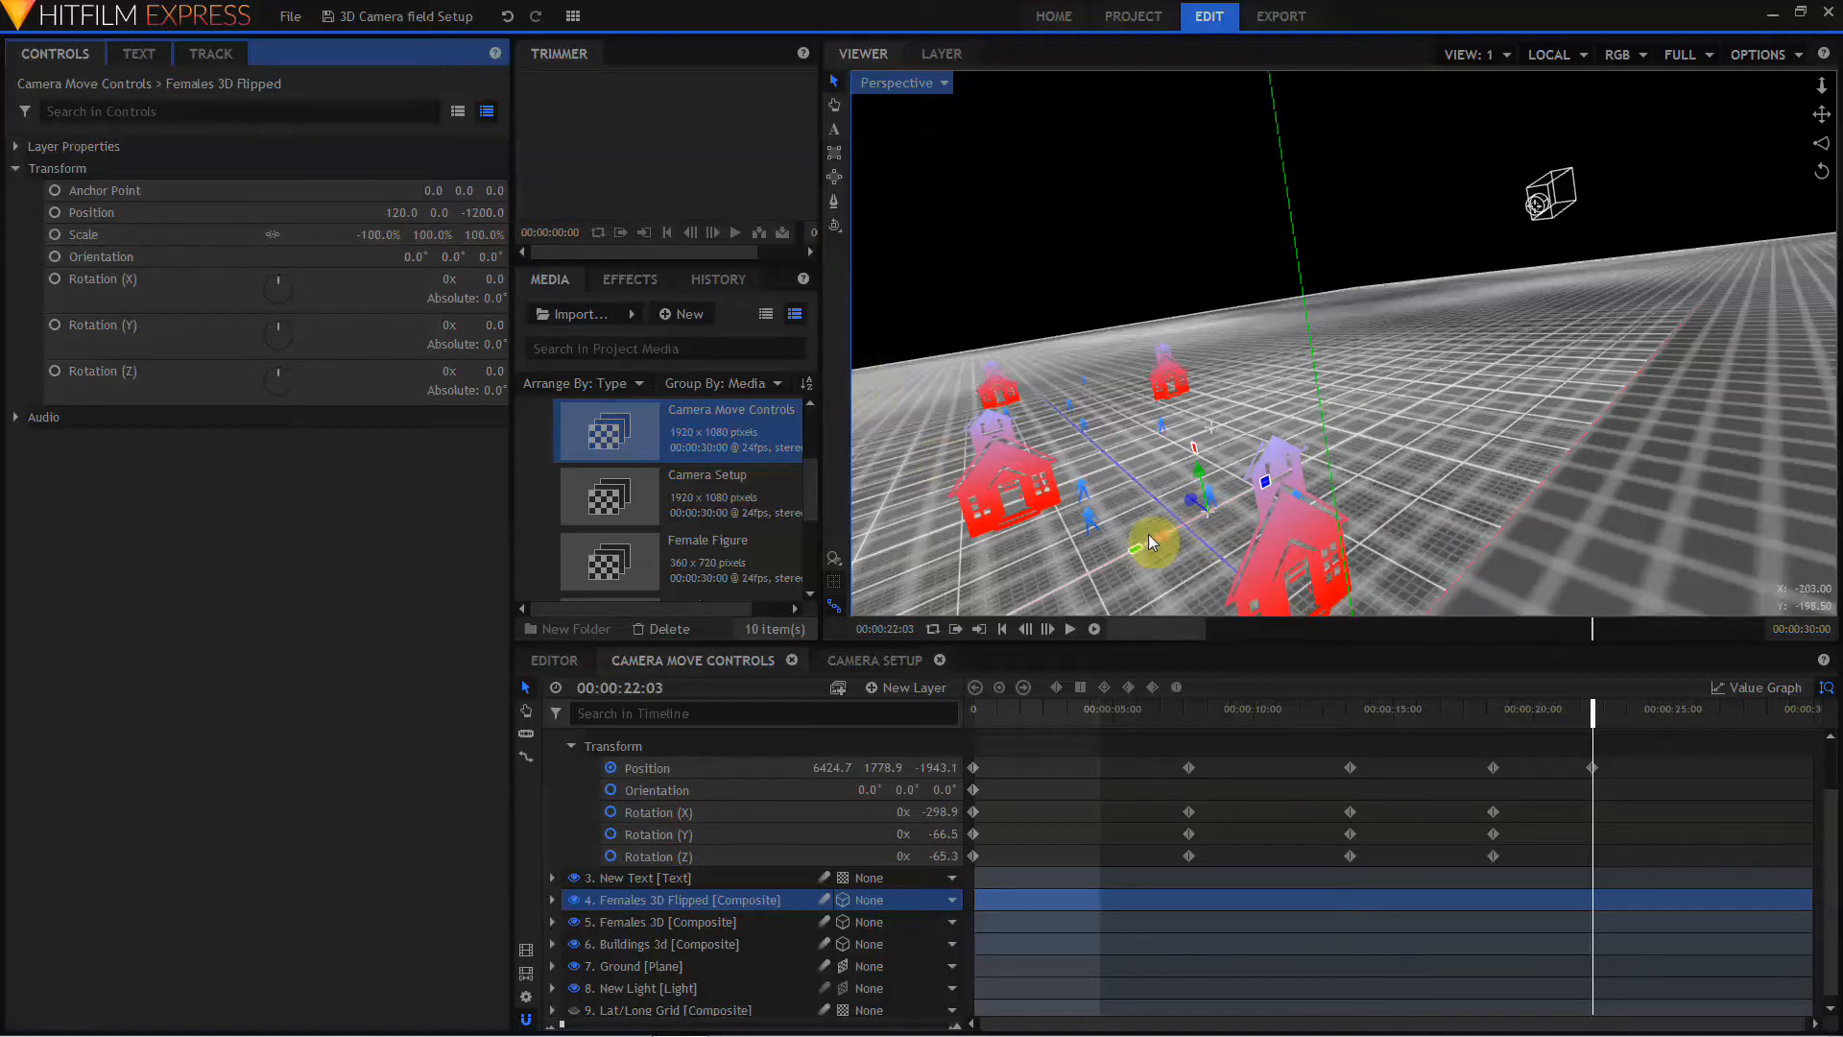
left_click(379, 240)
type("100")
key("Return")
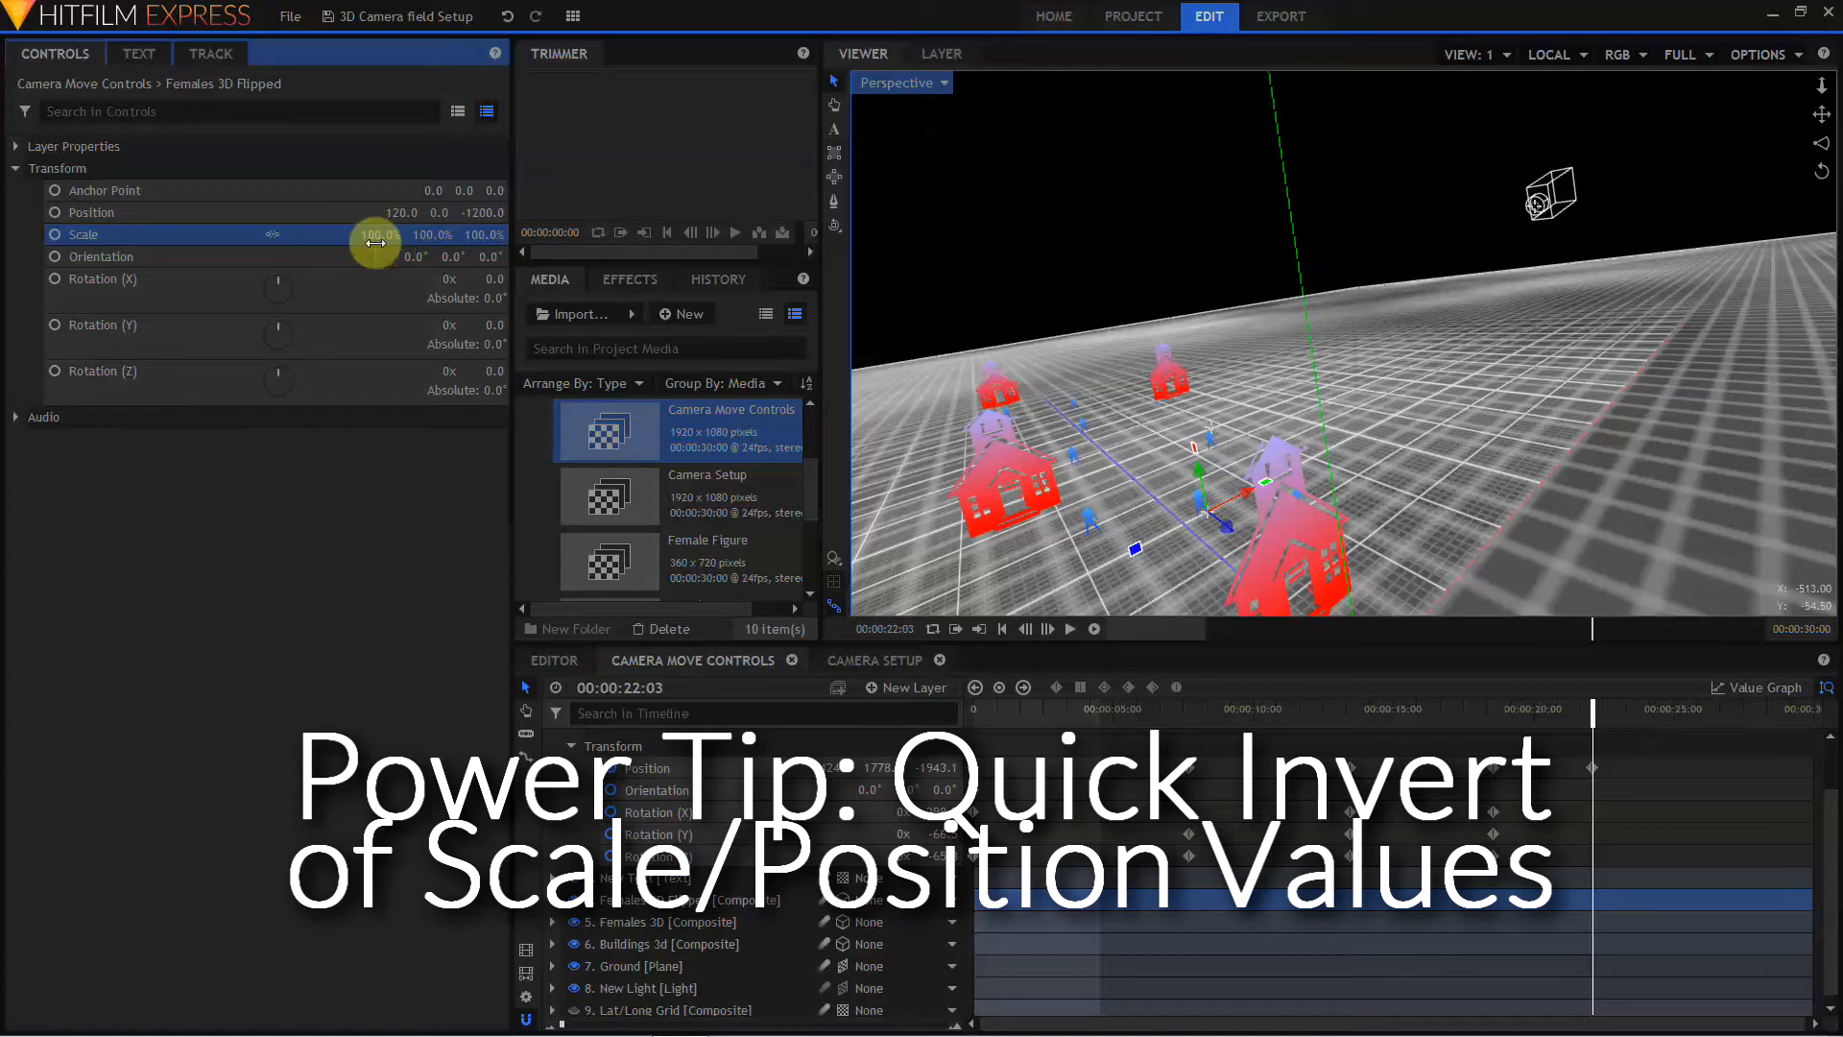
Step: Invert the X scale of Females 3D Flipped to -100%
left_click(375, 240)
key("Home")
type("-")
key("Return")
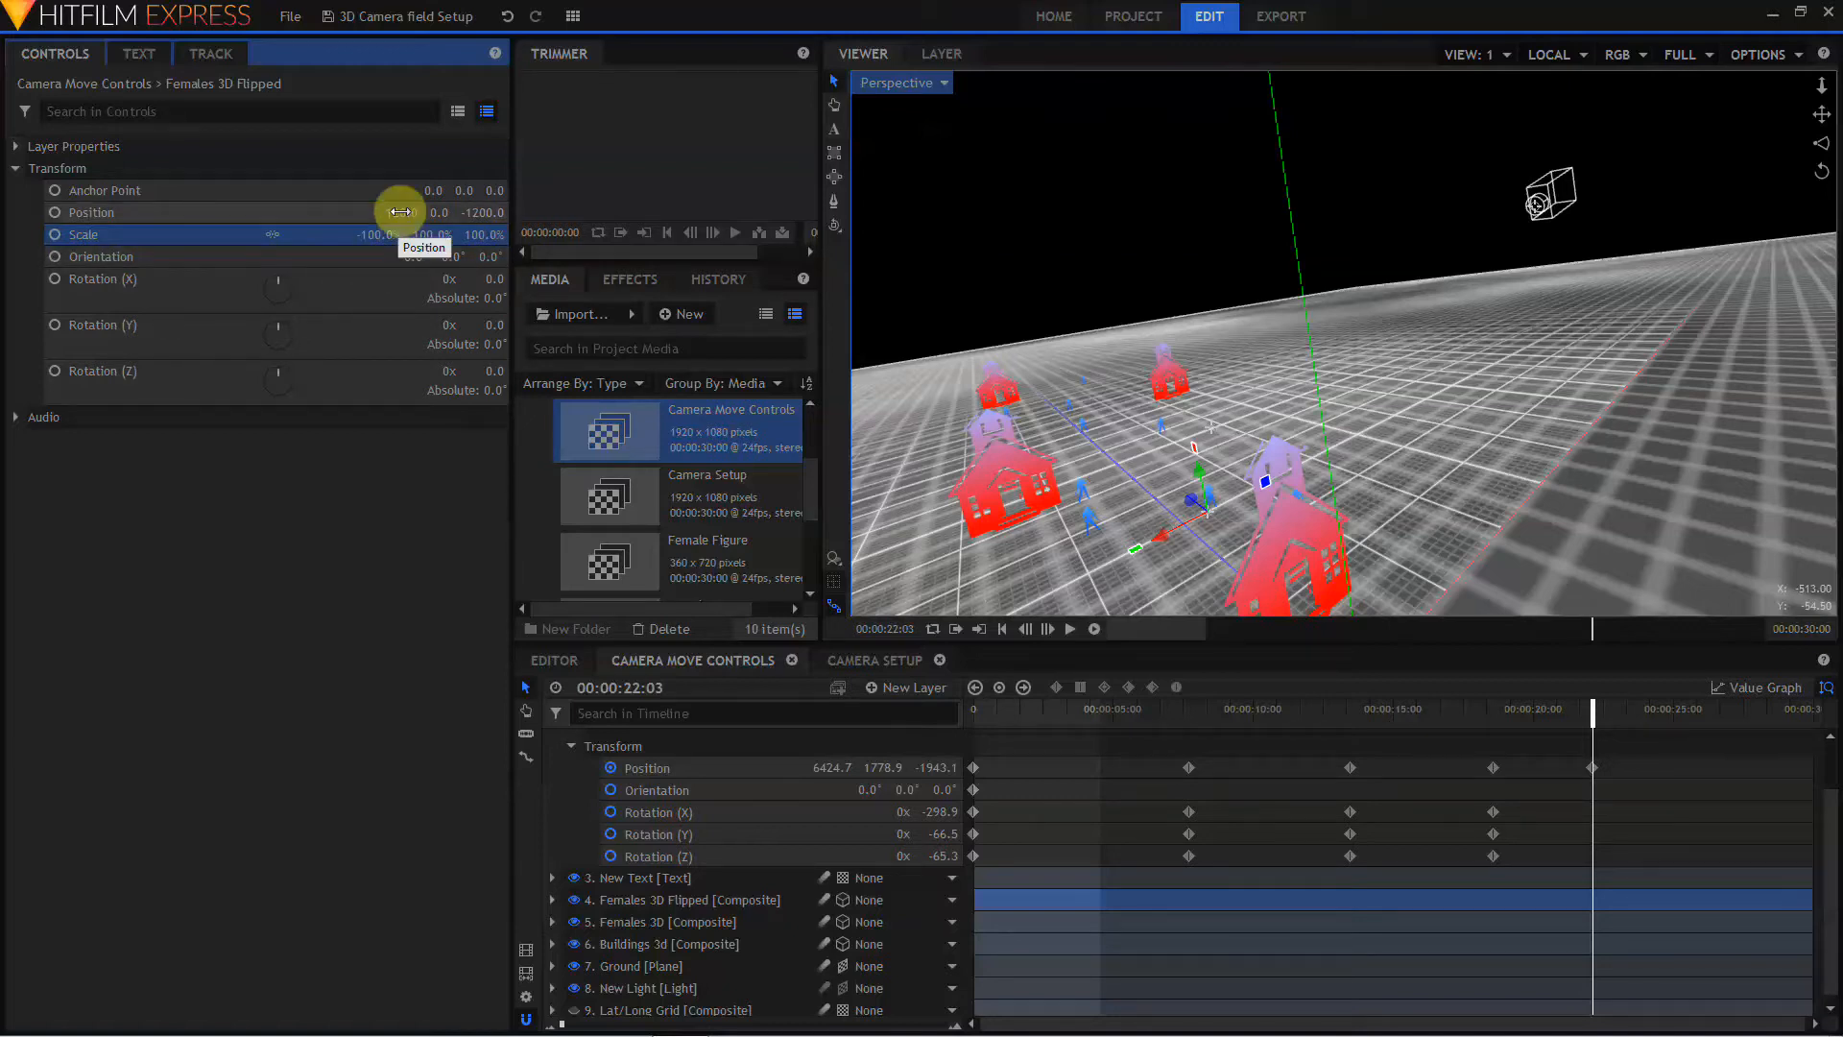
Step: Try a Y rotation of about 64° on the Females 3D Flipped layer
left_click_drag(401, 212, 408, 212)
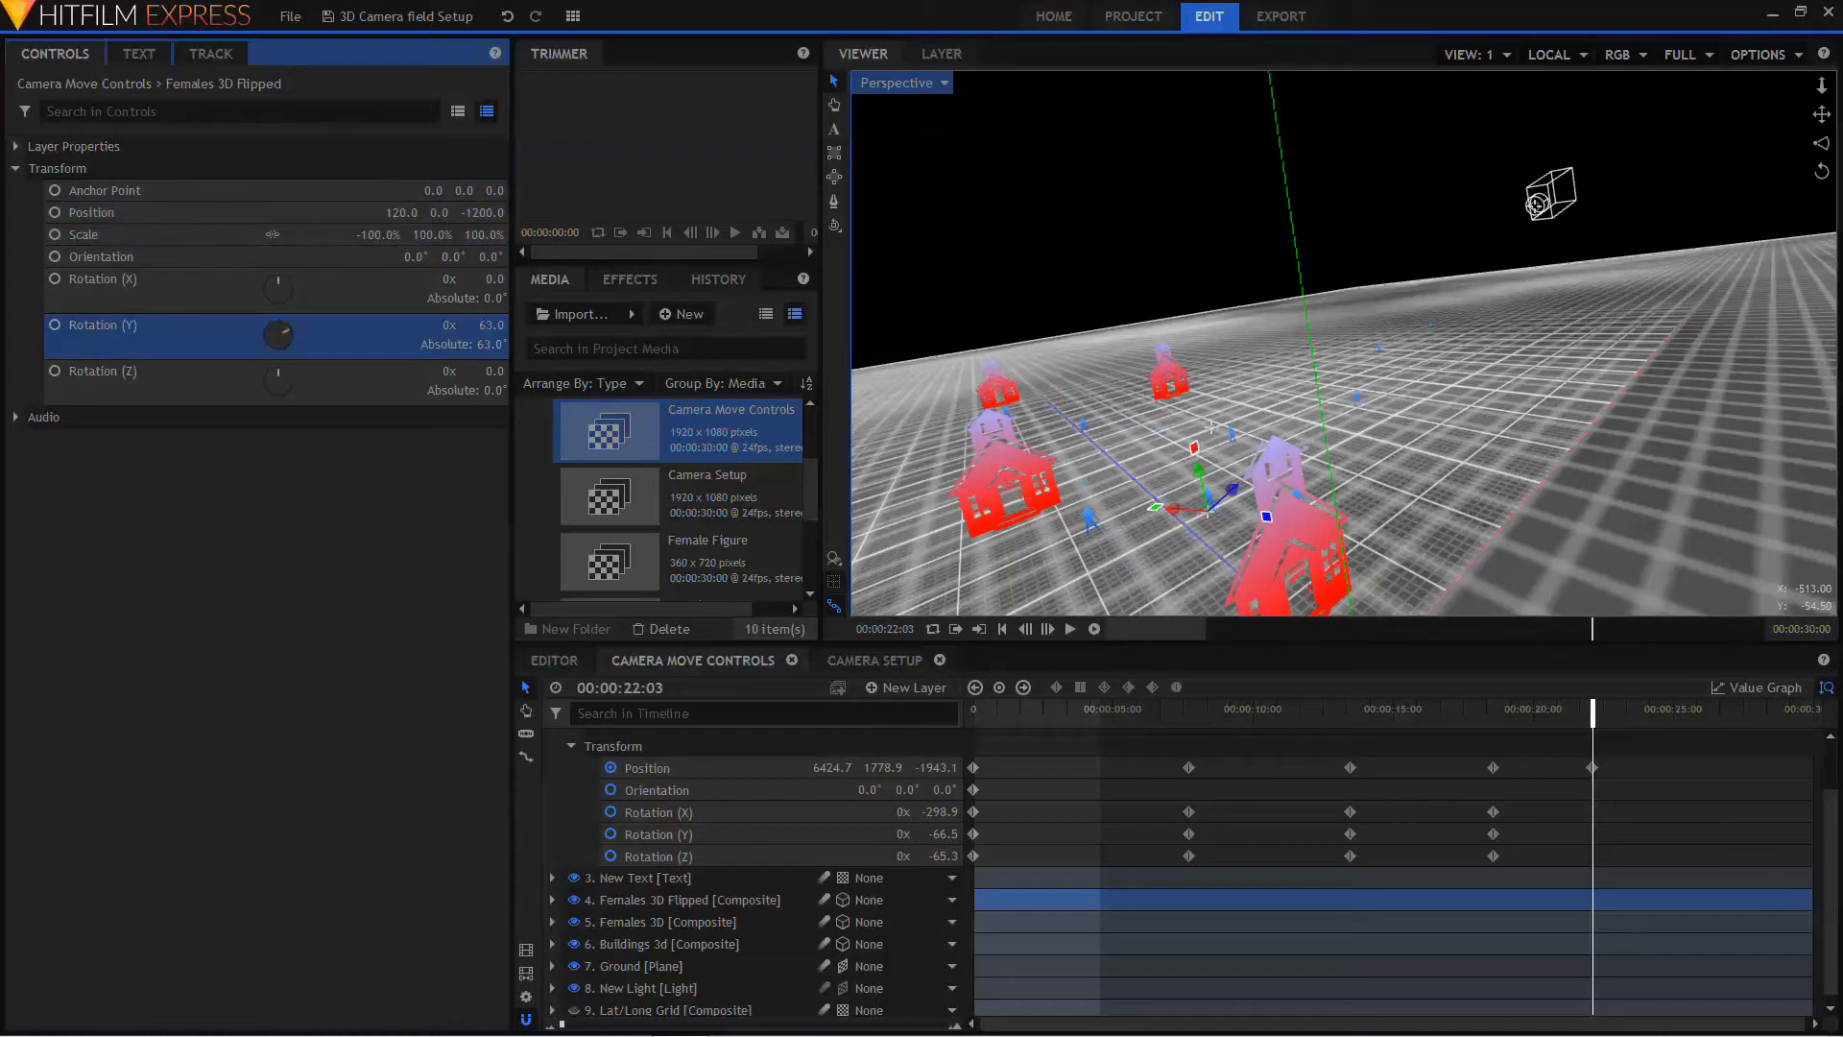
mouse_move(485, 321)
left_mouse_down()
mouse_move(494, 346)
mouse_move(484, 330)
left_mouse_up()
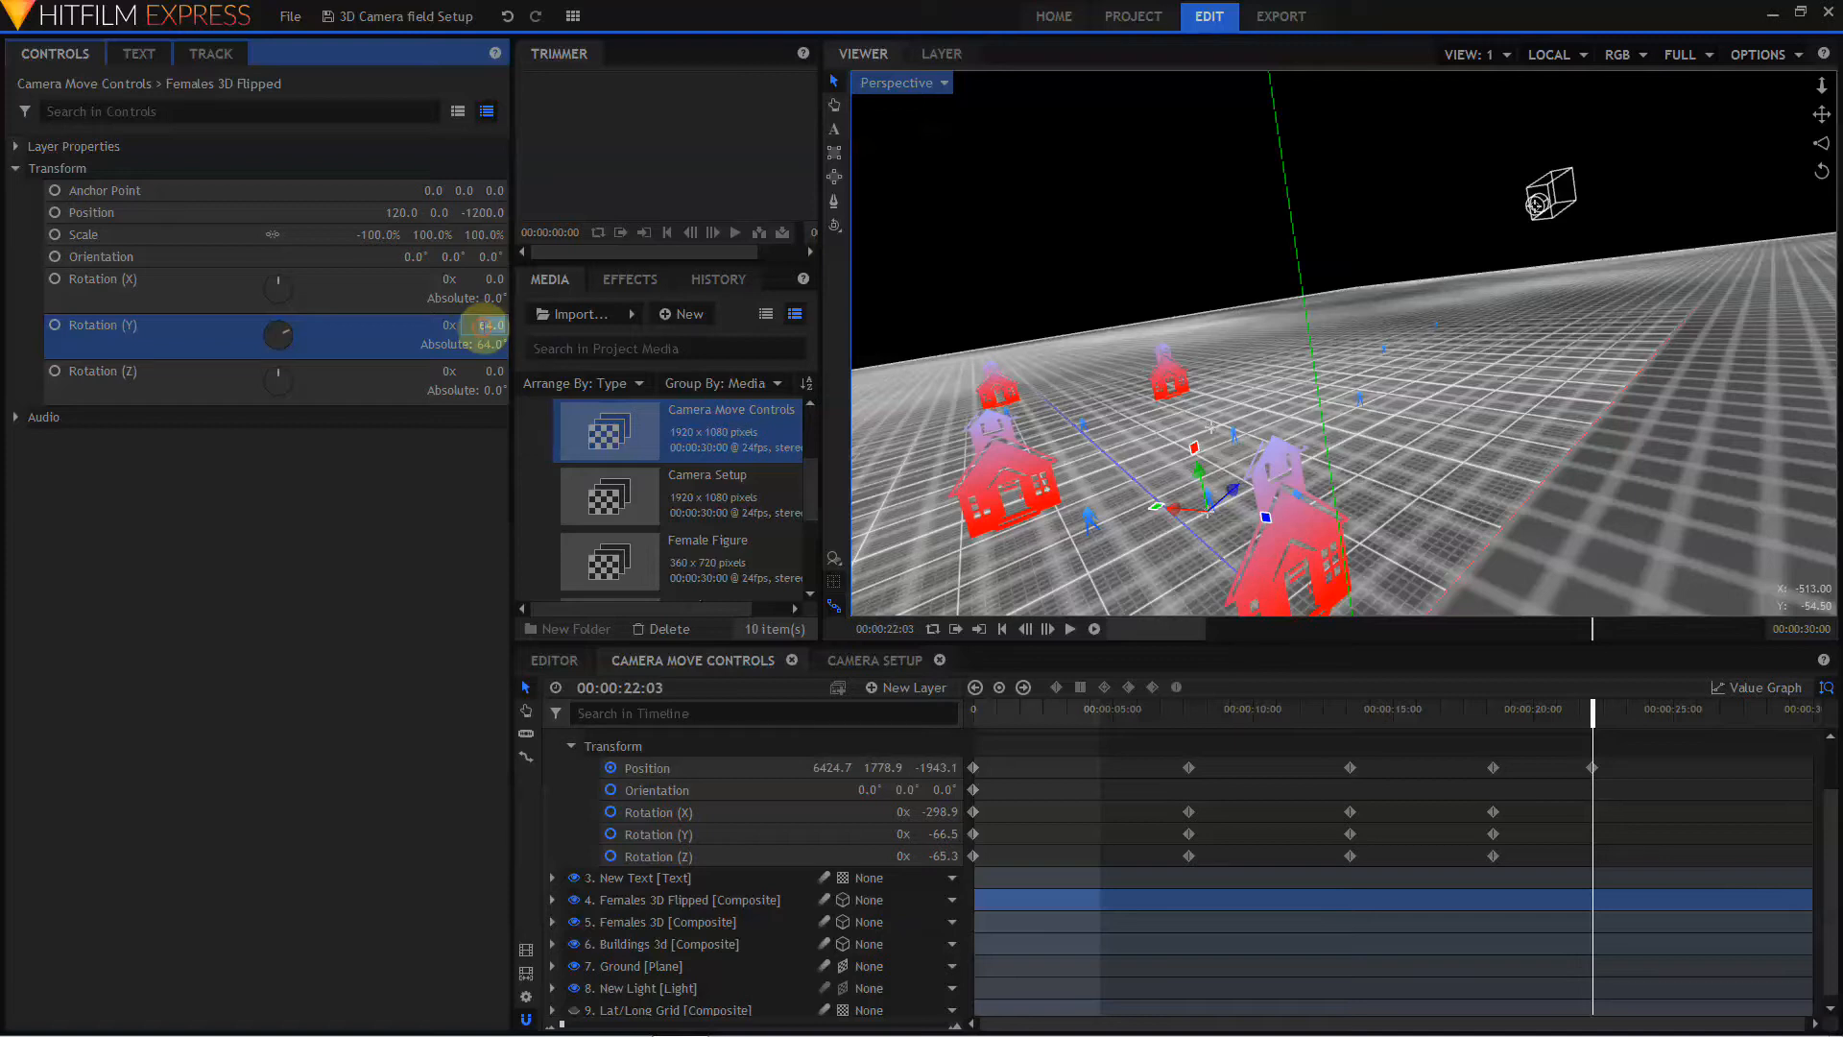
left_click(483, 327)
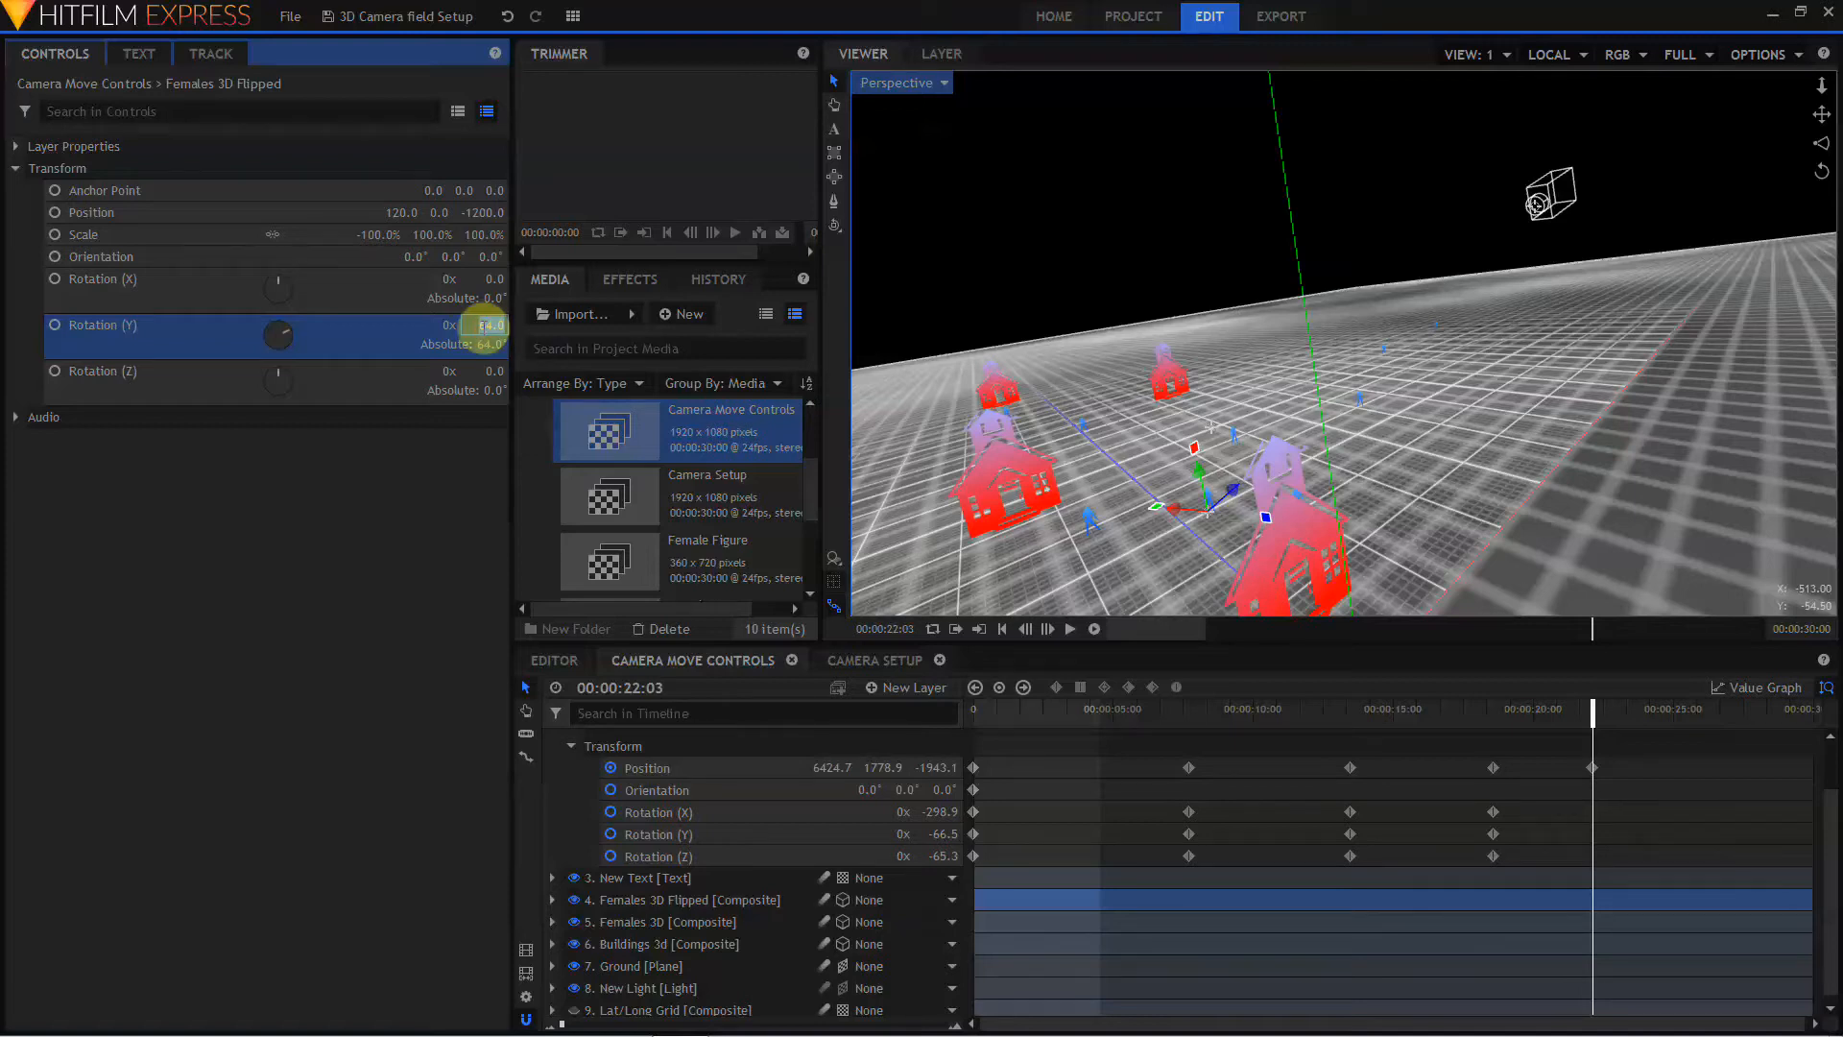
Step: Move New Camera in World orientation to about 11063.1, 2574.8, -6665.5 and switch the control widget to View orientation
scroll(647, 768, "up", 3)
left_click(647, 763)
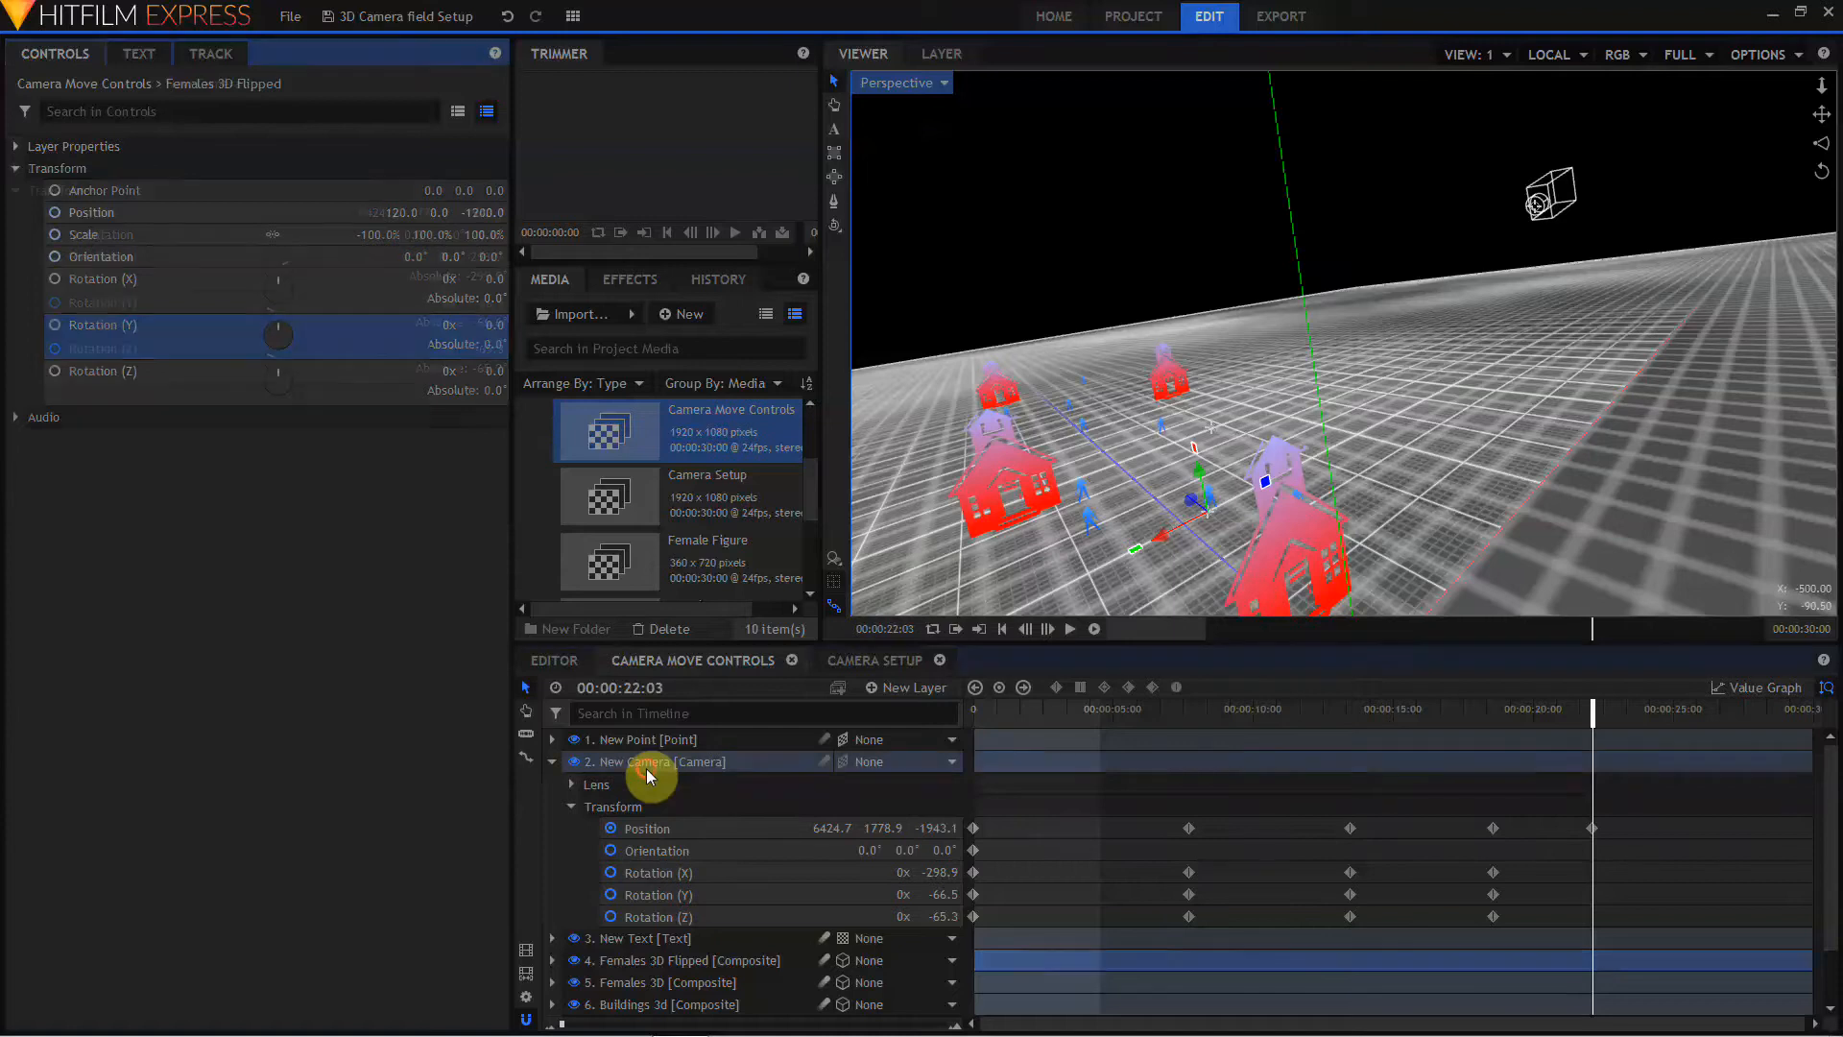
left_click(1561, 57)
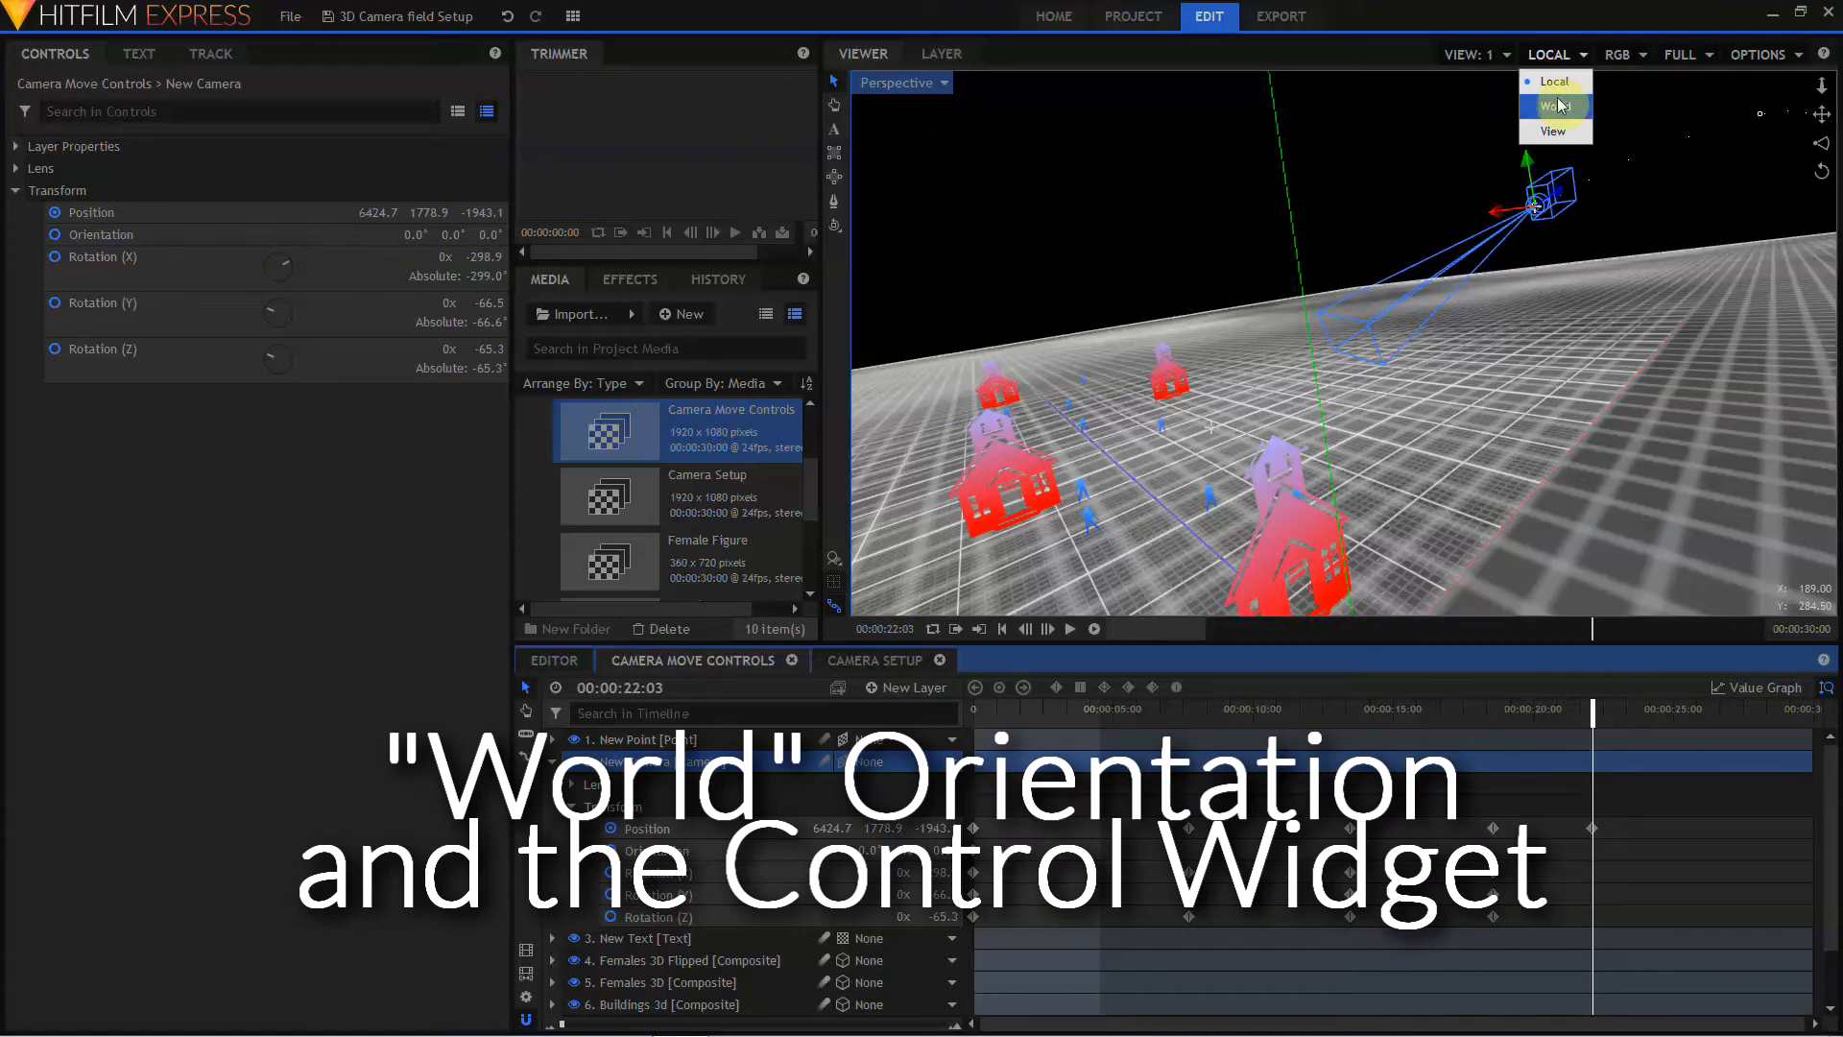
left_click(1555, 106)
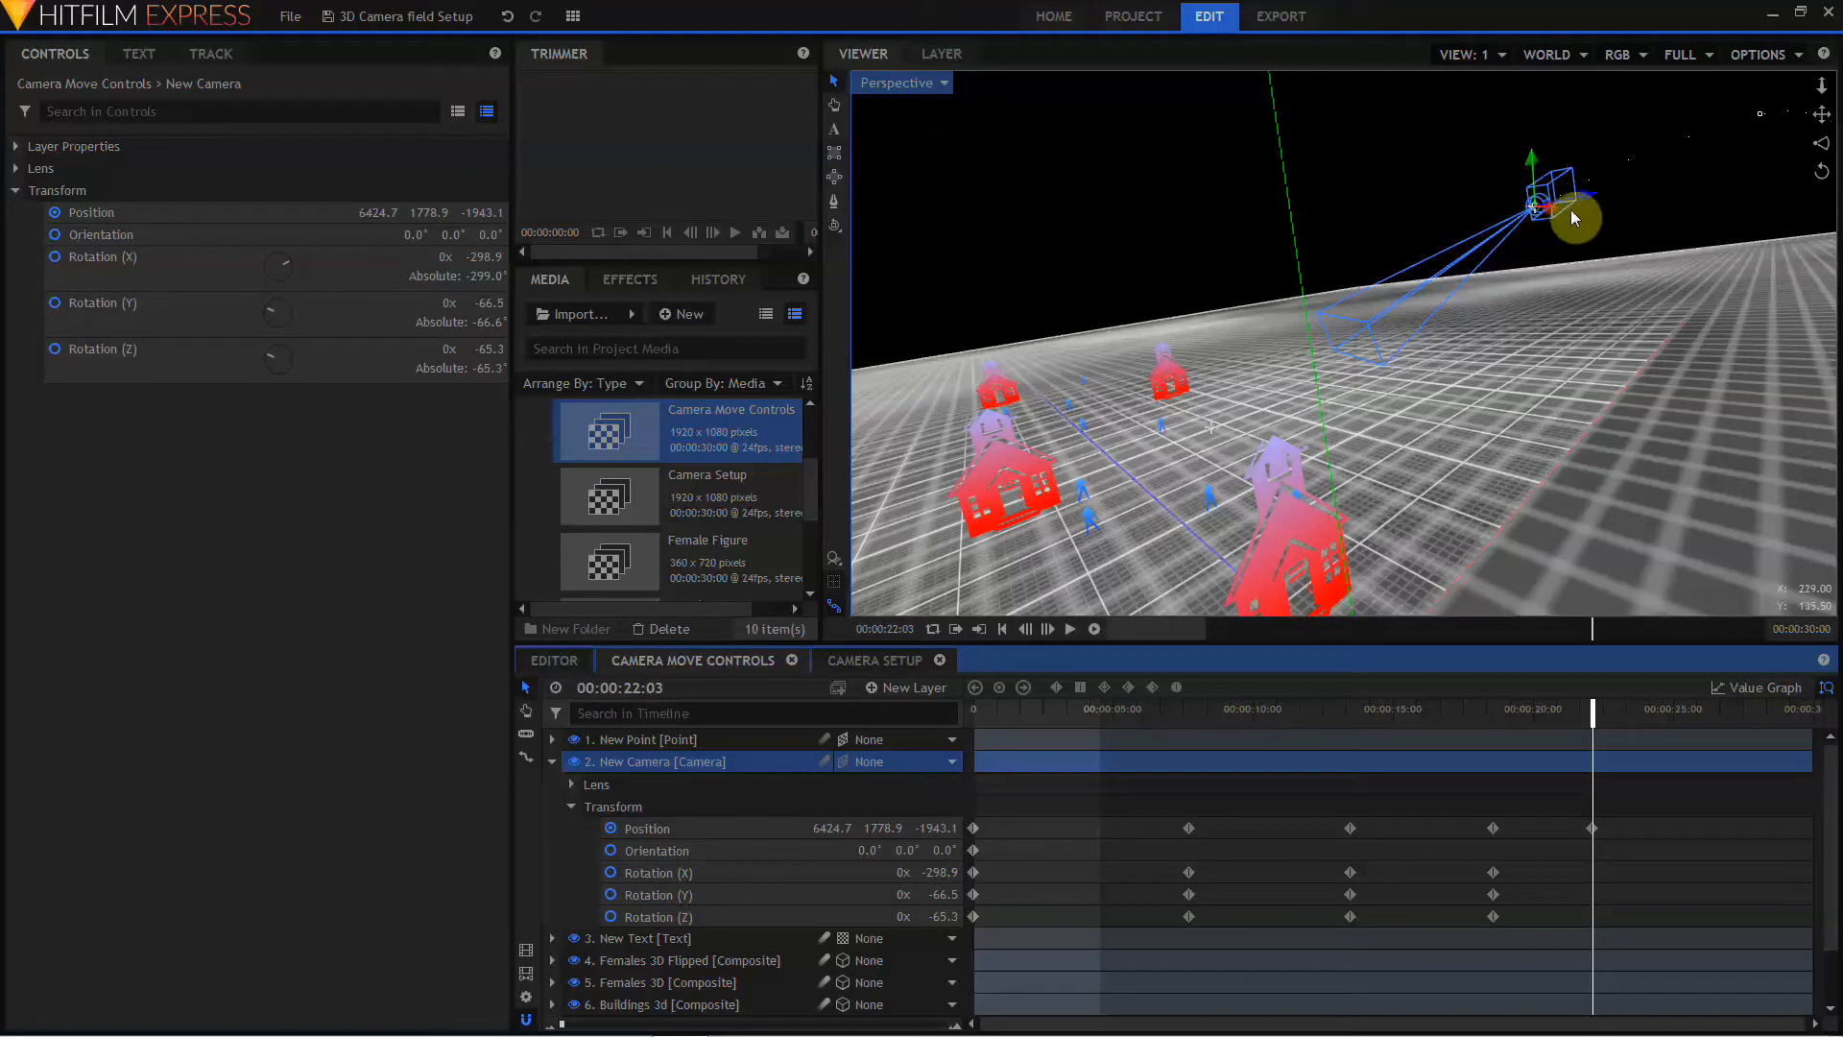
left_click_drag(1569, 203, 1434, 168)
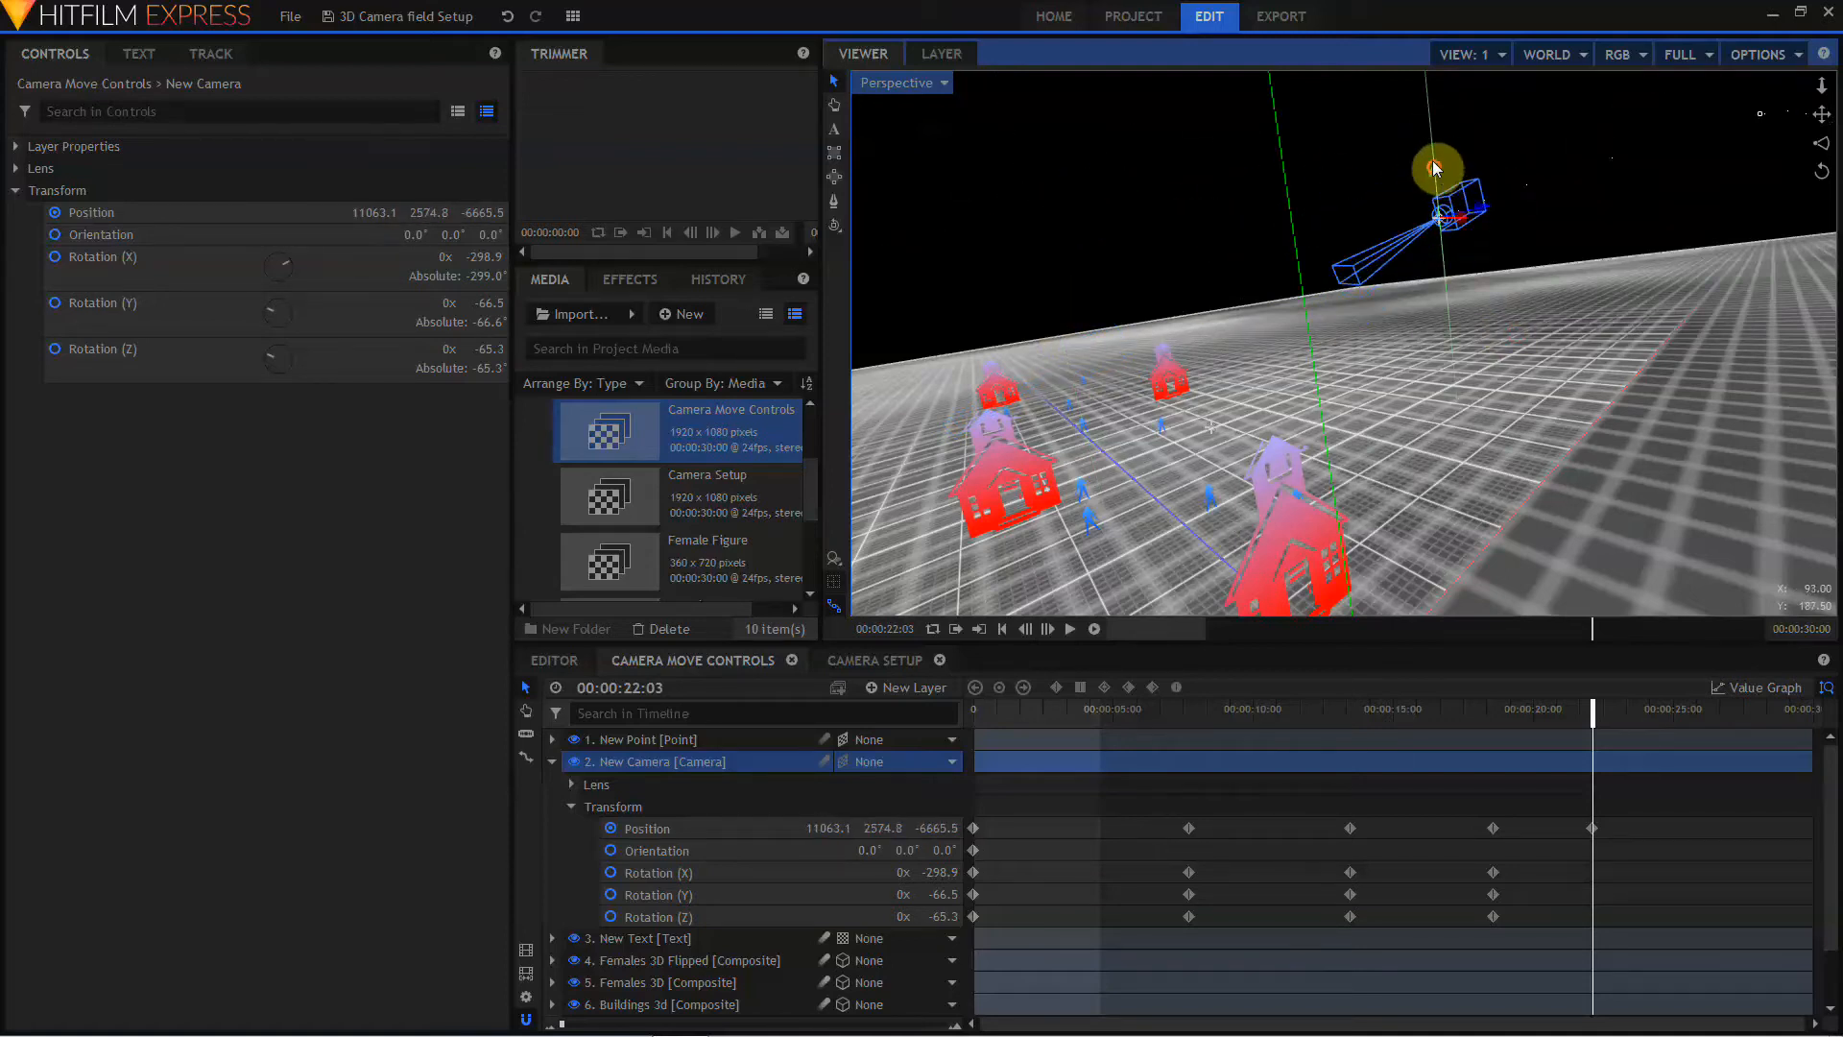
left_click(1563, 61)
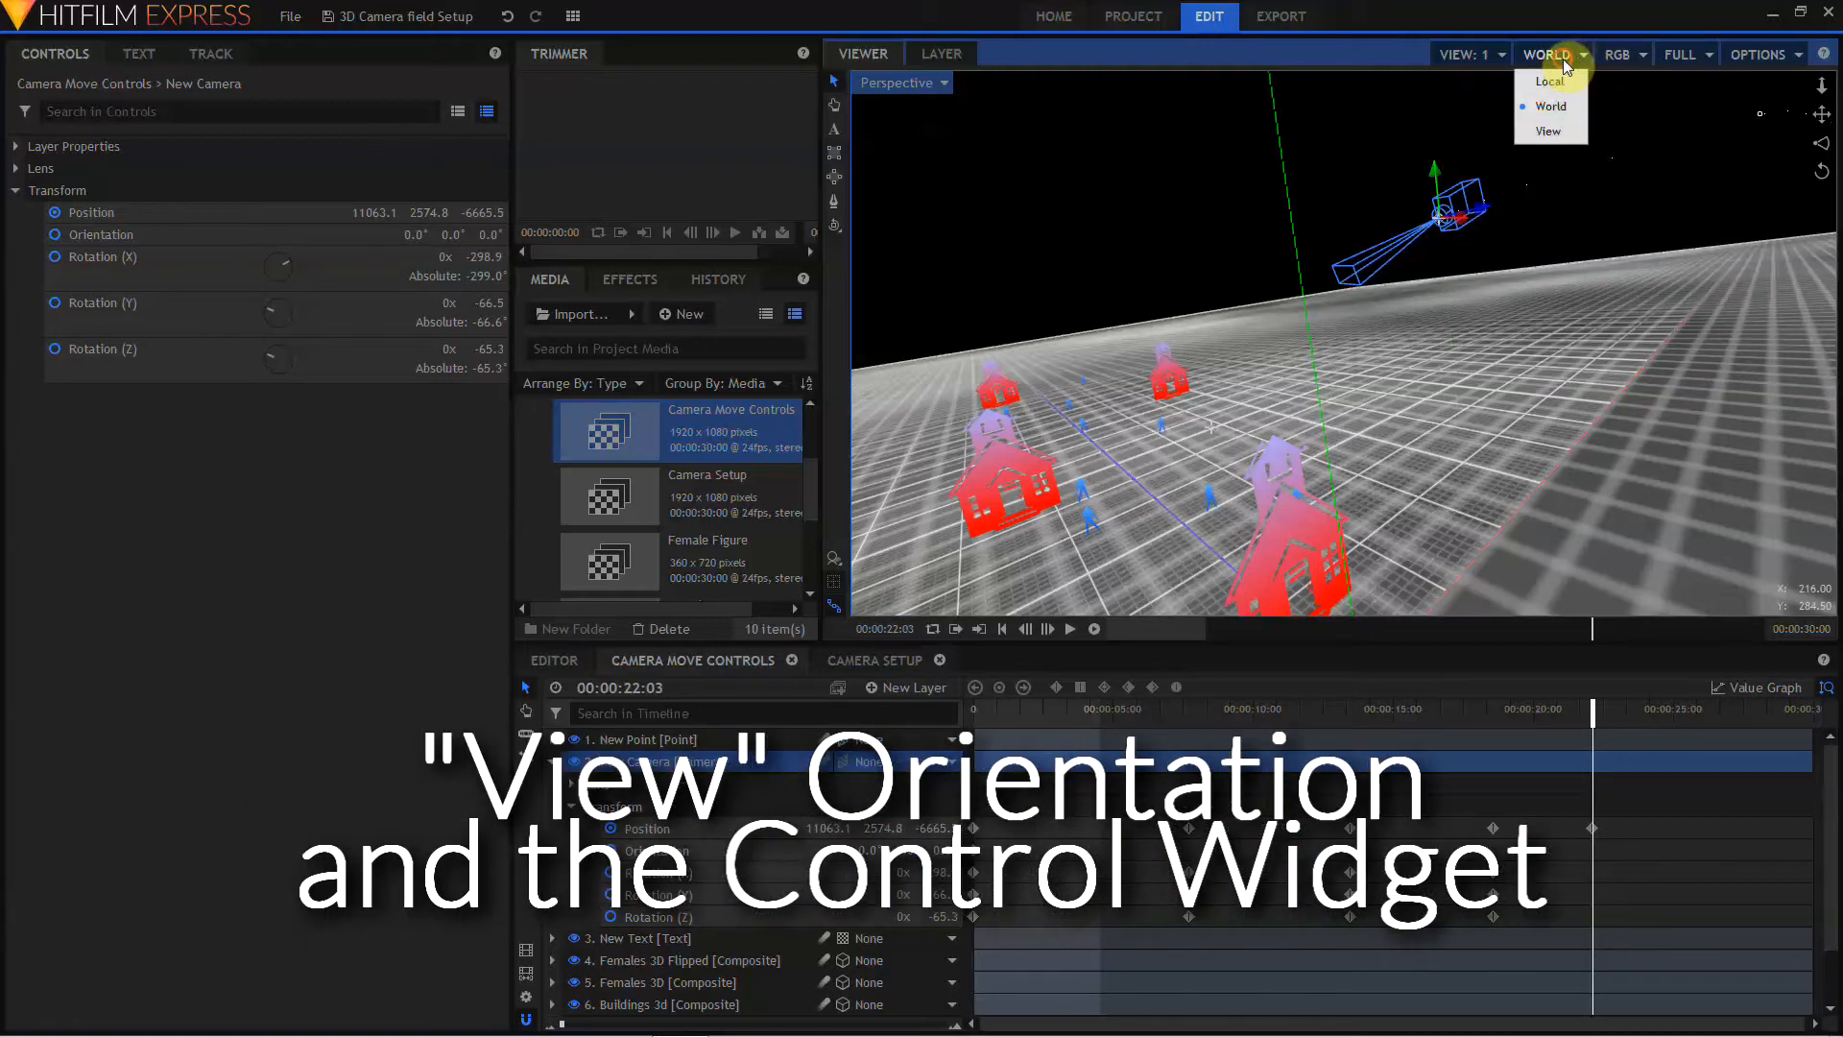
left_click(1549, 131)
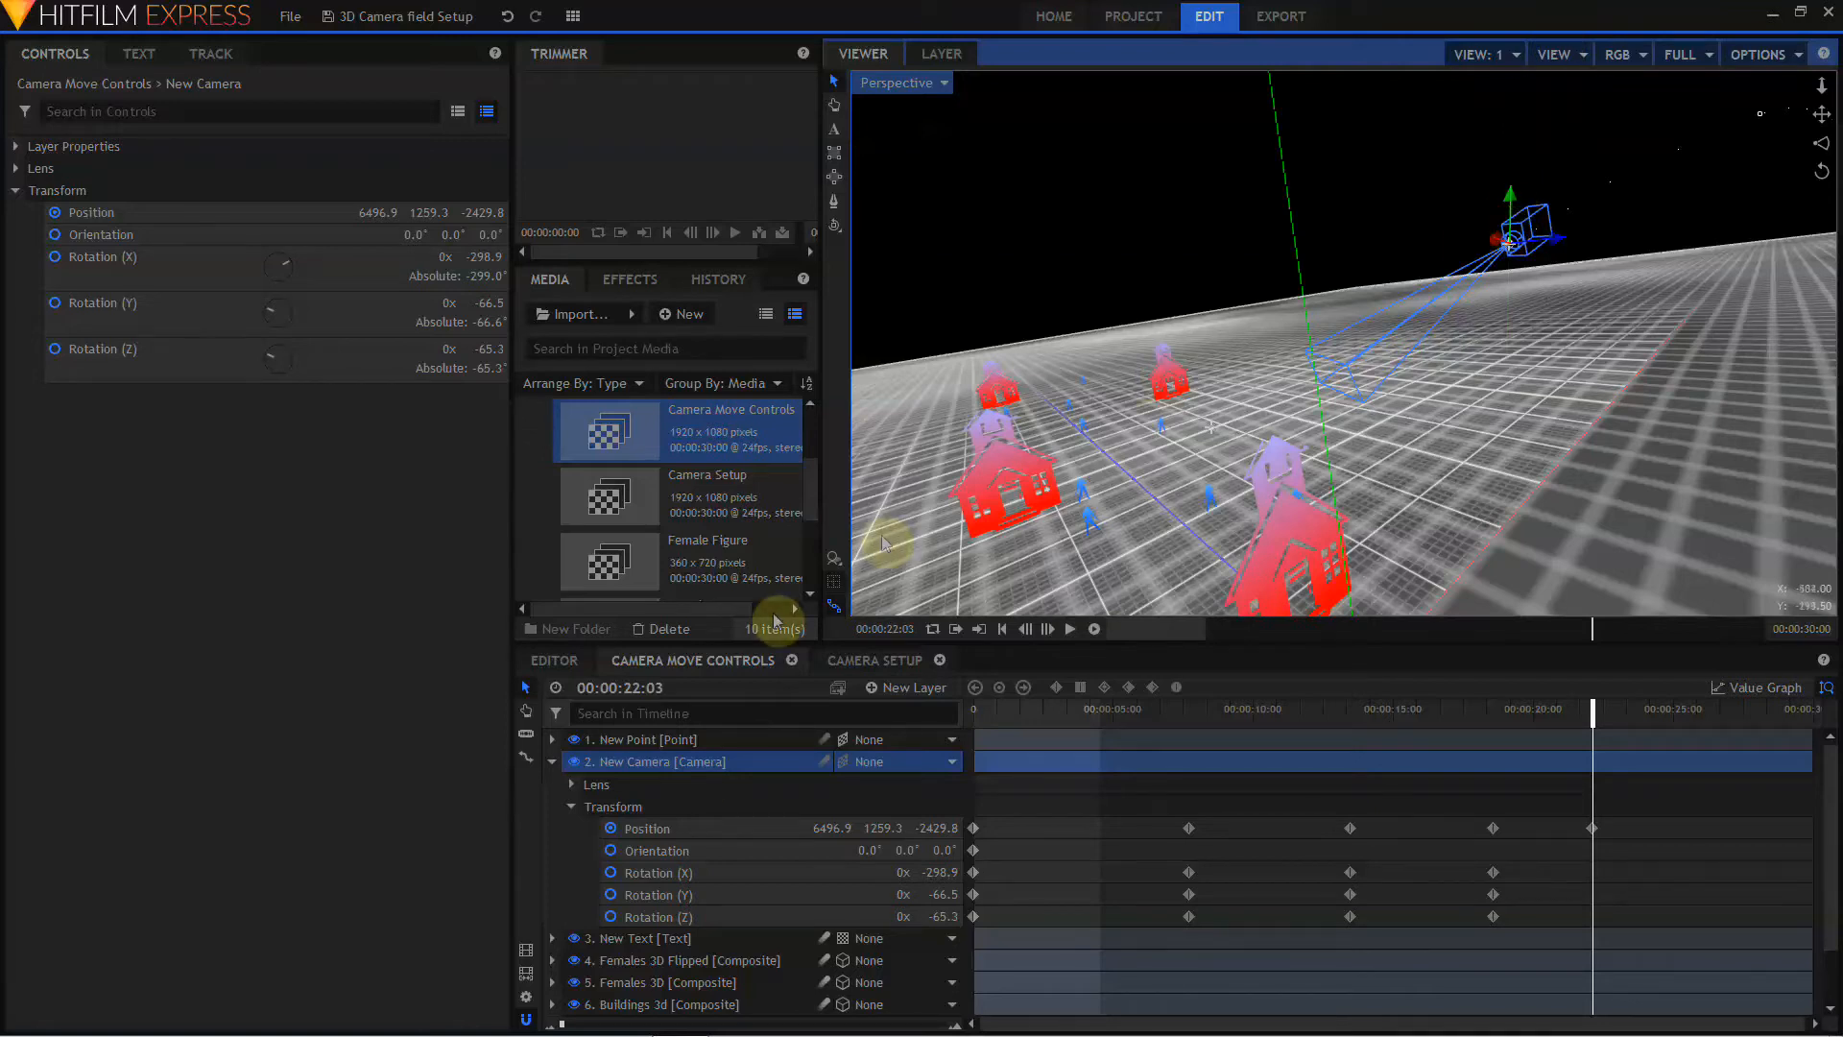
Step: Using Local orientation, move Females 3D Flipped to about 15.3, 1270.0, -770.9 and tilt its X orientation to about 45.5°
left_click(670, 961)
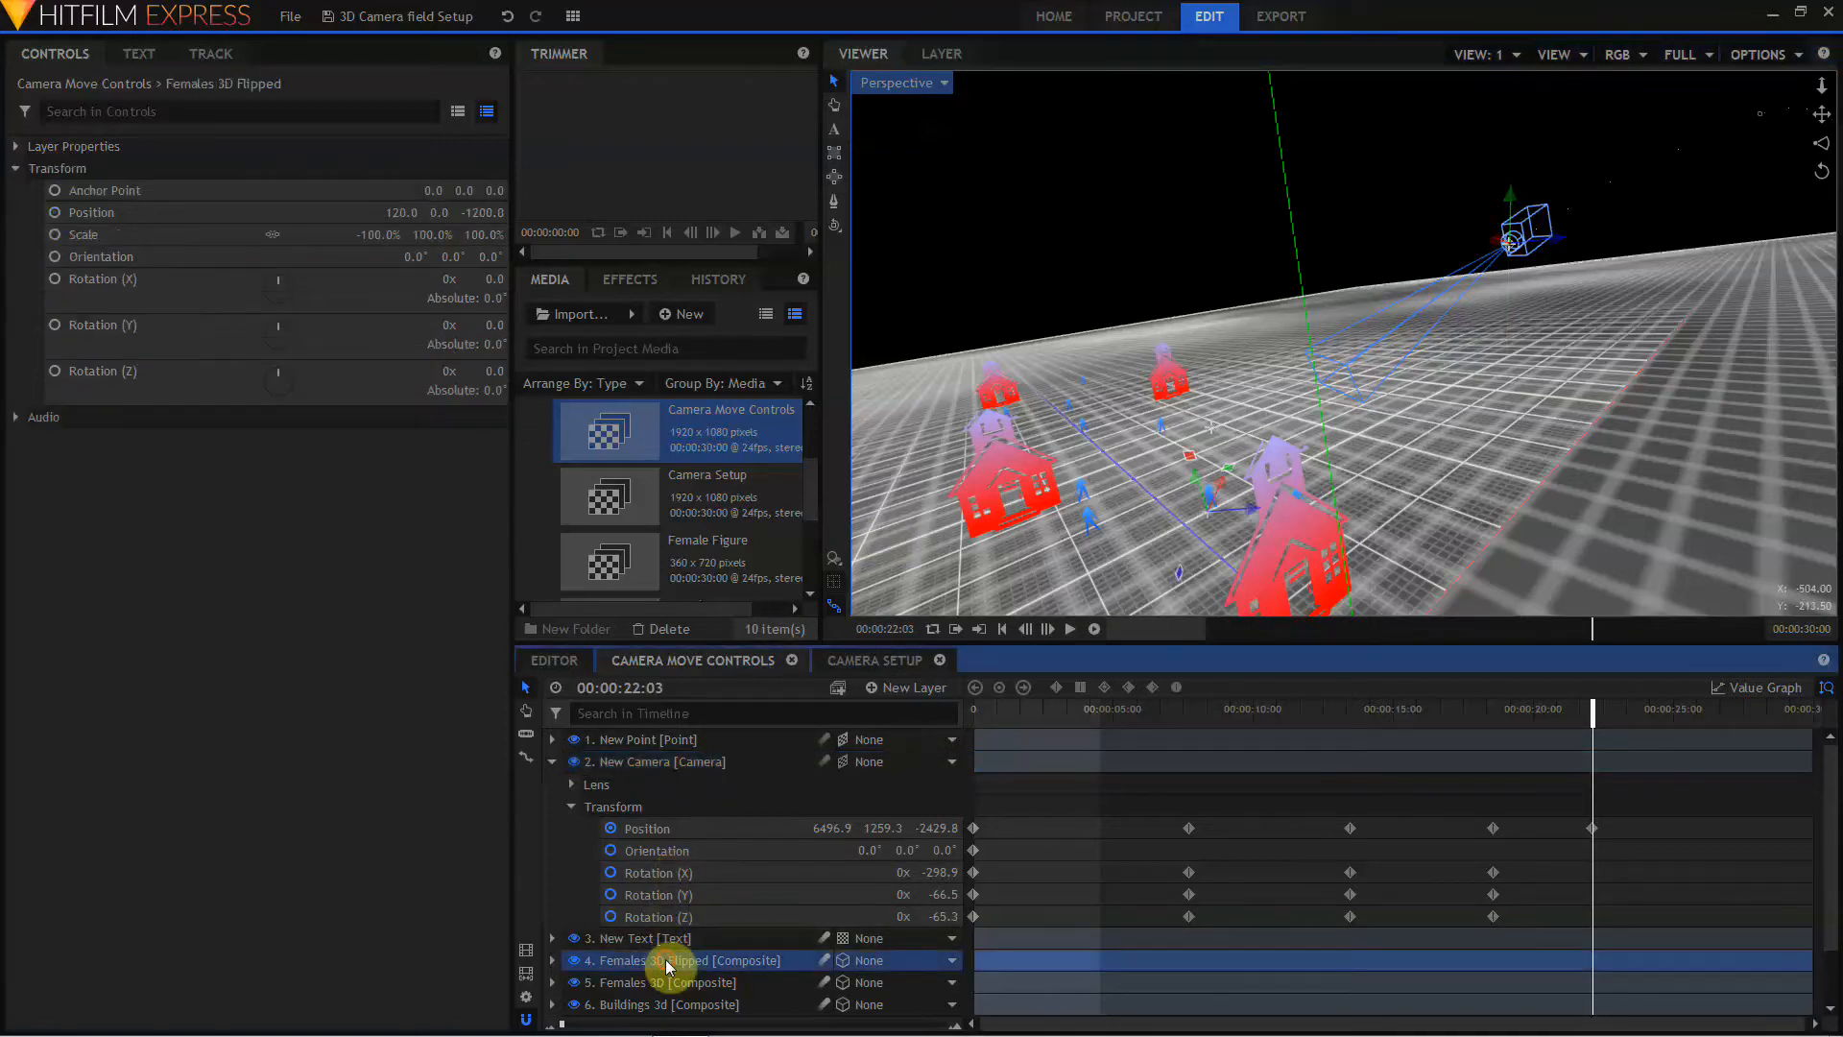
left_click(1557, 58)
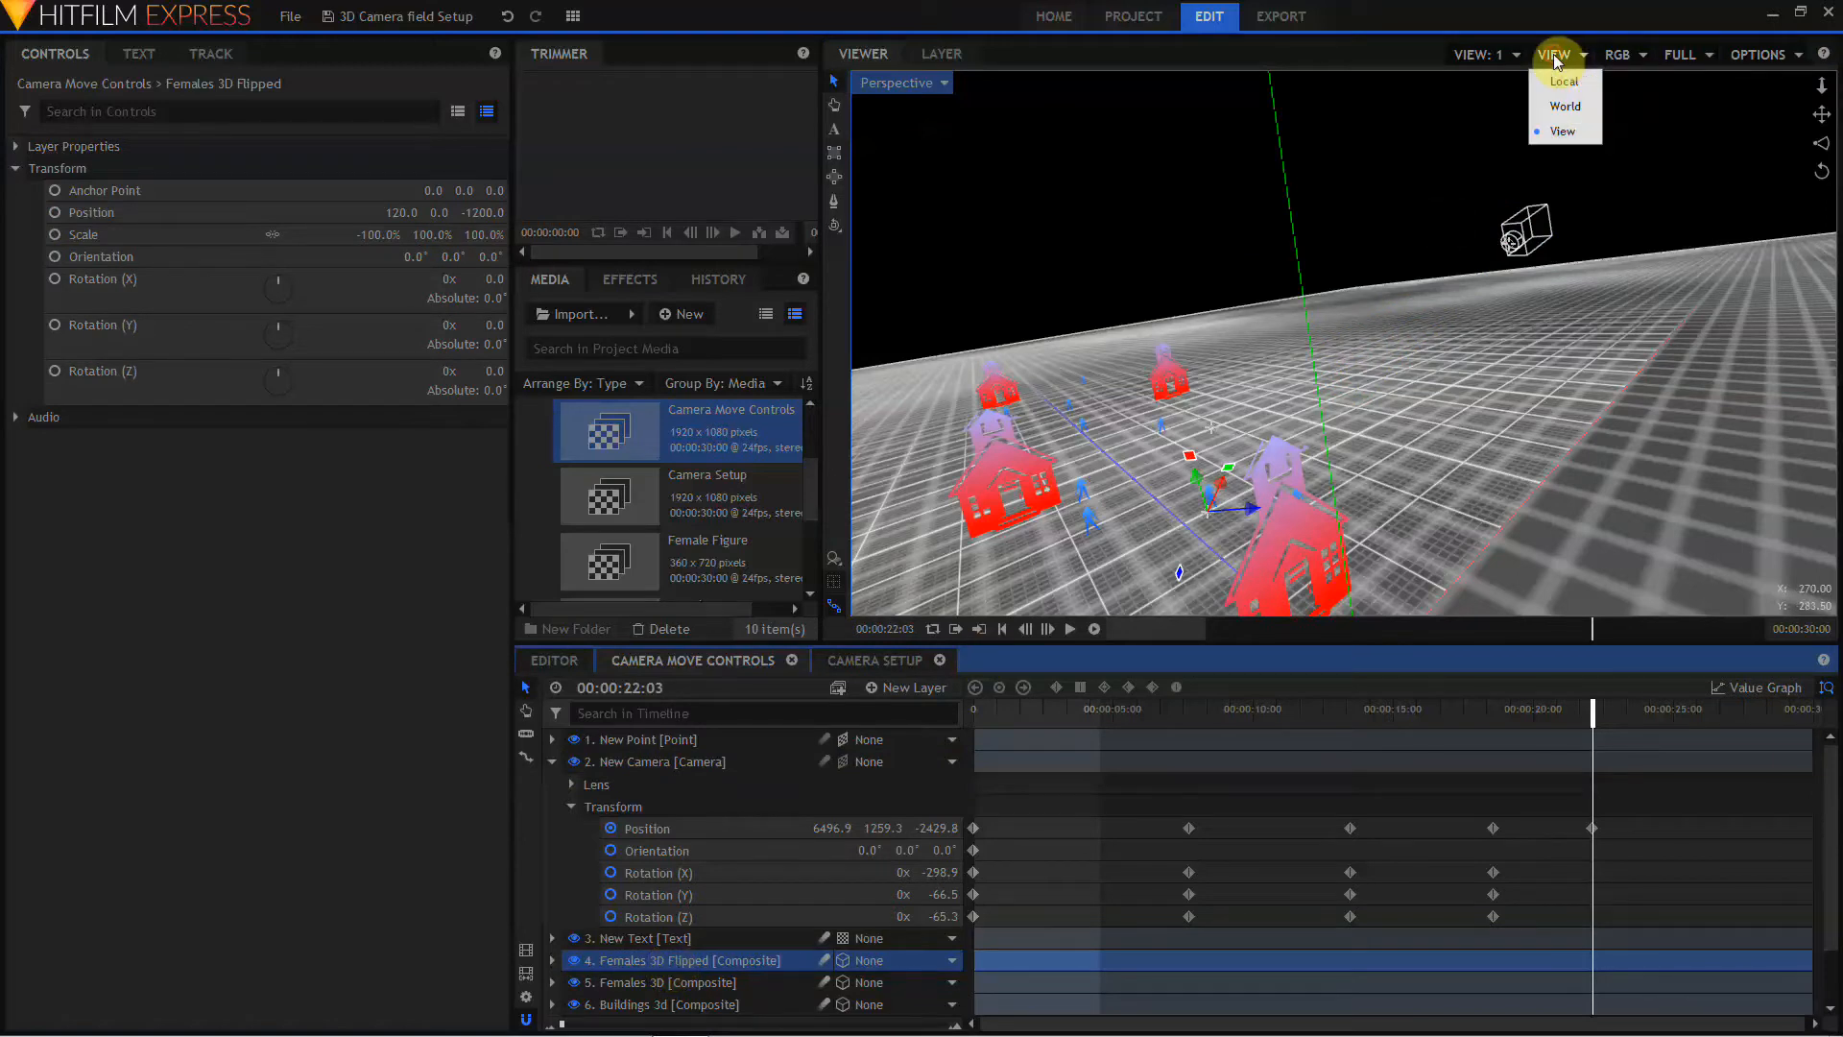
left_click(1565, 82)
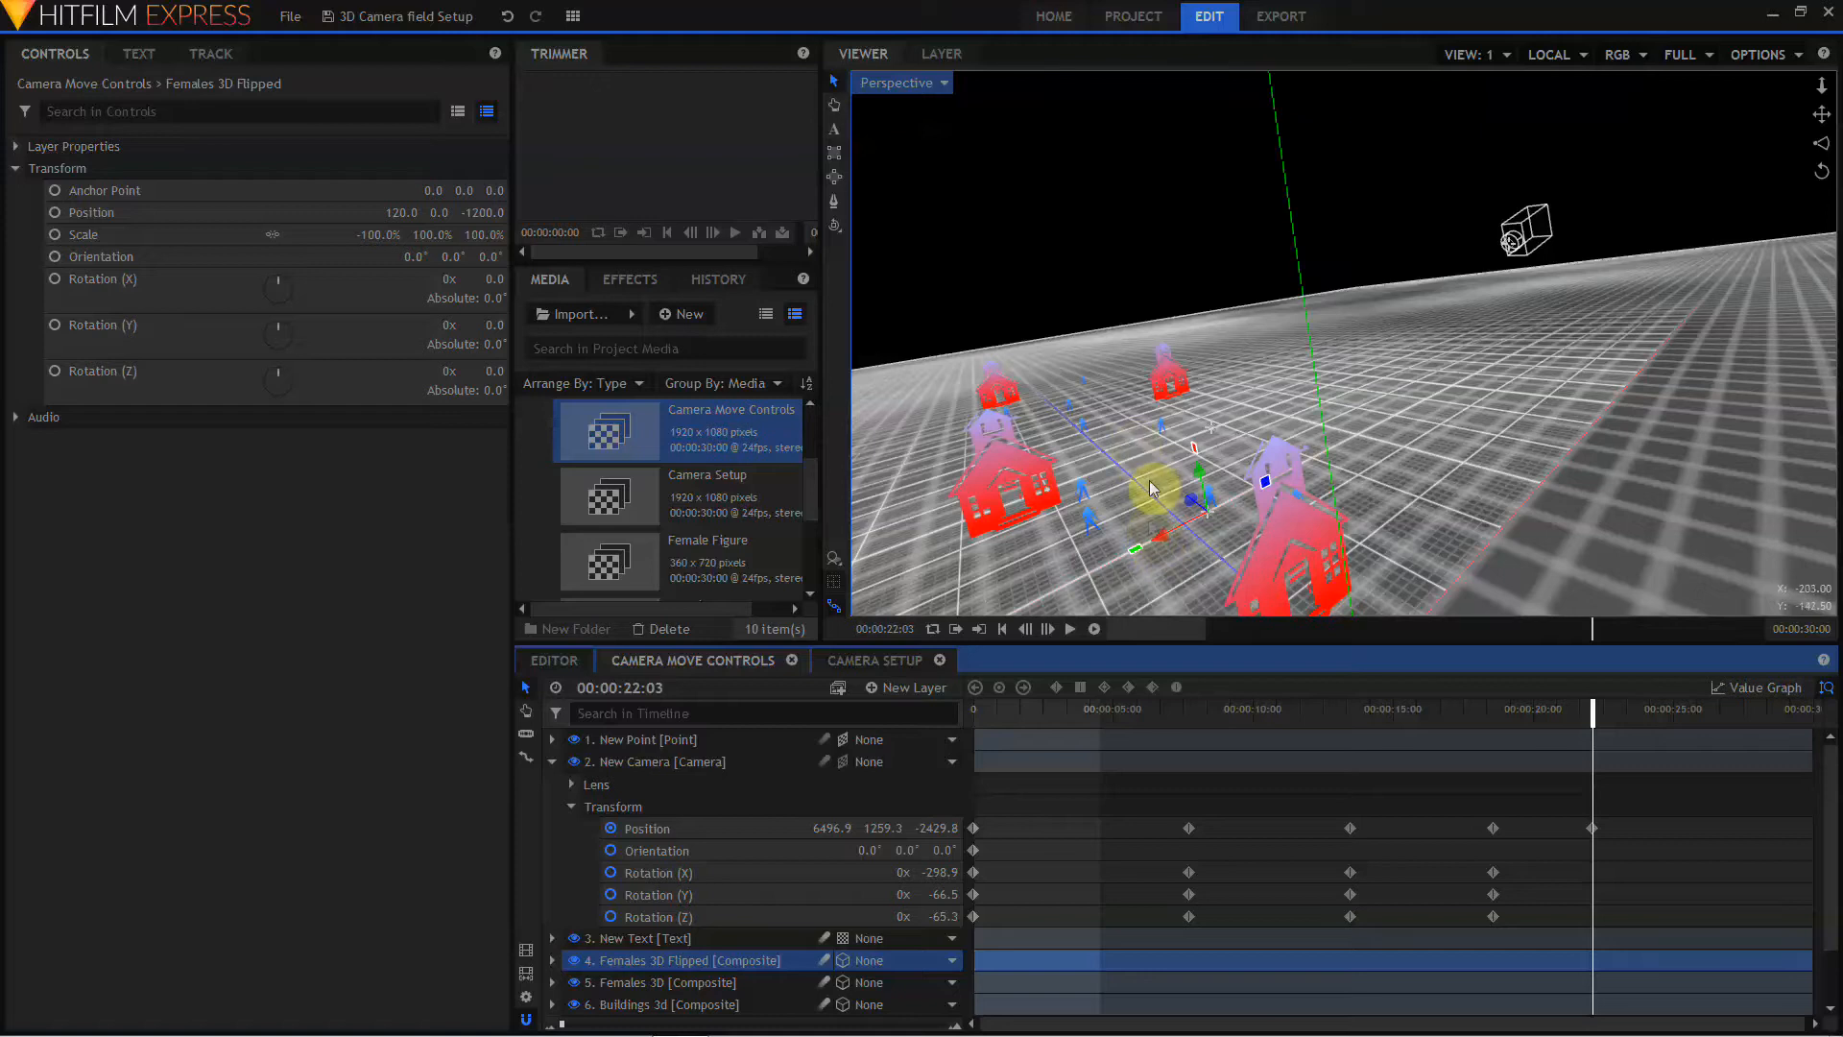
left_click_drag(1158, 546, 1181, 233)
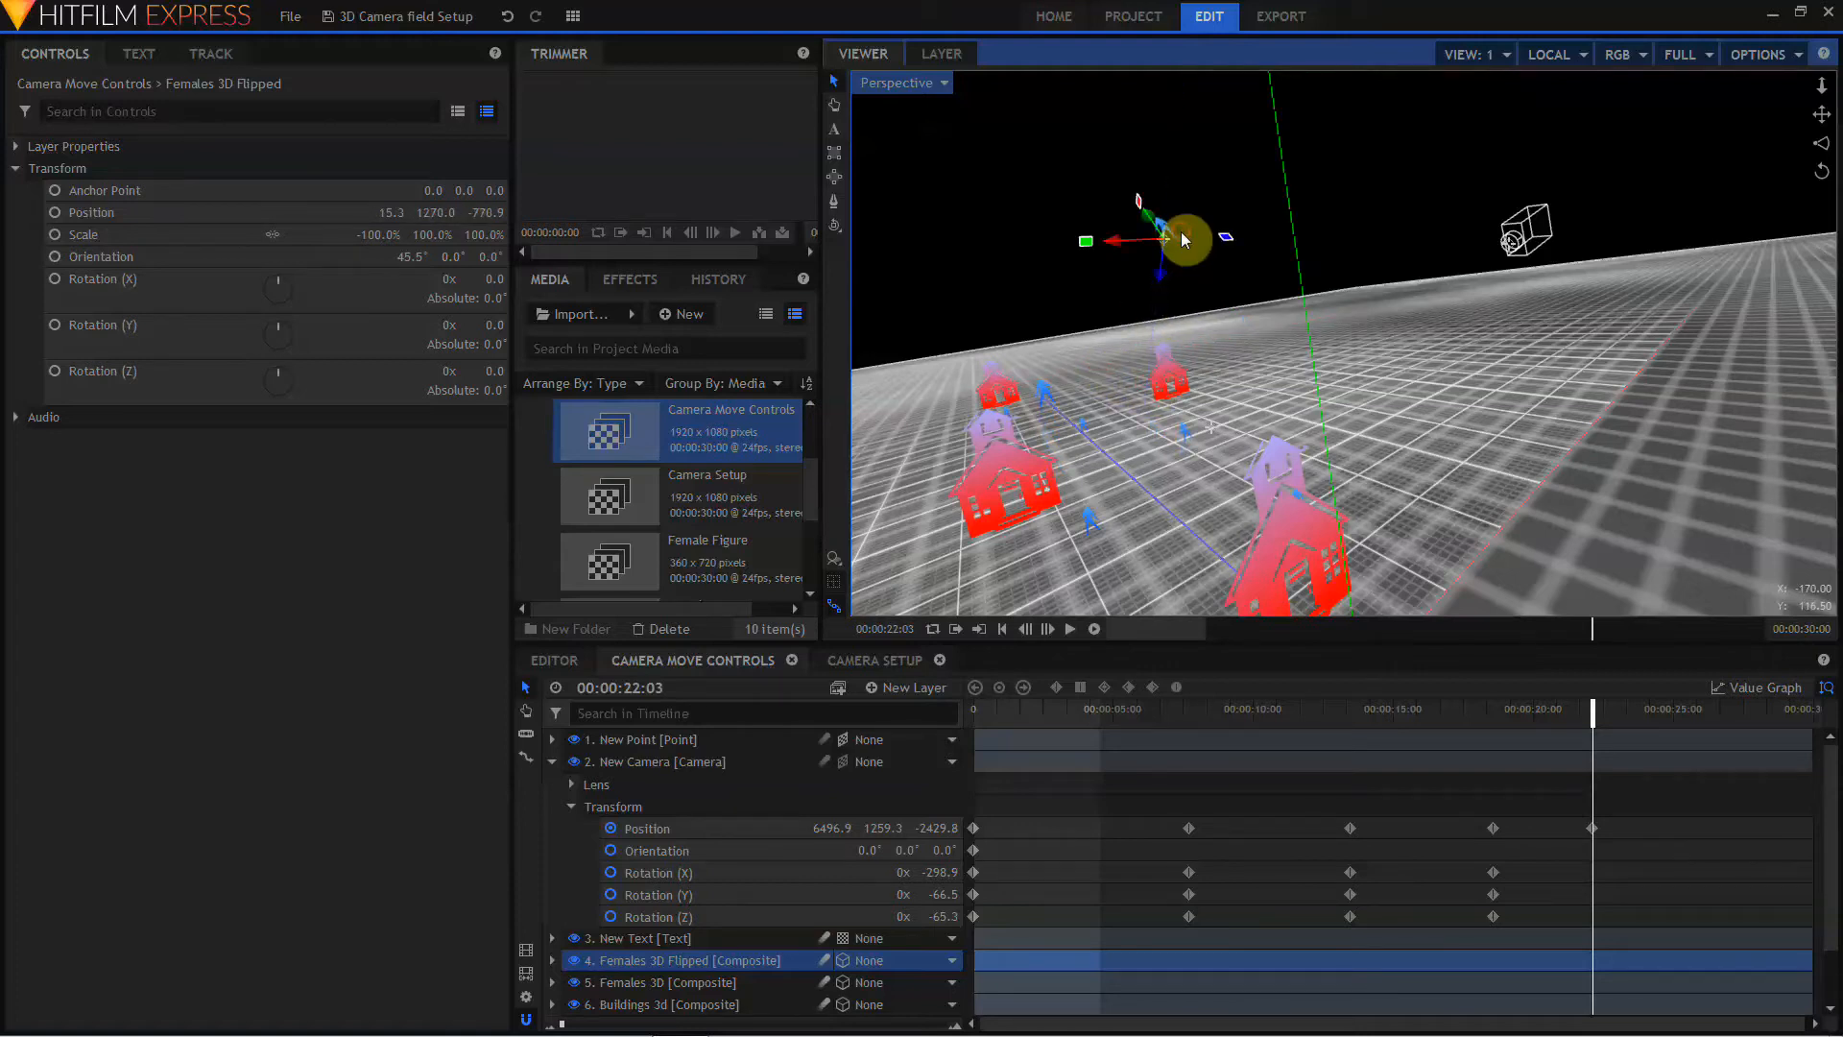
Step: Using World orientation, move Females 3D Flipped to about 516.7, 1015.9, -770.9 and turn its X orientation to about 120.9°
left_click(1552, 54)
left_click(1556, 105)
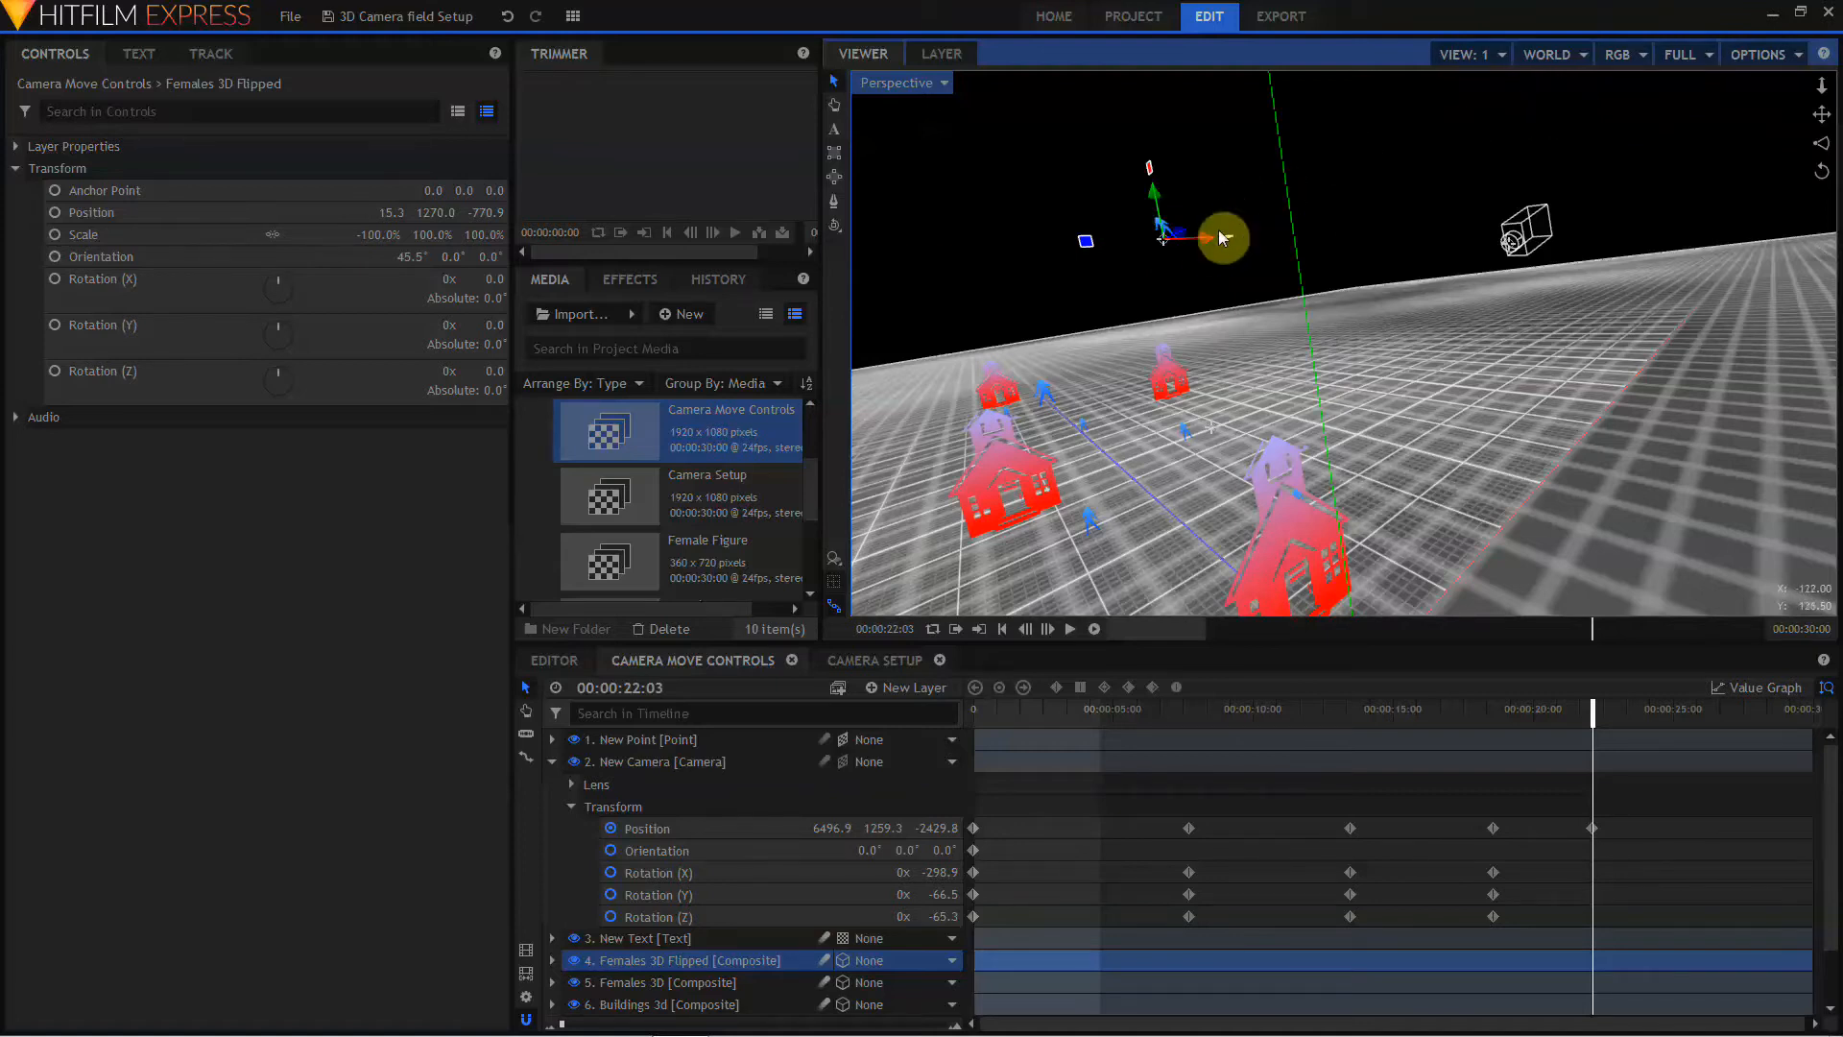
left_click_drag(1202, 239, 1234, 279)
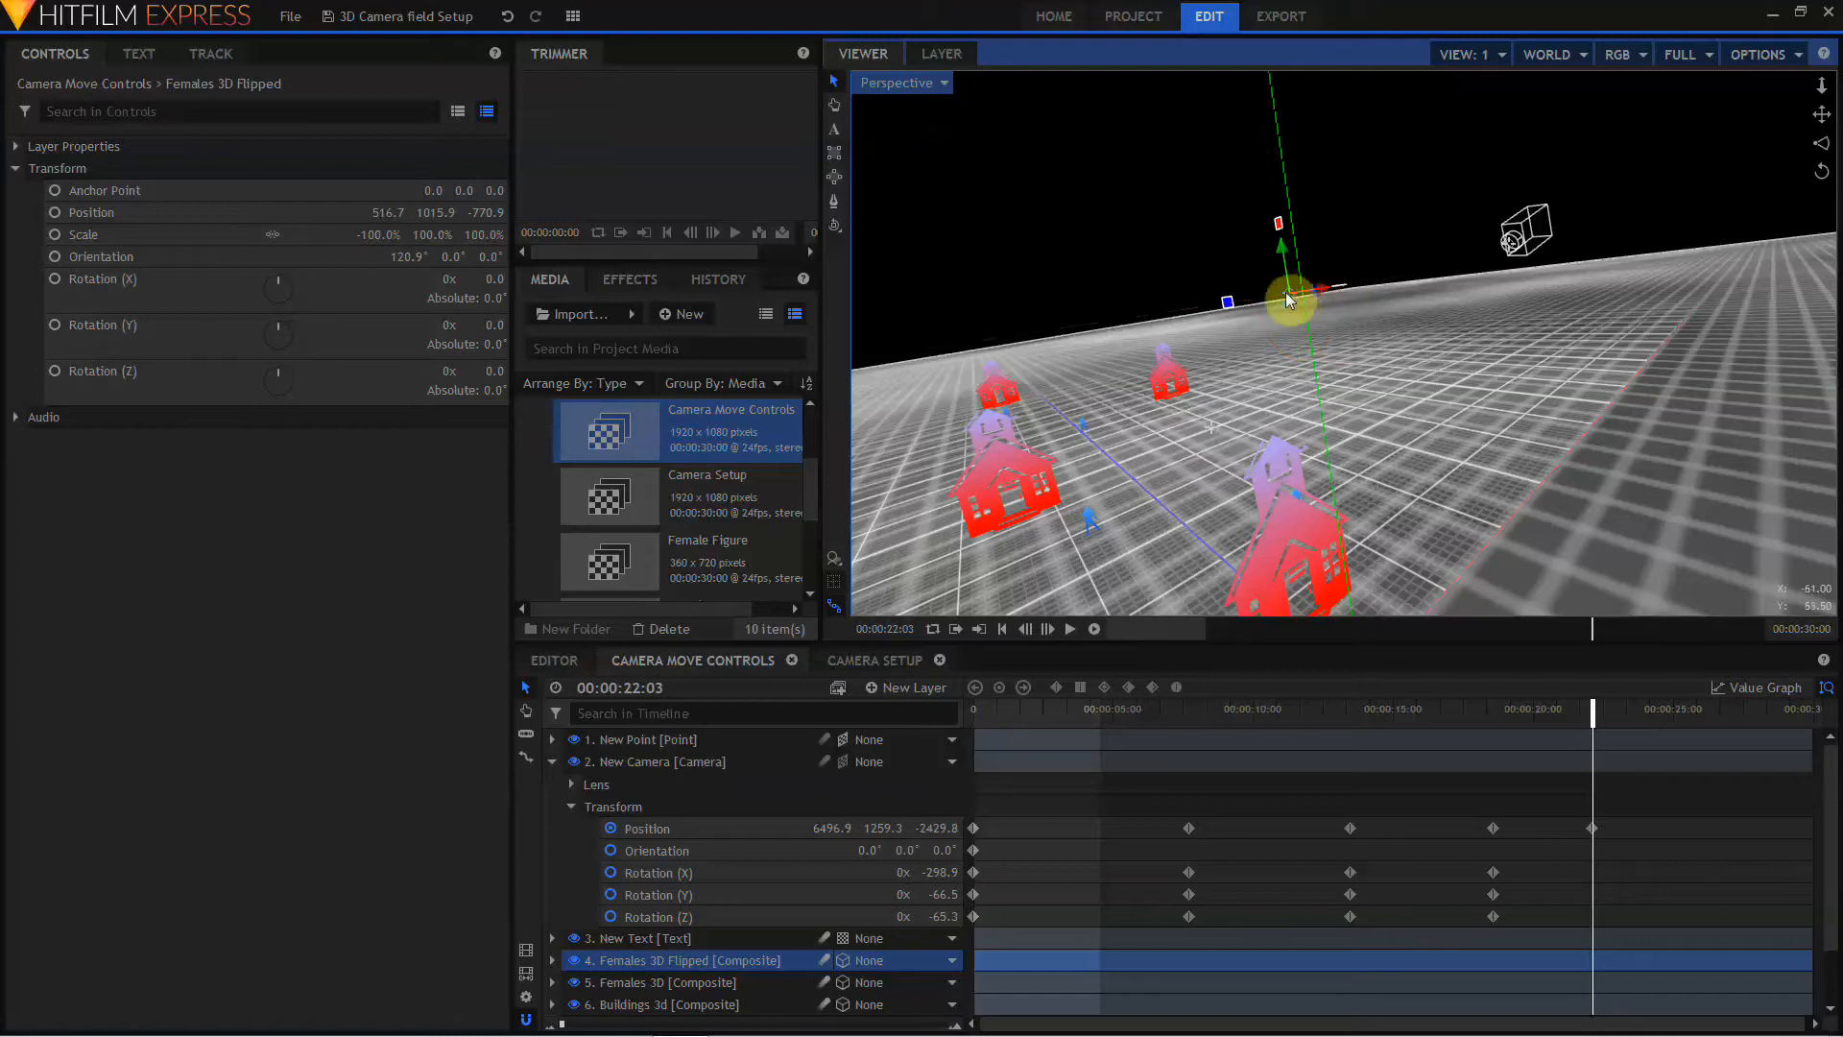
Step: Switch the control widget to View orientation and move the Females 3D Flipped layer freely above the buildings
left_click(1547, 54)
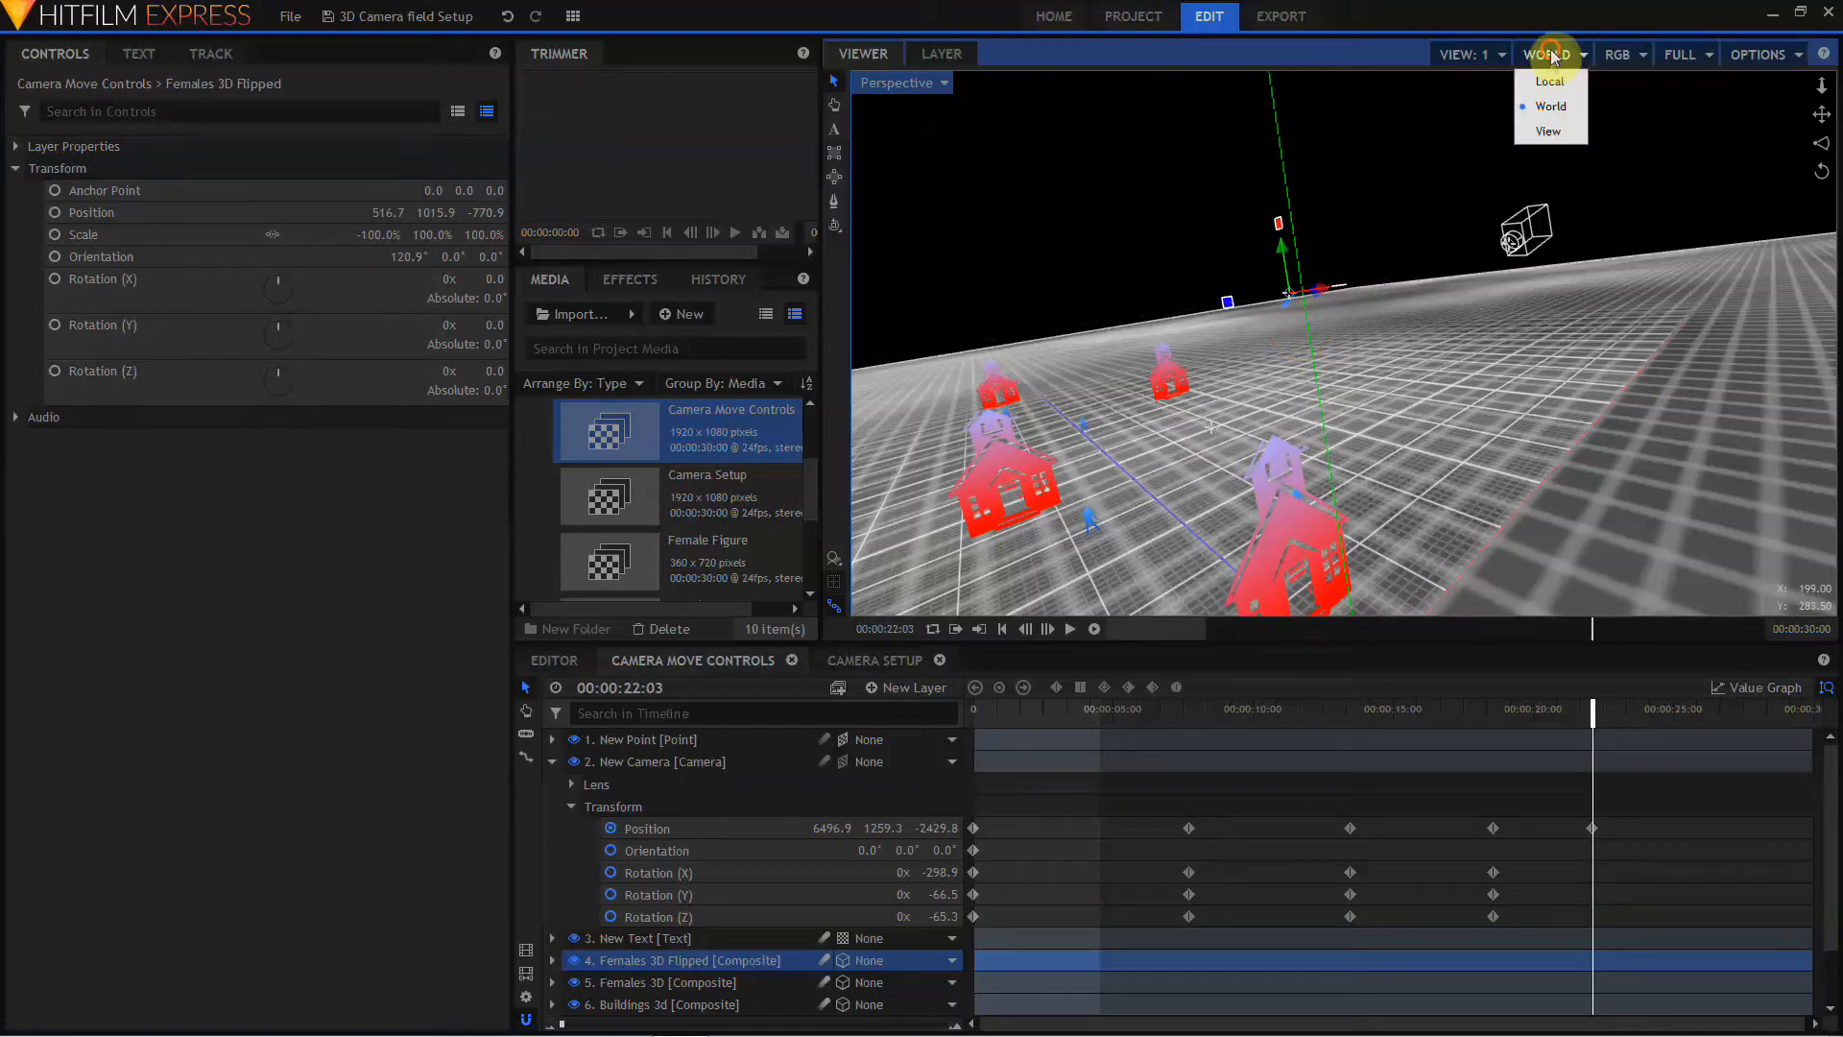
left_click(1553, 132)
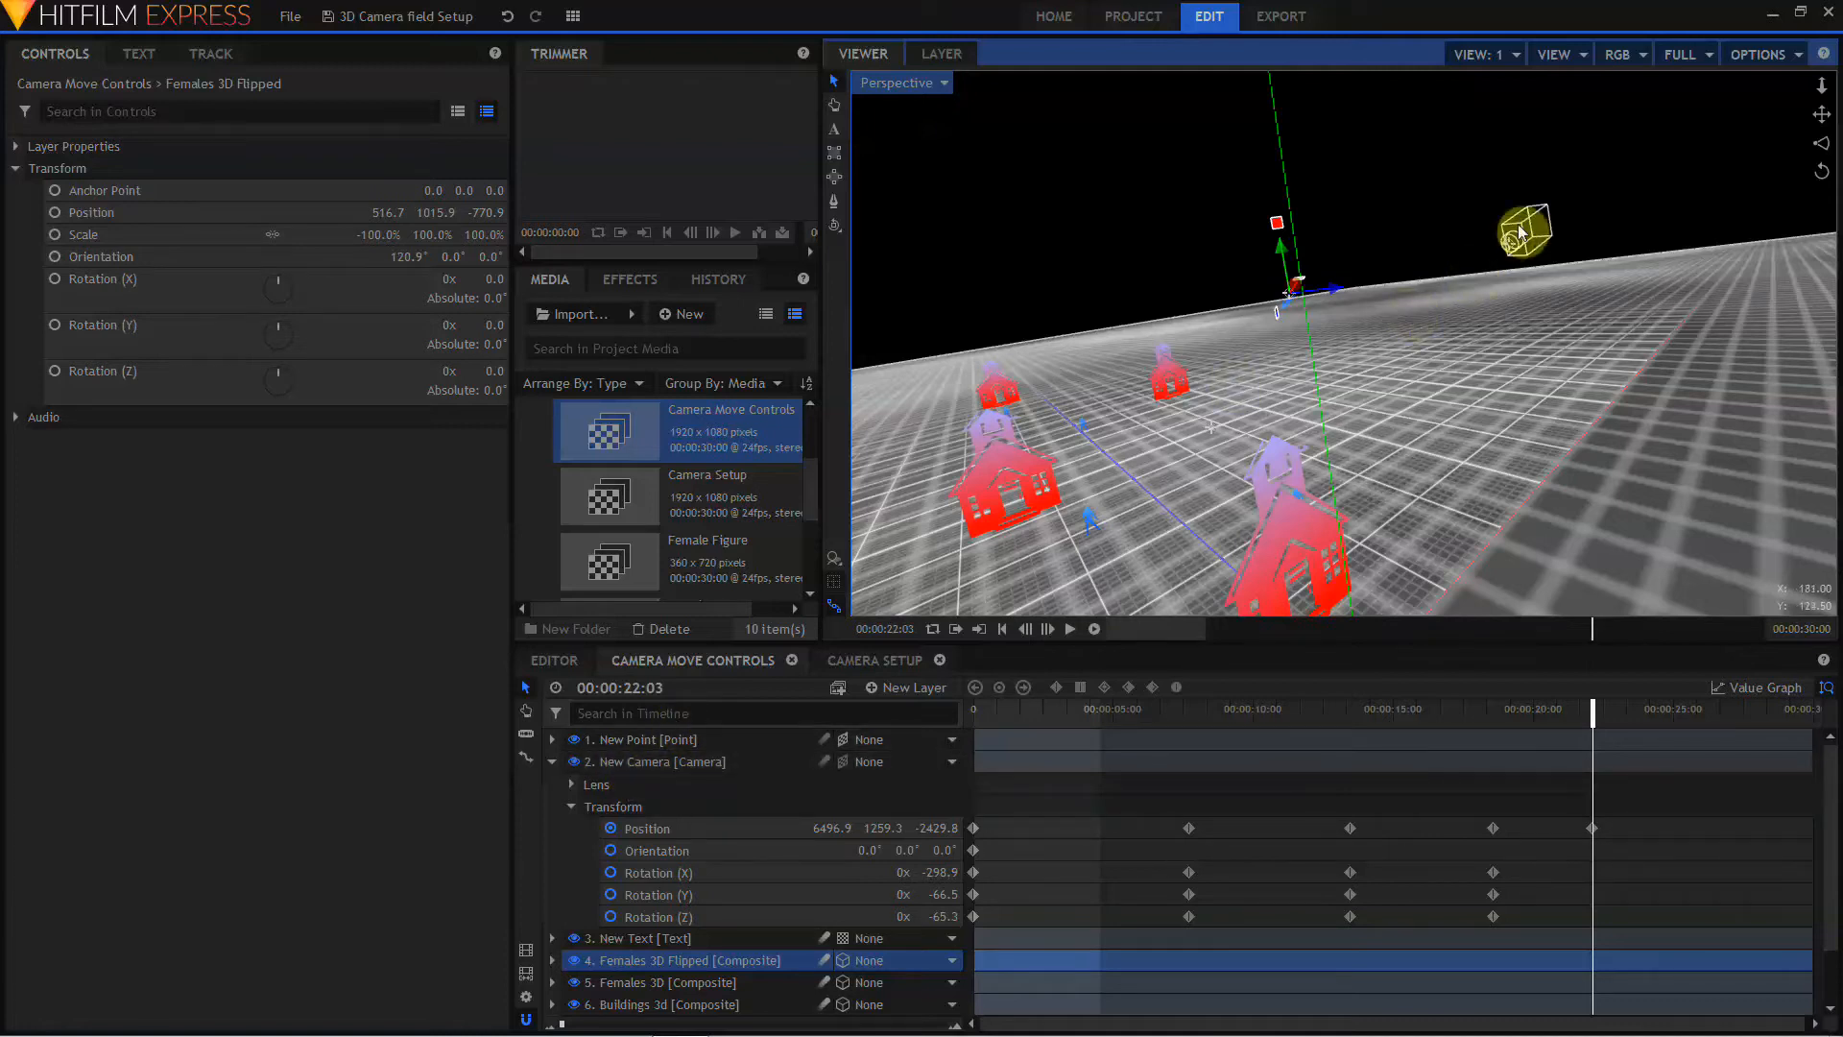
left_click_drag(1292, 288, 1215, 207)
left_click_drag(1155, 119, 1103, 226)
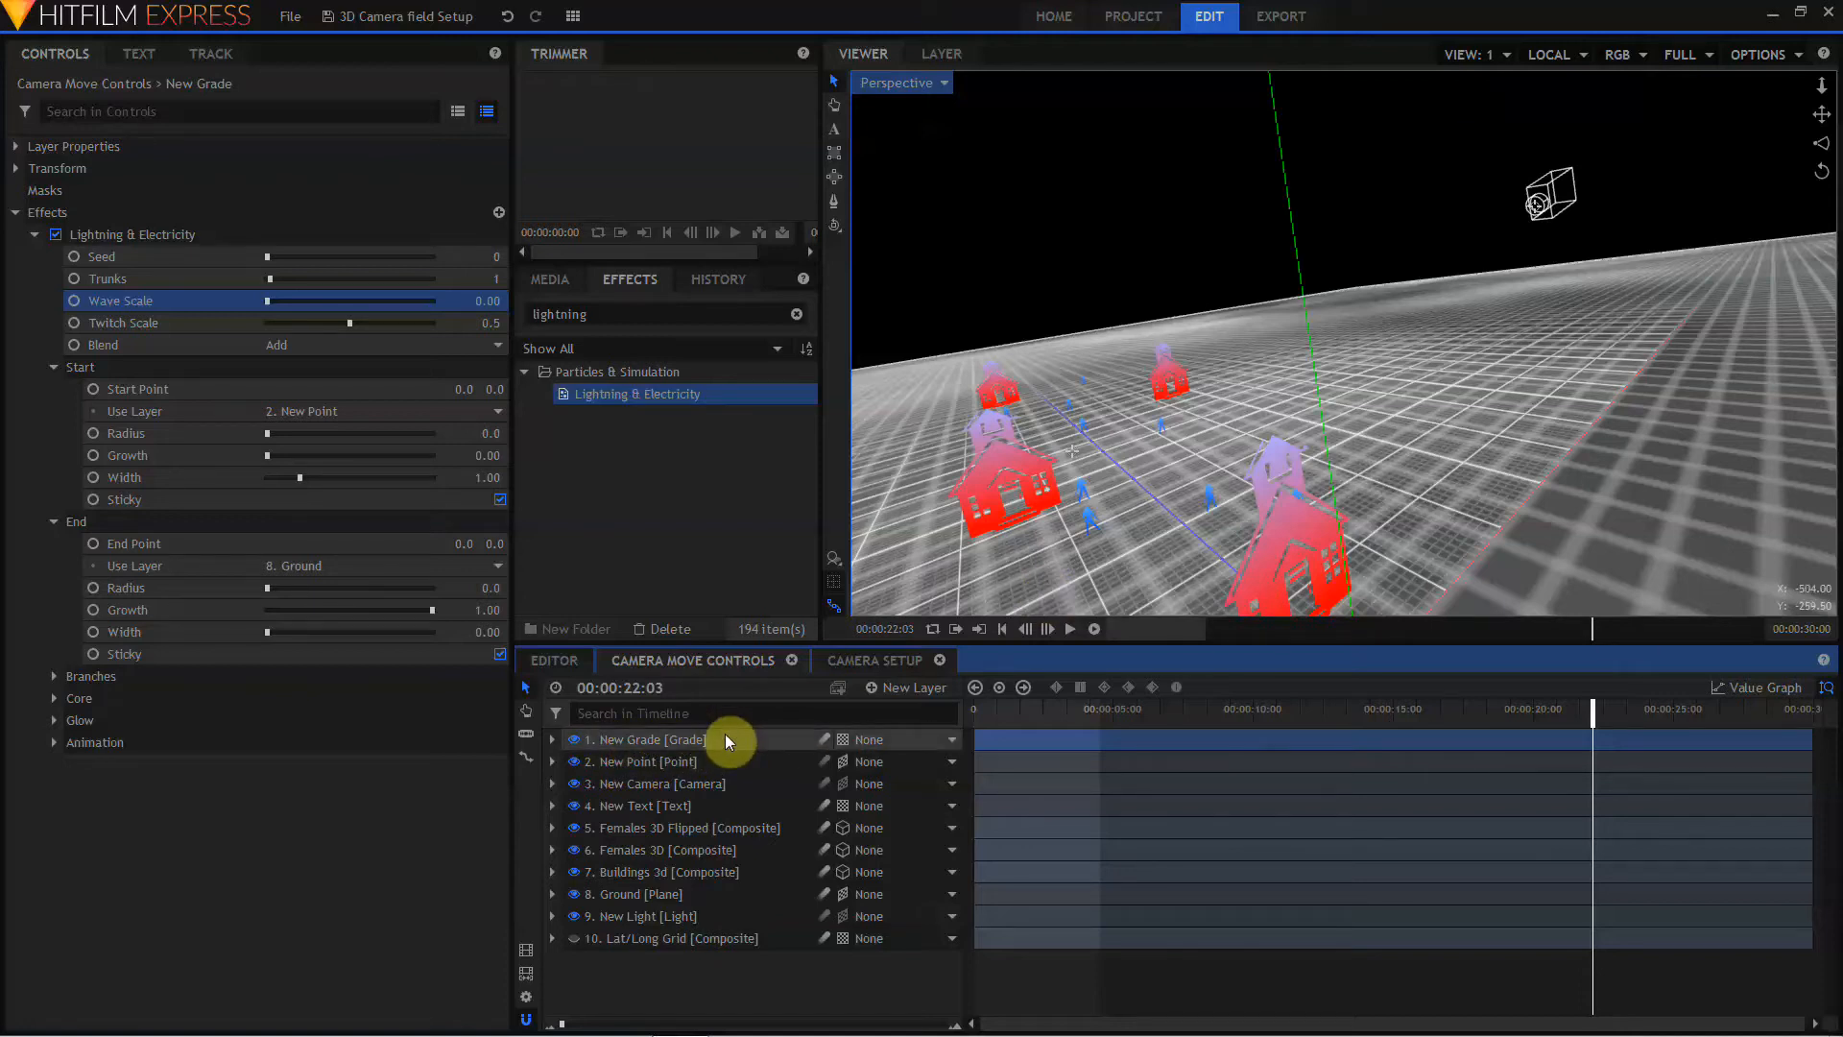
Step: Select the Ground plane and switch the viewer to Active Camera to examine the lightning between New Point and Ground
left_click(672, 759)
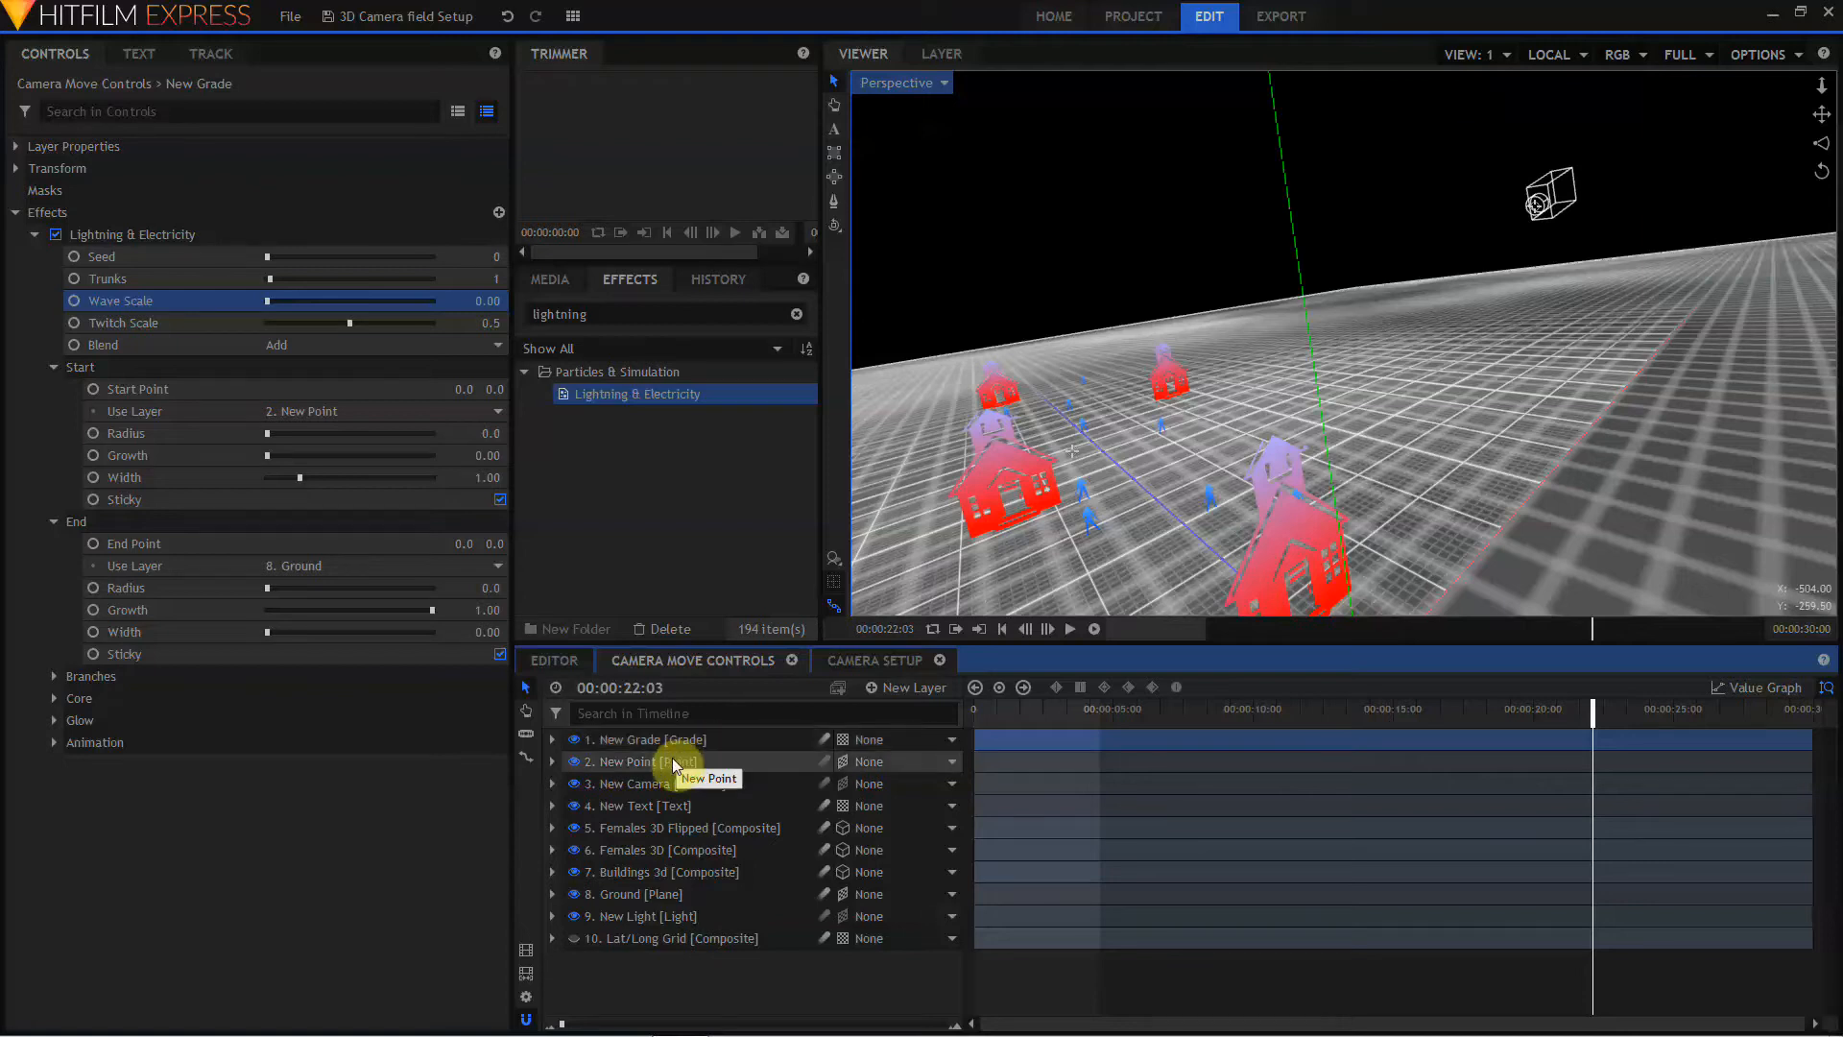
left_click(642, 892)
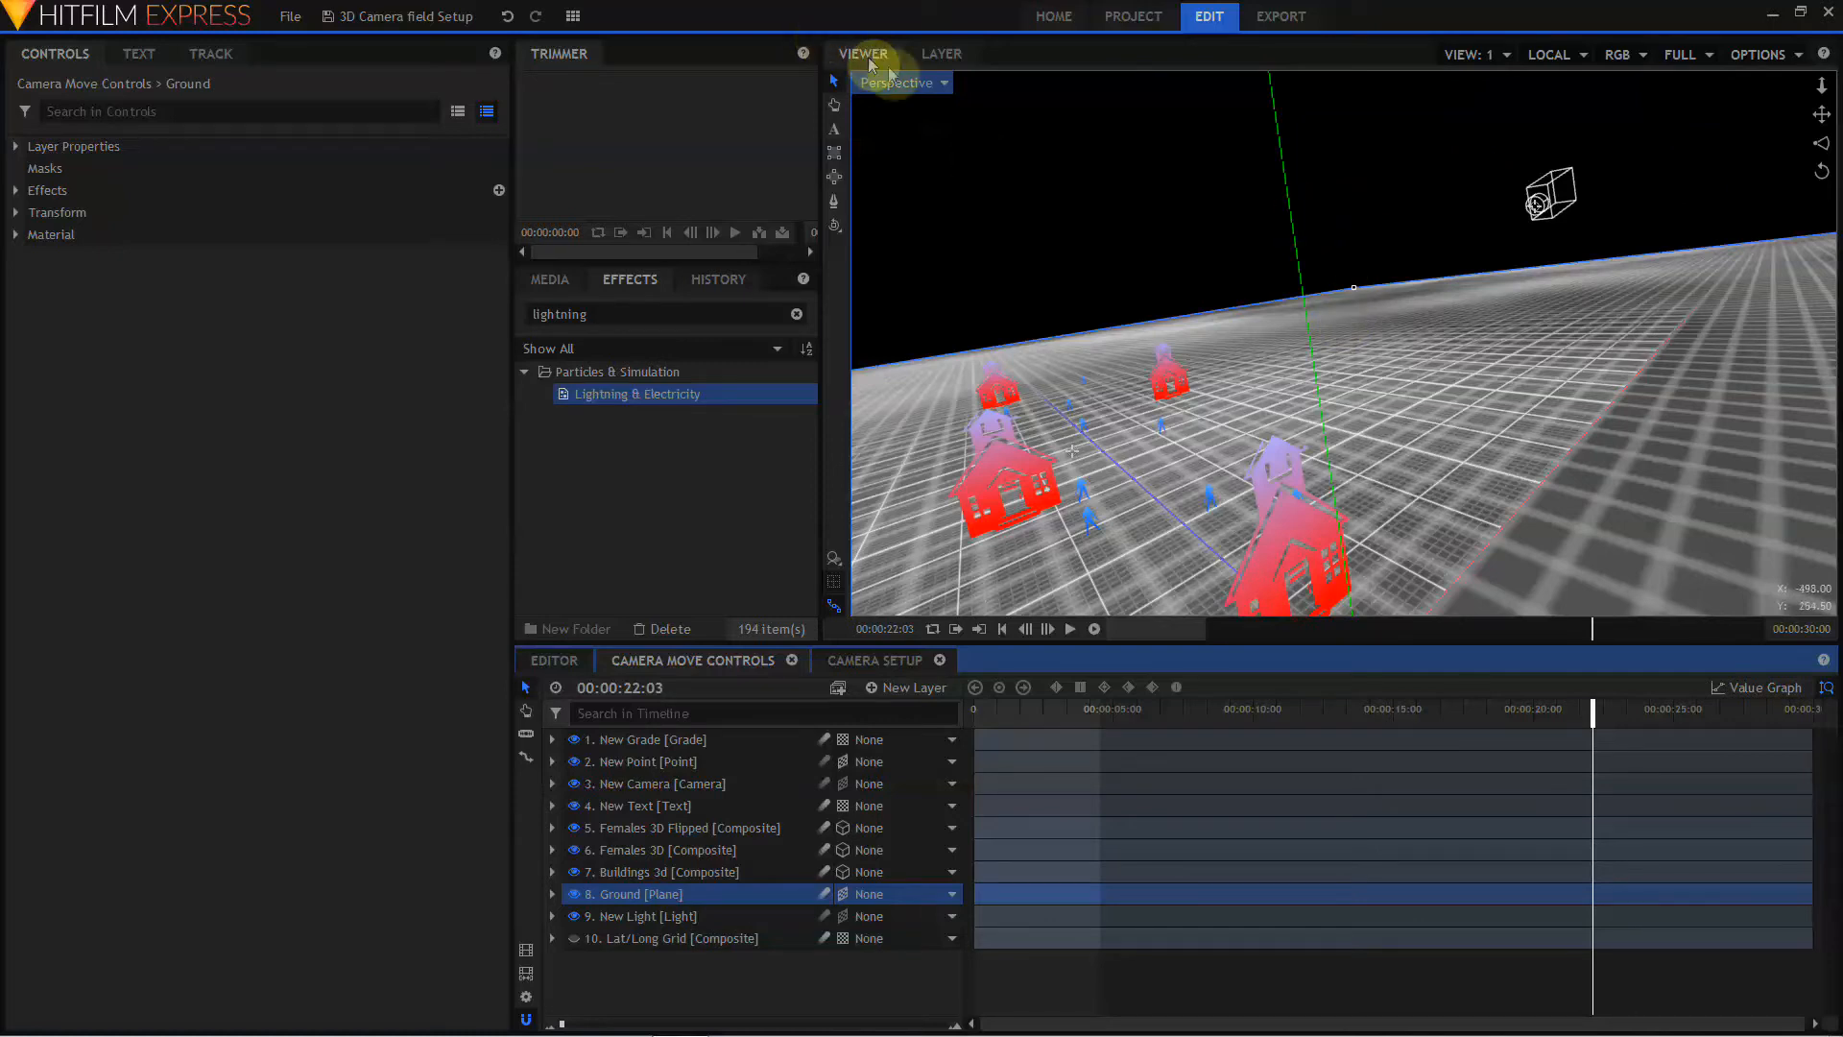
left_click(898, 82)
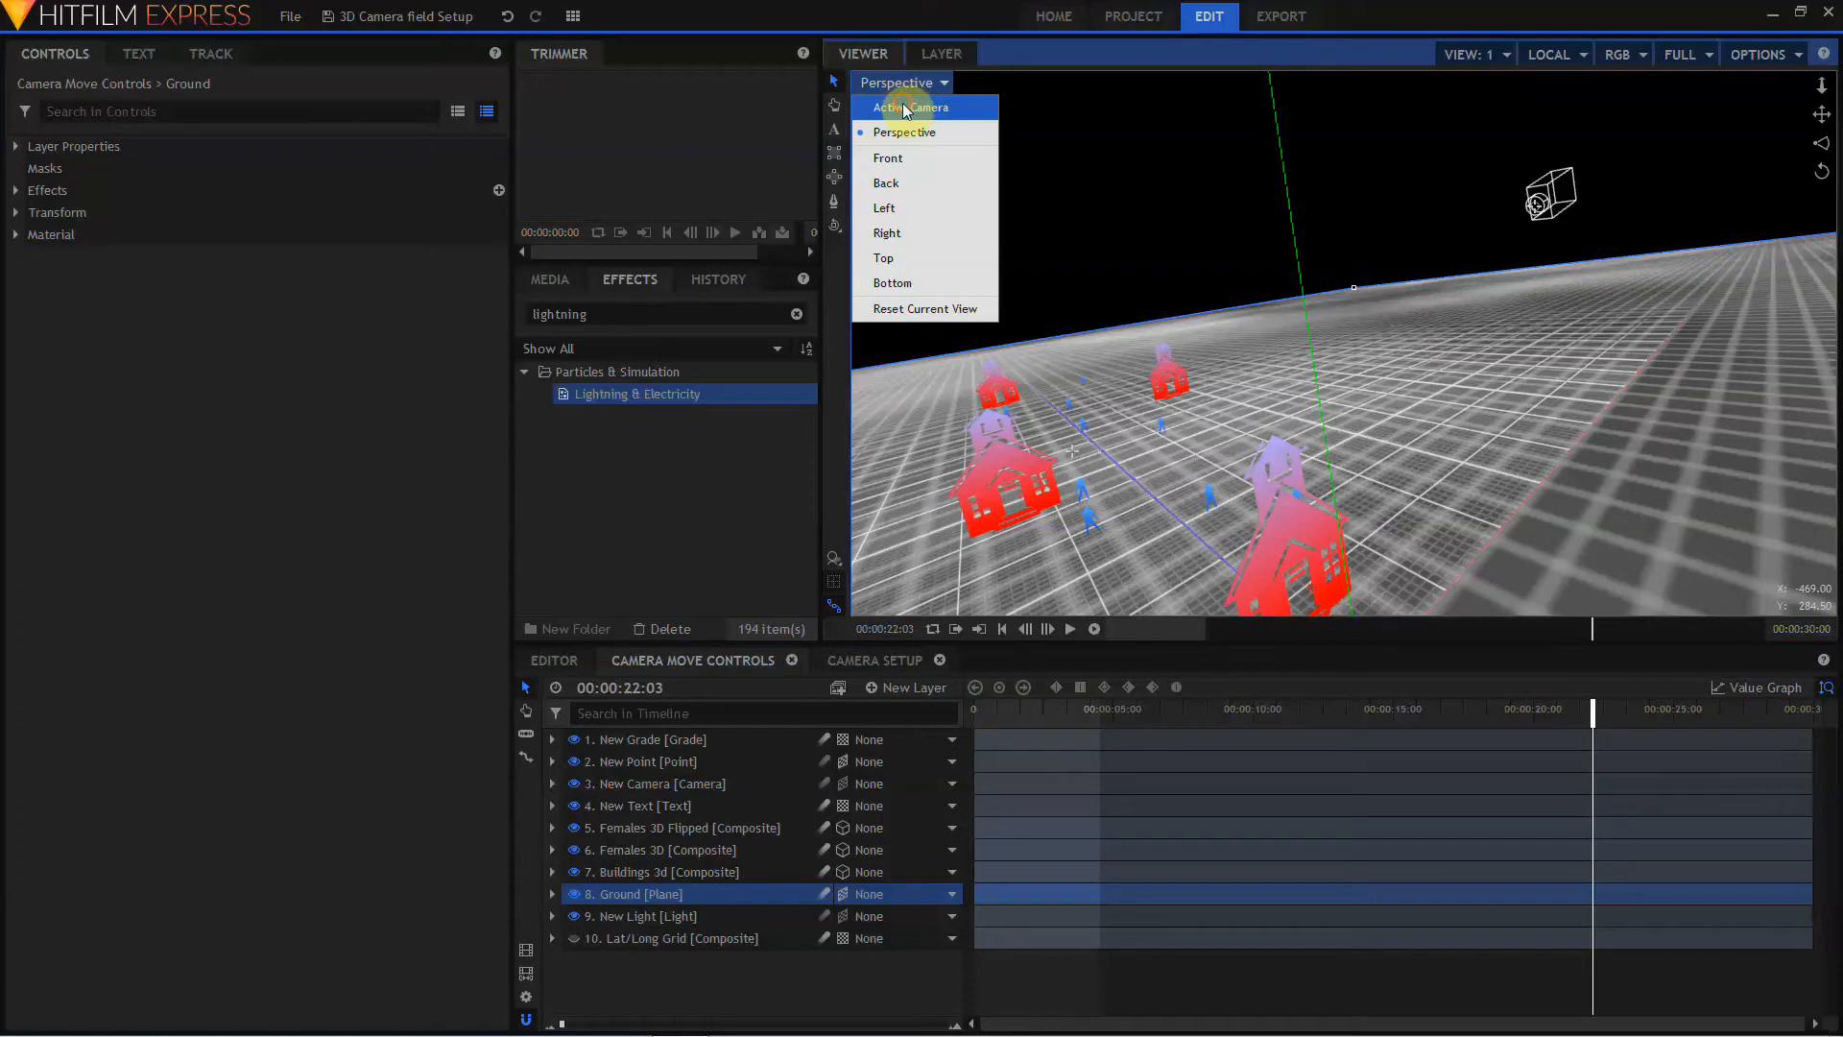
left_click(906, 108)
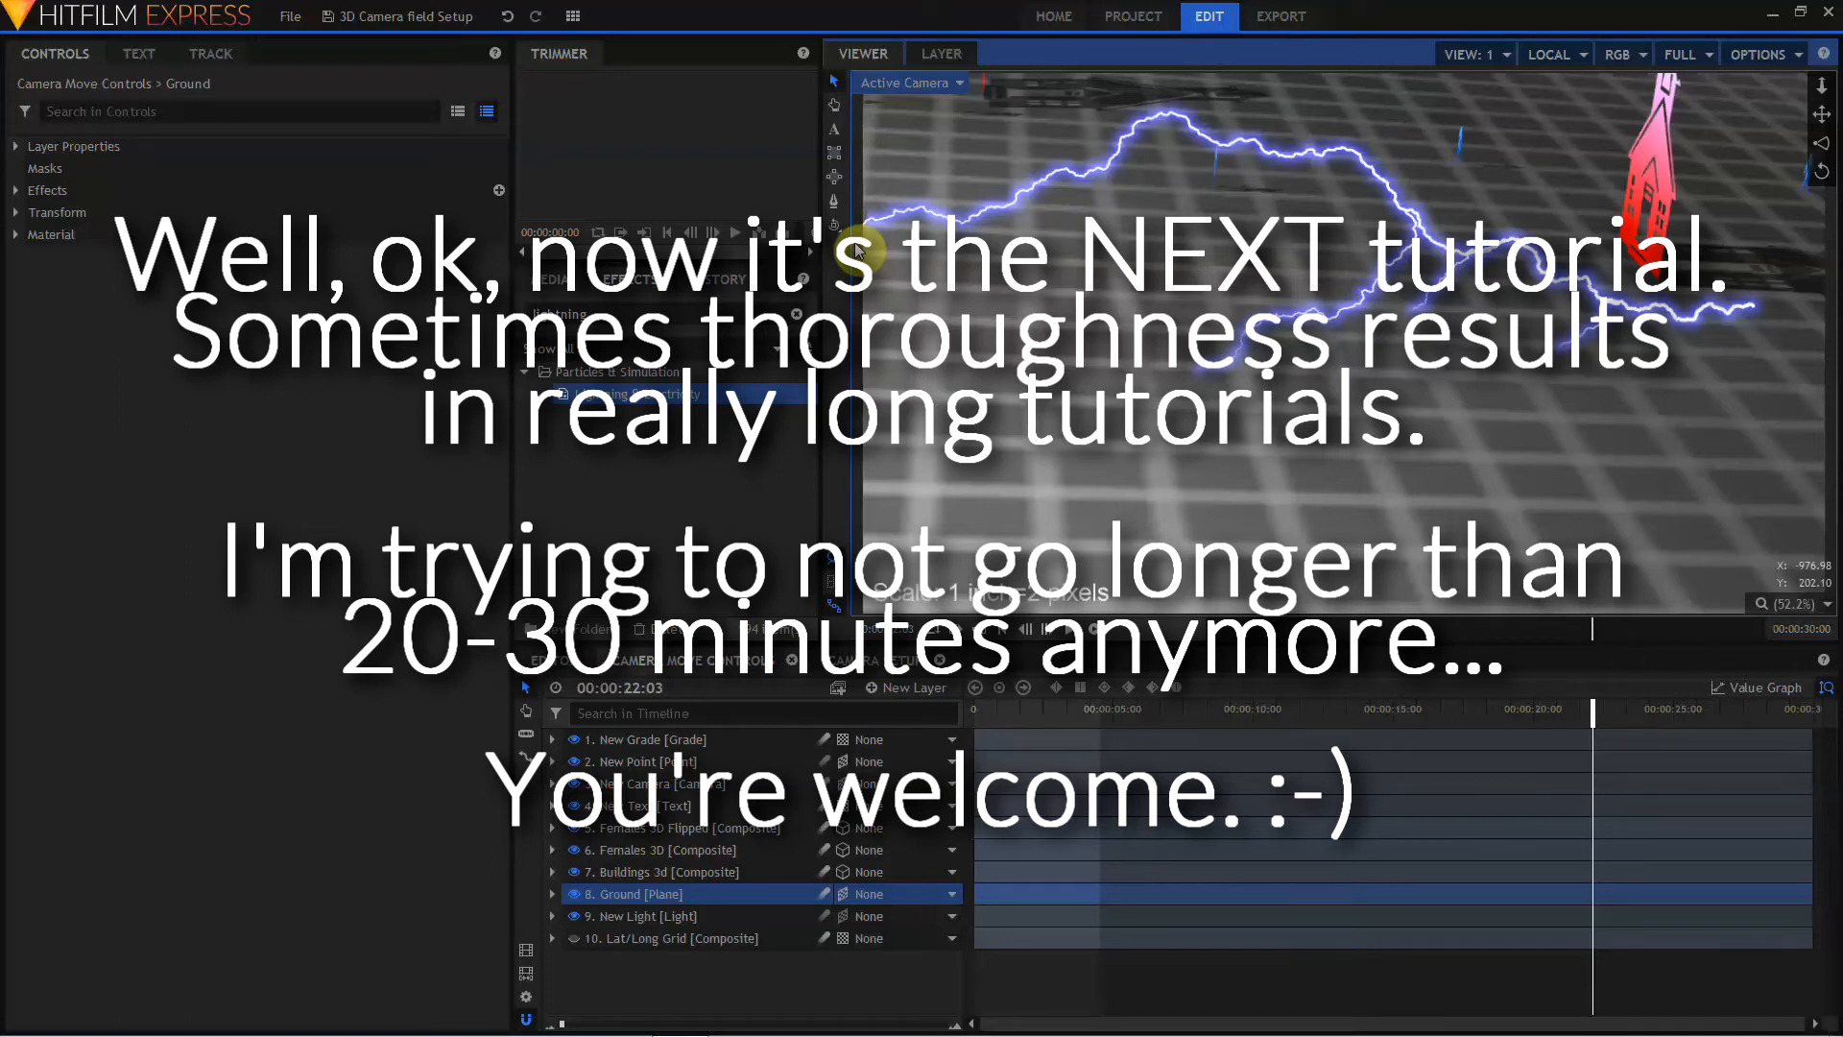
left_click(1020, 722)
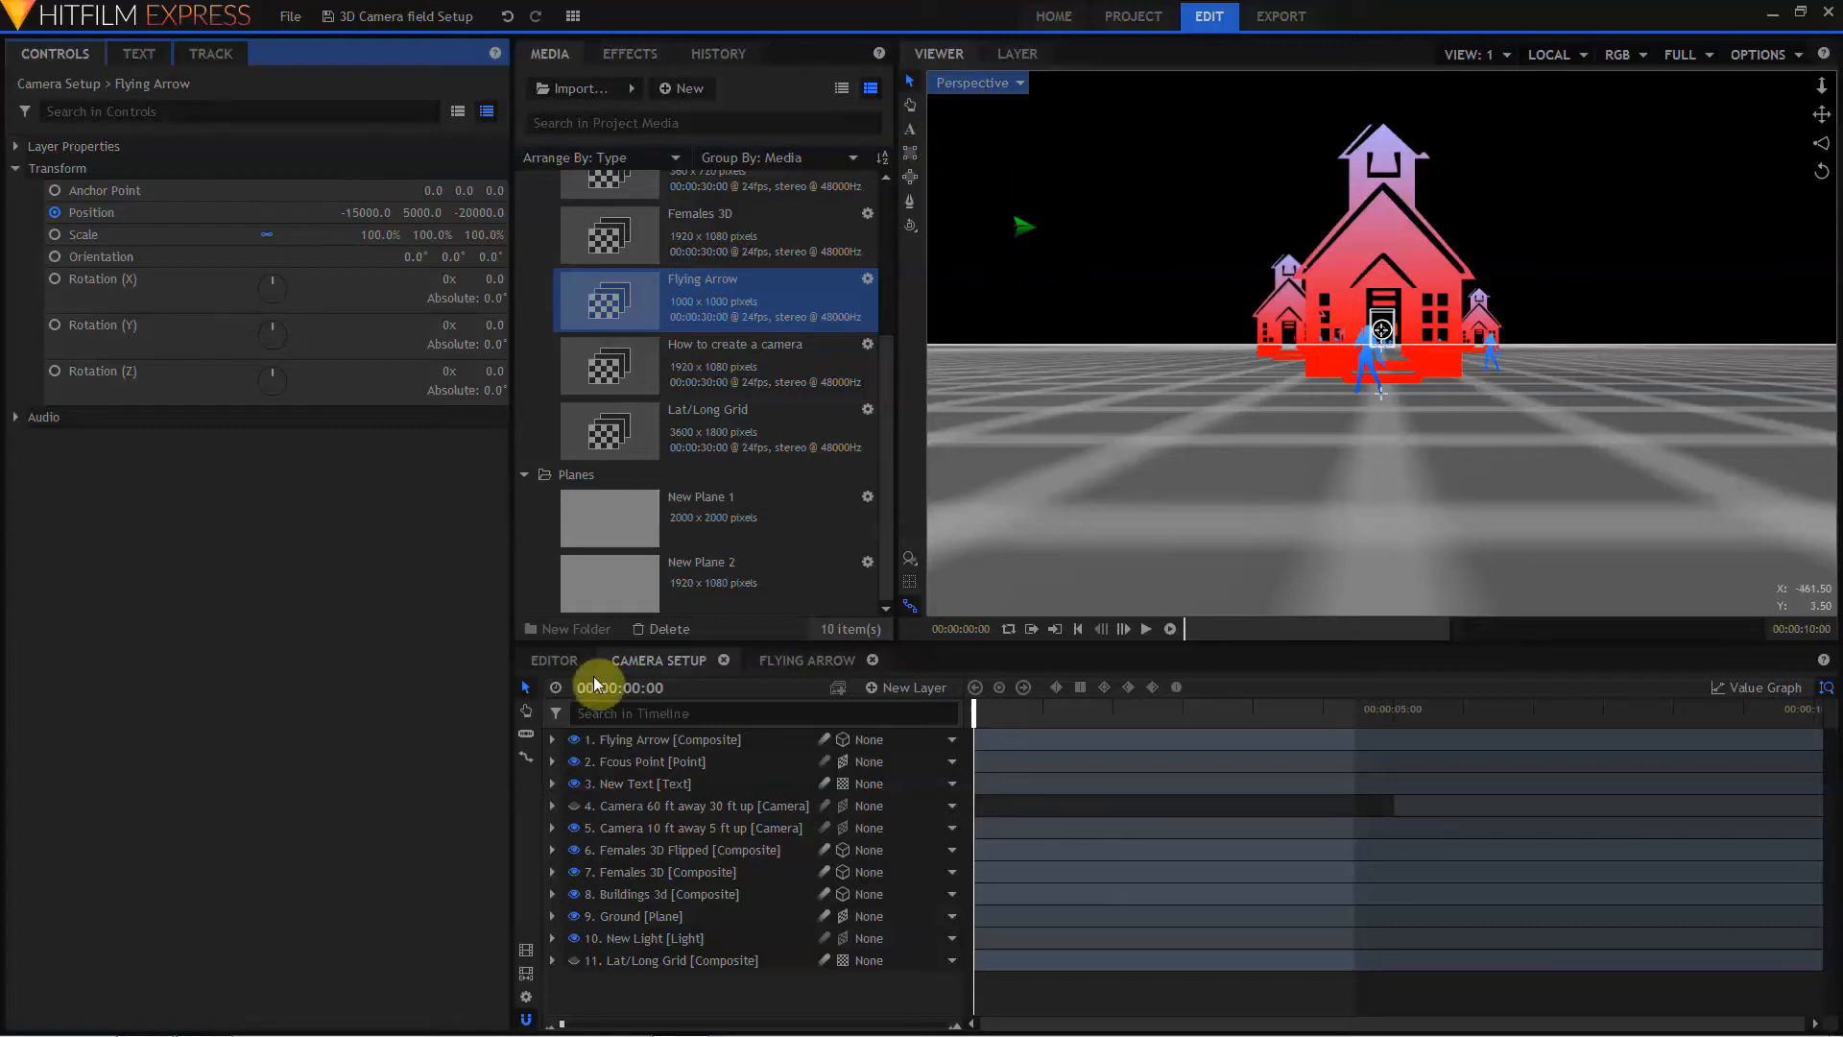
Step: In Camera Setup, select the Flying Arrow layer at 00:00:00:00 and switch the viewer to Active Camera
left_click(606, 757)
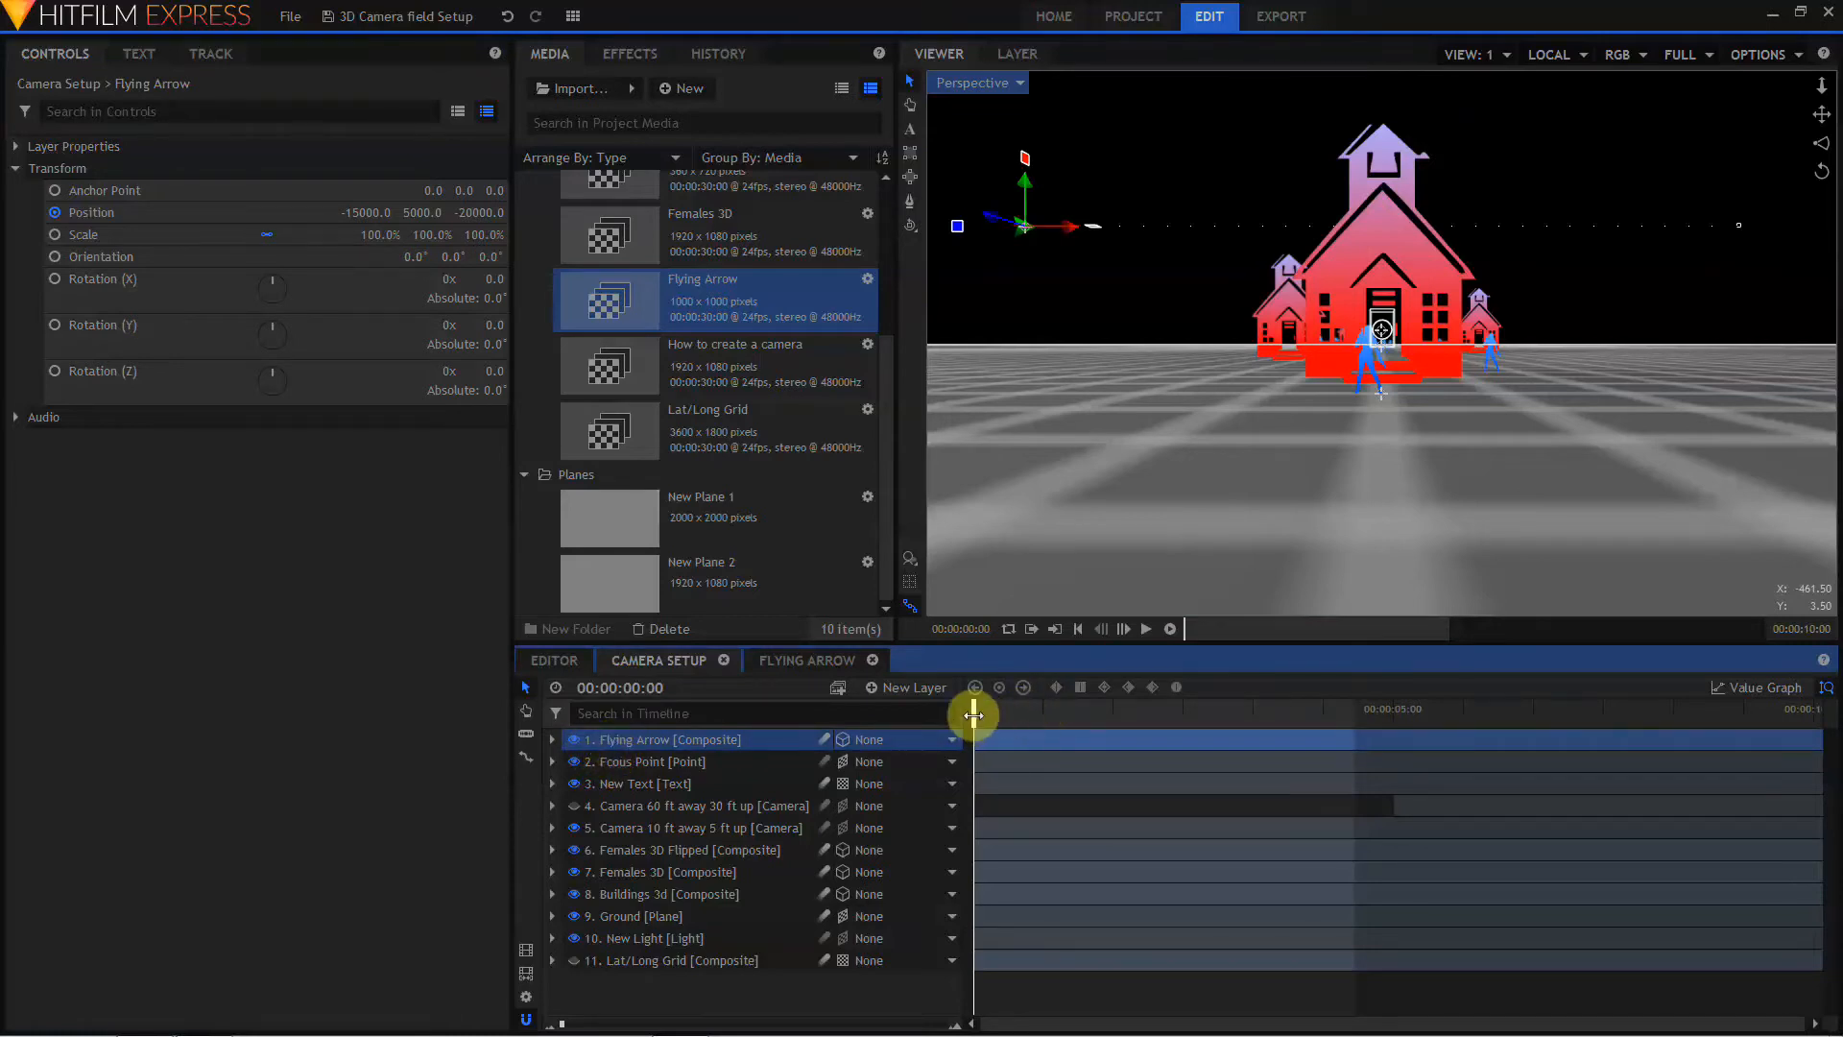
mouse_move(978, 716)
left_mouse_down()
mouse_move(1827, 660)
mouse_move(1193, 720)
mouse_move(957, 718)
left_mouse_up()
left_click(945, 96)
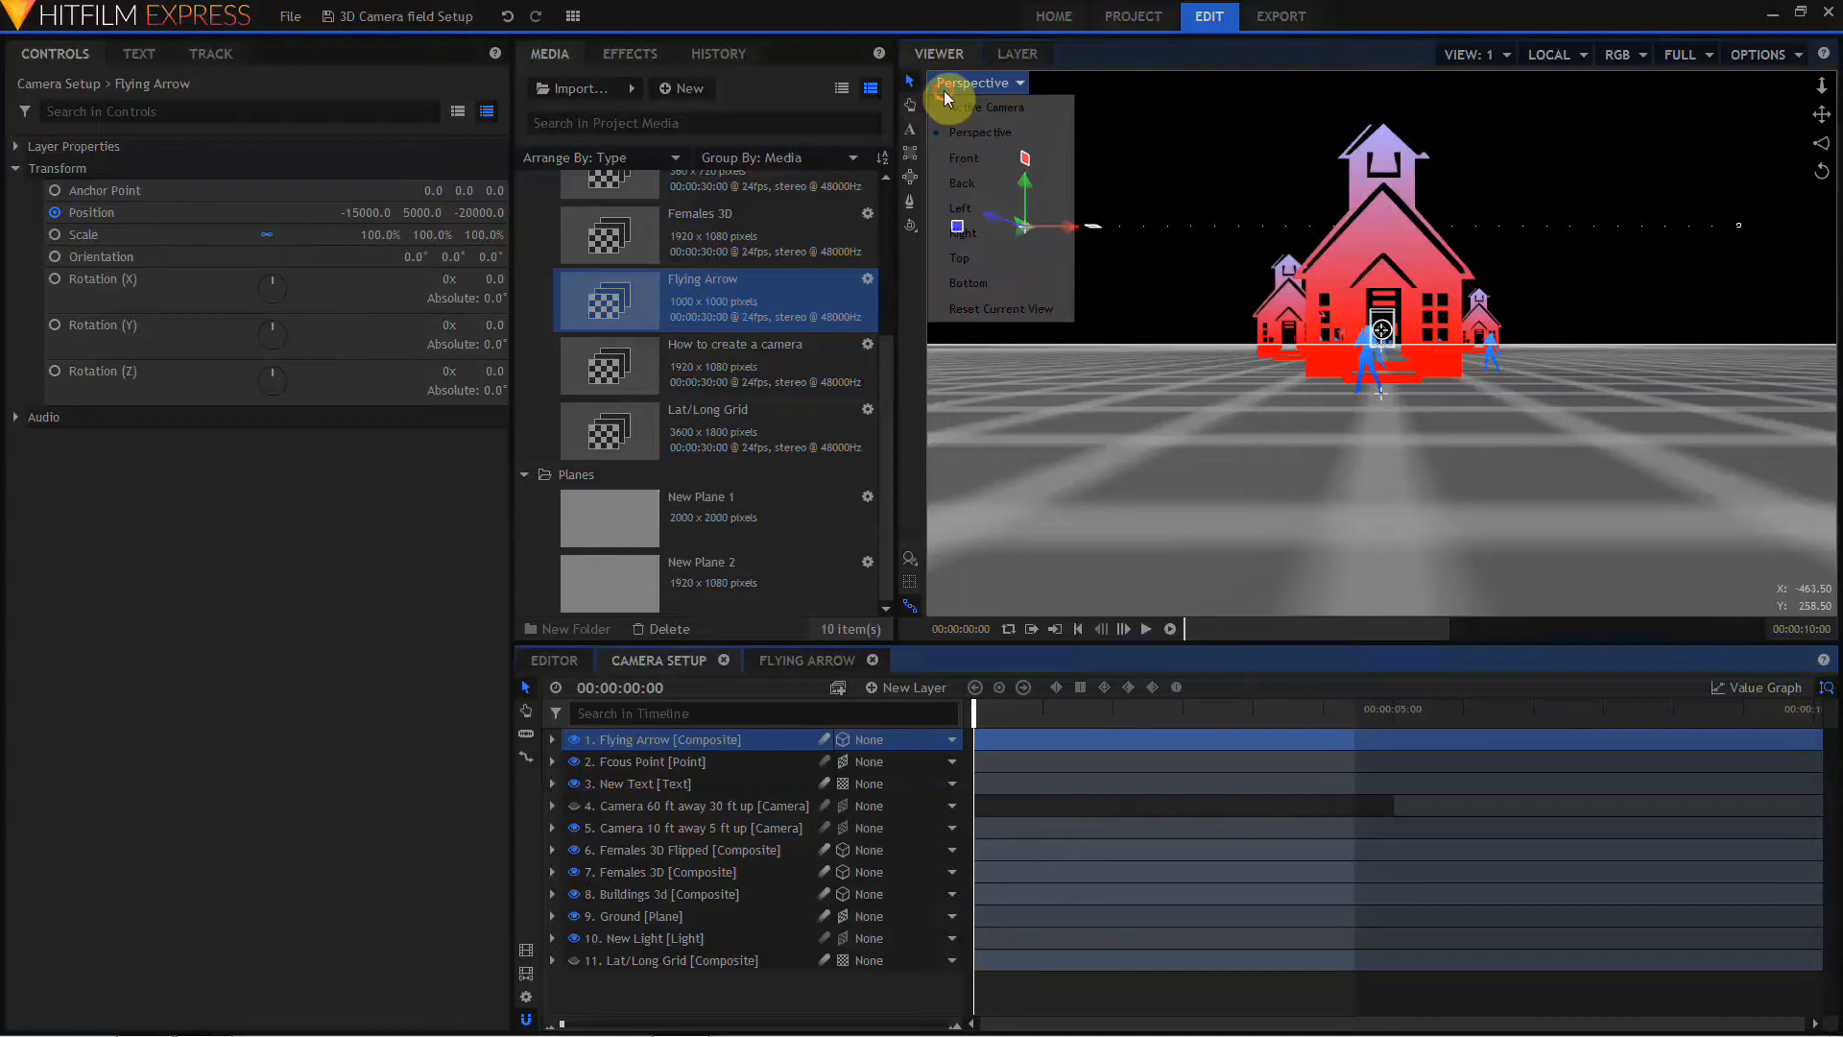
left_click(951, 104)
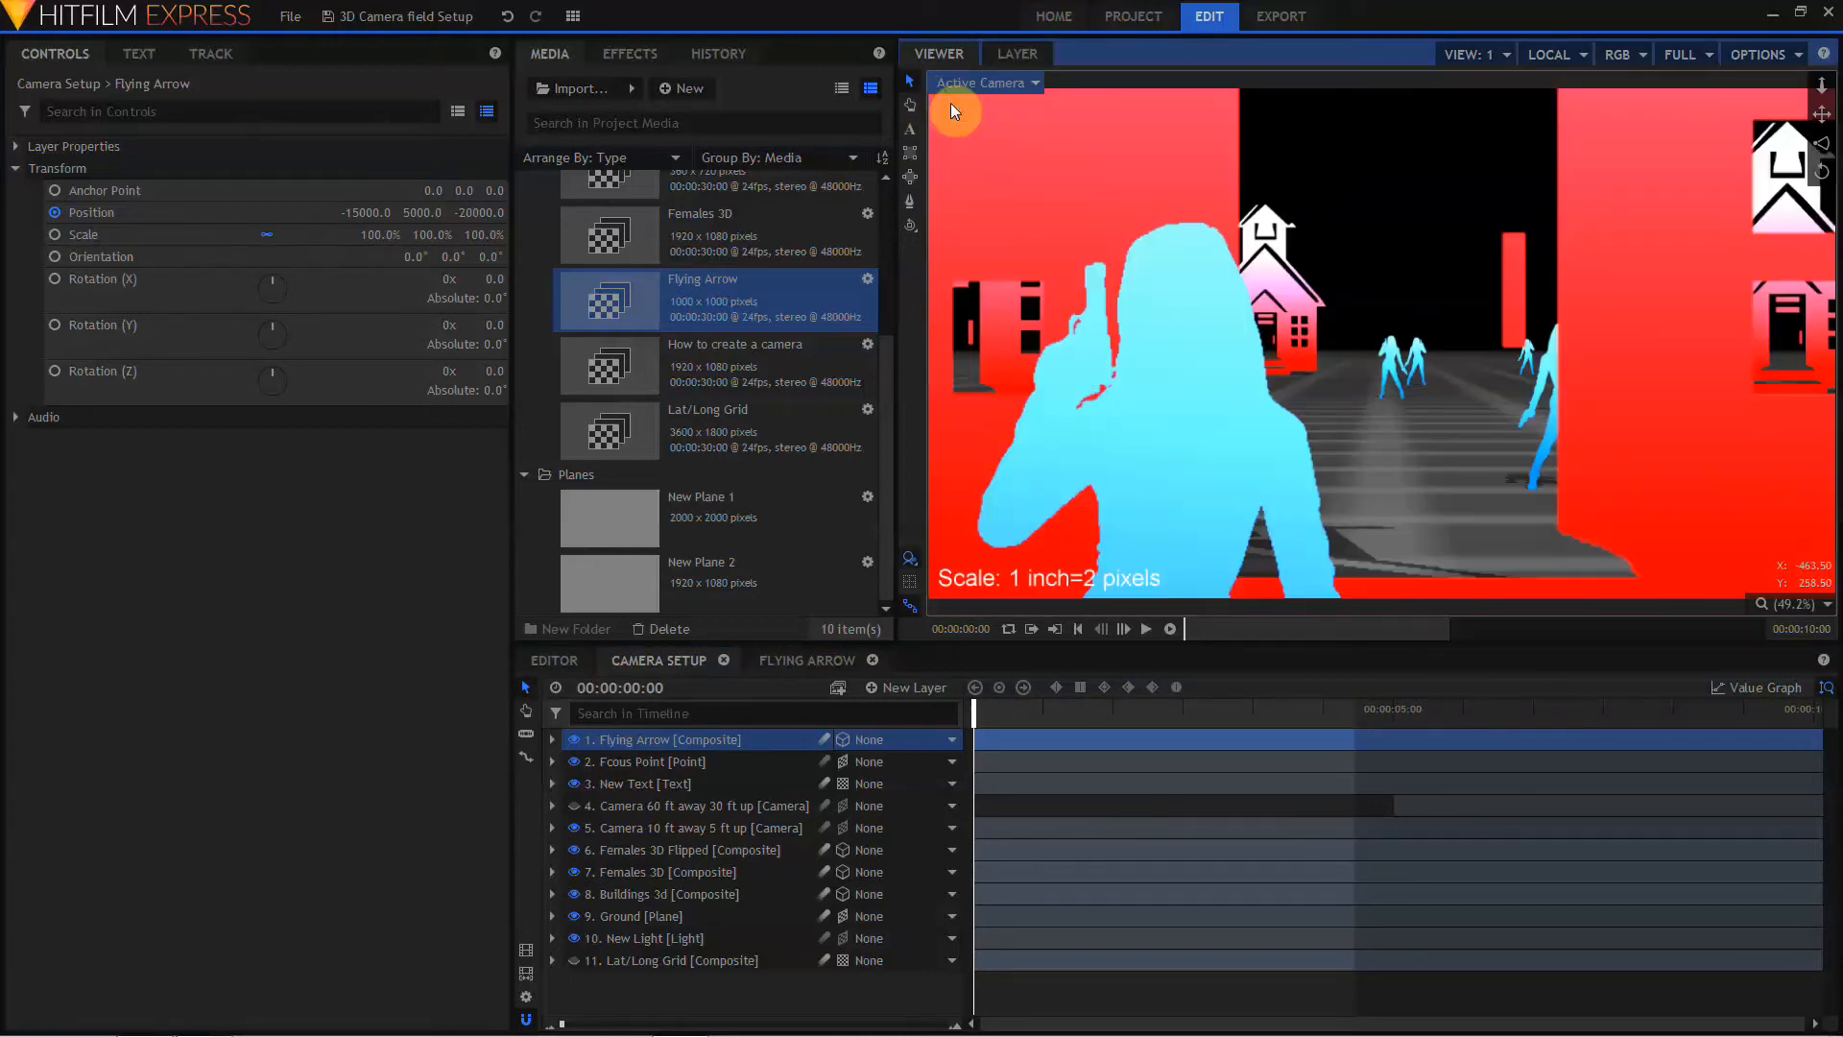
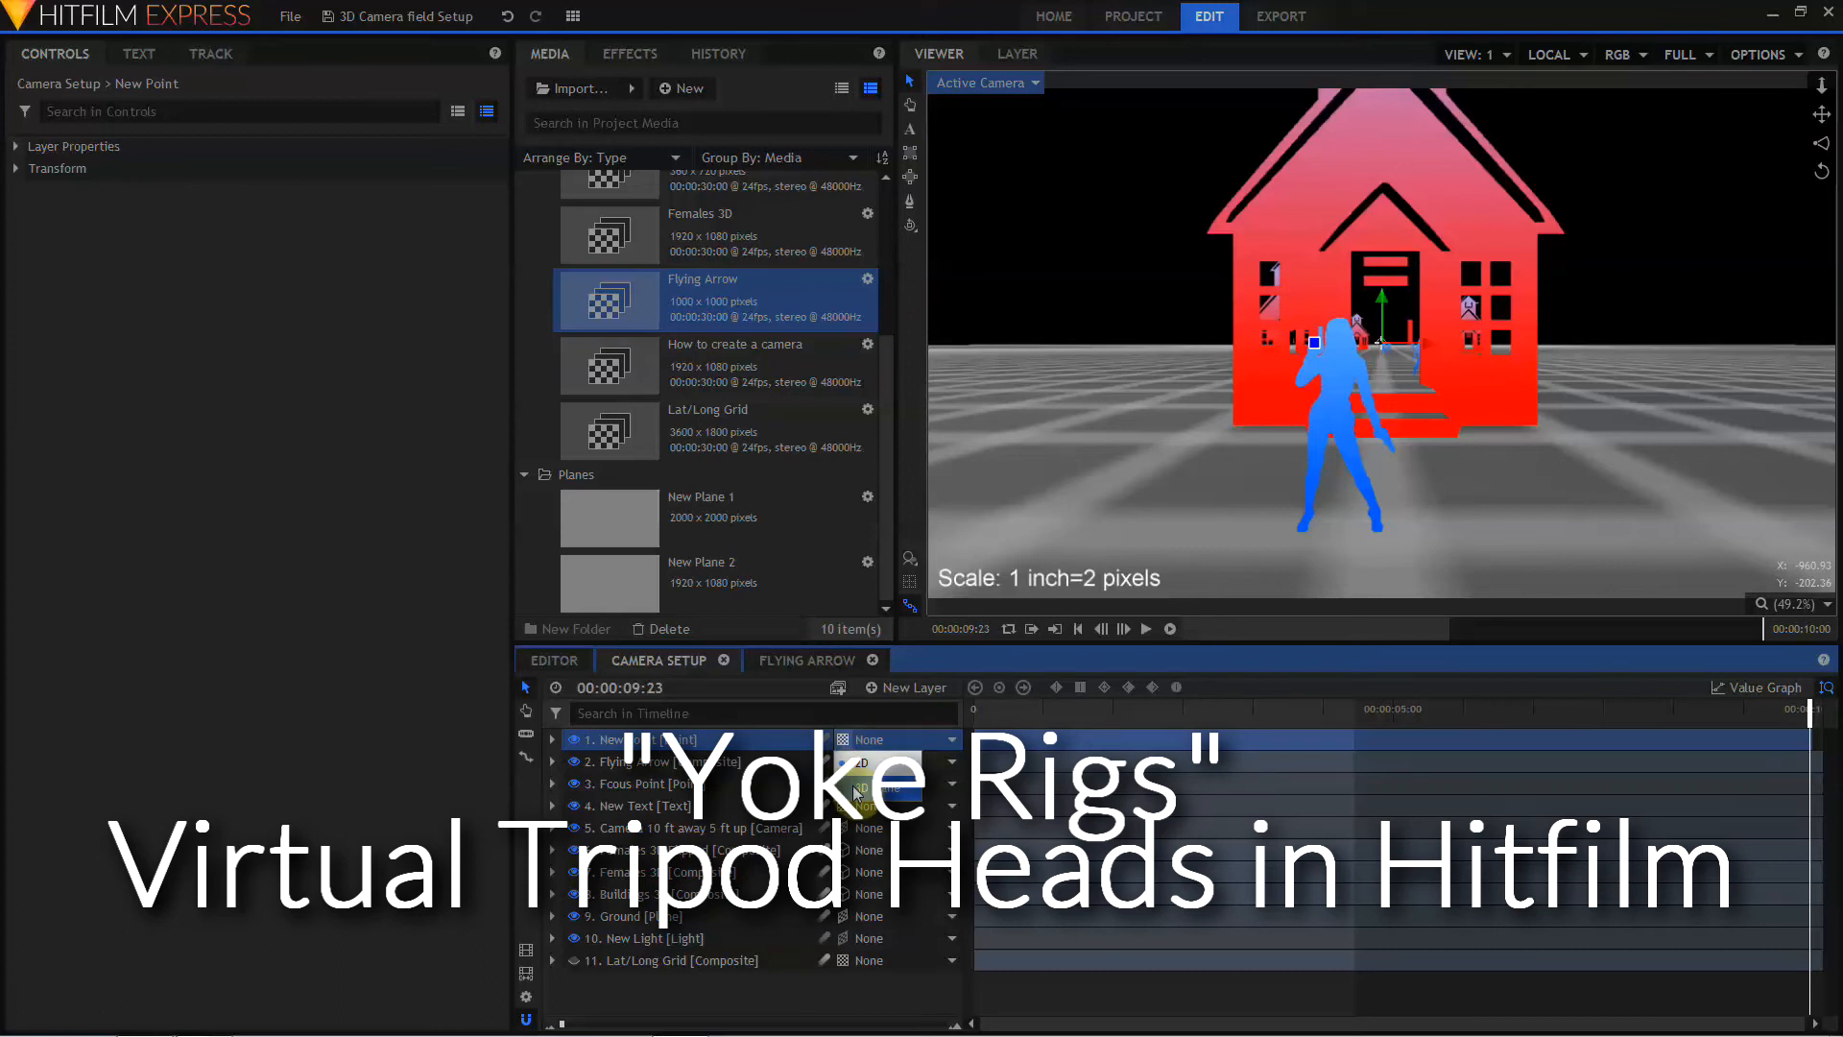
Step: Make the New Point layer 3D and parent it to Camera 10 ft away 5 ft up
left_click(855, 793)
left_click(872, 741)
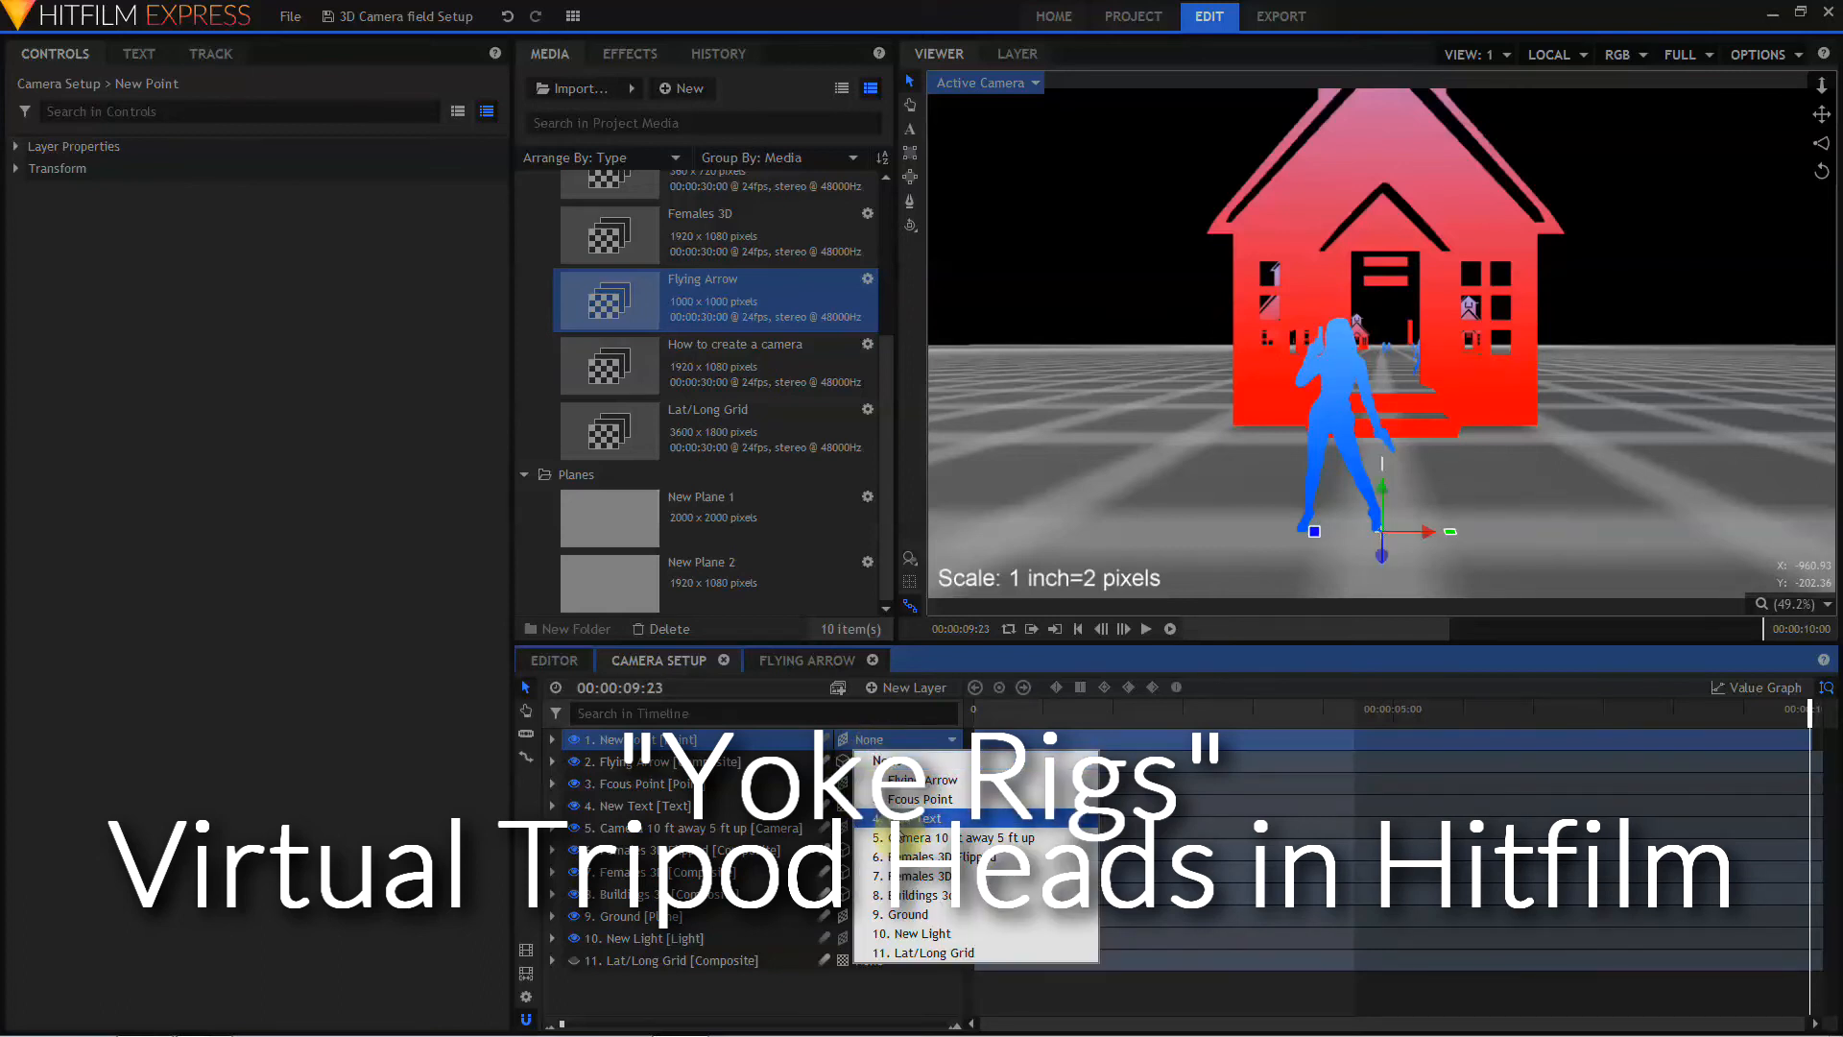
left_click(895, 838)
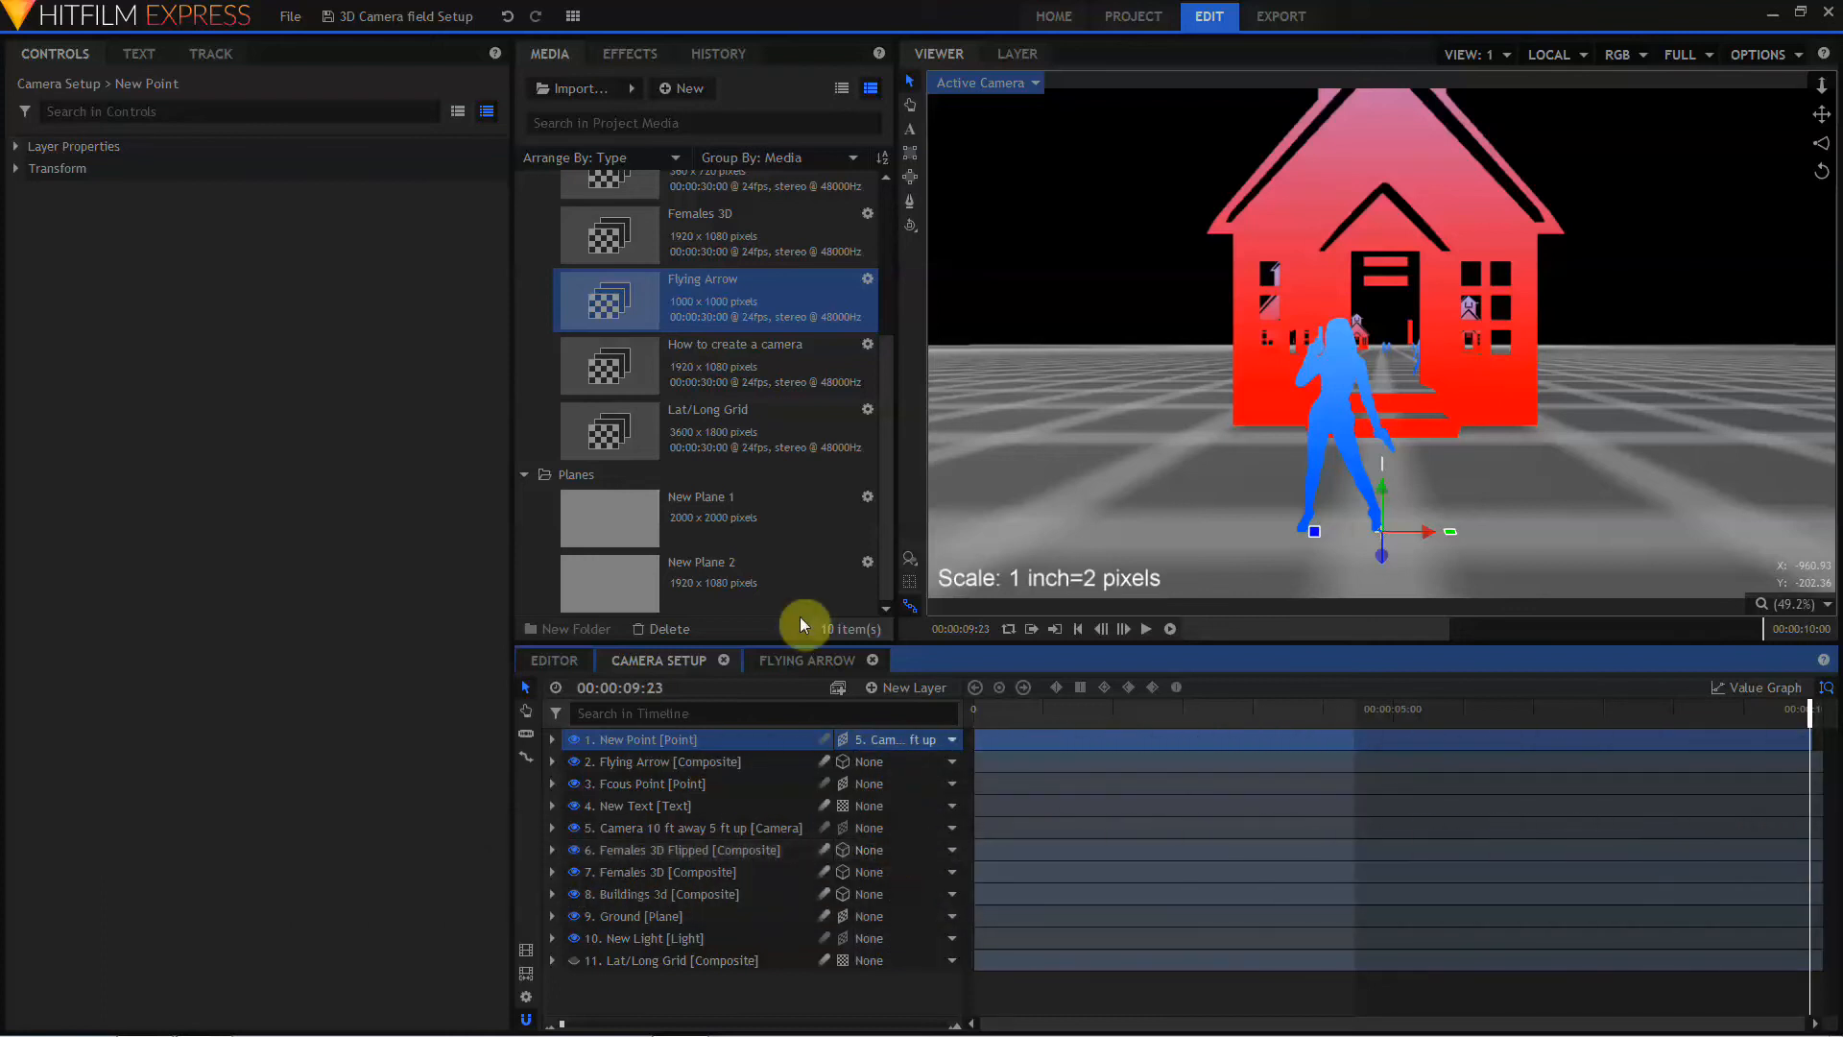
Step: Set New Point's Y and Z position to 0 so it sits exactly on its parent camera
left_click(15, 170)
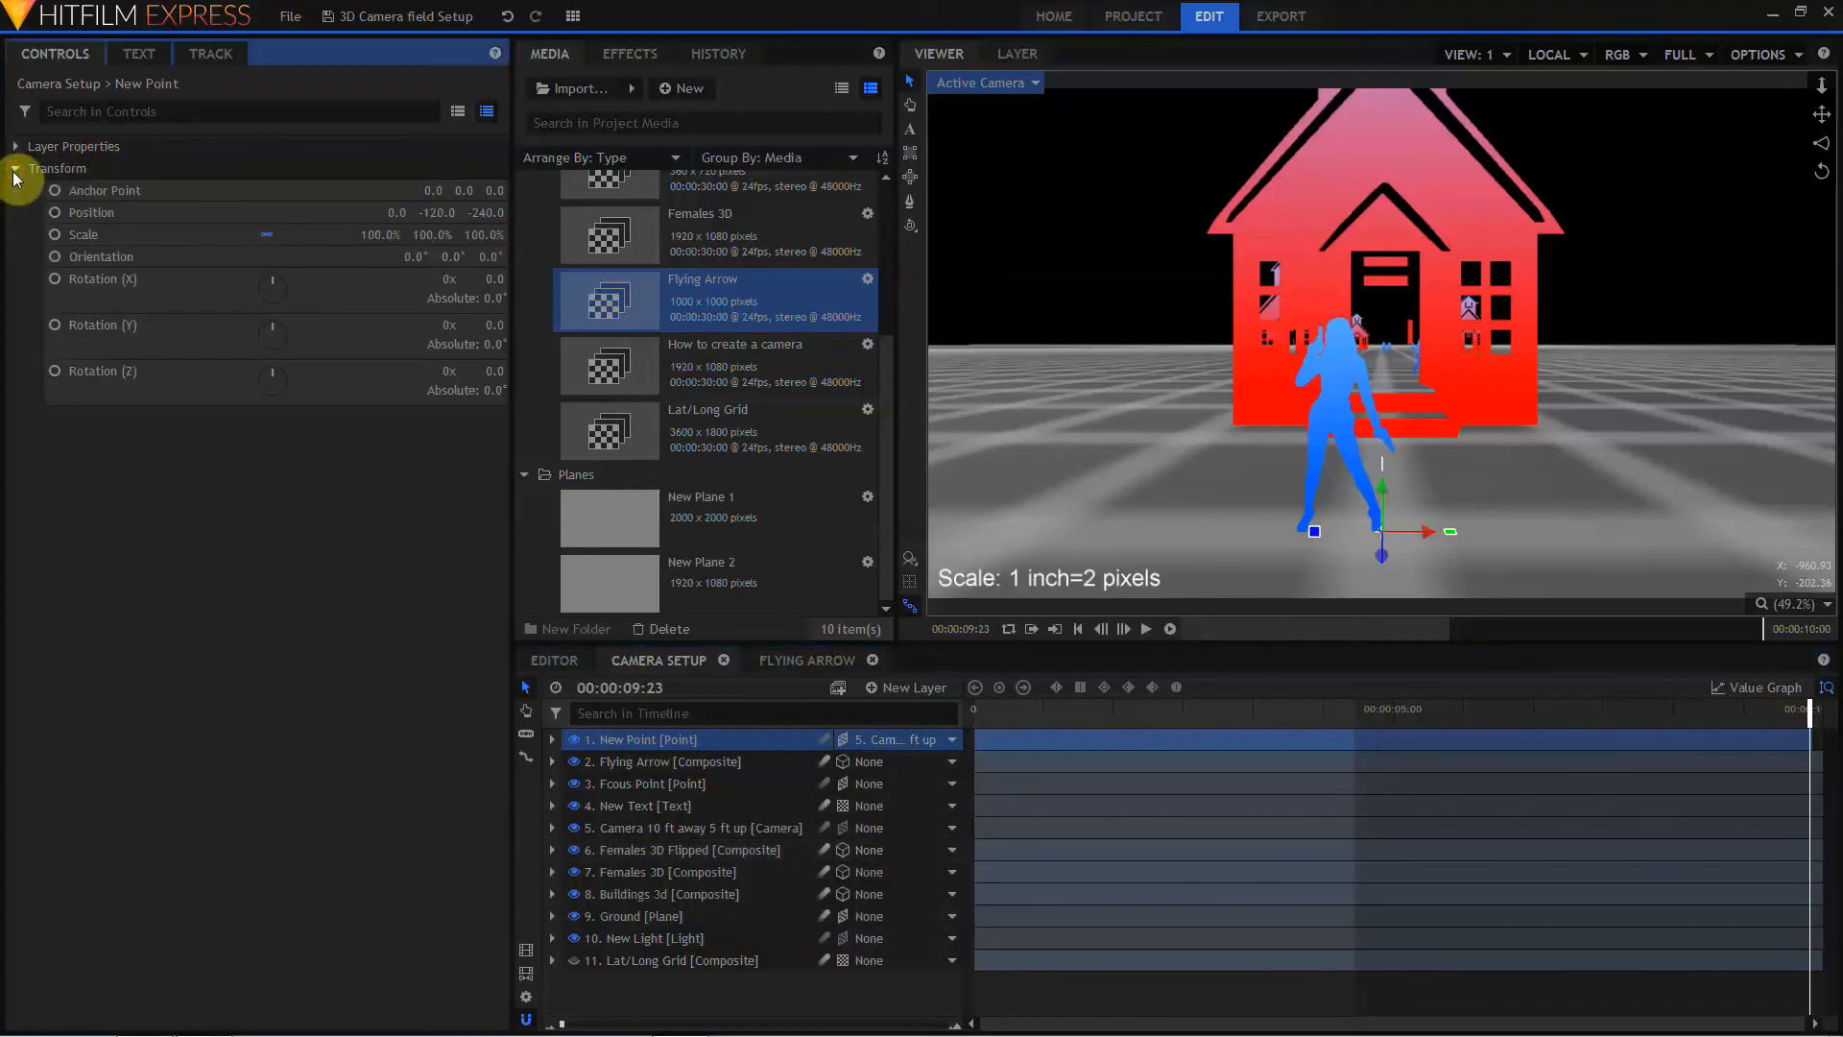
left_click(431, 214)
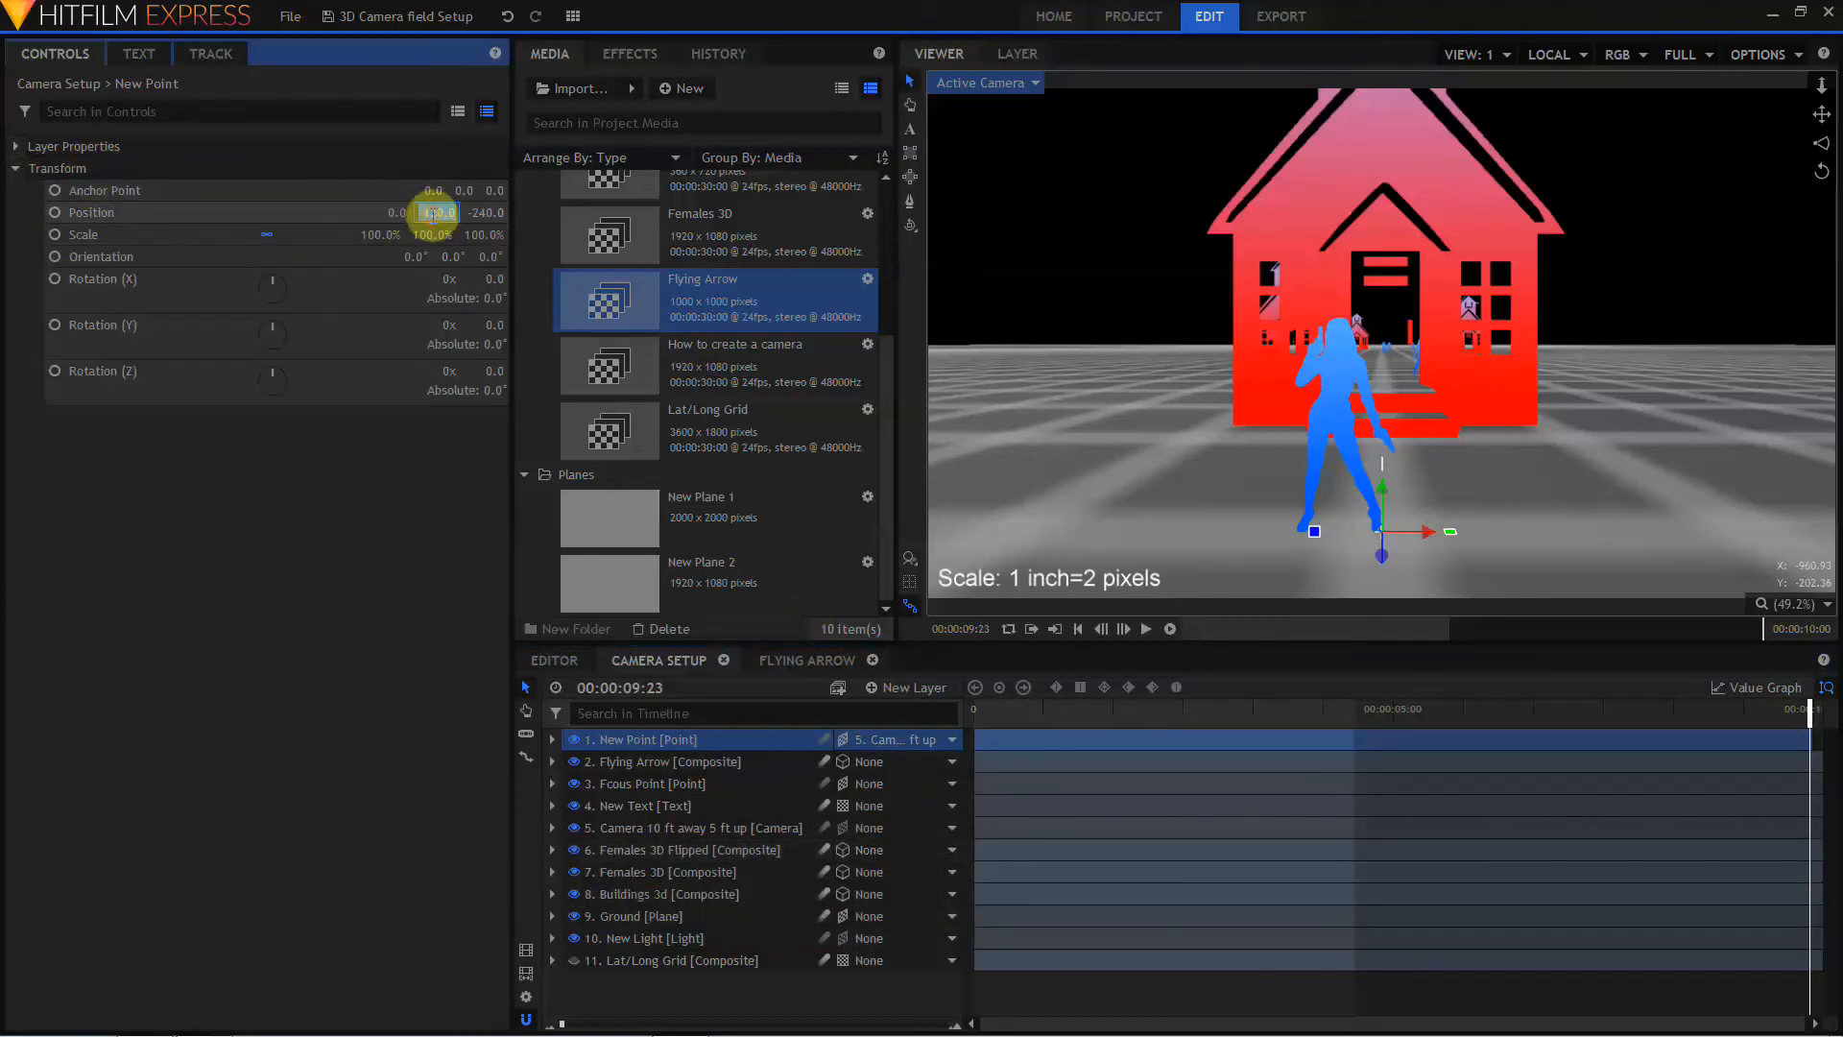
type("0")
key("Tab")
type("0")
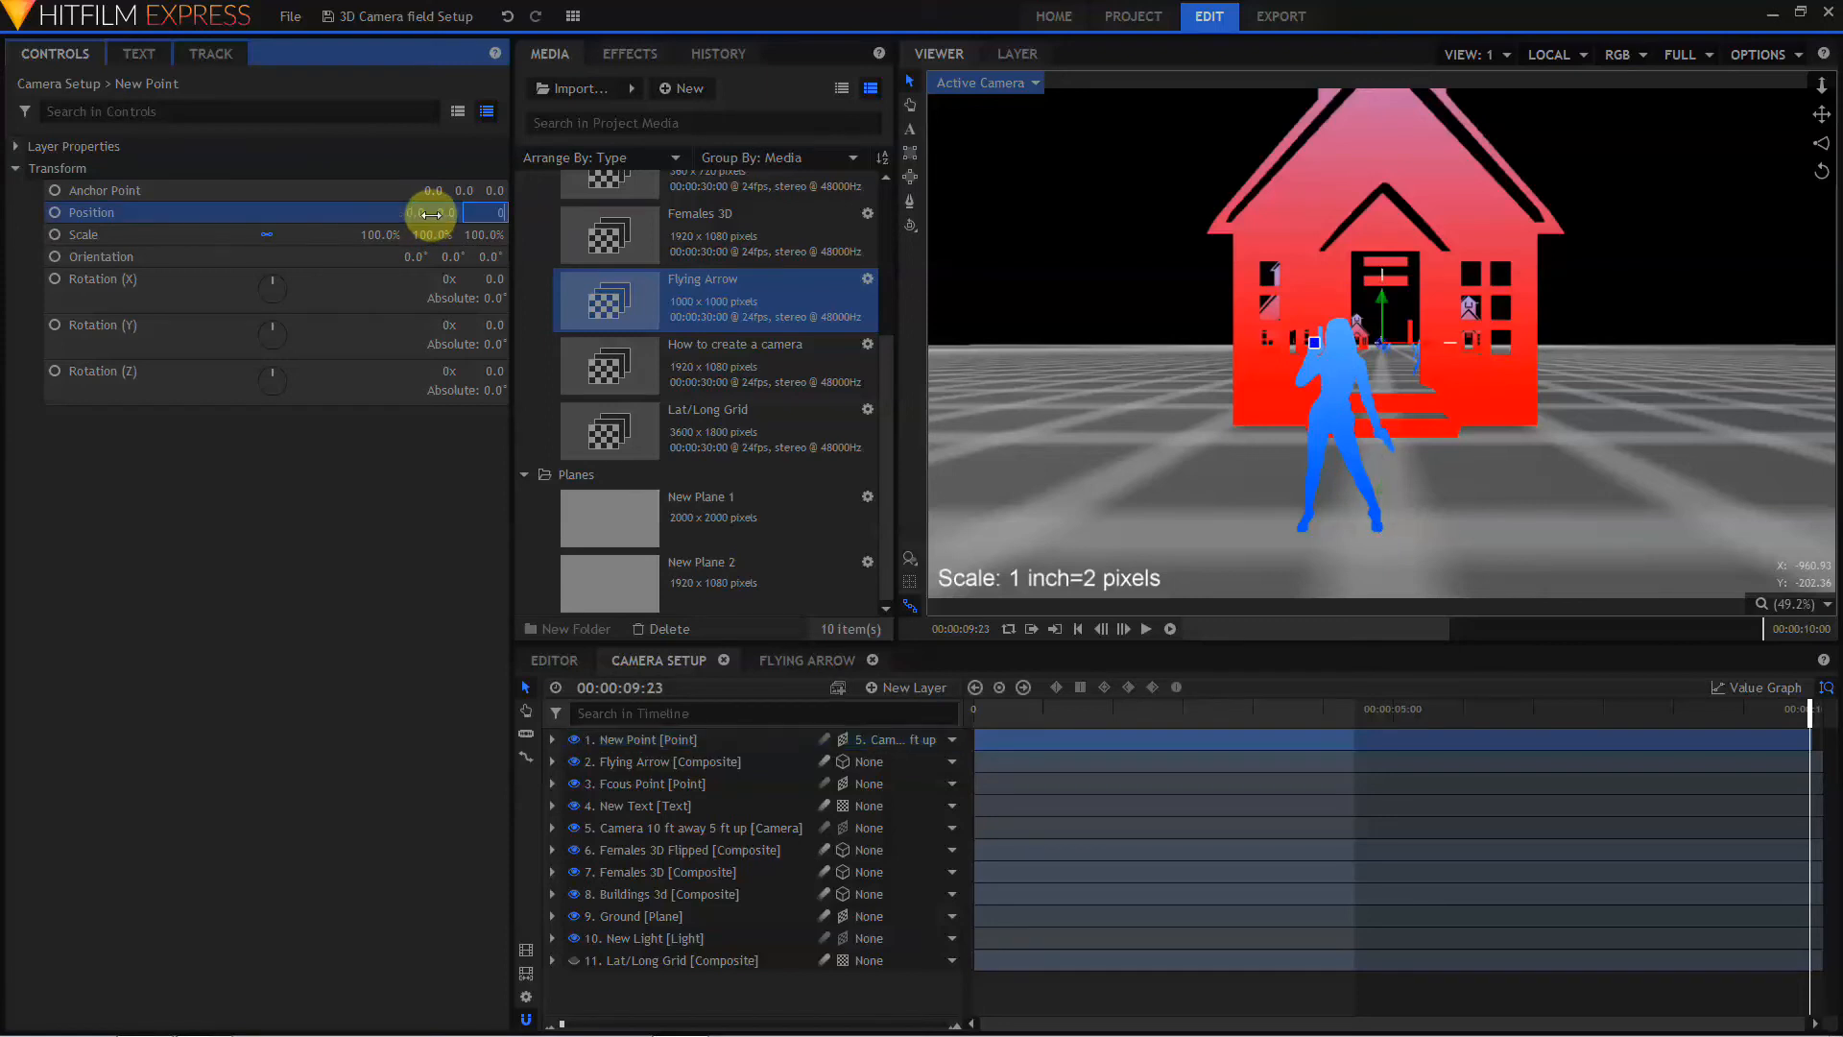
key("Tab")
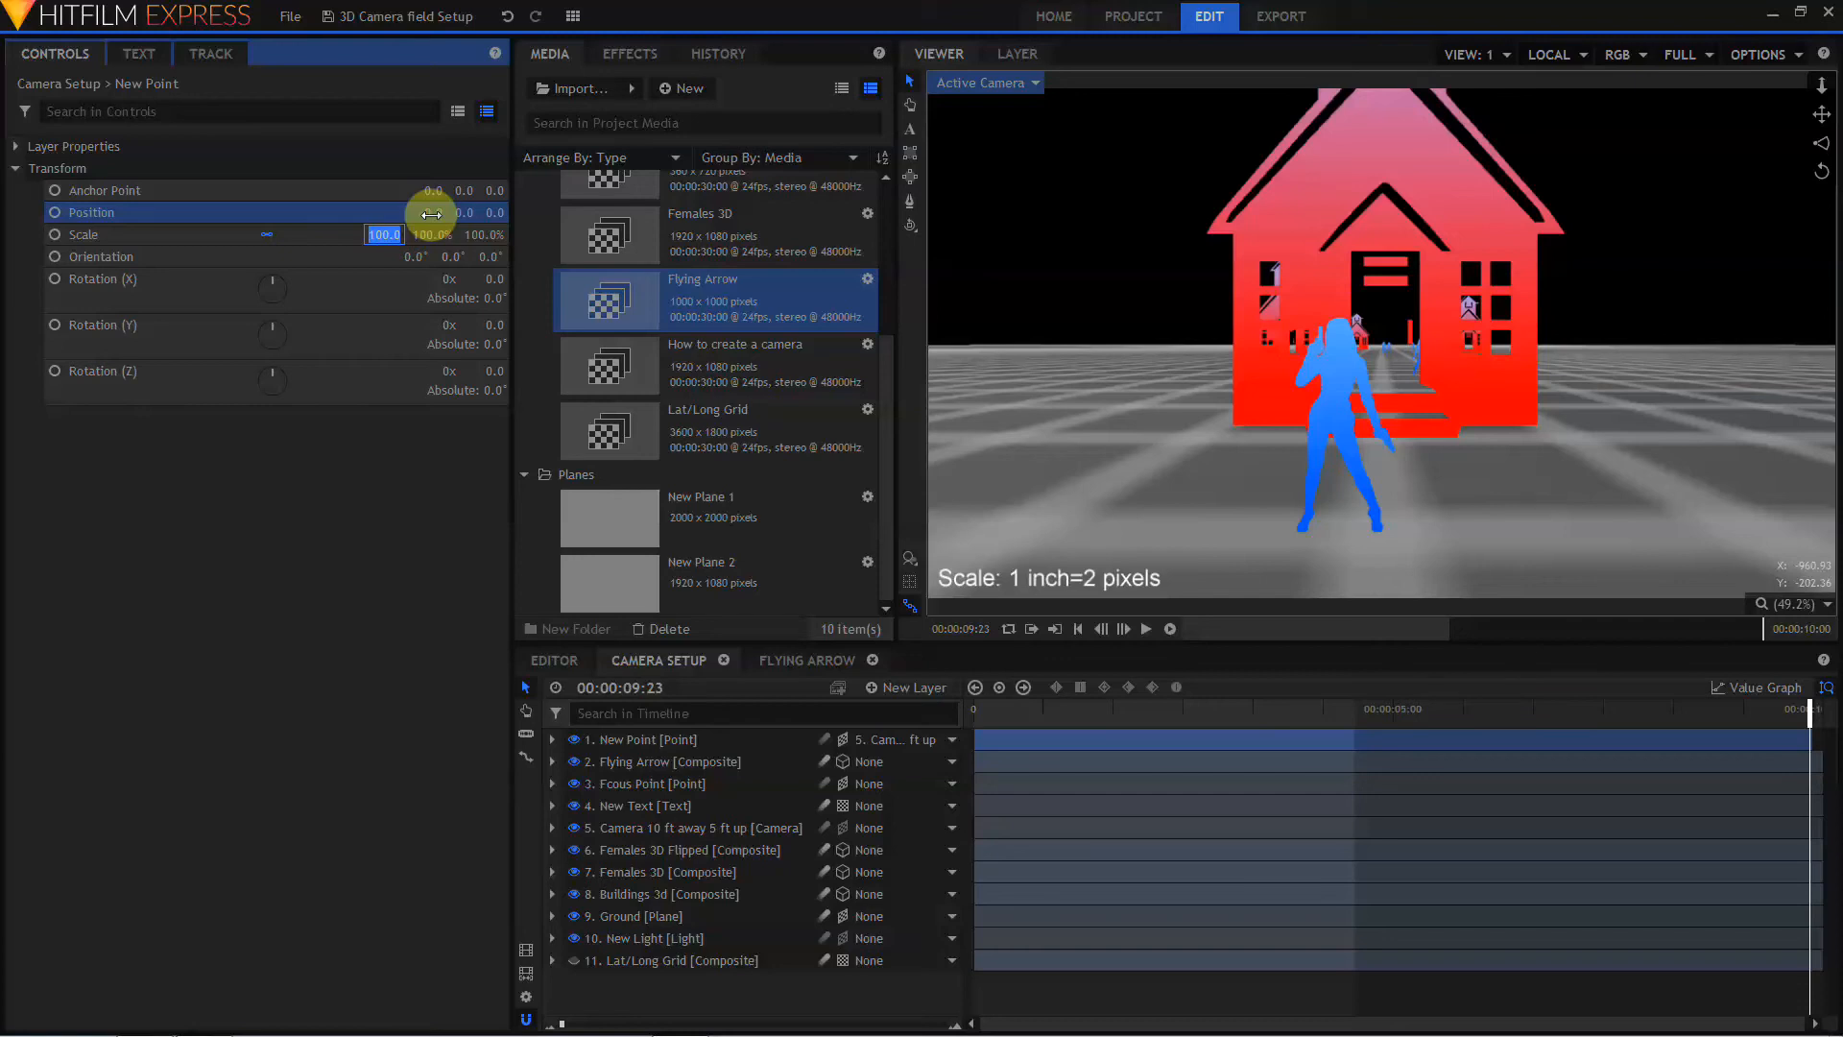
Step: Return to 00:00:00:00 and rename the New Point layer as Camera X-Tilt
left_click(768, 739)
key("Home")
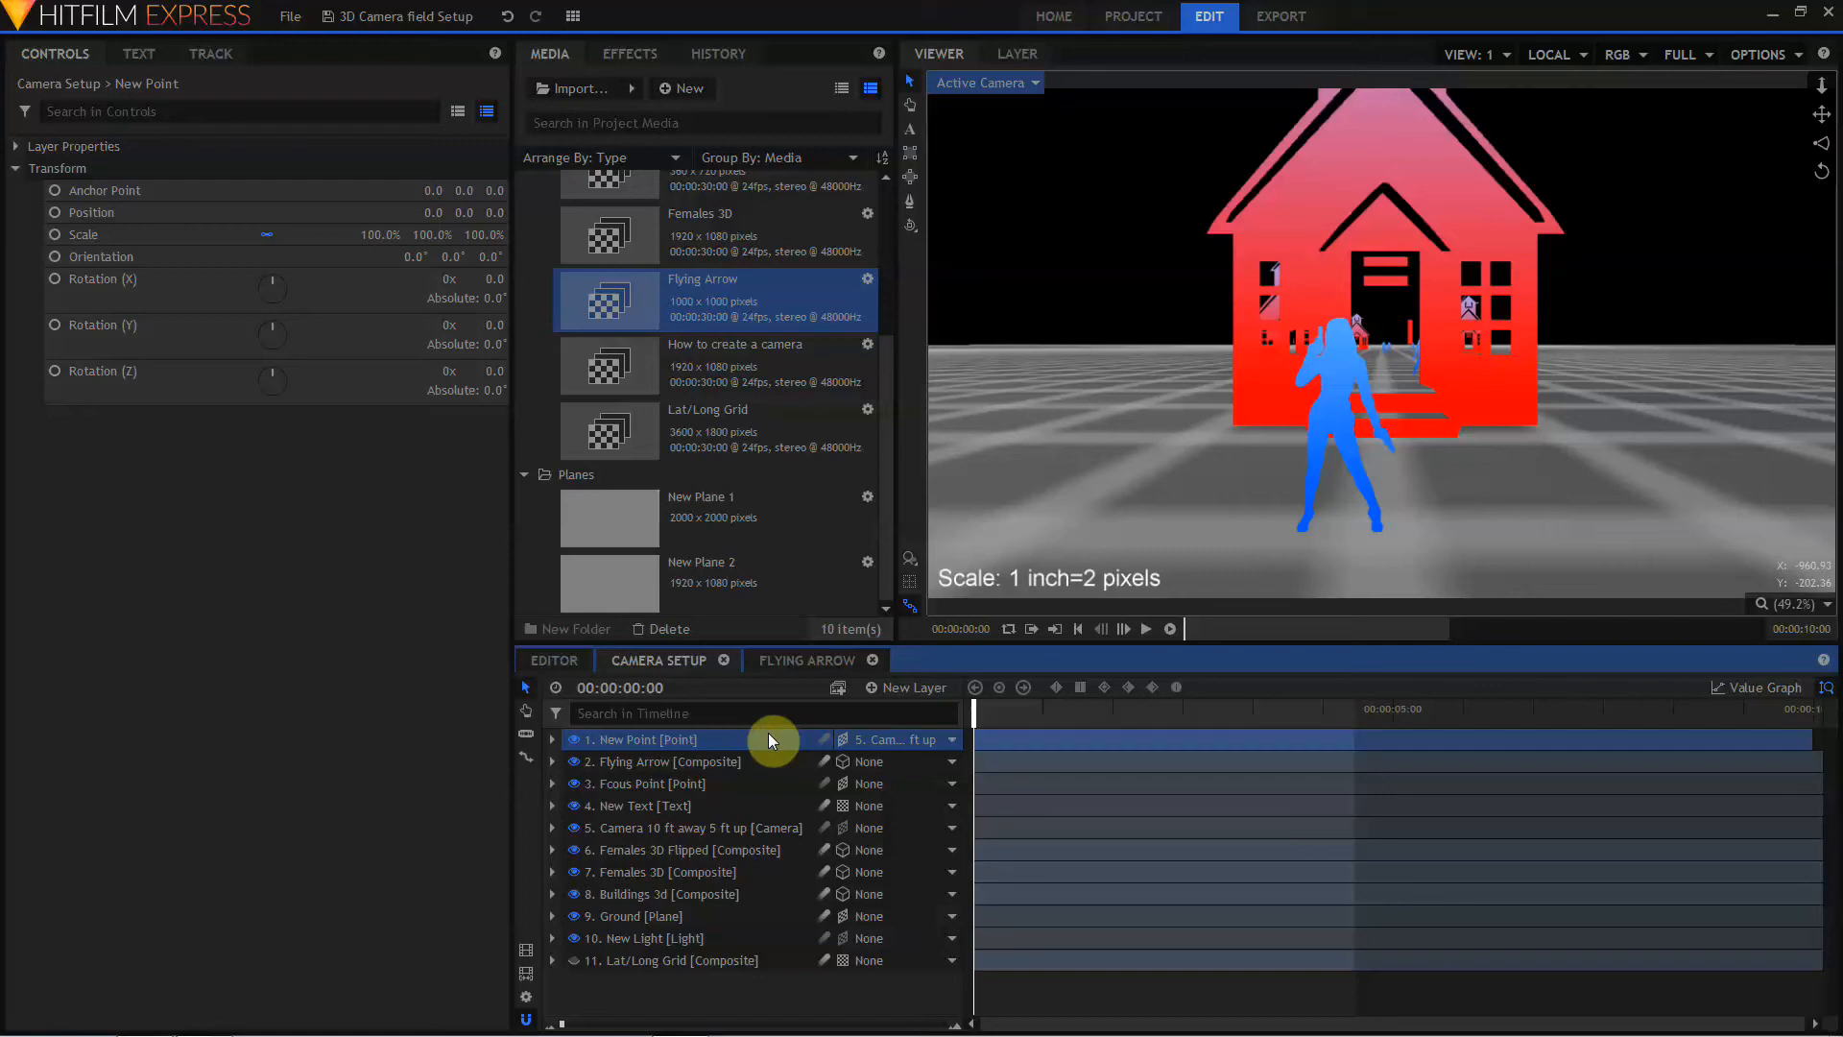
double_click(768, 739)
type("Camera X-Tilt")
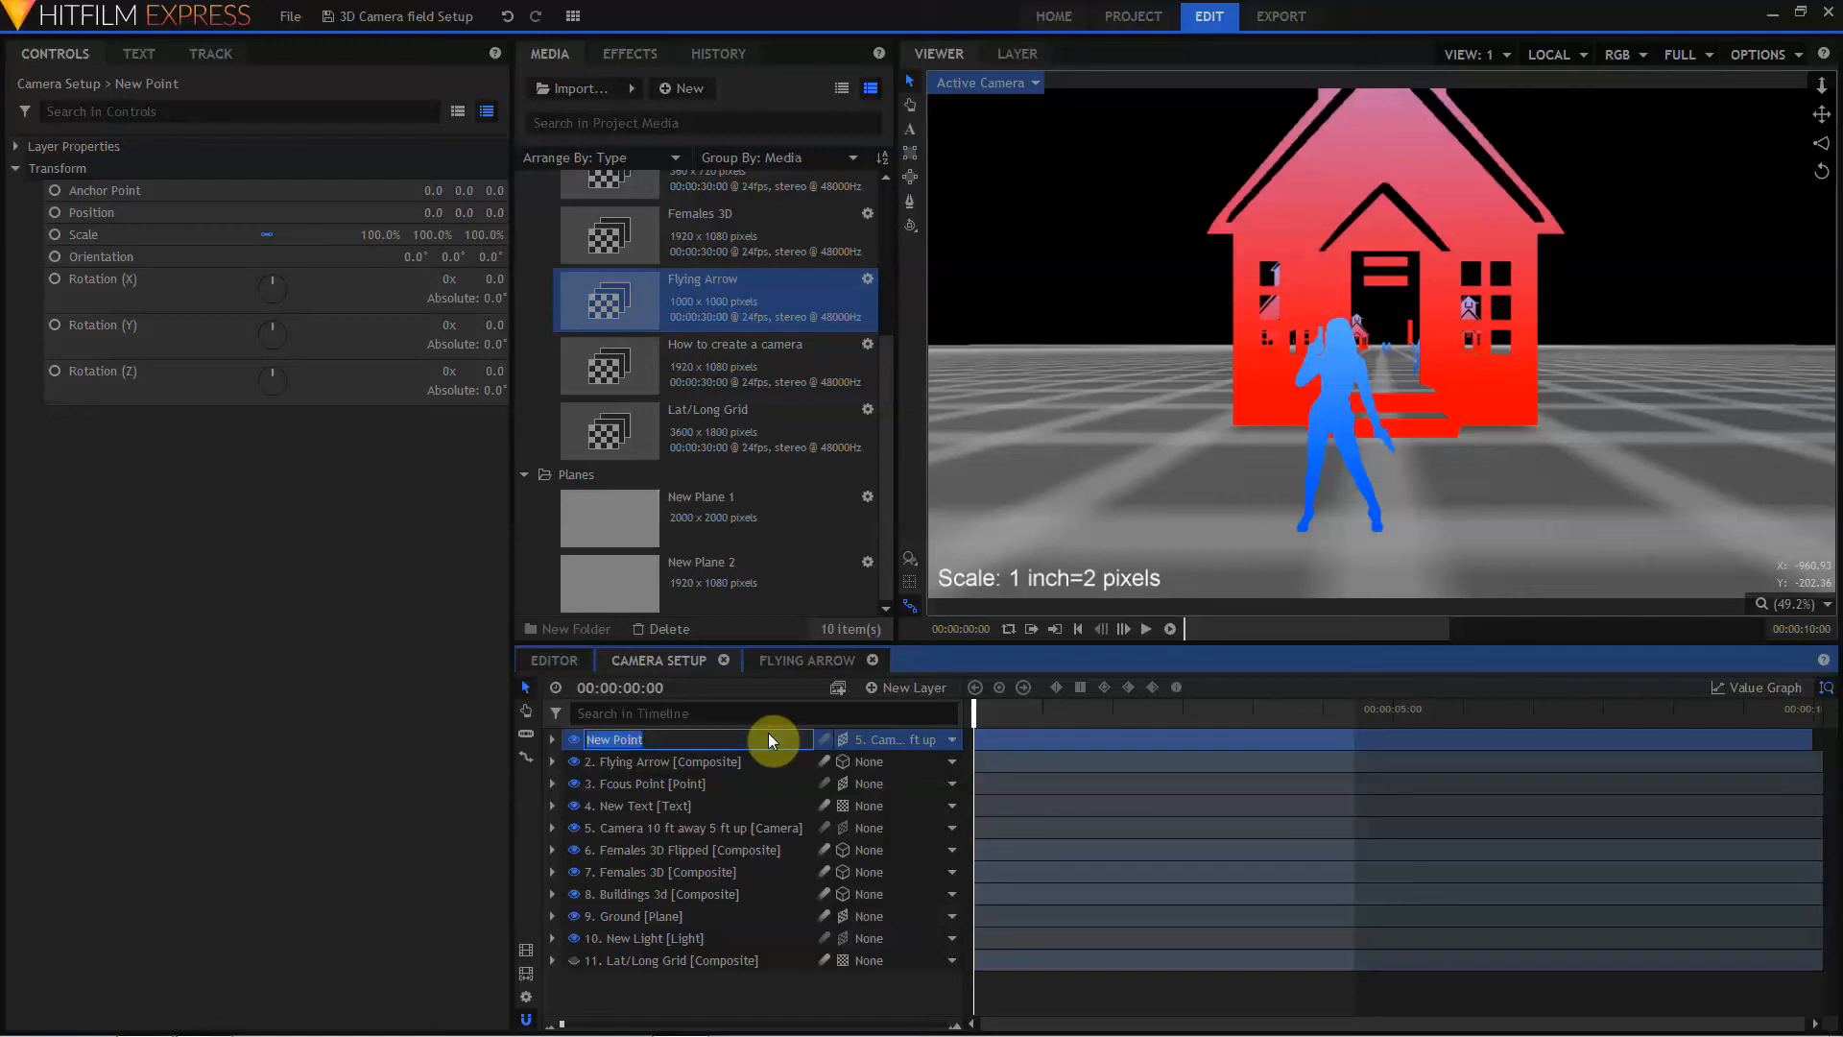
key("Return")
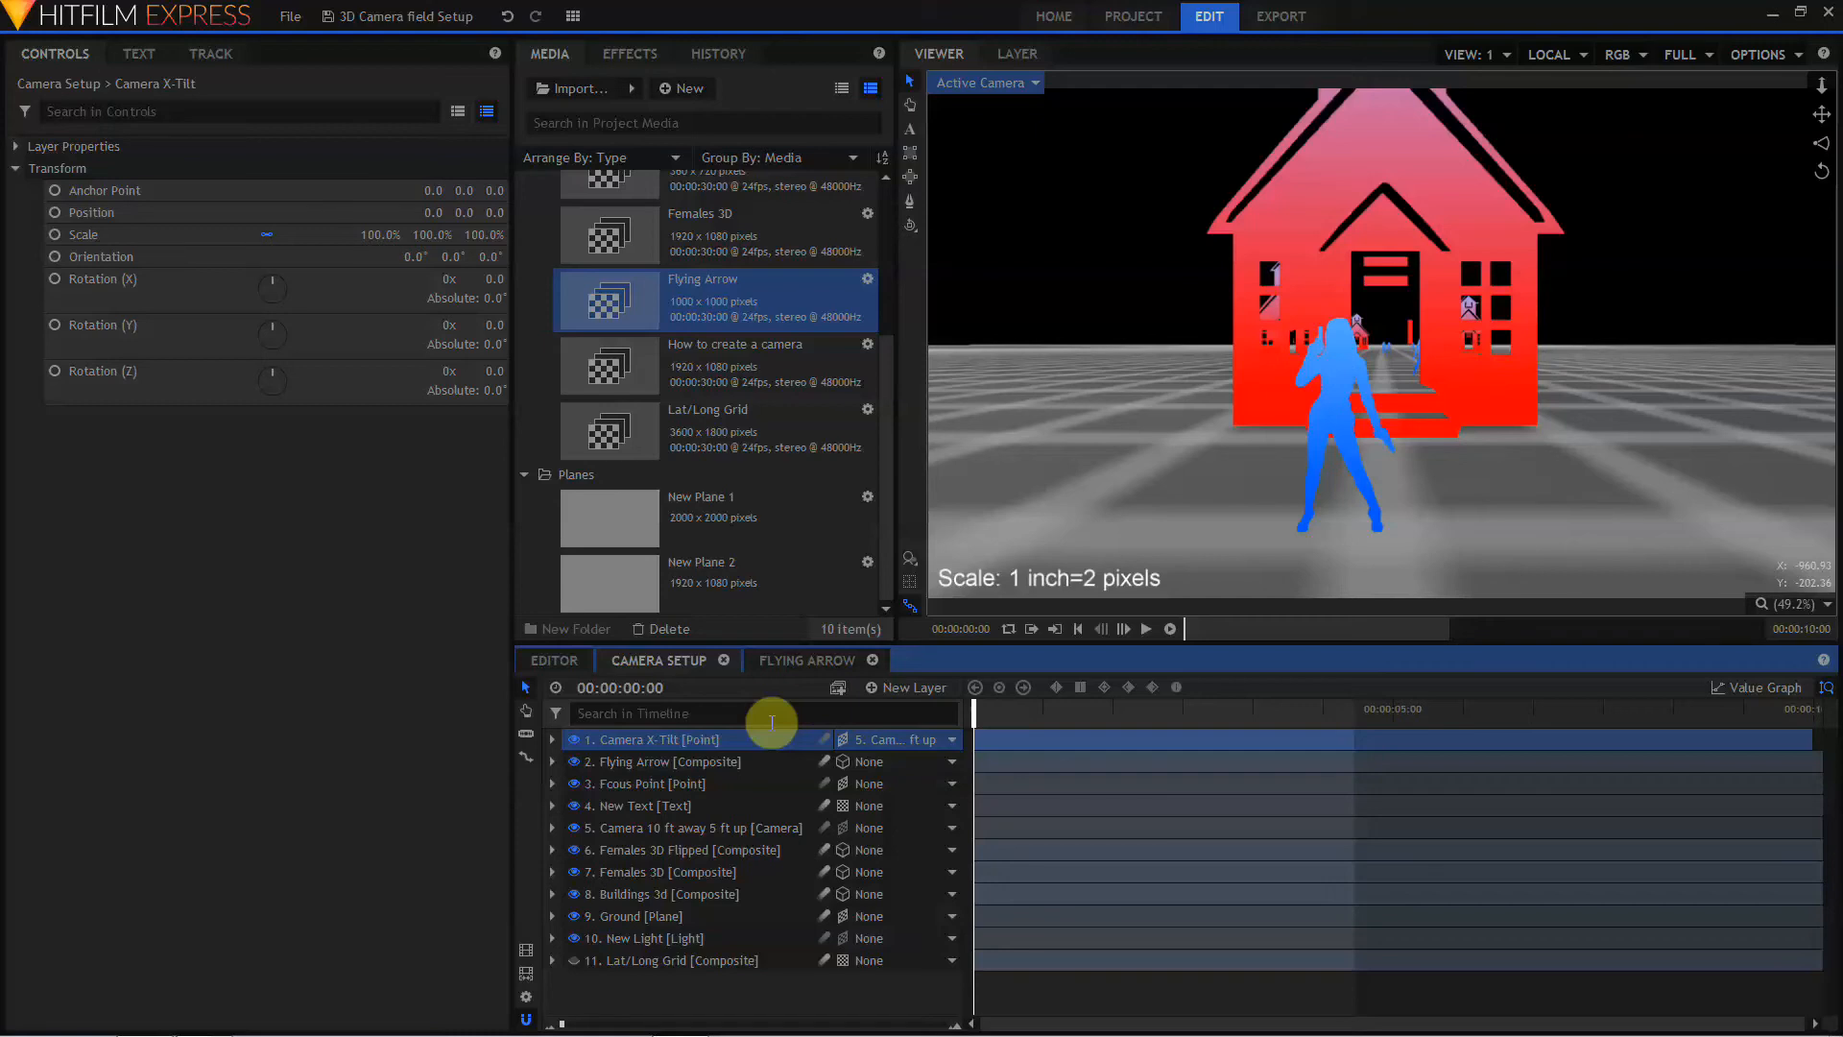
Step: Set Camera X-Tilt's Y position to -7 and change its parent to None
left_click(462, 214)
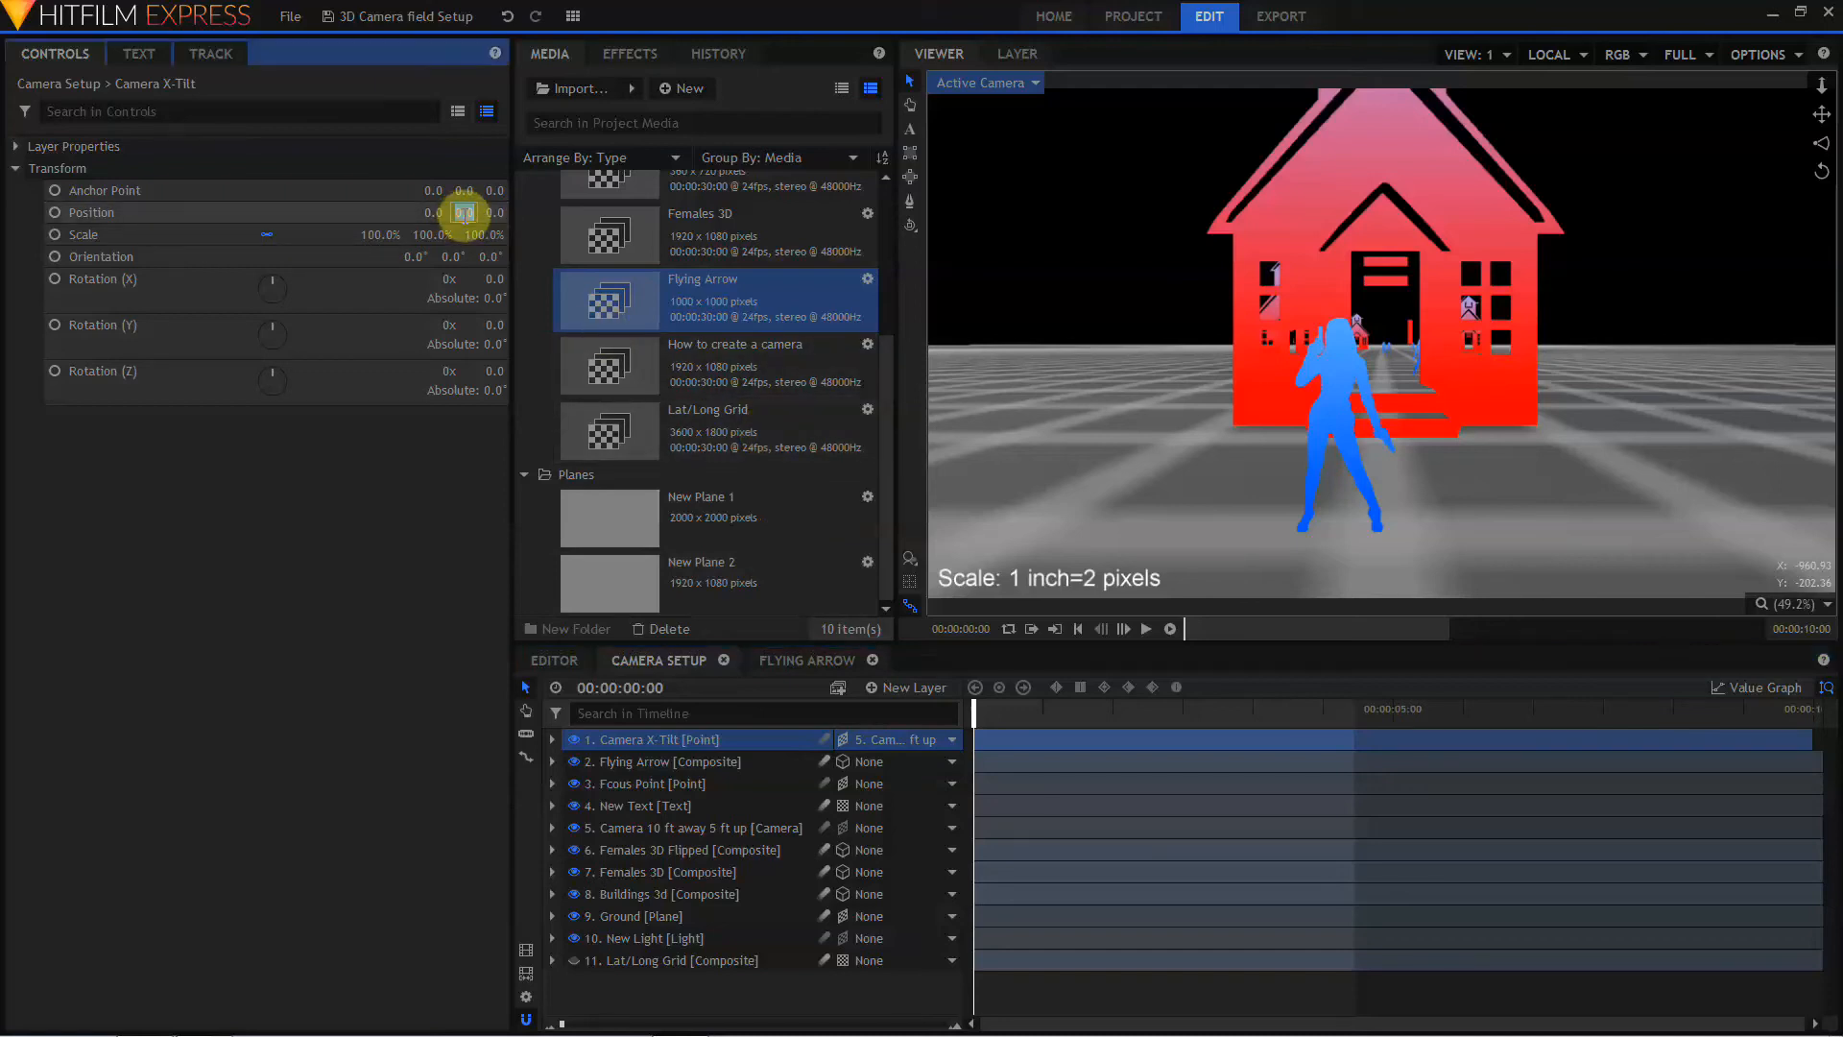
key("BackSpace")
key("Return")
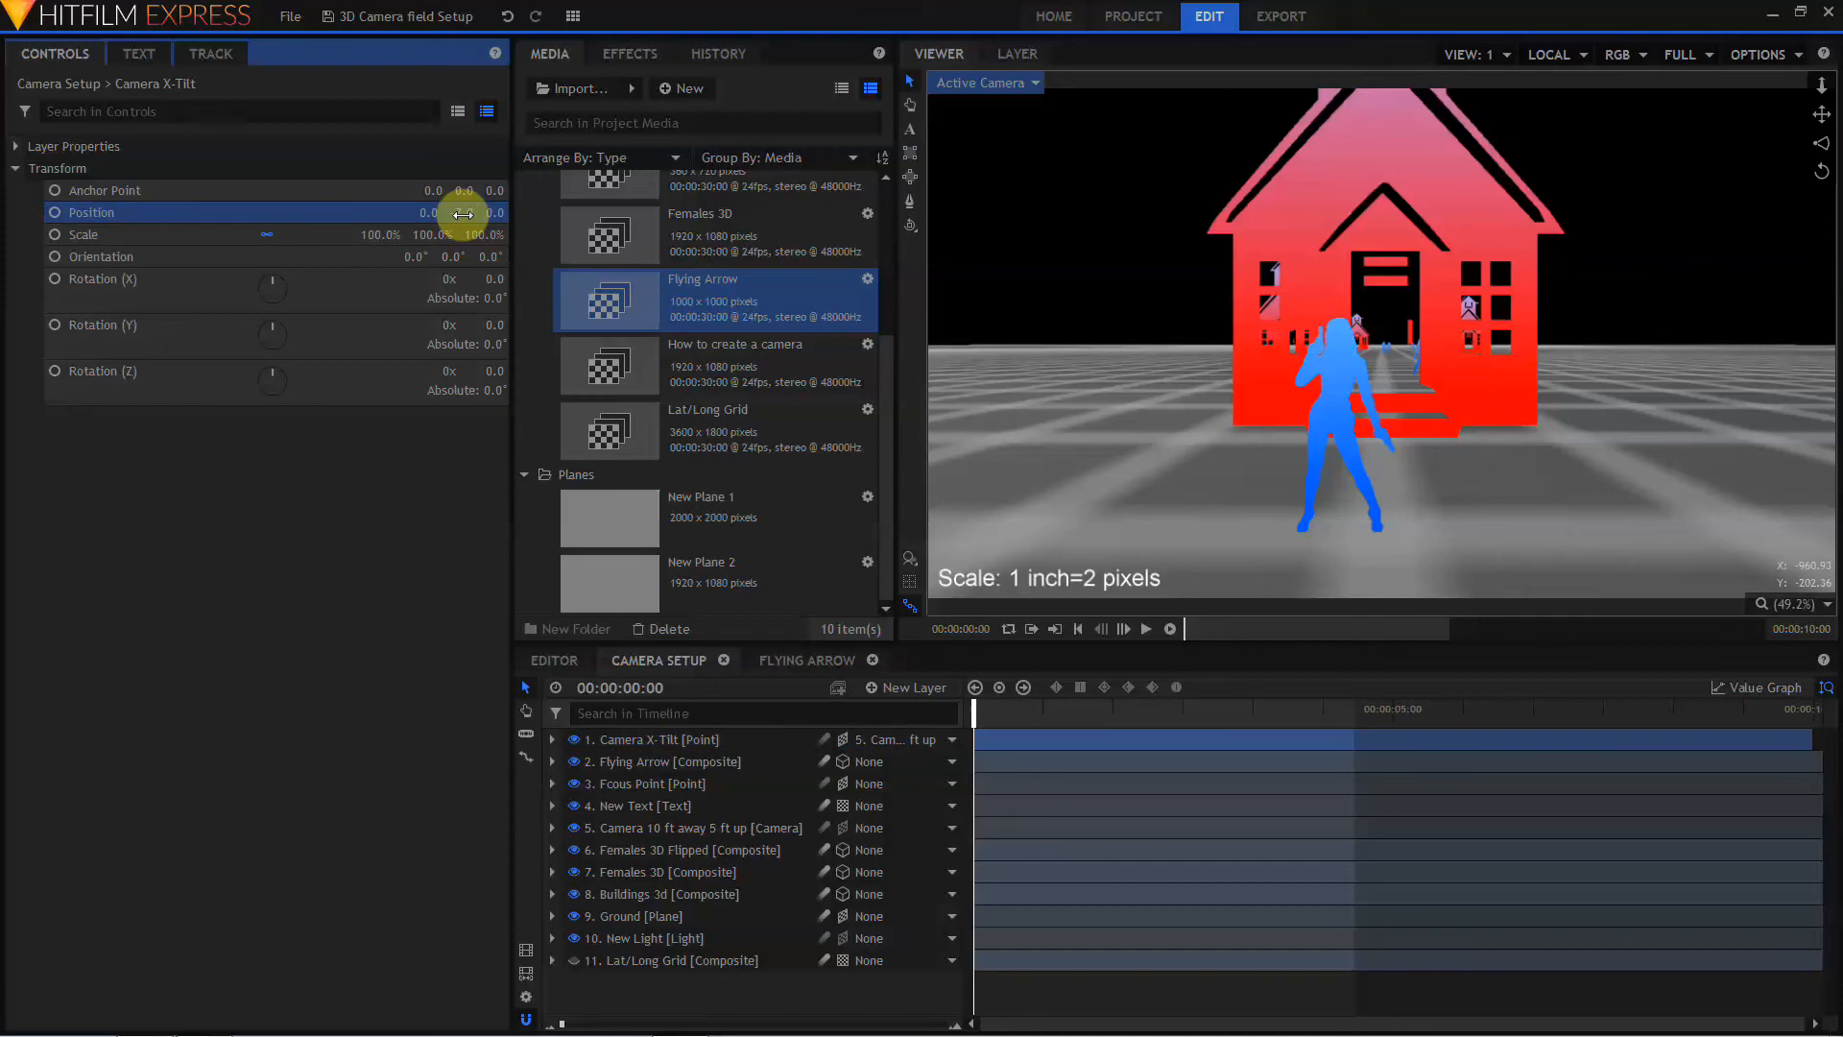
left_click_drag(463, 214, 463, 224)
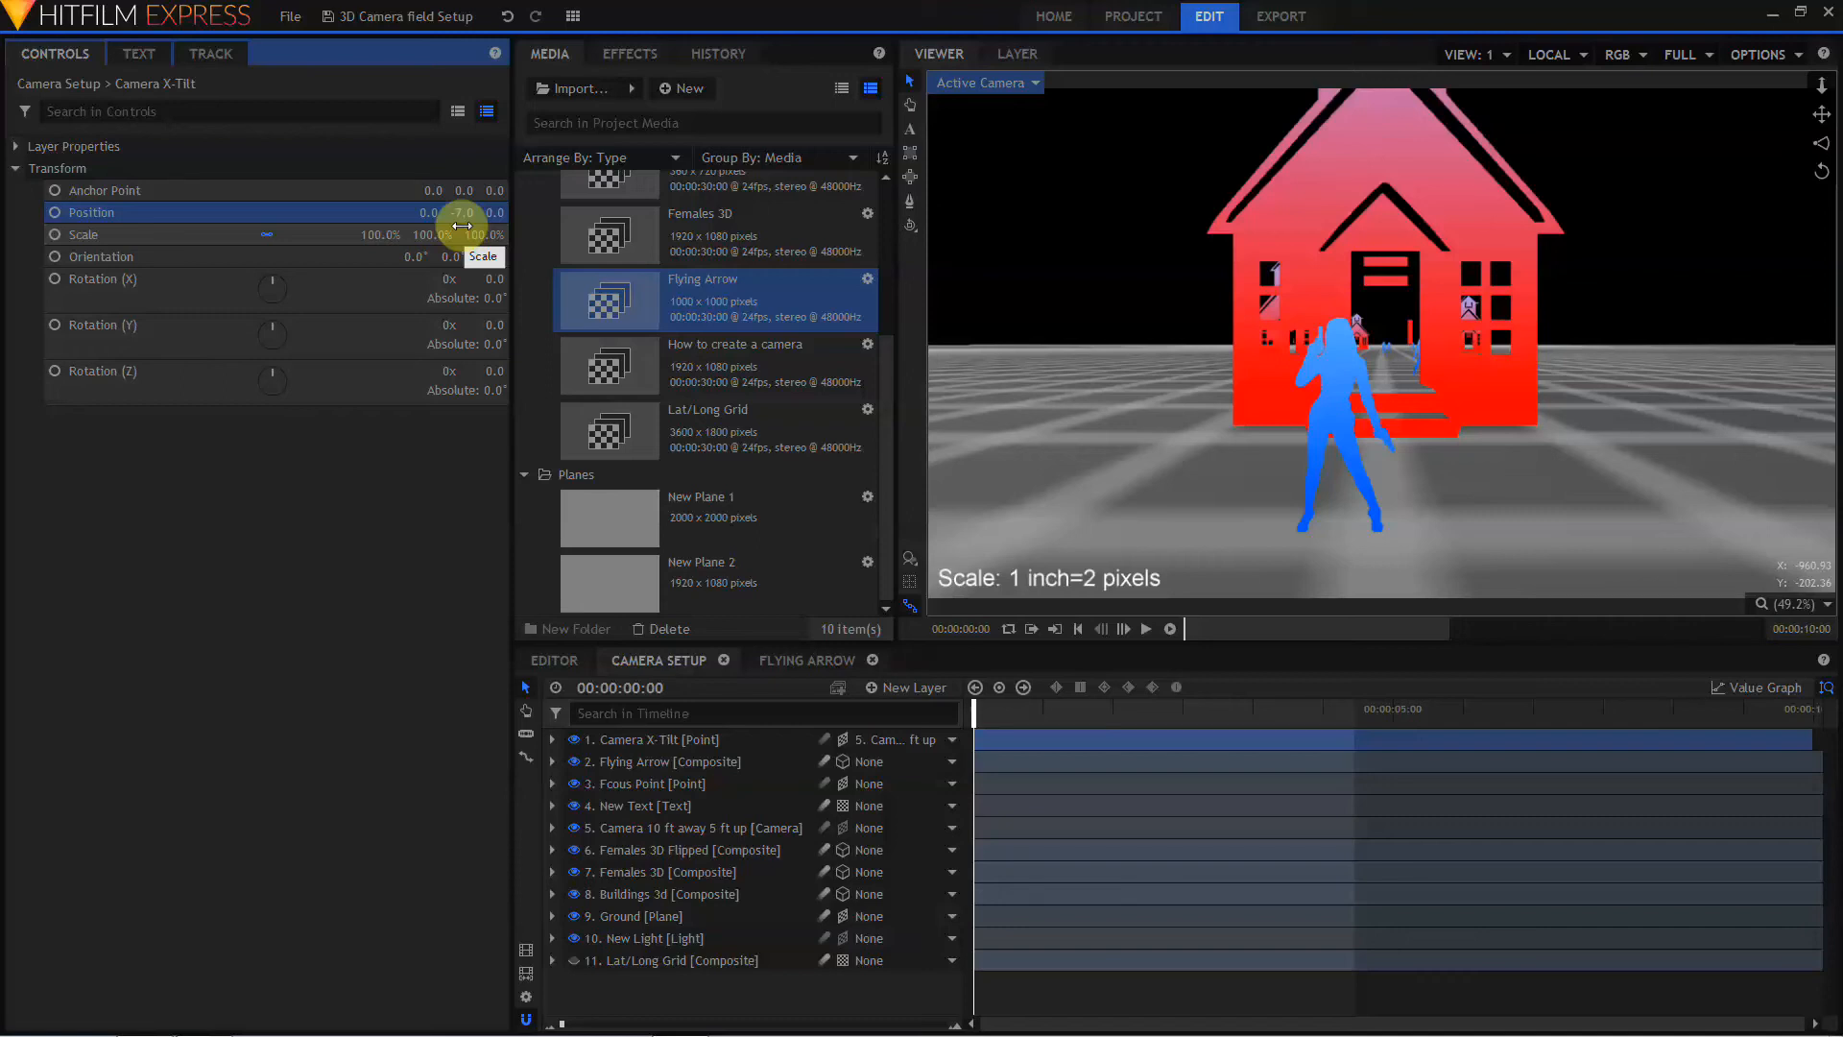
left_click(871, 745)
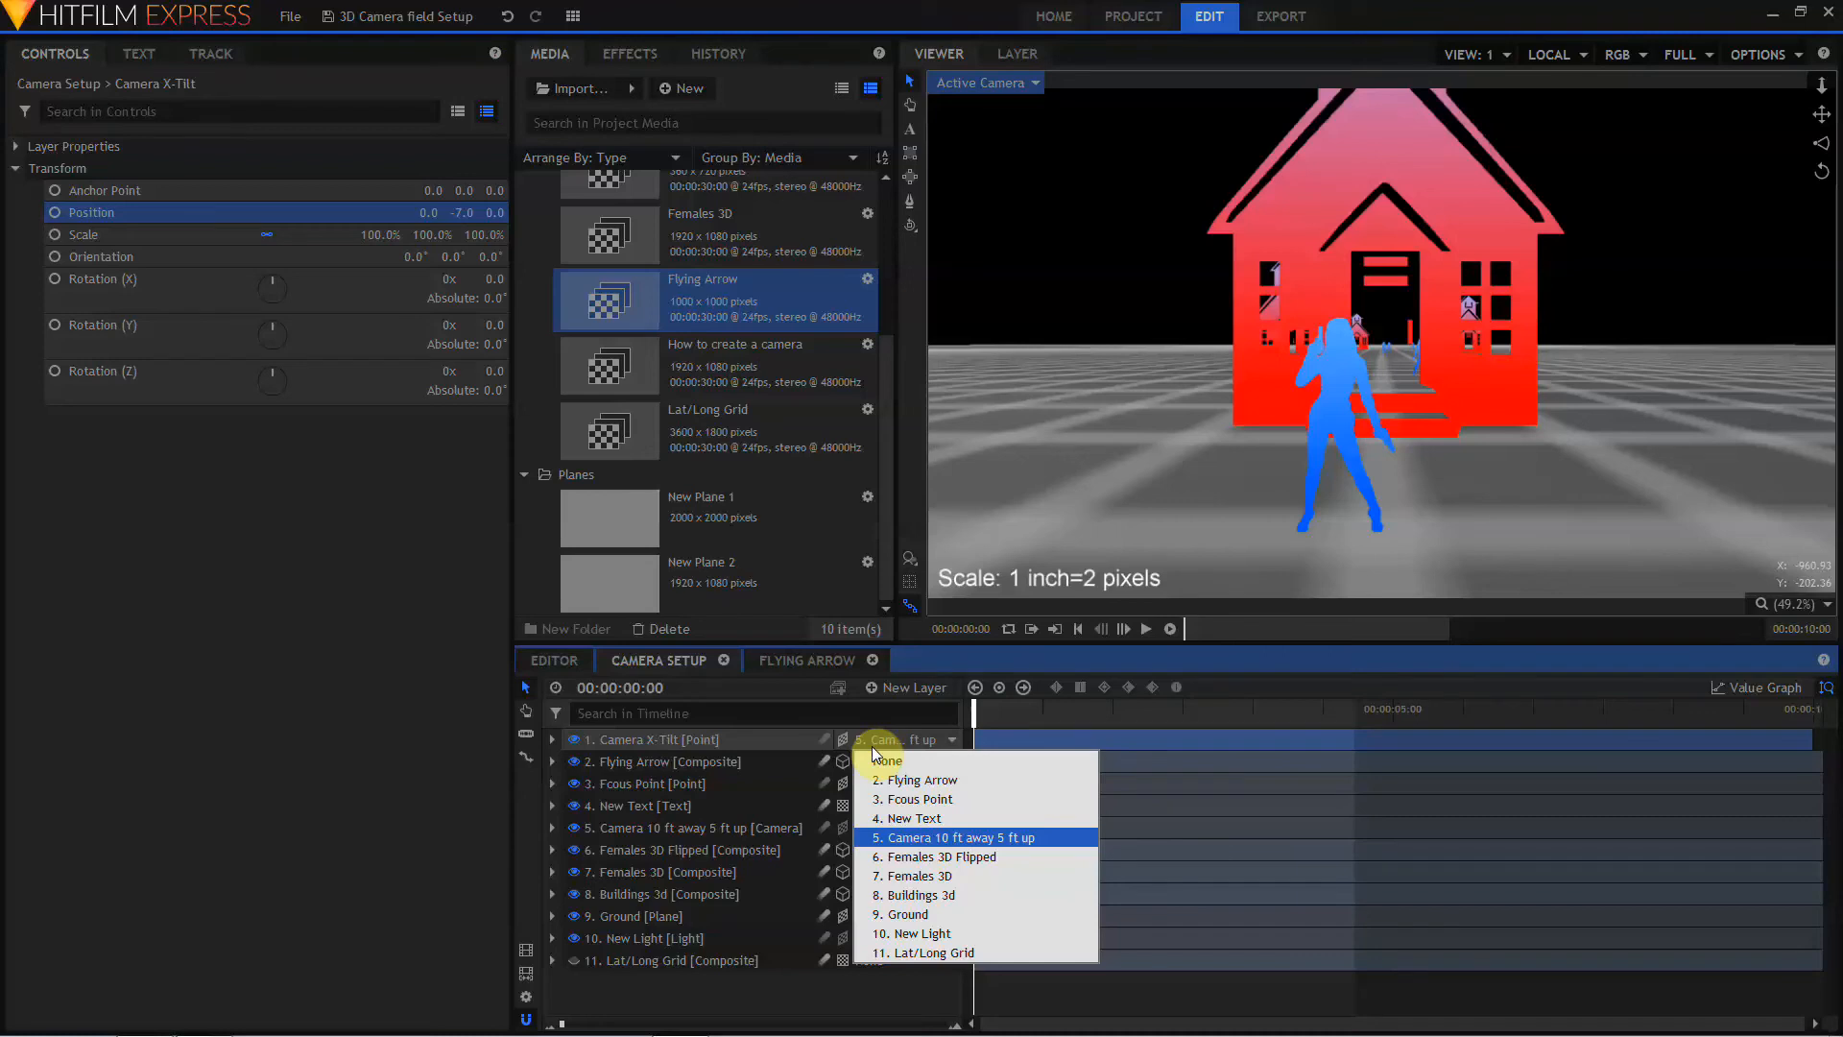
left_click(876, 760)
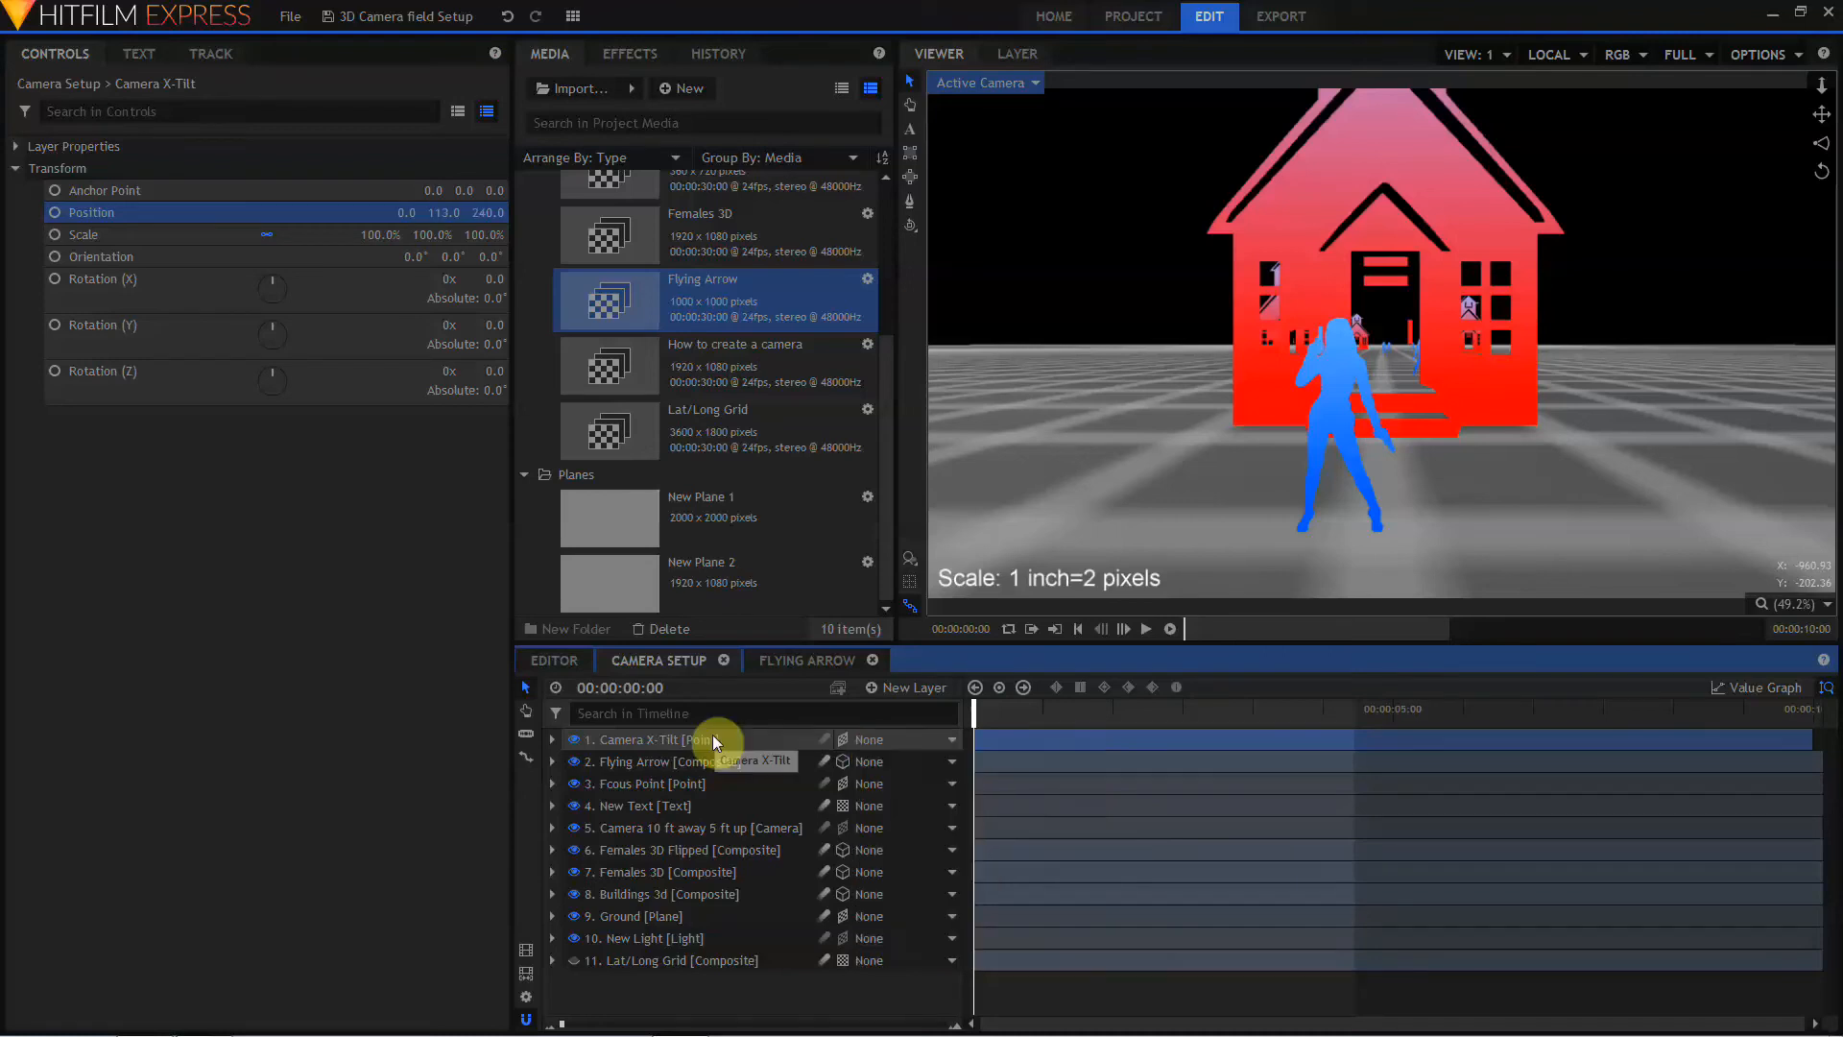
Step: Place Camera X-Tilt directly below Camera 10 ft away 5 ft up in the layer order and parent that camera to it
left_click_drag(712, 739, 722, 827)
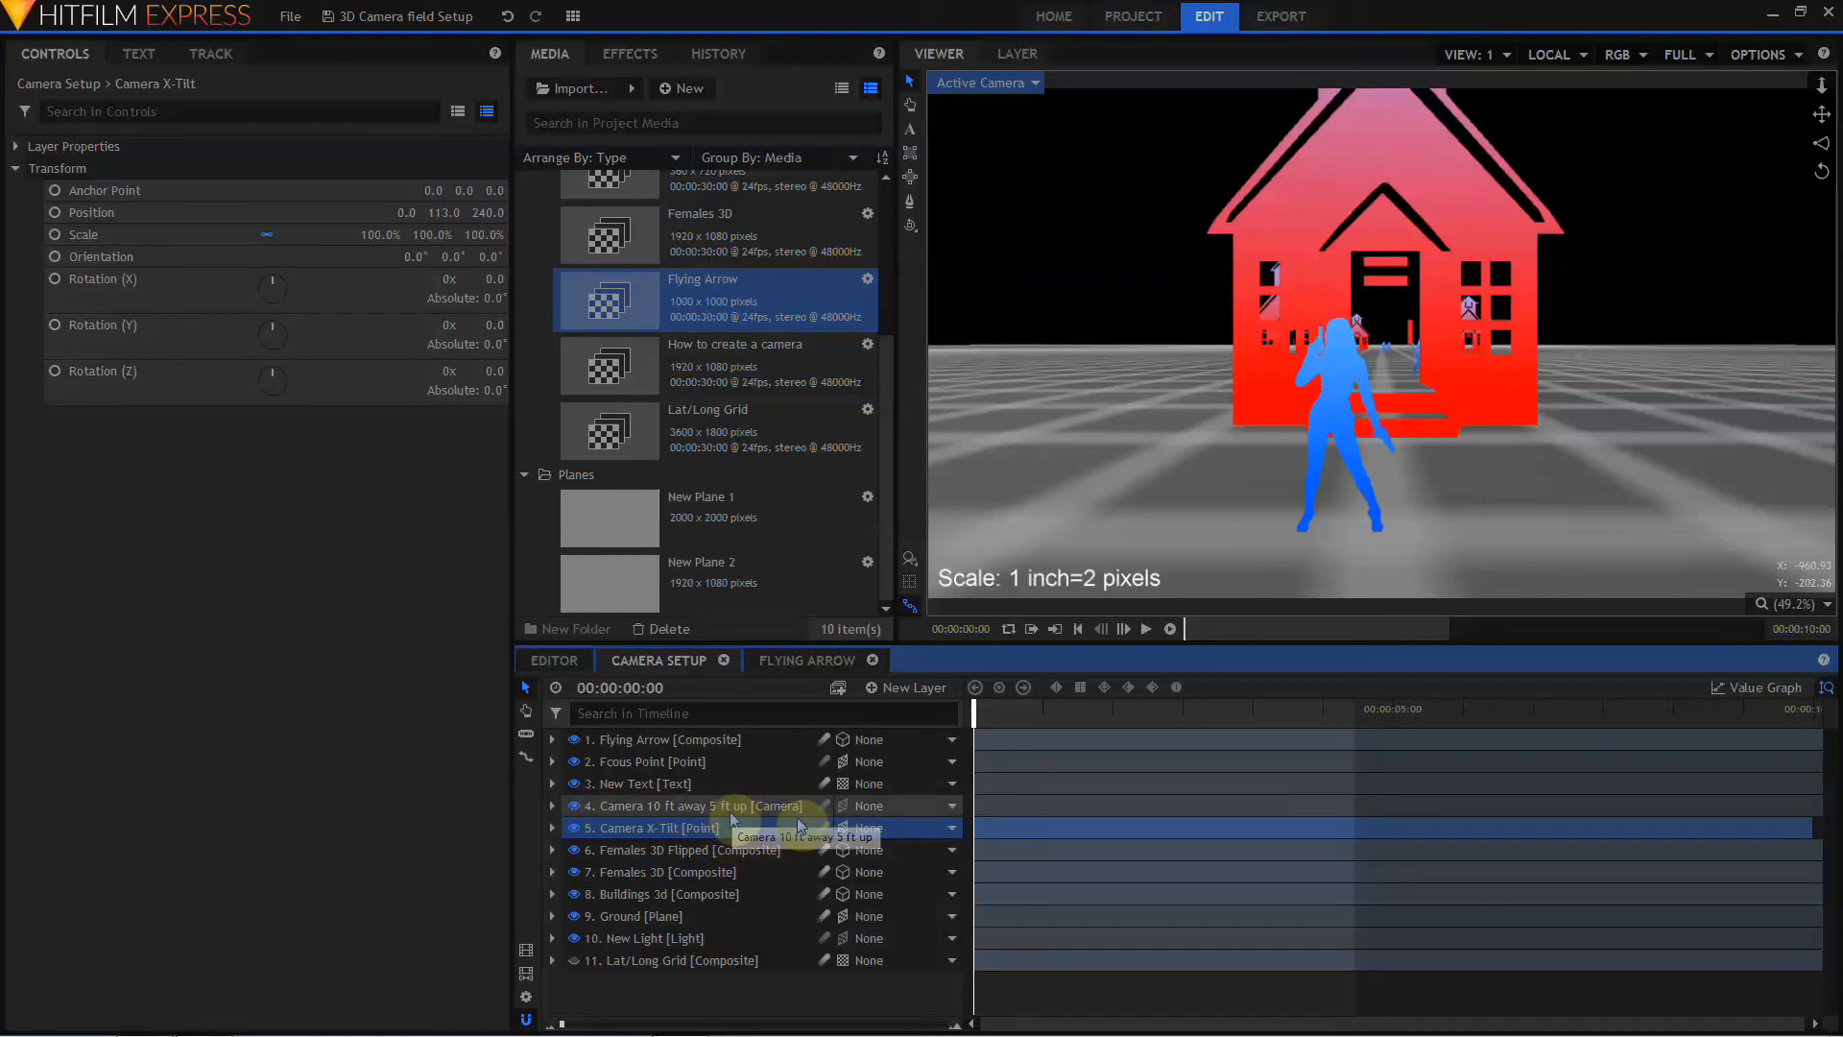
left_click(873, 821)
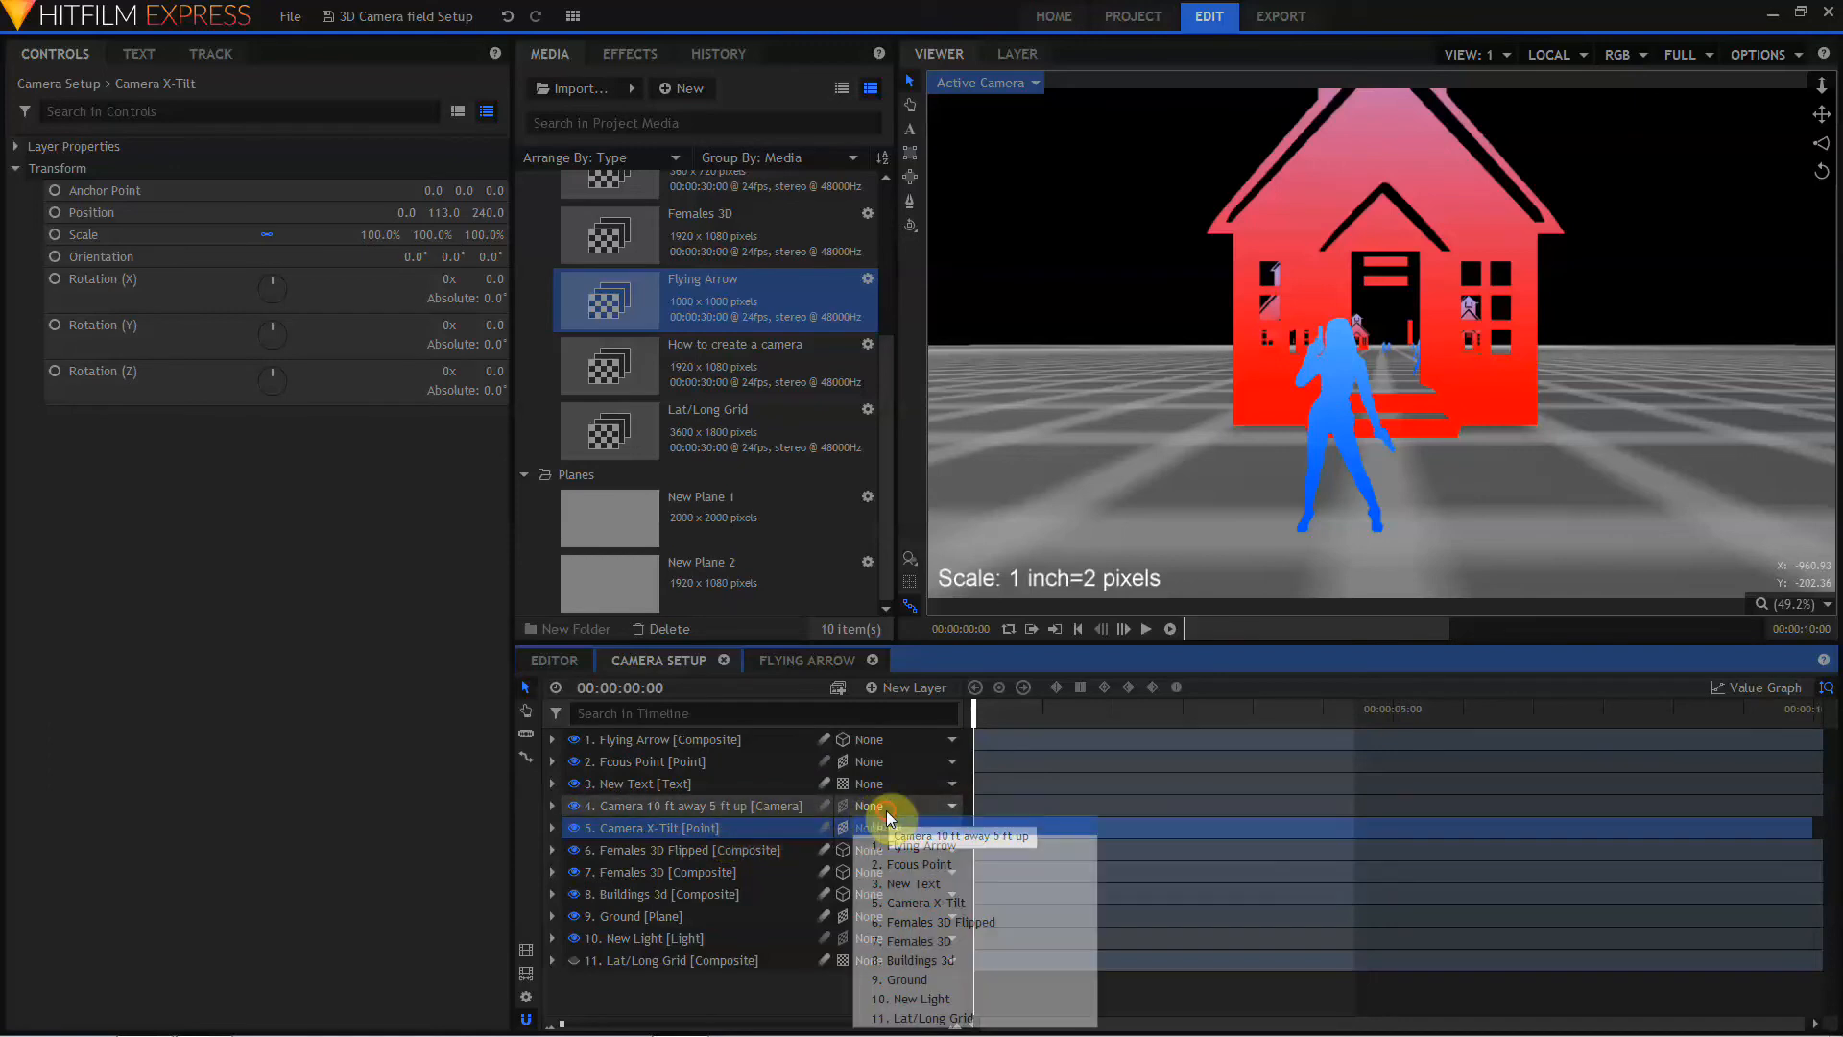
left_click(899, 902)
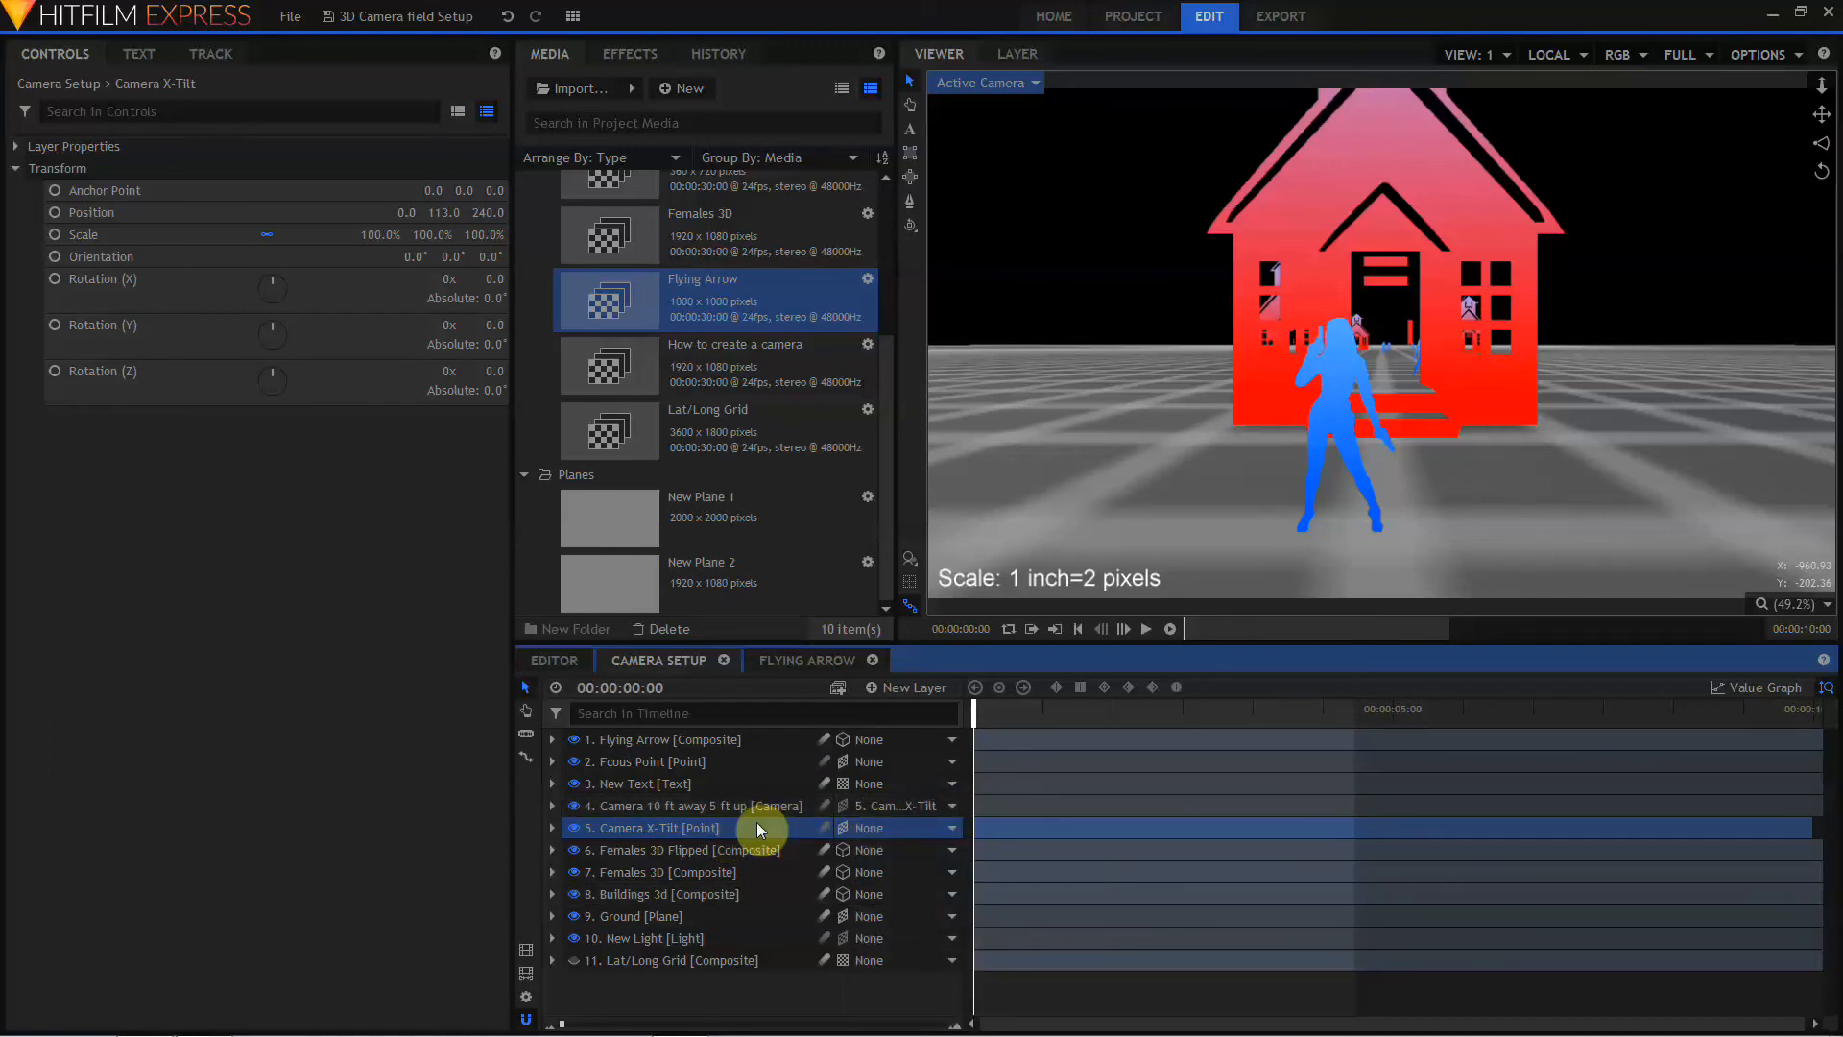
Step: Duplicate the Camera X-Tilt point and rename the lower copy as Camera Y-Pan
key("ctrl+d")
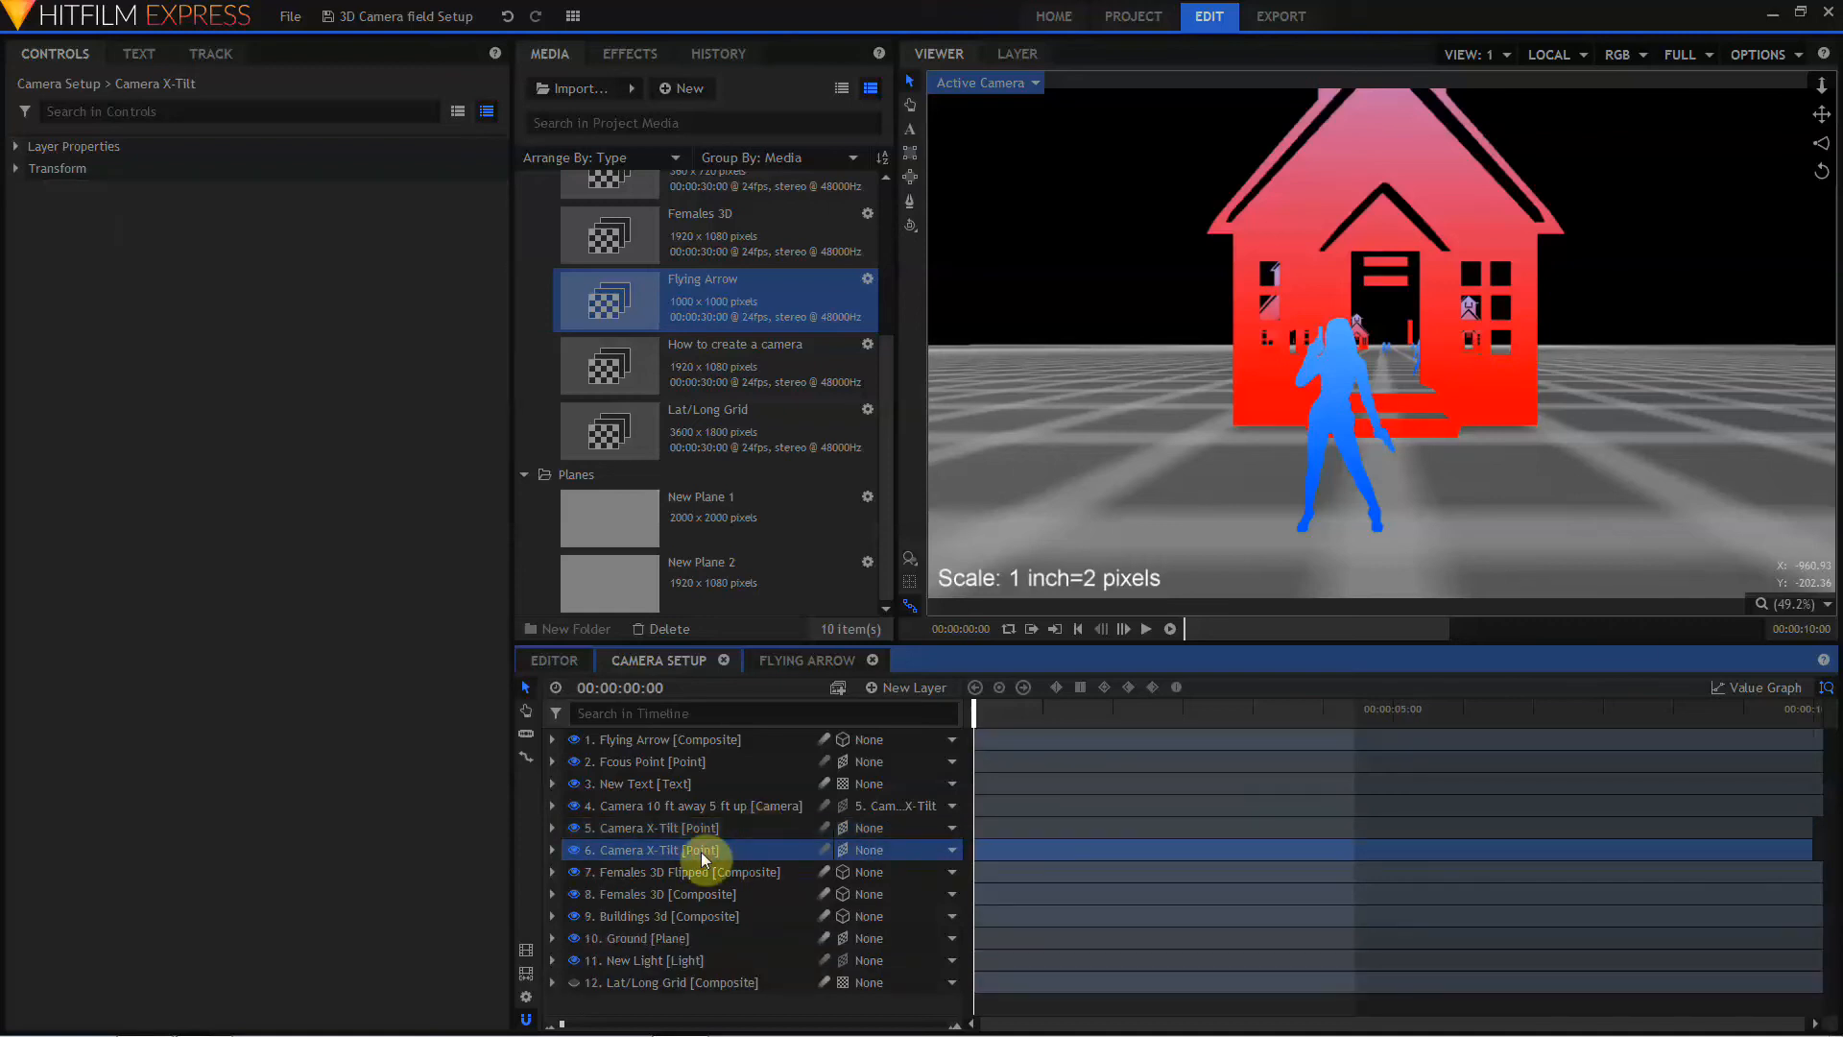
double_click(701, 851)
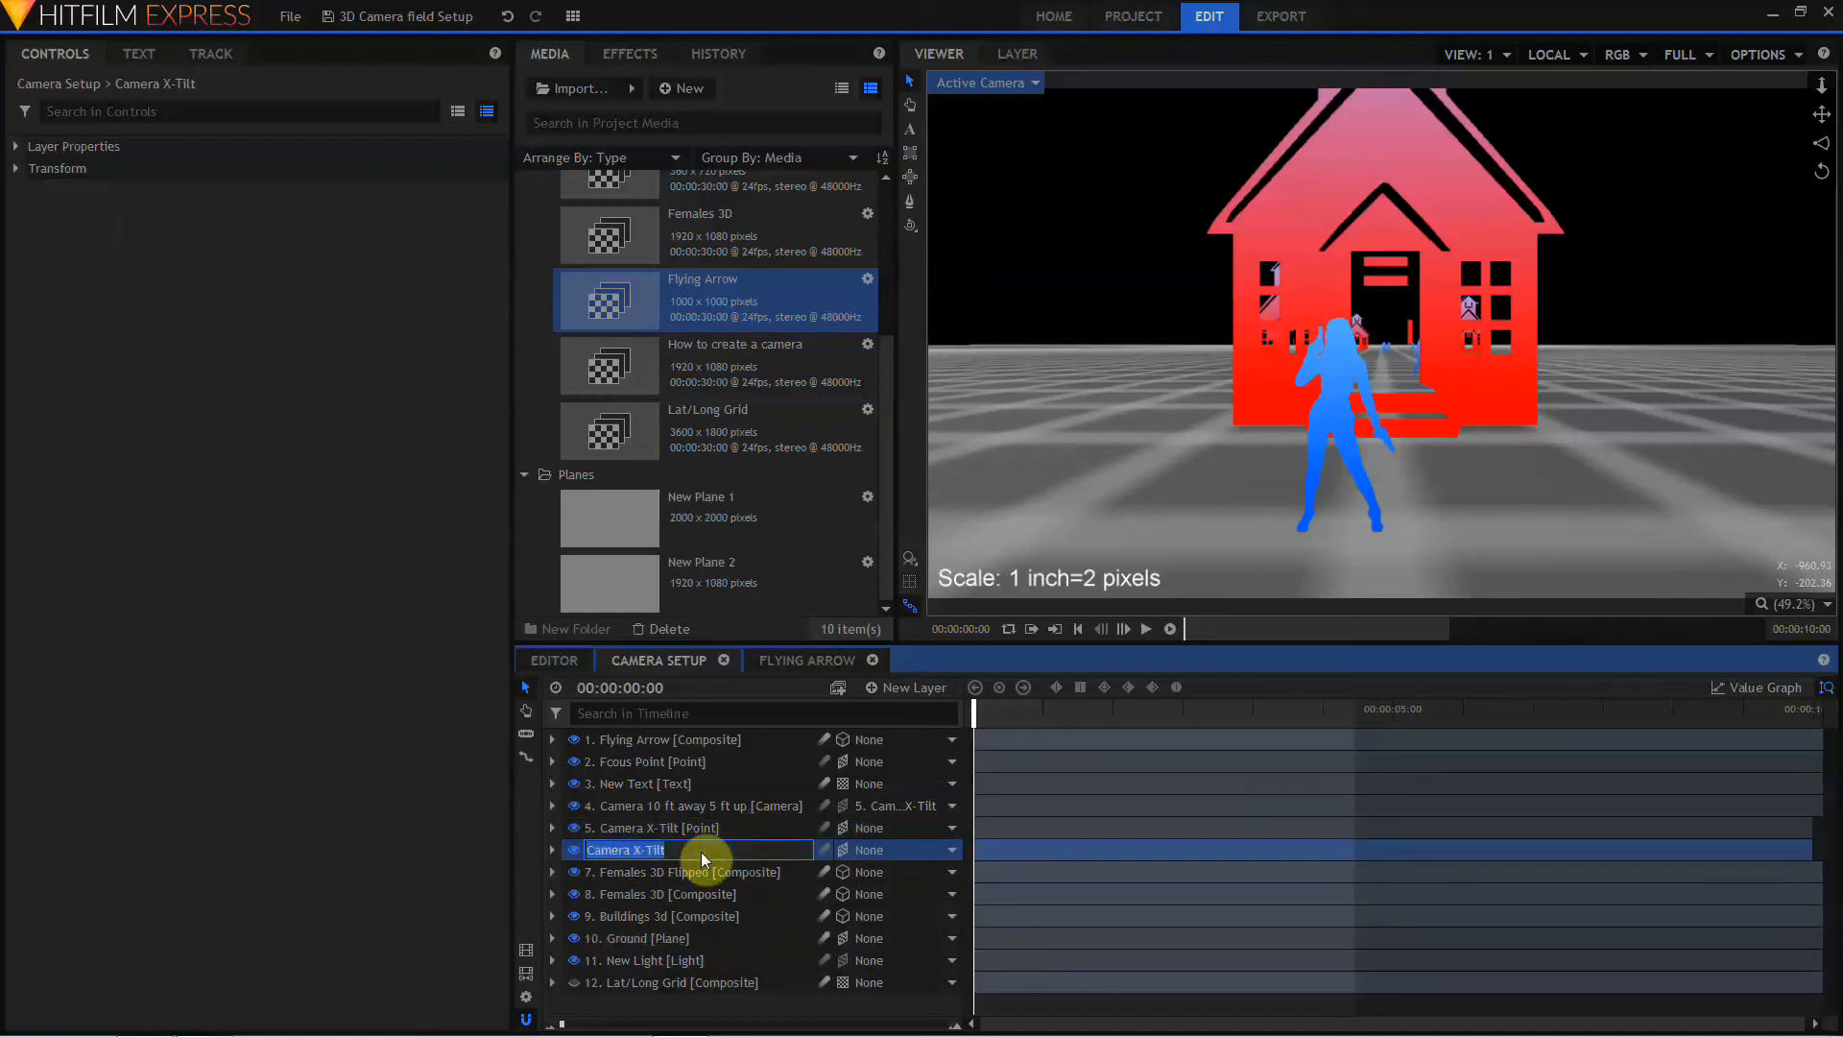
type("Camera Y-Pan")
key("Return")
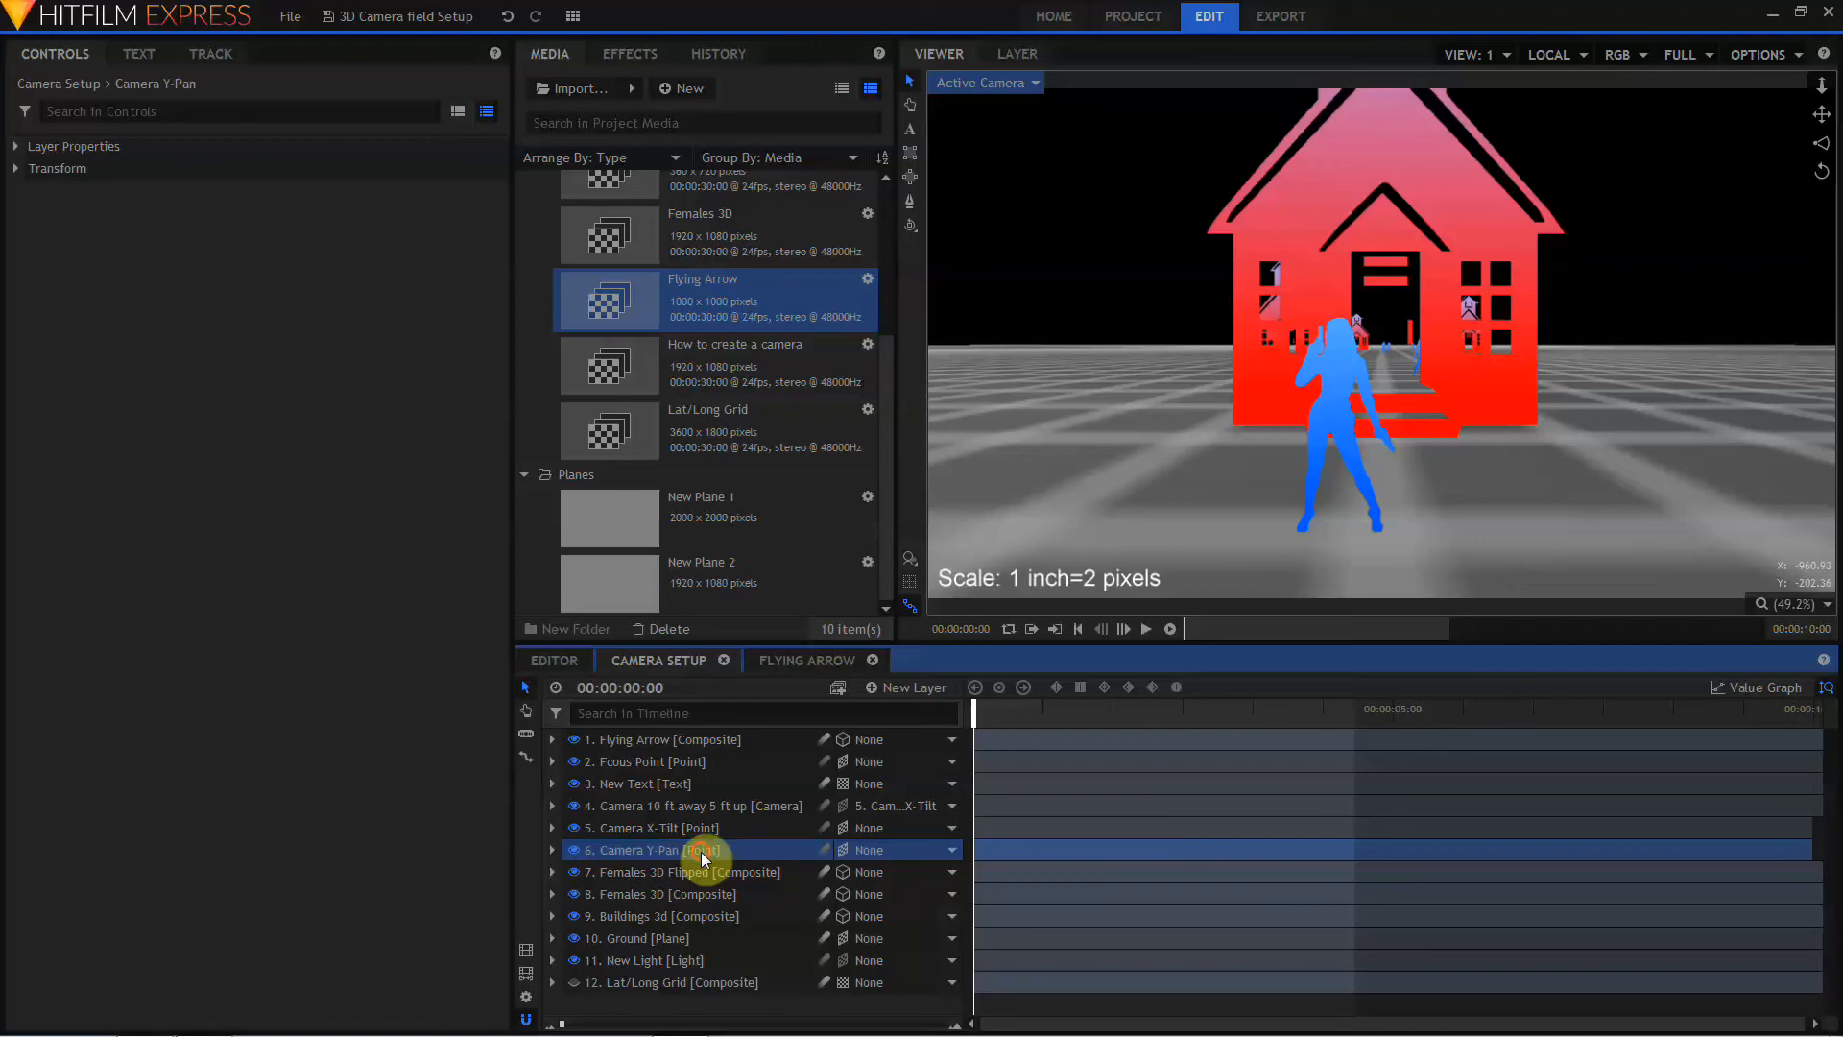
Step: Set Camera Y-Pan's Y position to 100 and parent Camera X-Tilt to Camera Y-Pan
left_click(15, 171)
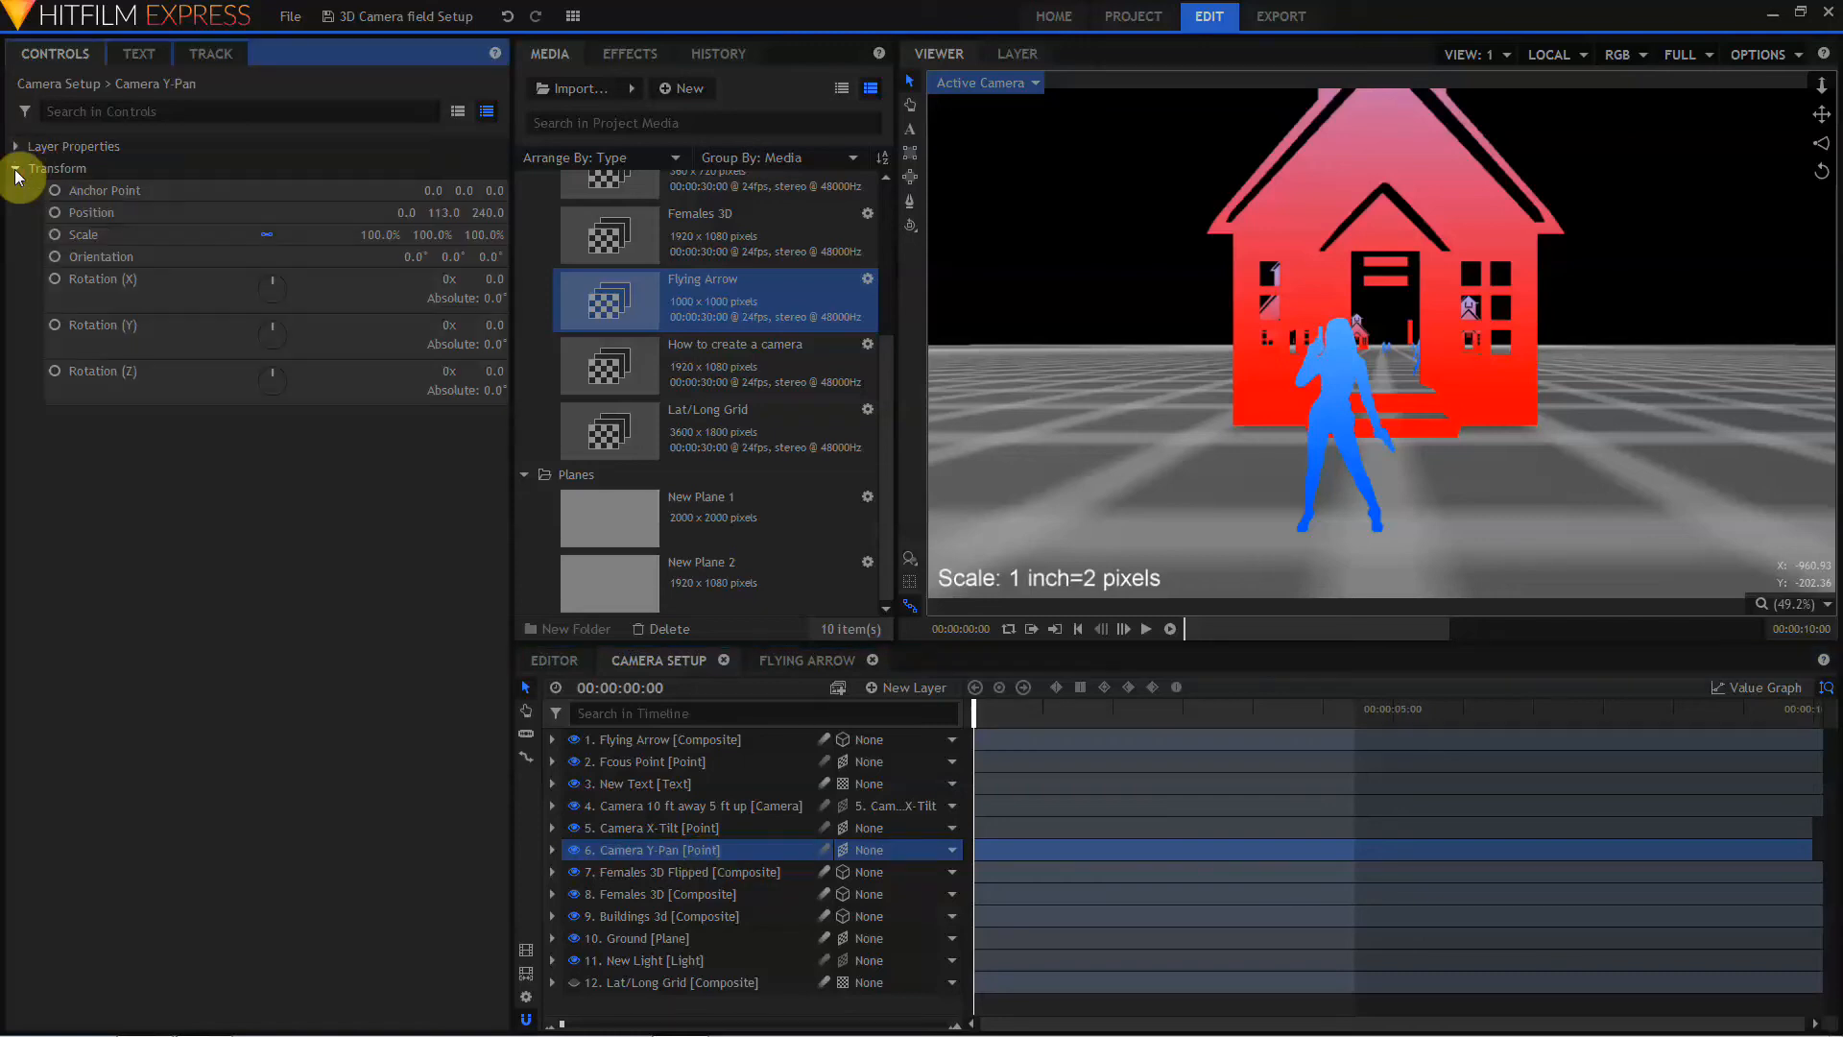
left_click(440, 215)
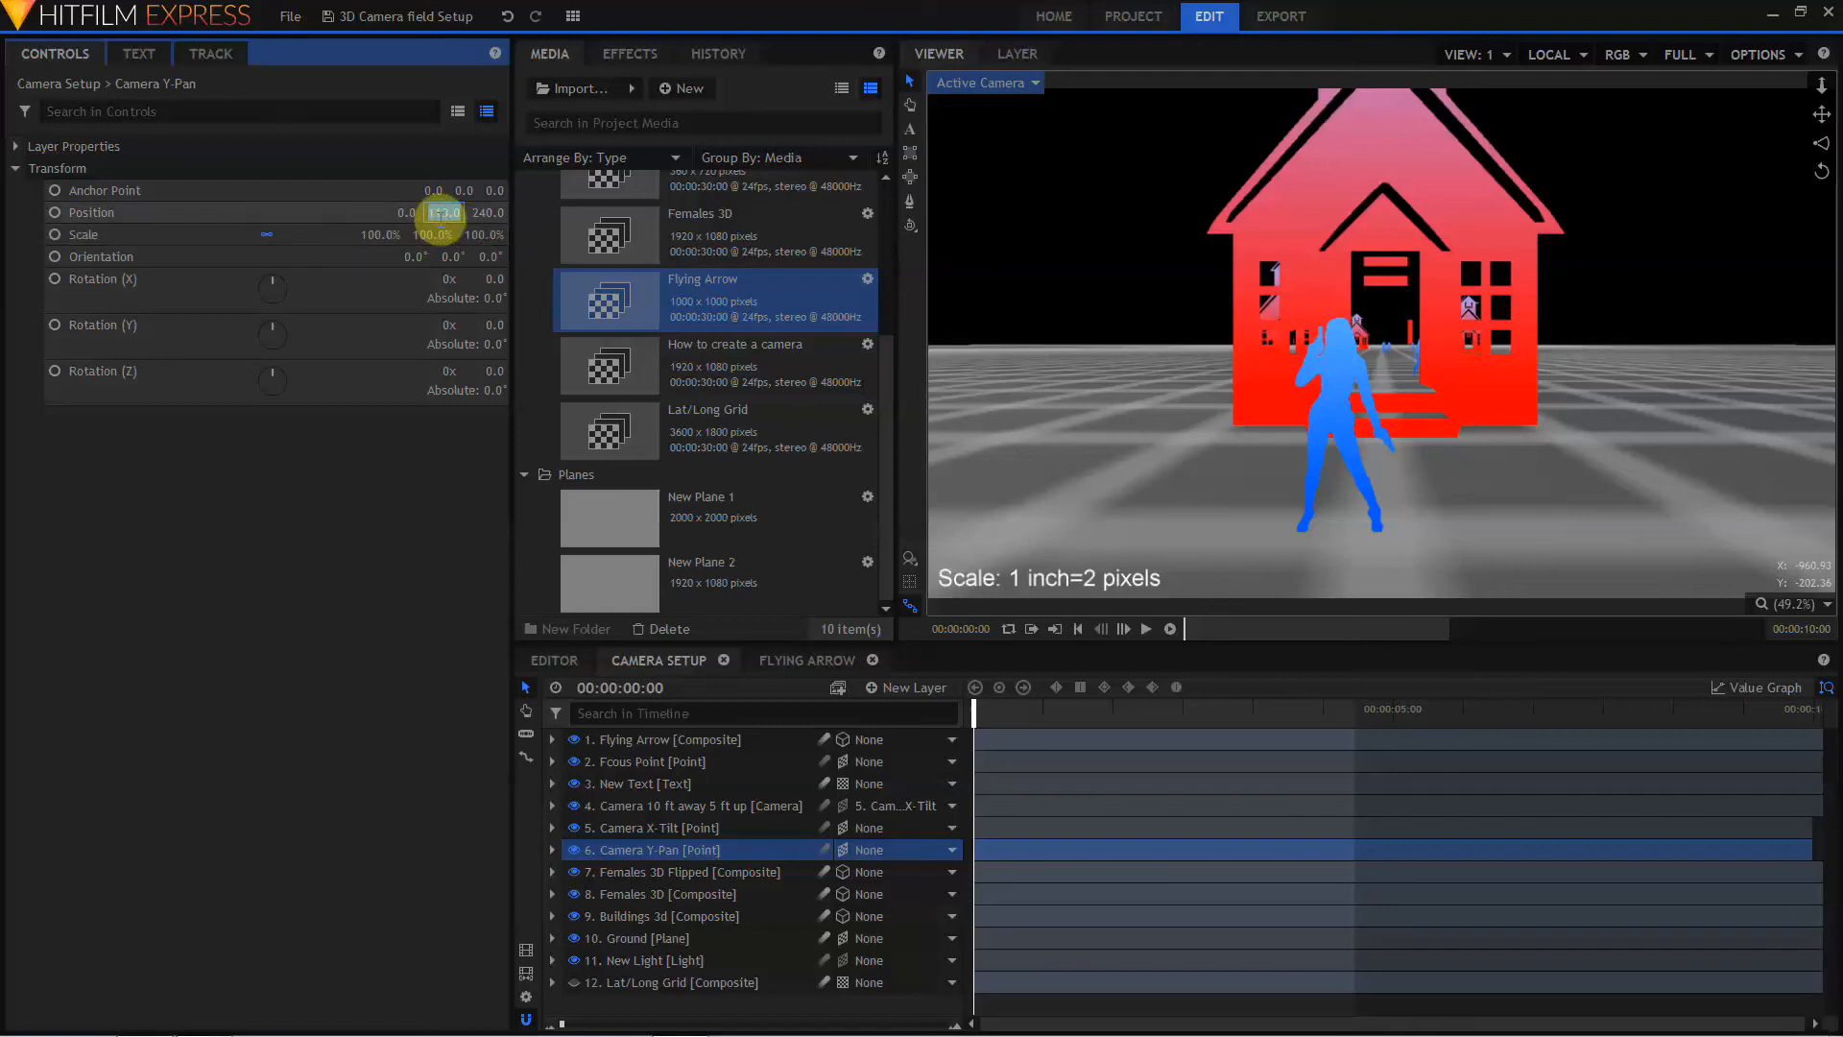
type("100")
key("Return")
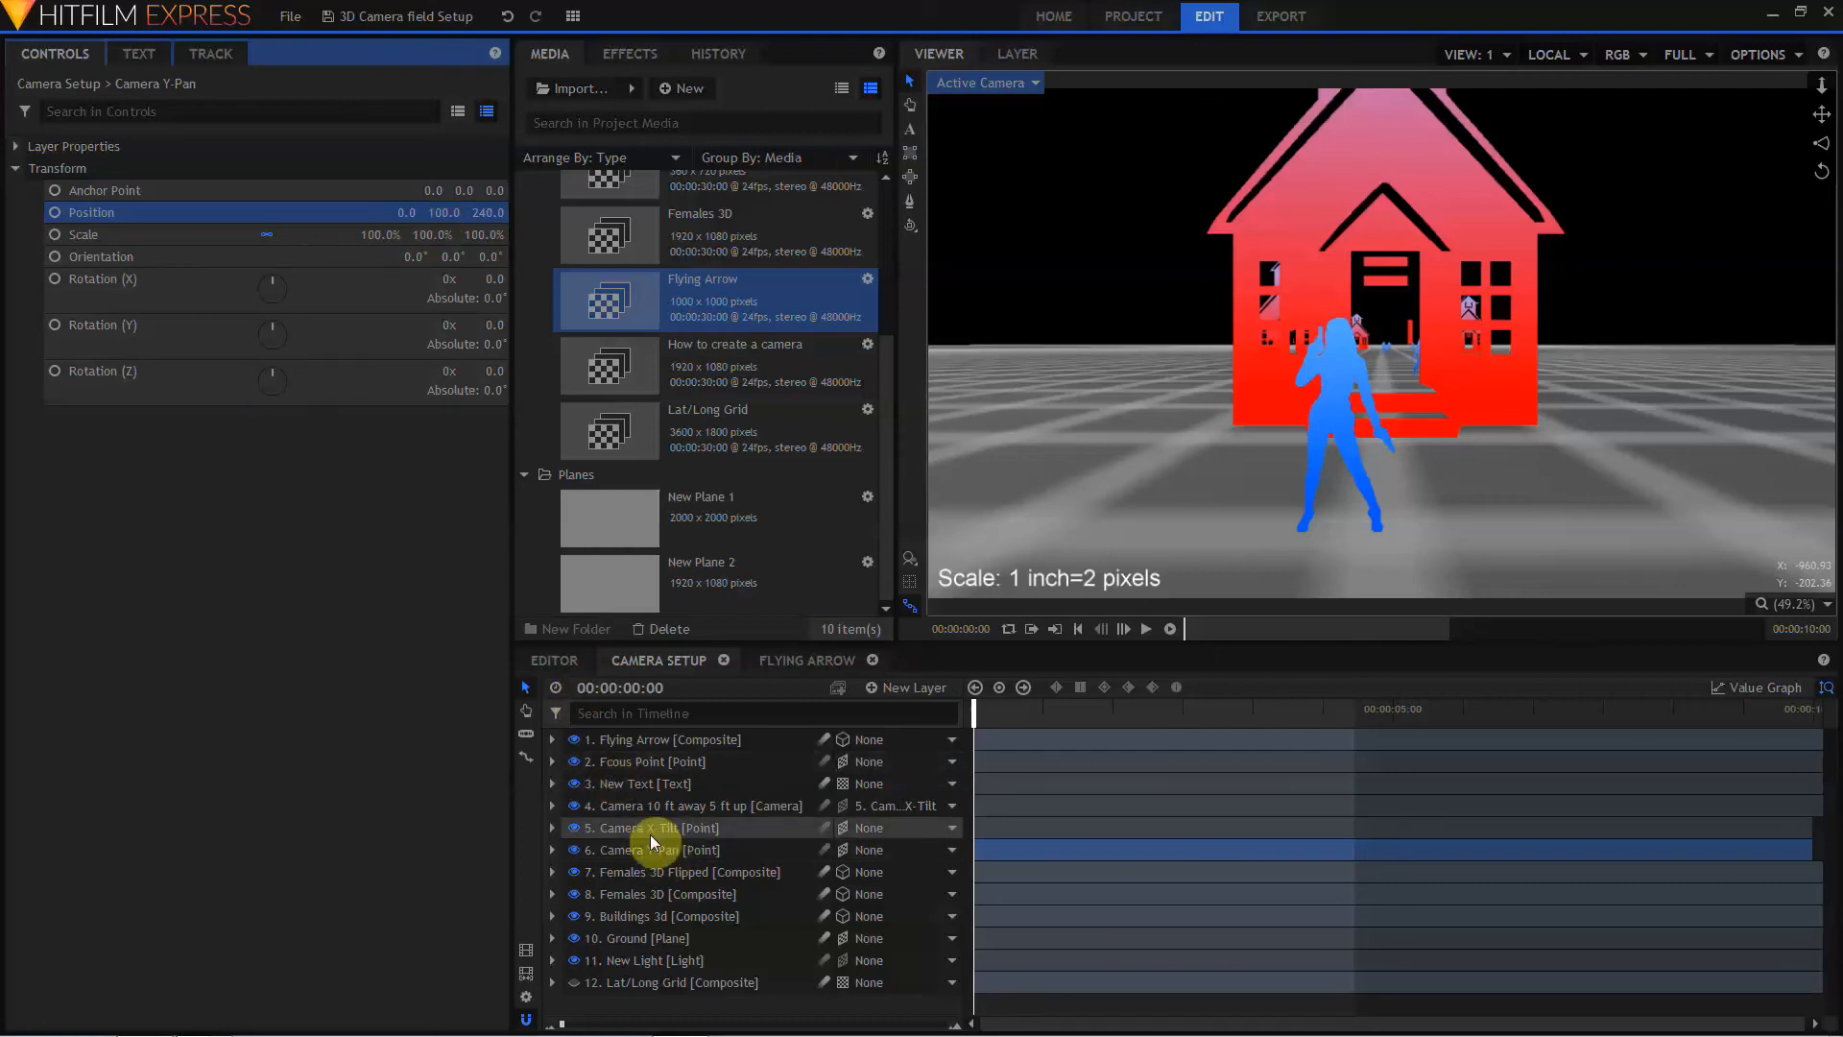
left_click(880, 828)
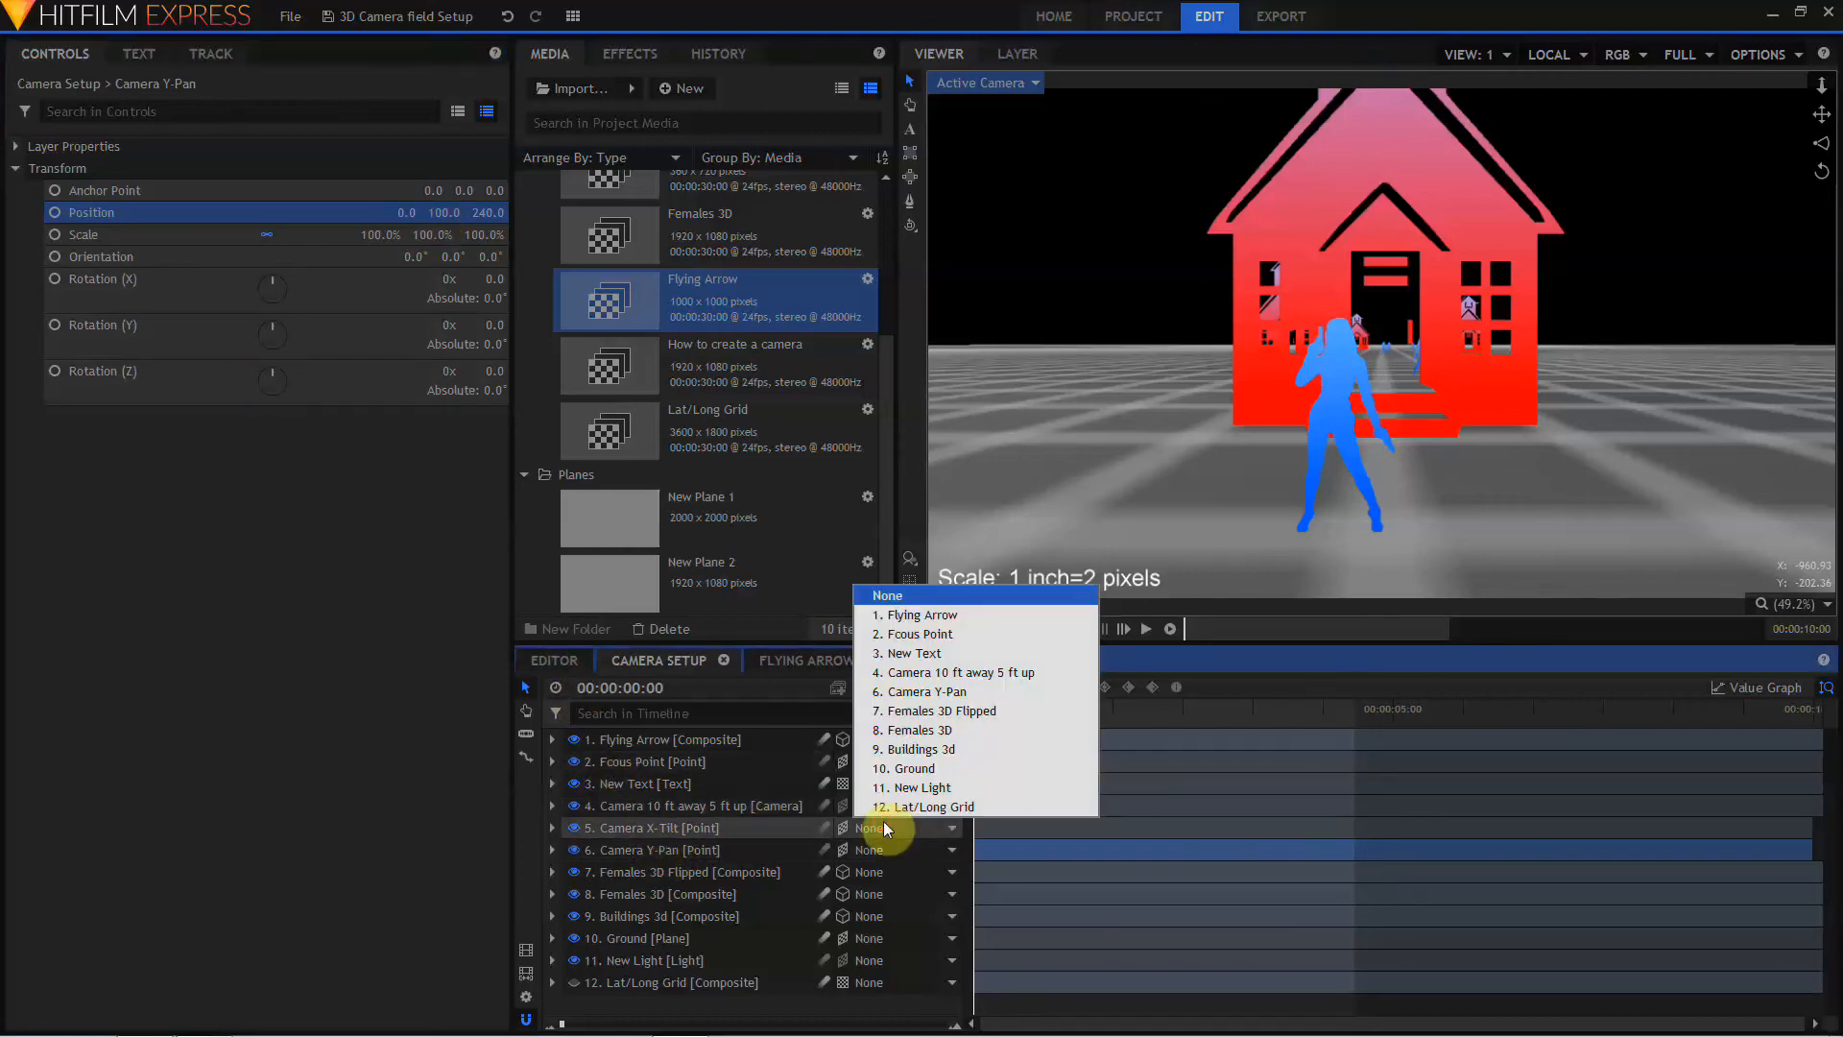
left_click(926, 691)
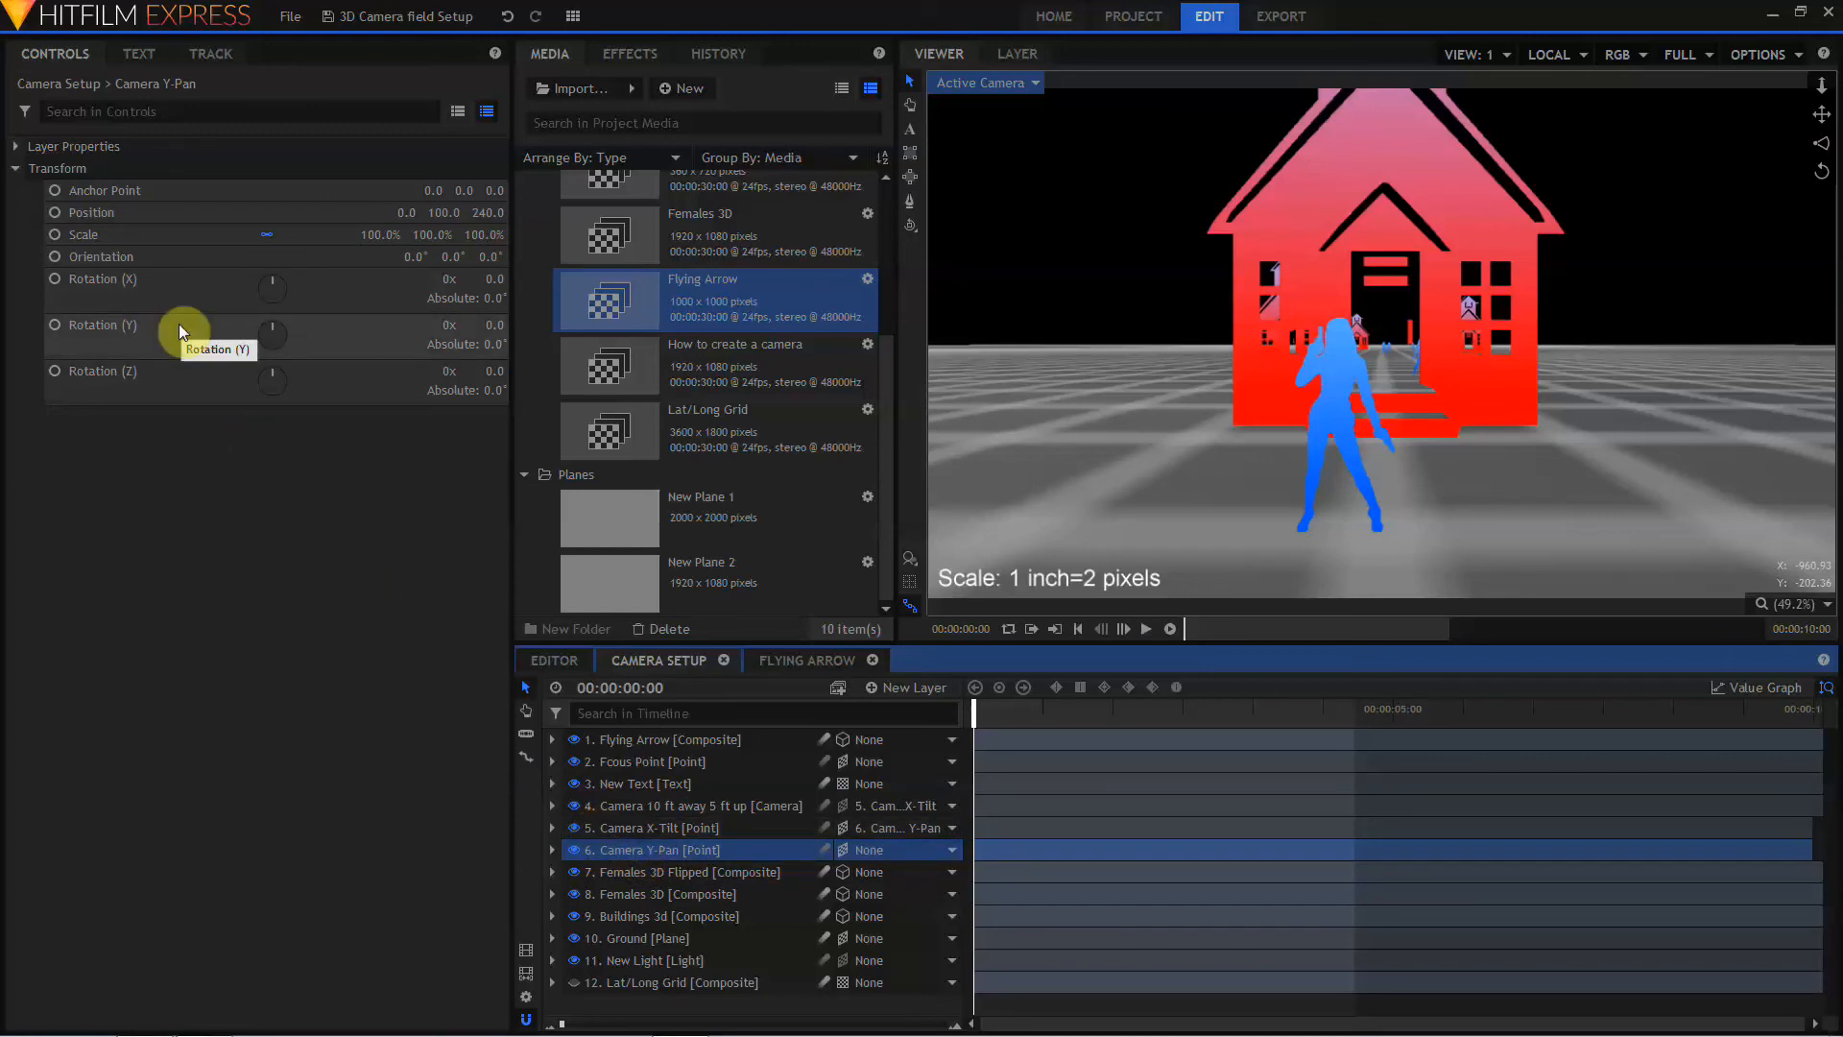
Step: Enable keyframing for Camera X-Tilt's X rotation at 00:00:05:00 and set it to -60°
left_click(672, 826)
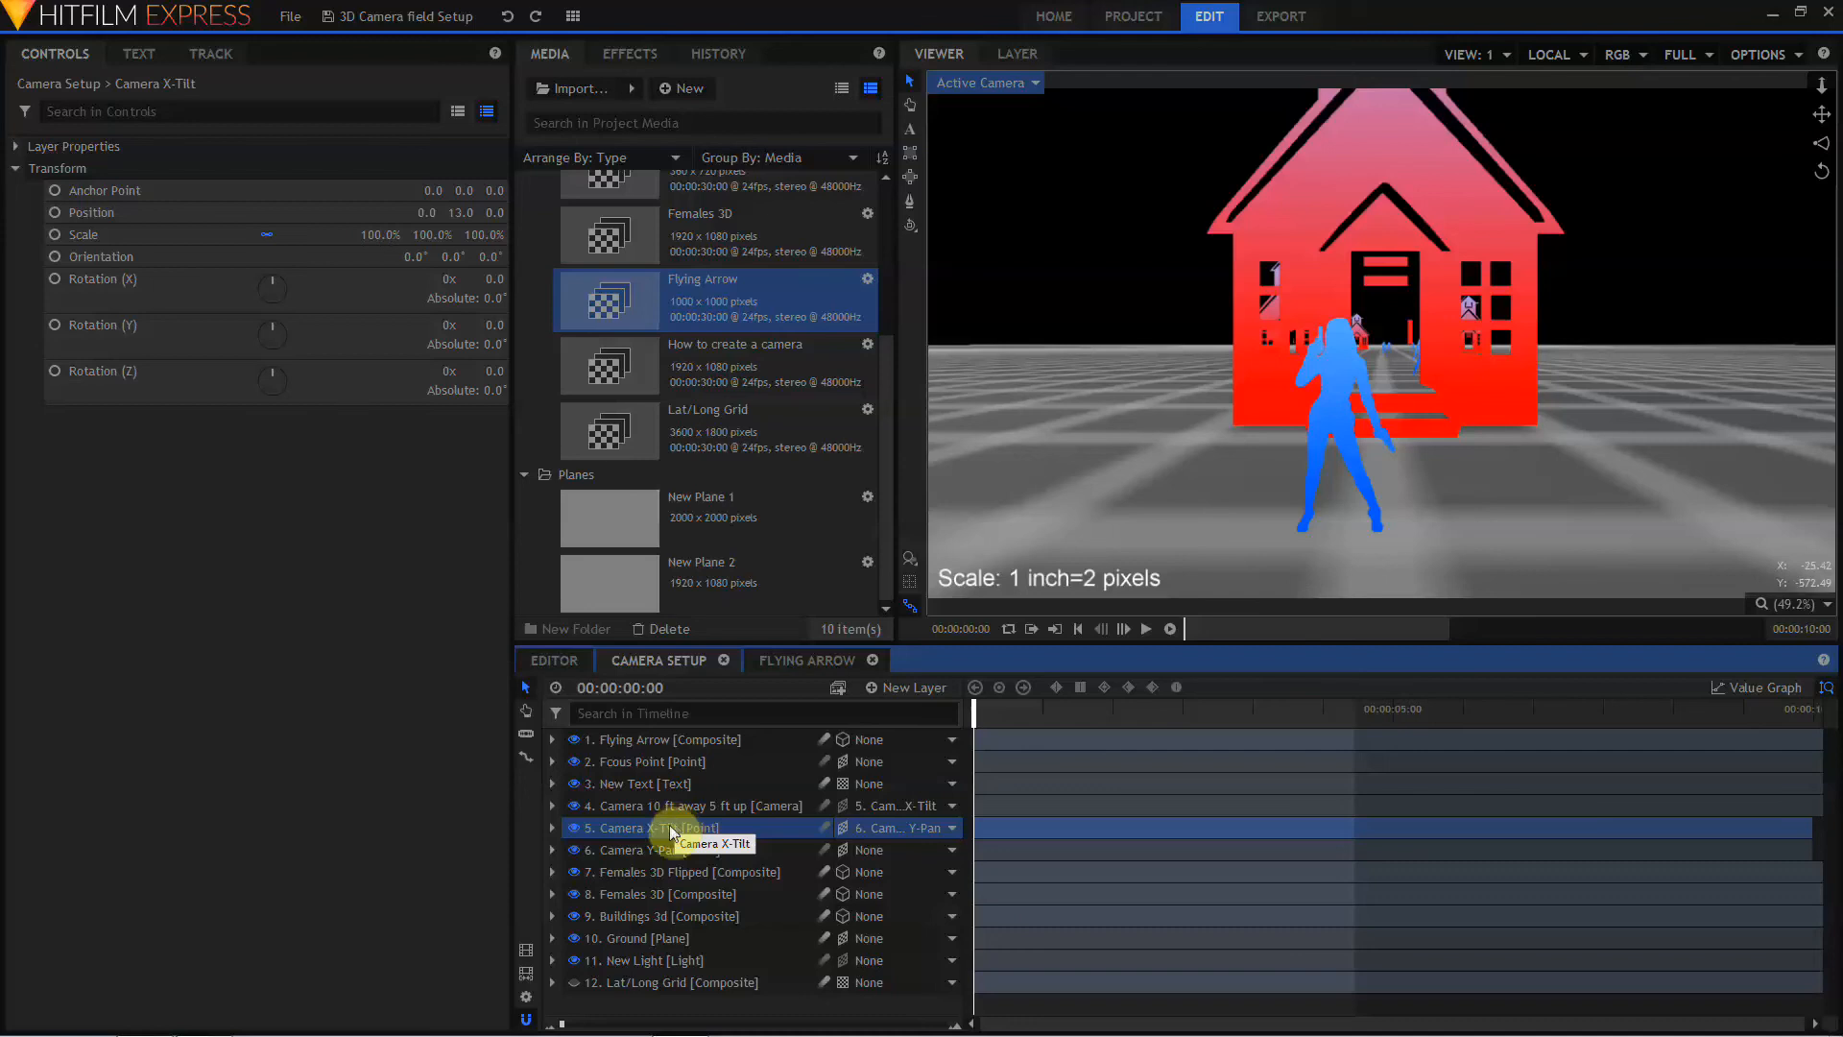
left_click(1390, 715)
left_click_drag(1390, 716, 1394, 715)
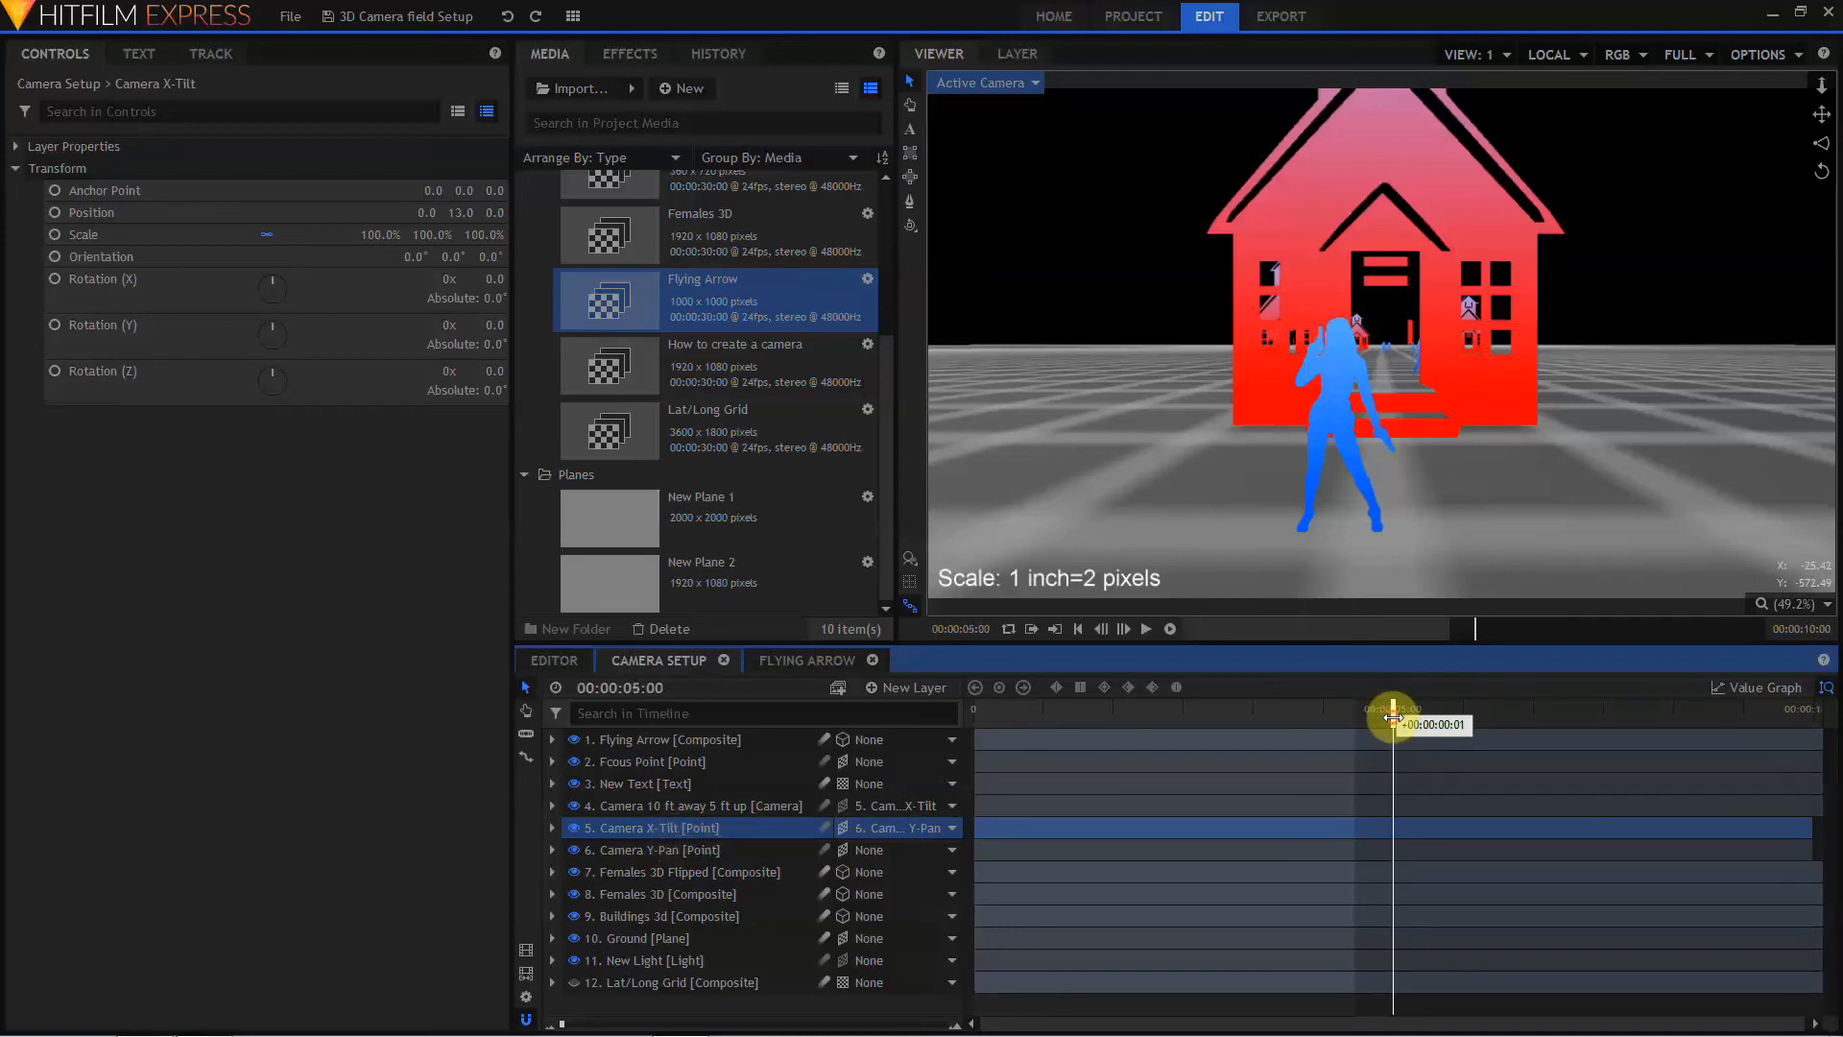
left_click(55, 279)
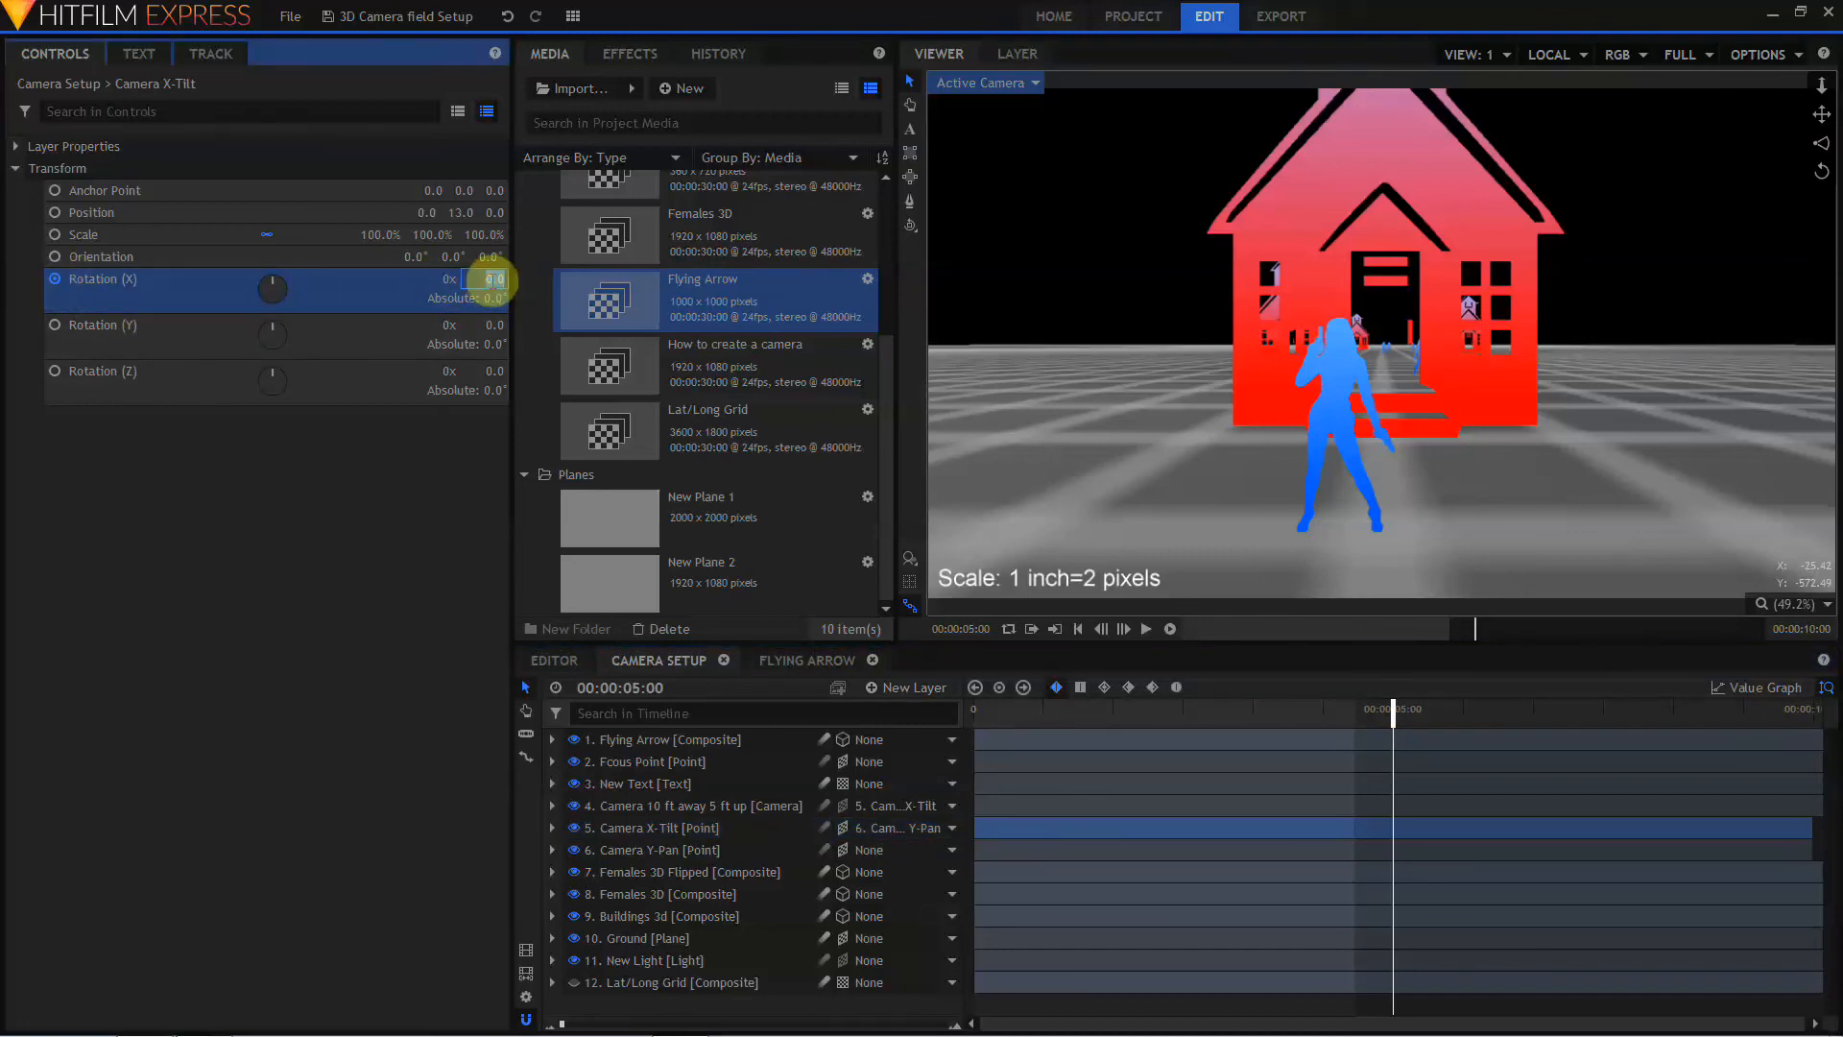
type("-60")
key("Return")
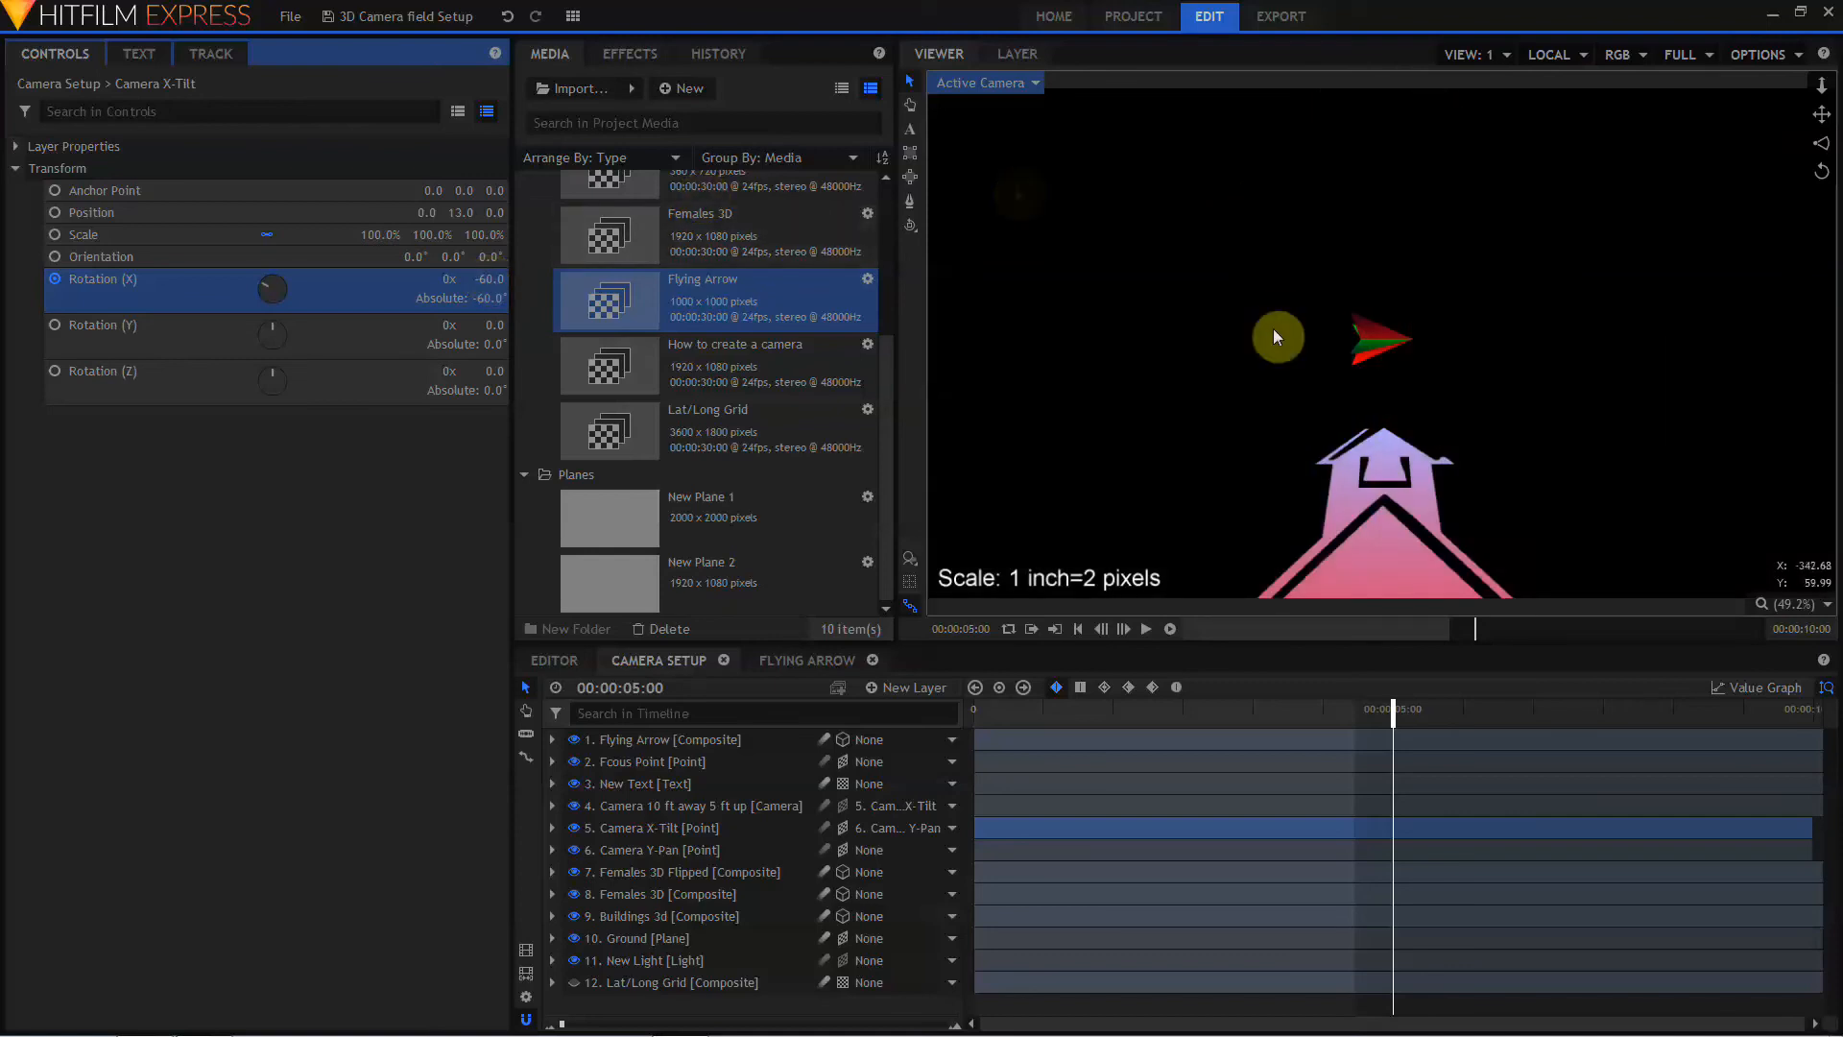
Step: At 00:00:00:00, enable keyframing for Camera Y-Pan's Y rotation and turn it so the camera pans away from the house
left_click_drag(1393, 712, 947, 744)
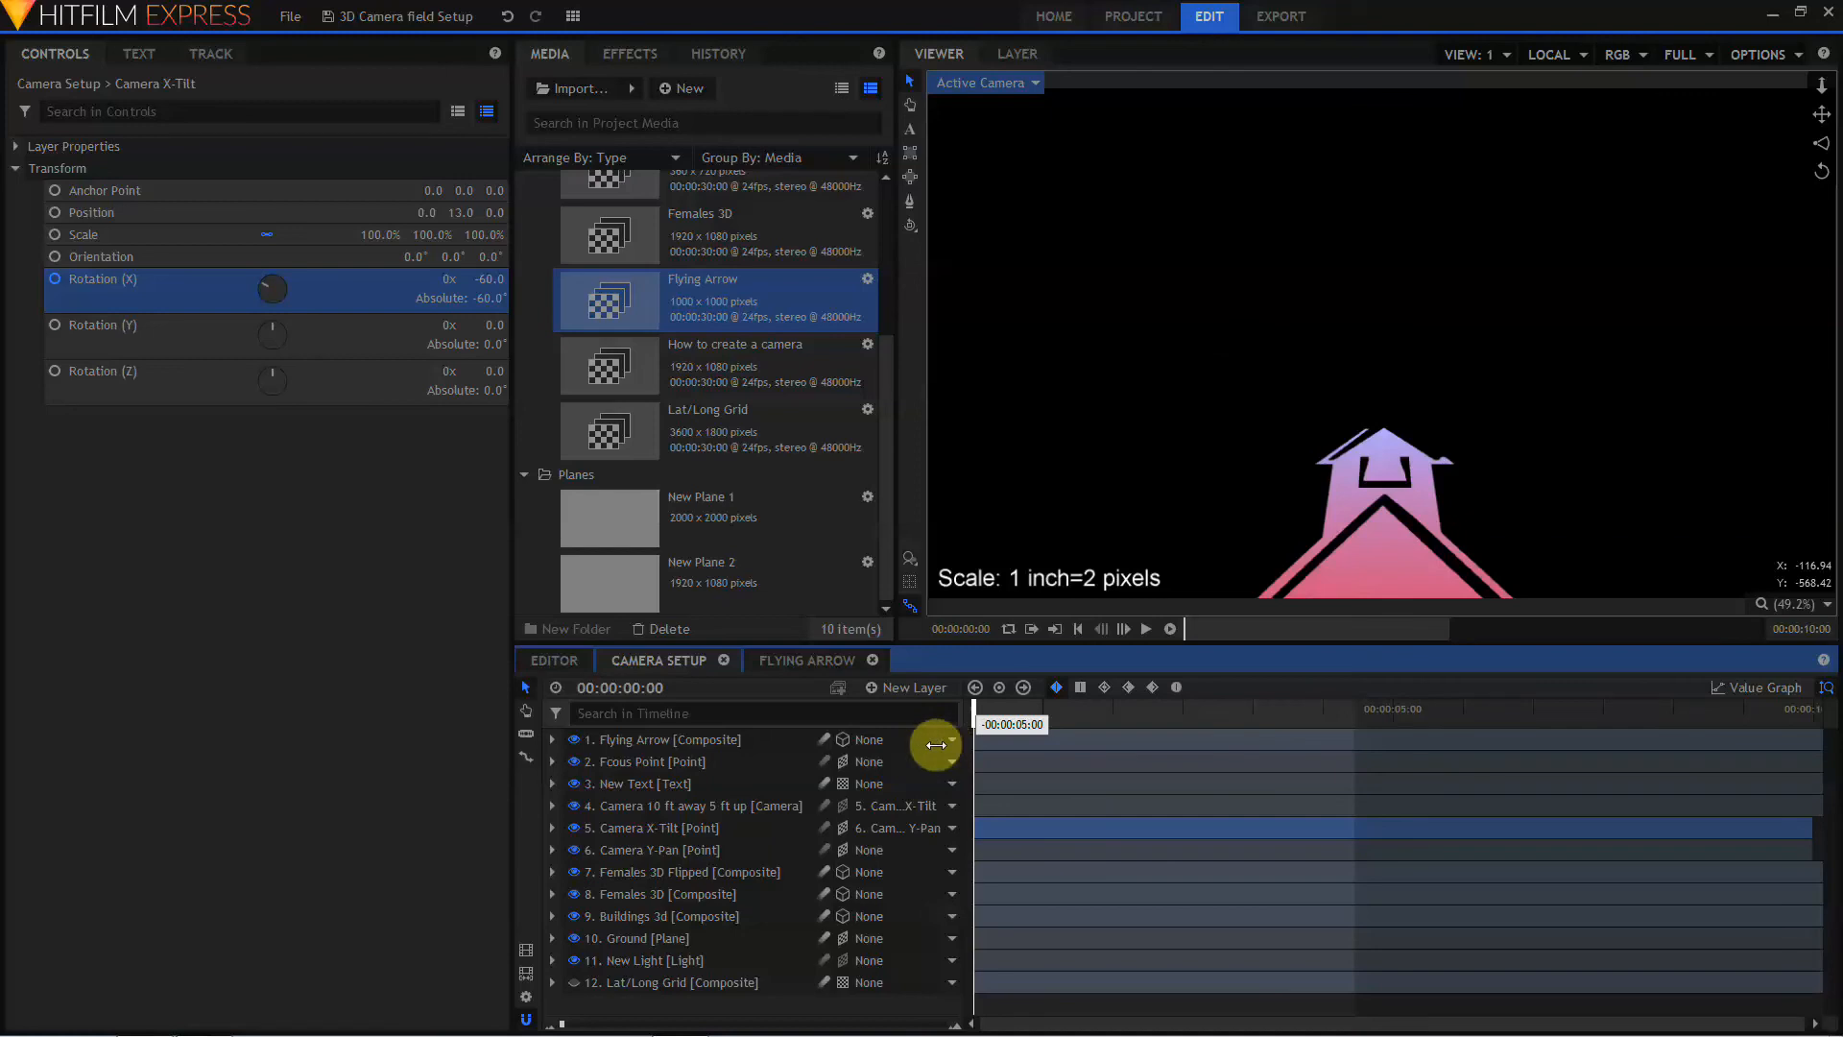
left_click(641, 850)
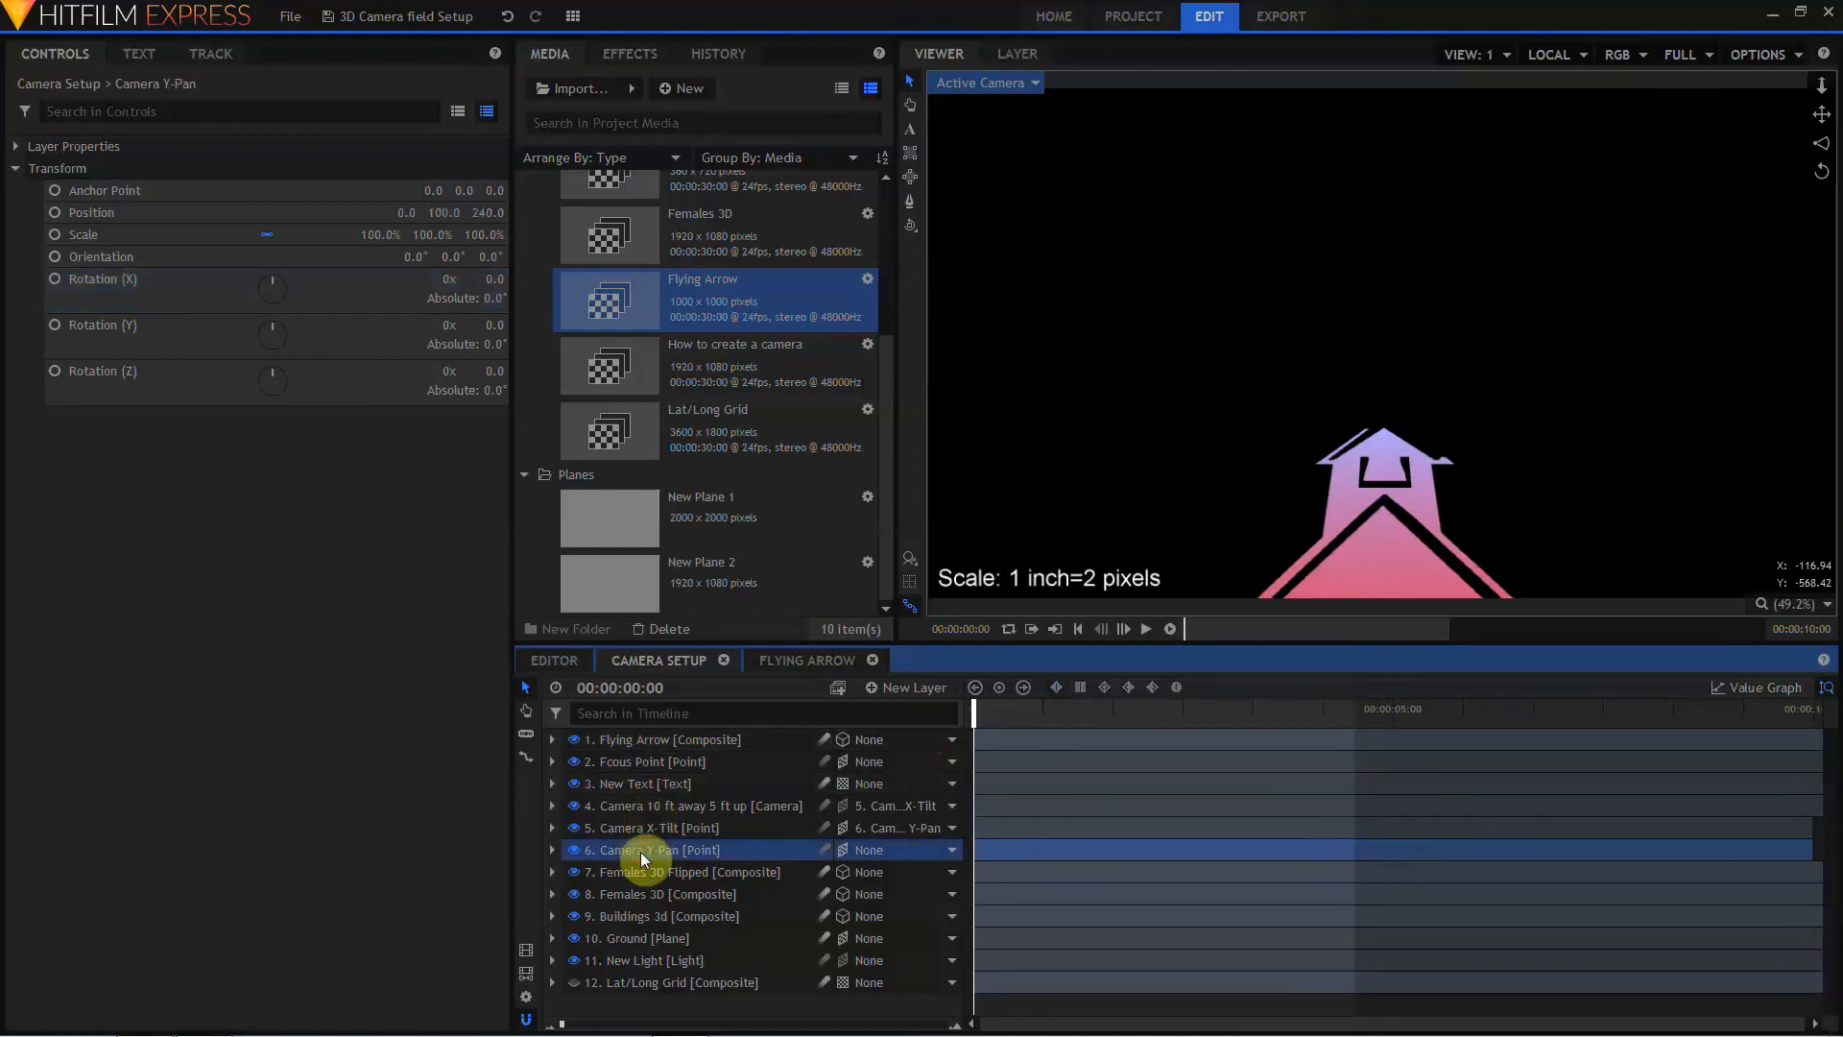
left_click(54, 325)
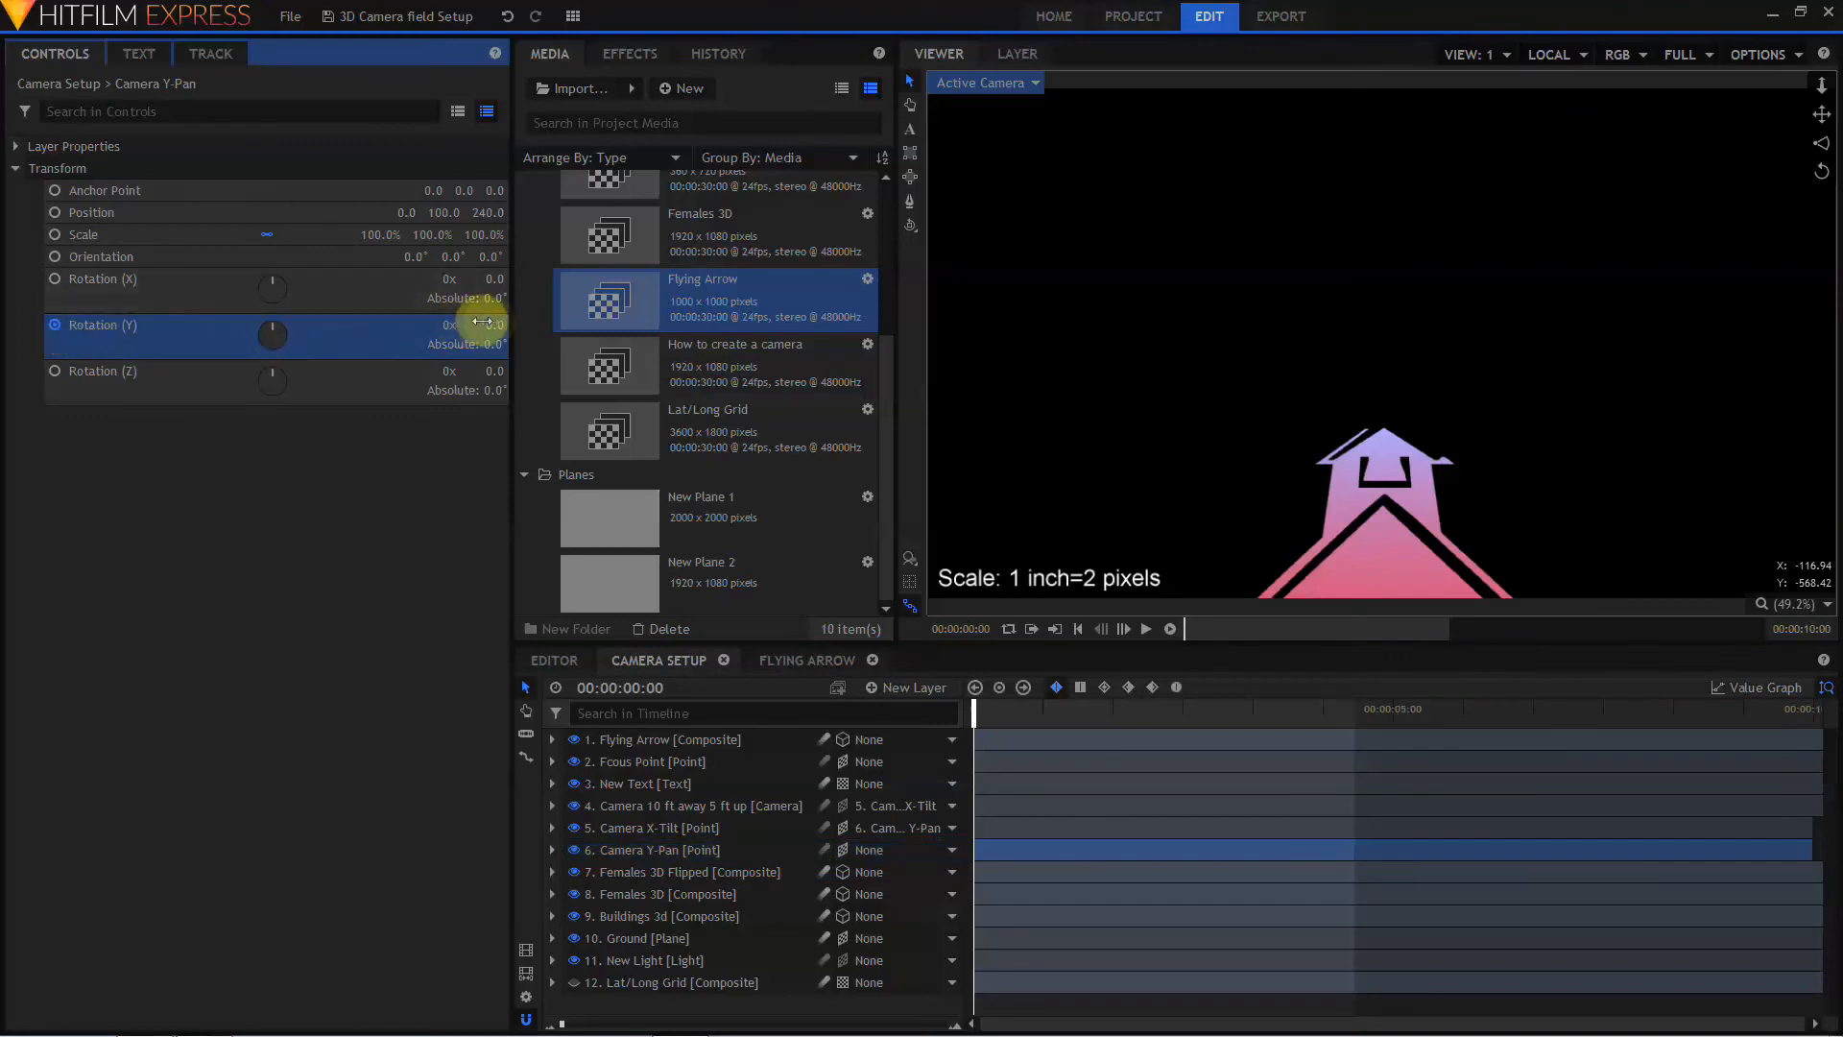
left_click_drag(482, 322, 487, 278)
Step: Set Camera X-Tilt's X rotation to -31° at 00:00:00:00 and move the playhead to 00:00:09:23
left_click(663, 828)
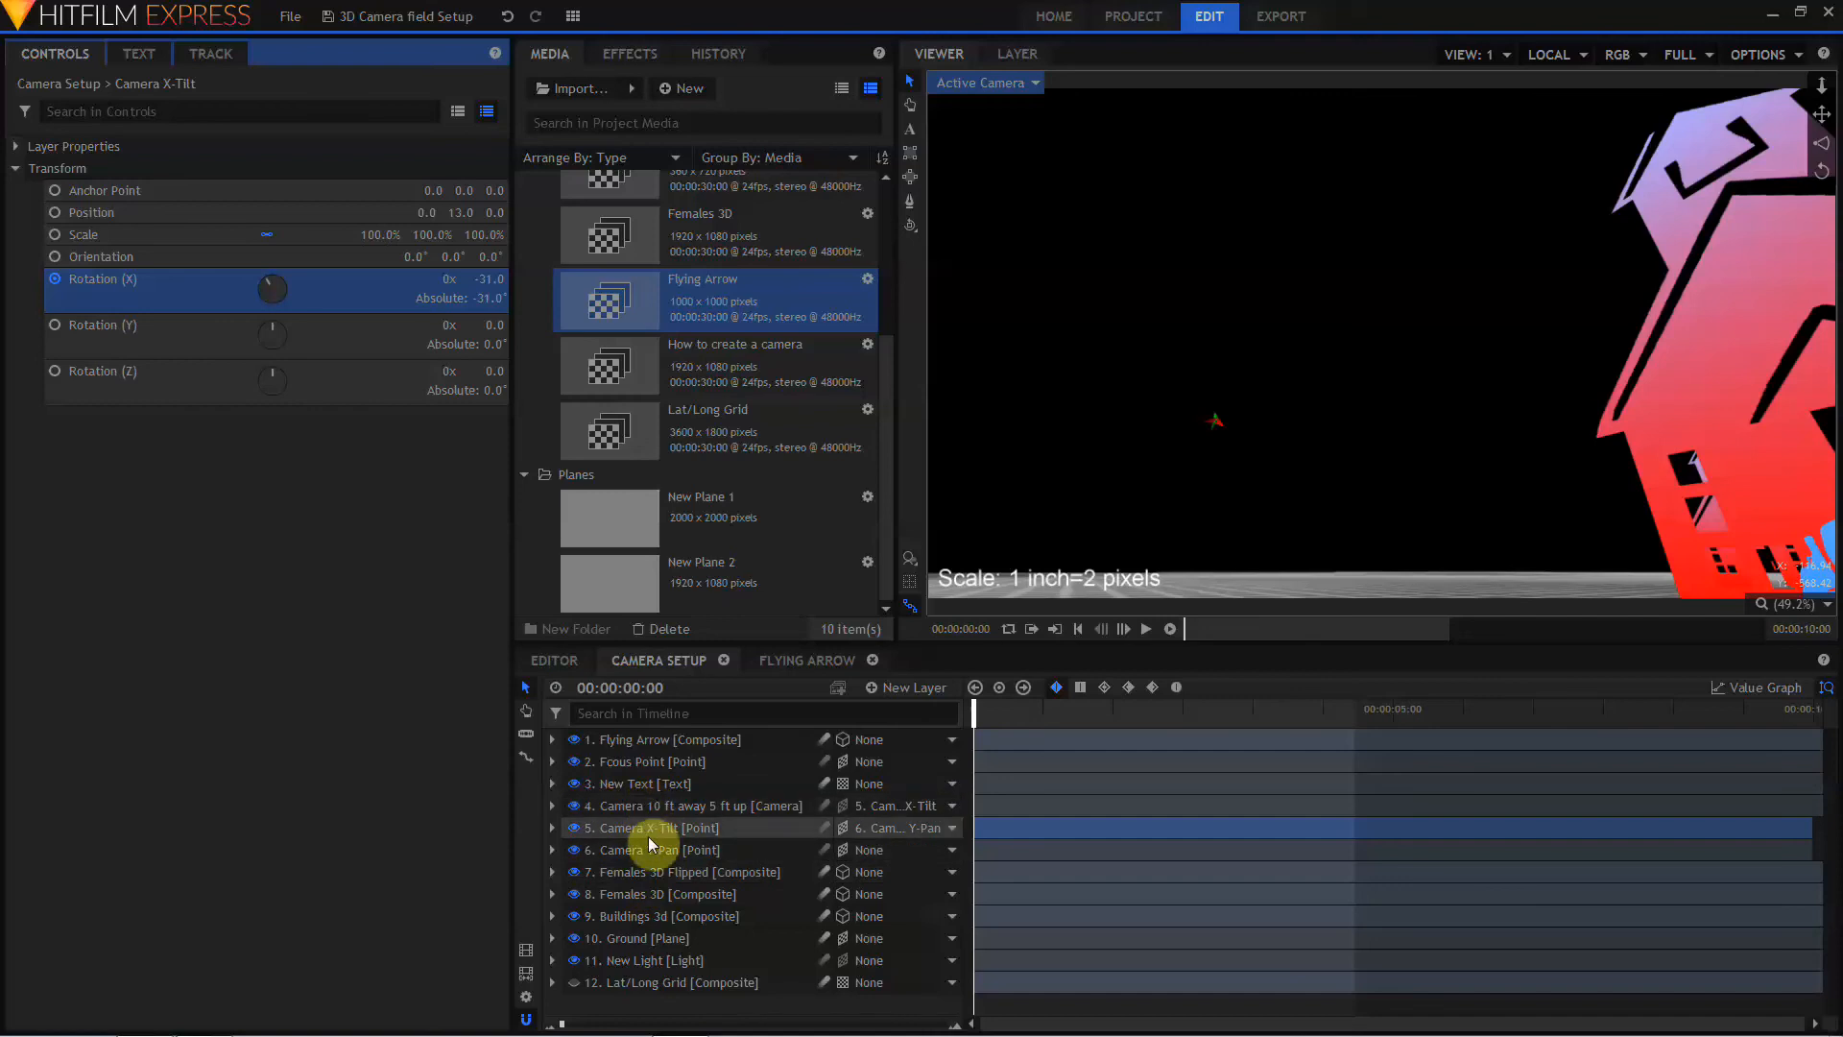
left_click_drag(976, 718, 1812, 710)
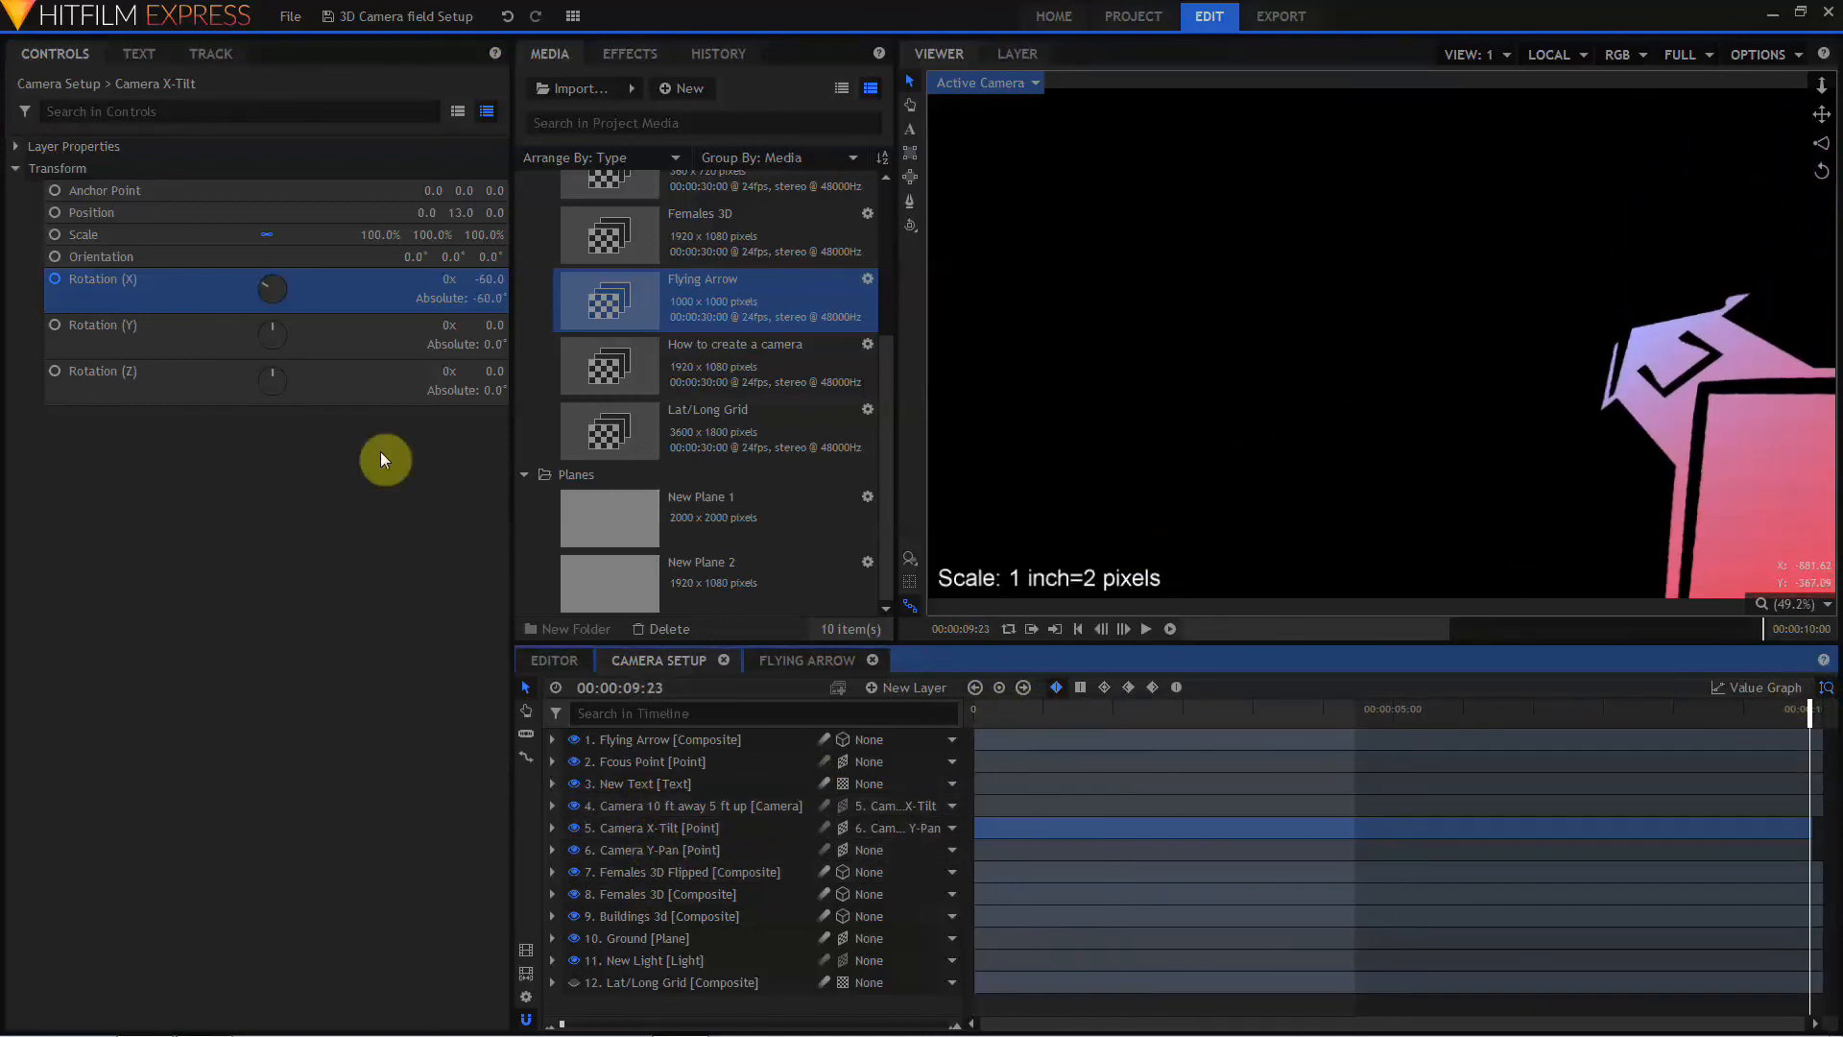
Step: At 00:00:09:23, turn Camera Y-Pan's Y rotation so the camera looks past the house's other side, and set Camera X-Tilt's X rotation to -9°
left_click(709, 850)
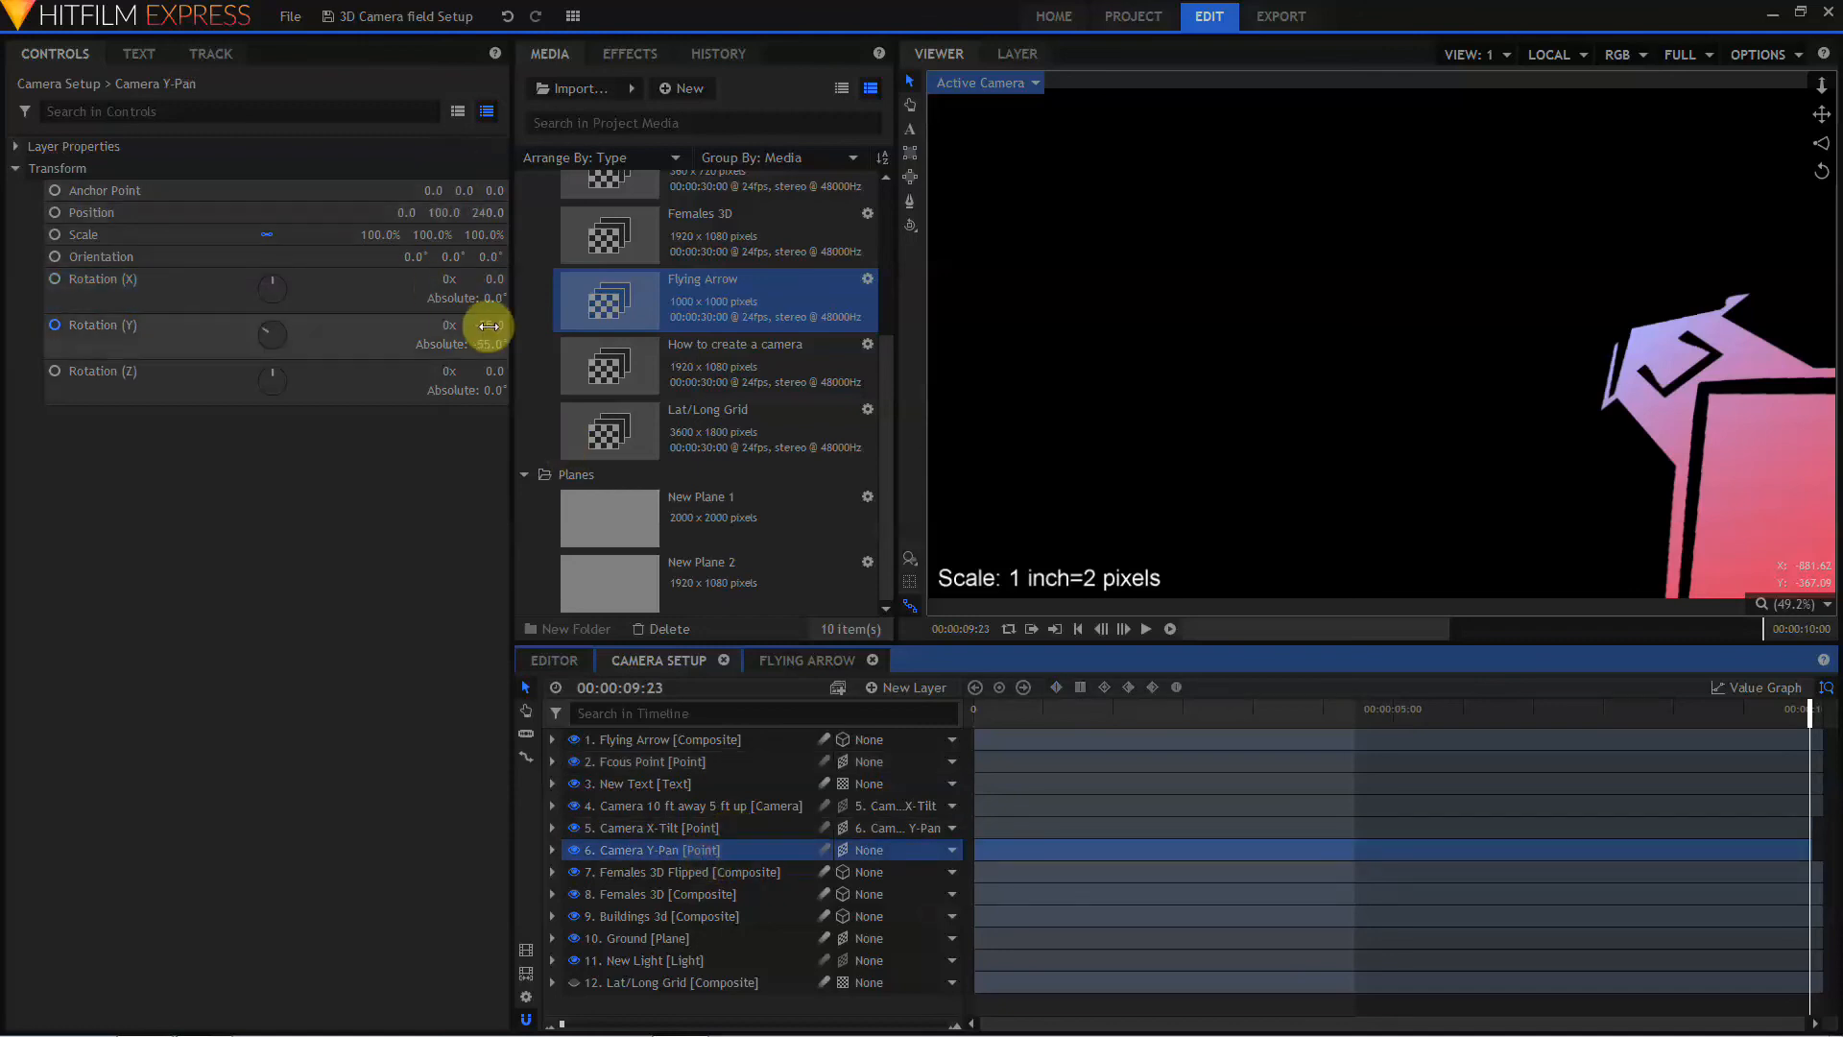
left_click_drag(488, 327, 520, 282)
left_click(690, 828)
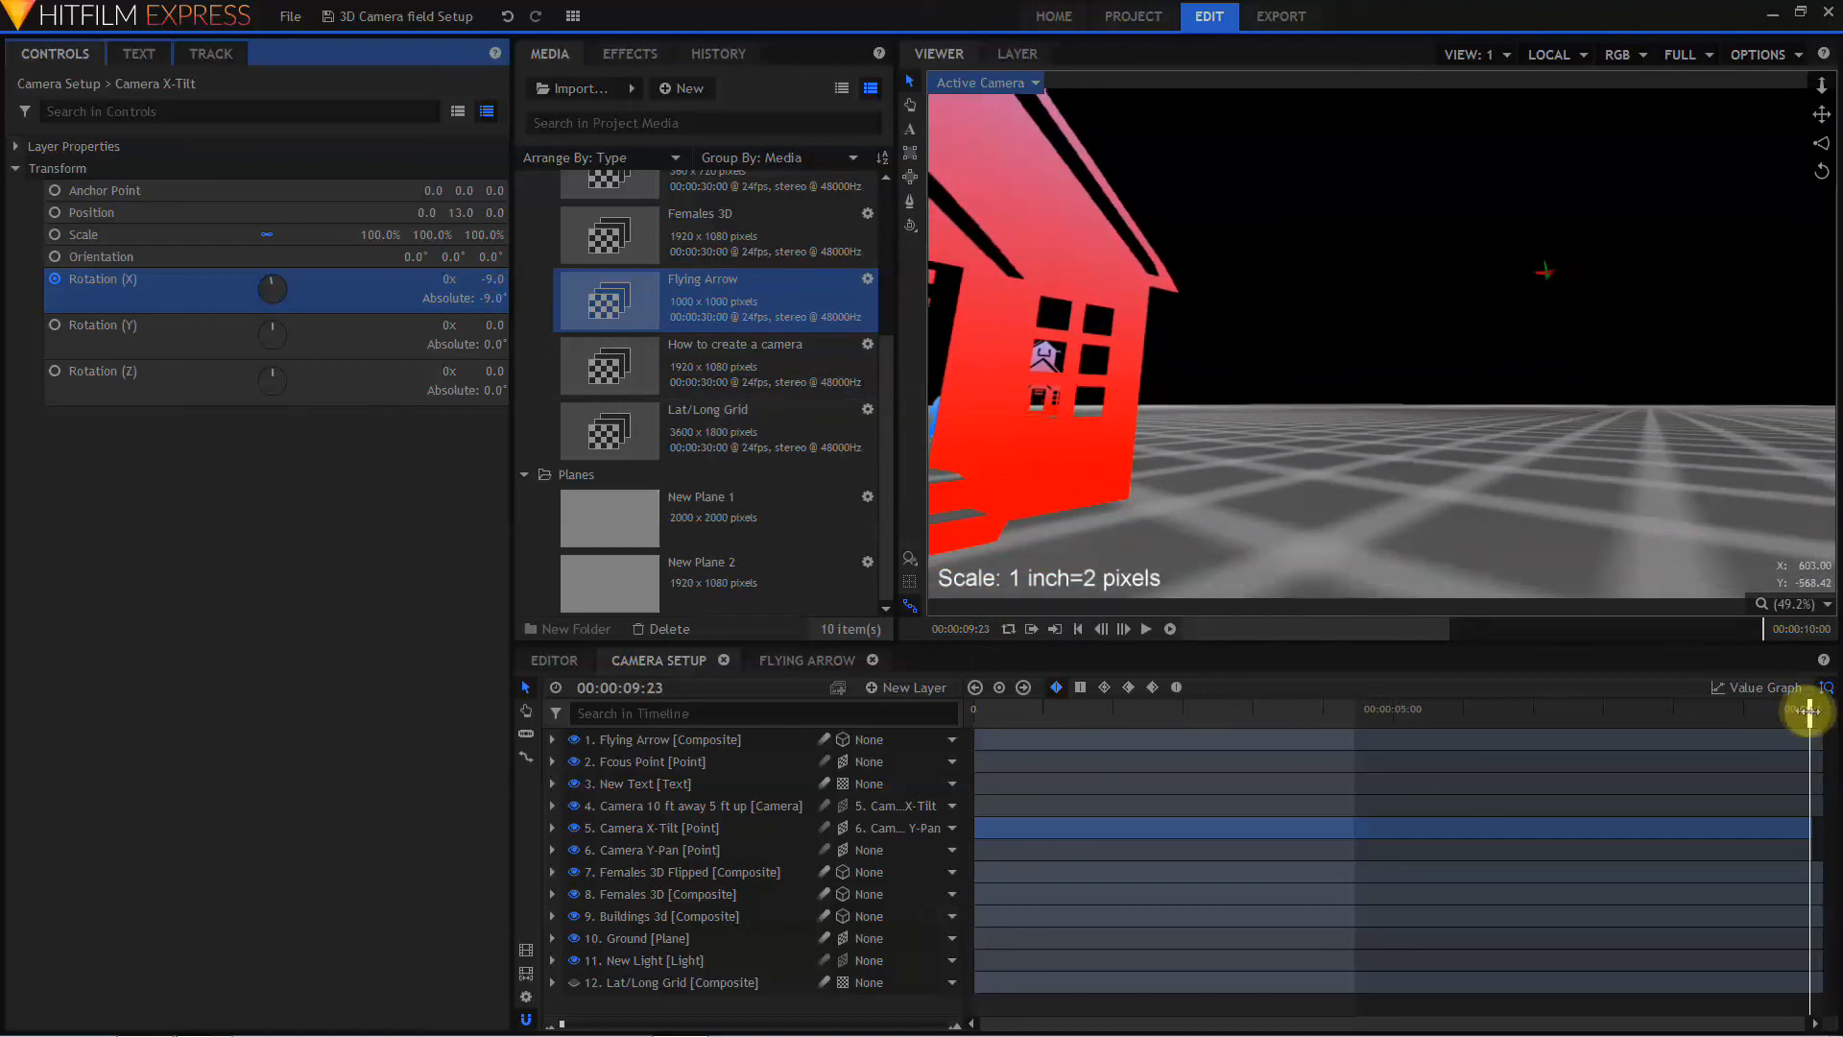
Step: Set Camera X-Tilt's X rotation to -8° at 00:00:00:00 and preview the pan through to 00:00:09:23
left_click_drag(1810, 711, 895, 735)
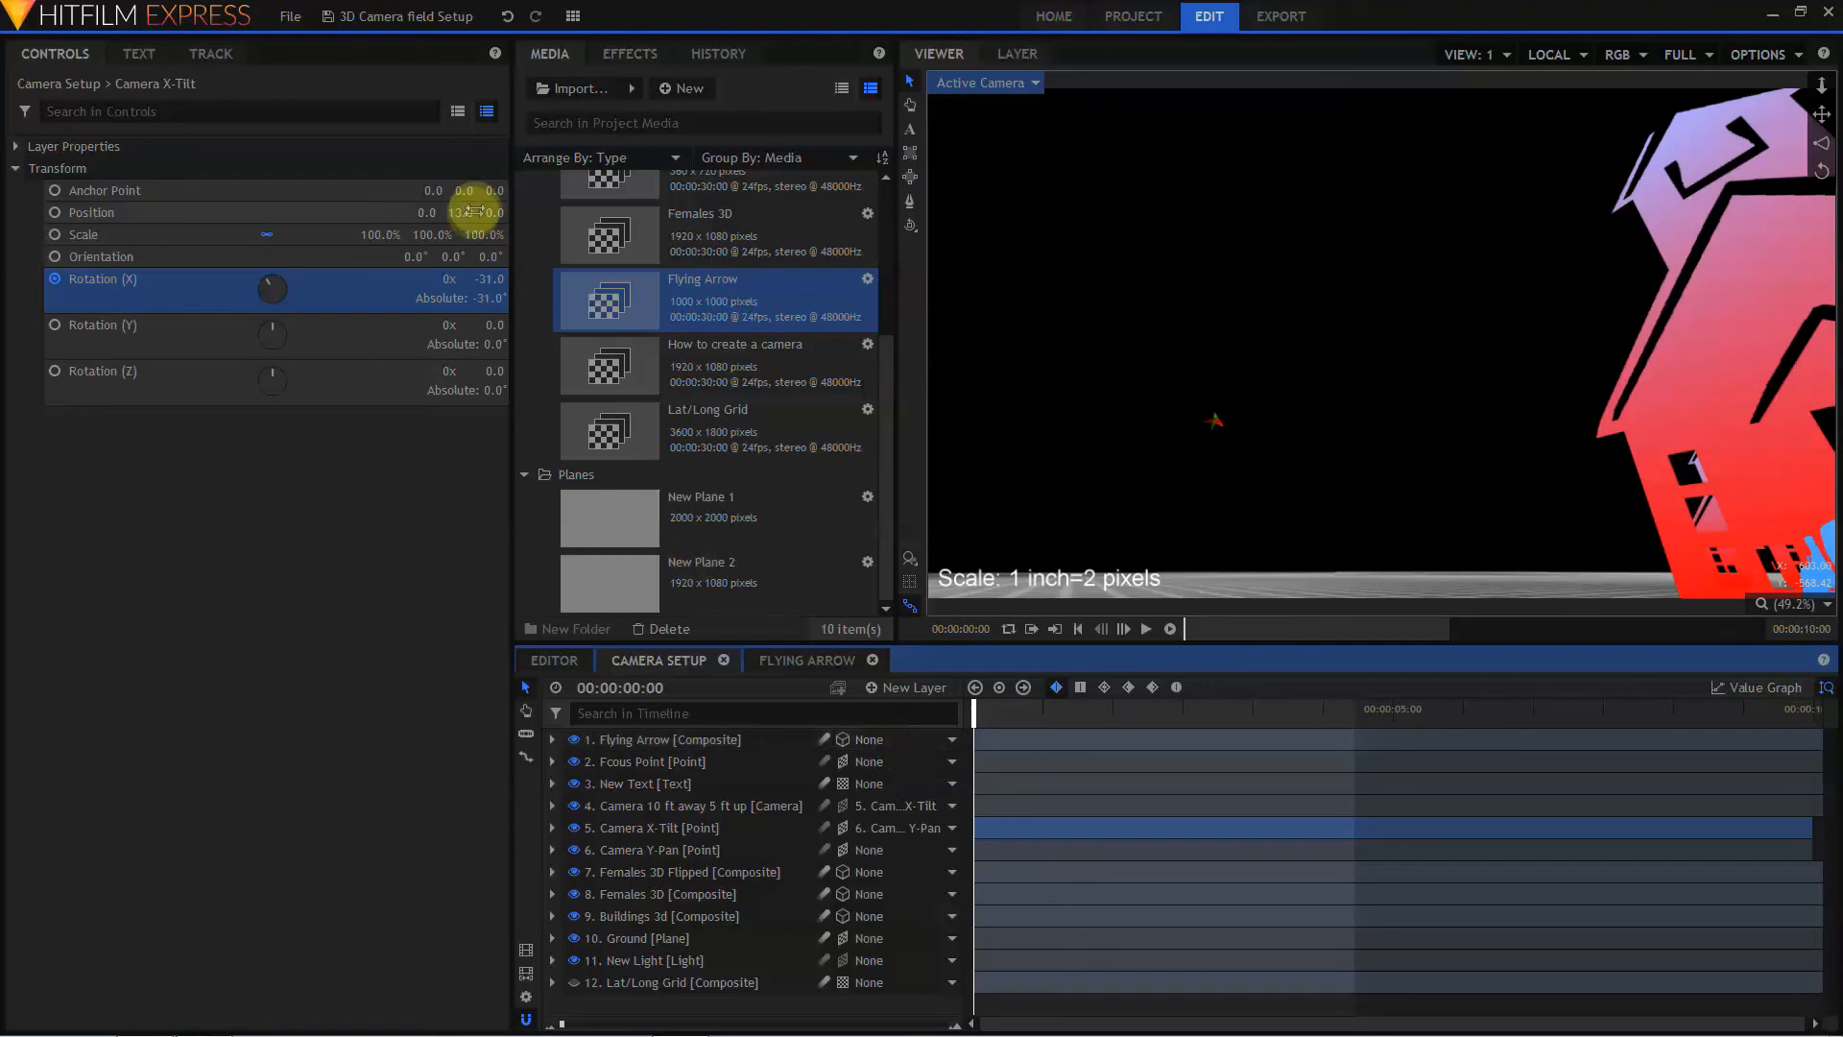
left_click_drag(488, 281, 494, 337)
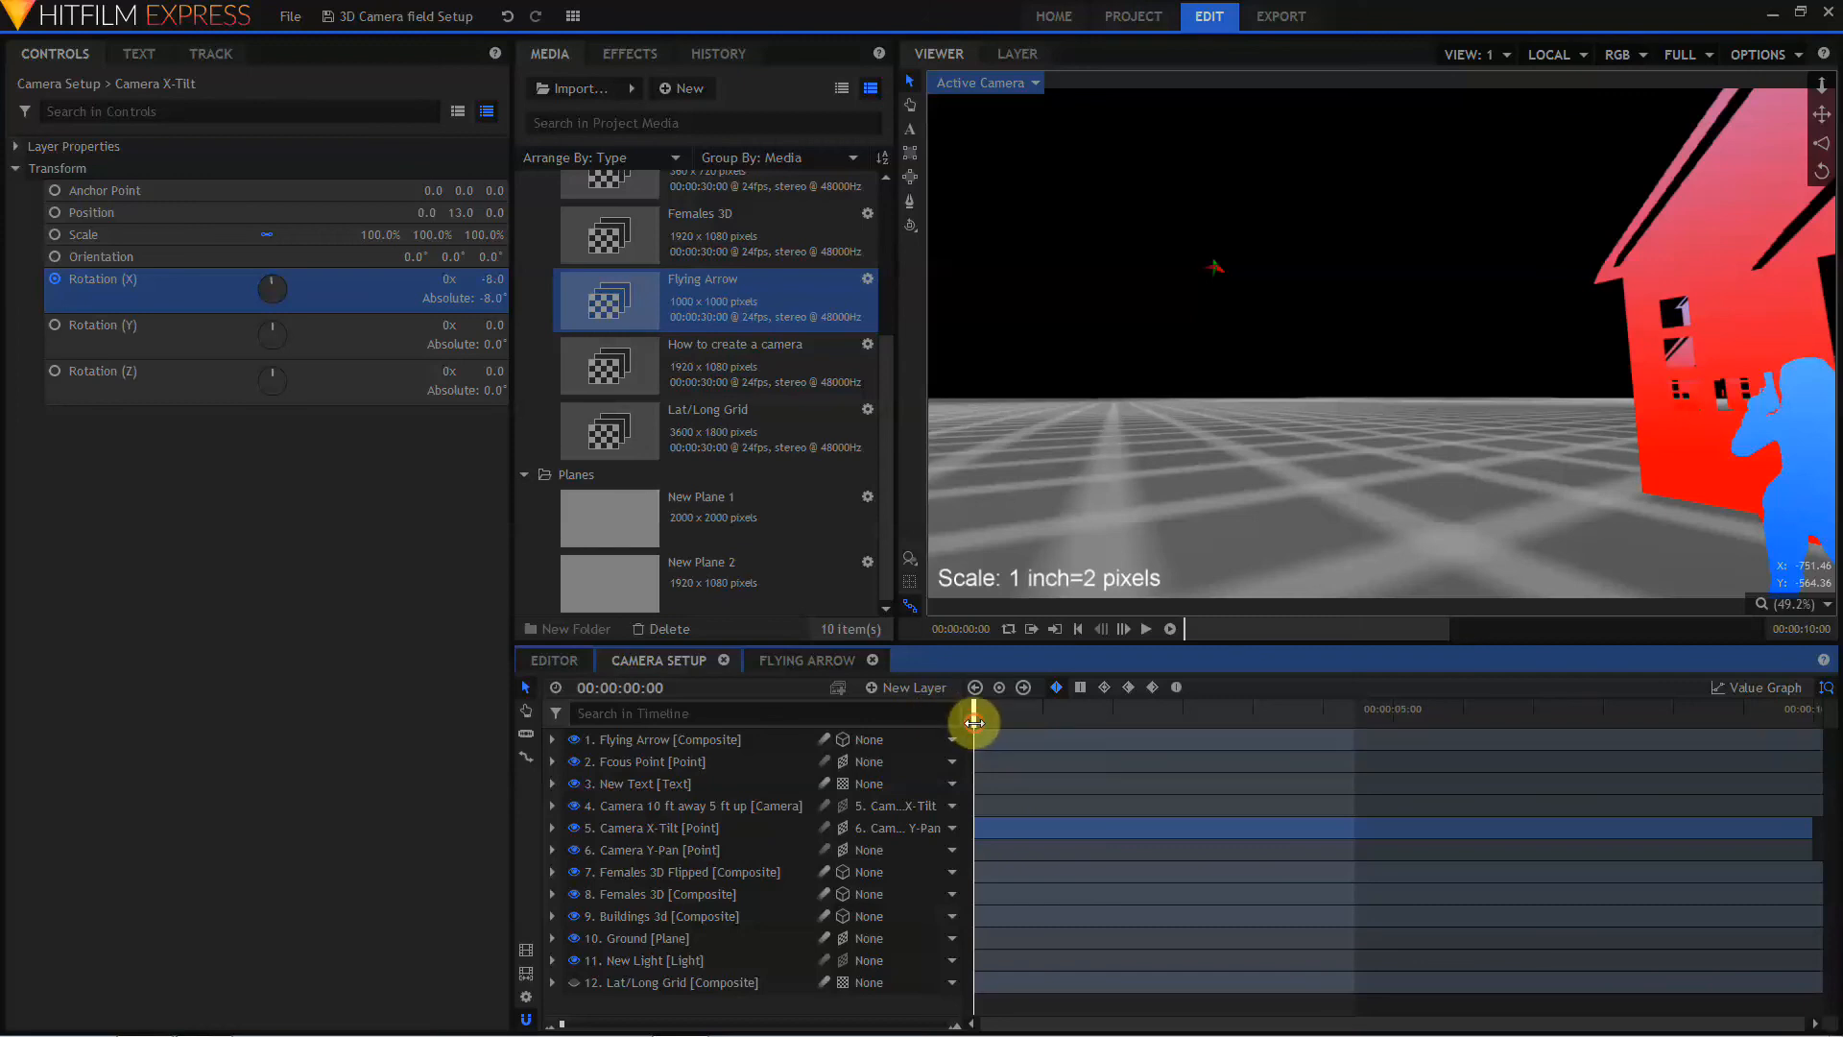
left_click_drag(976, 722, 1824, 763)
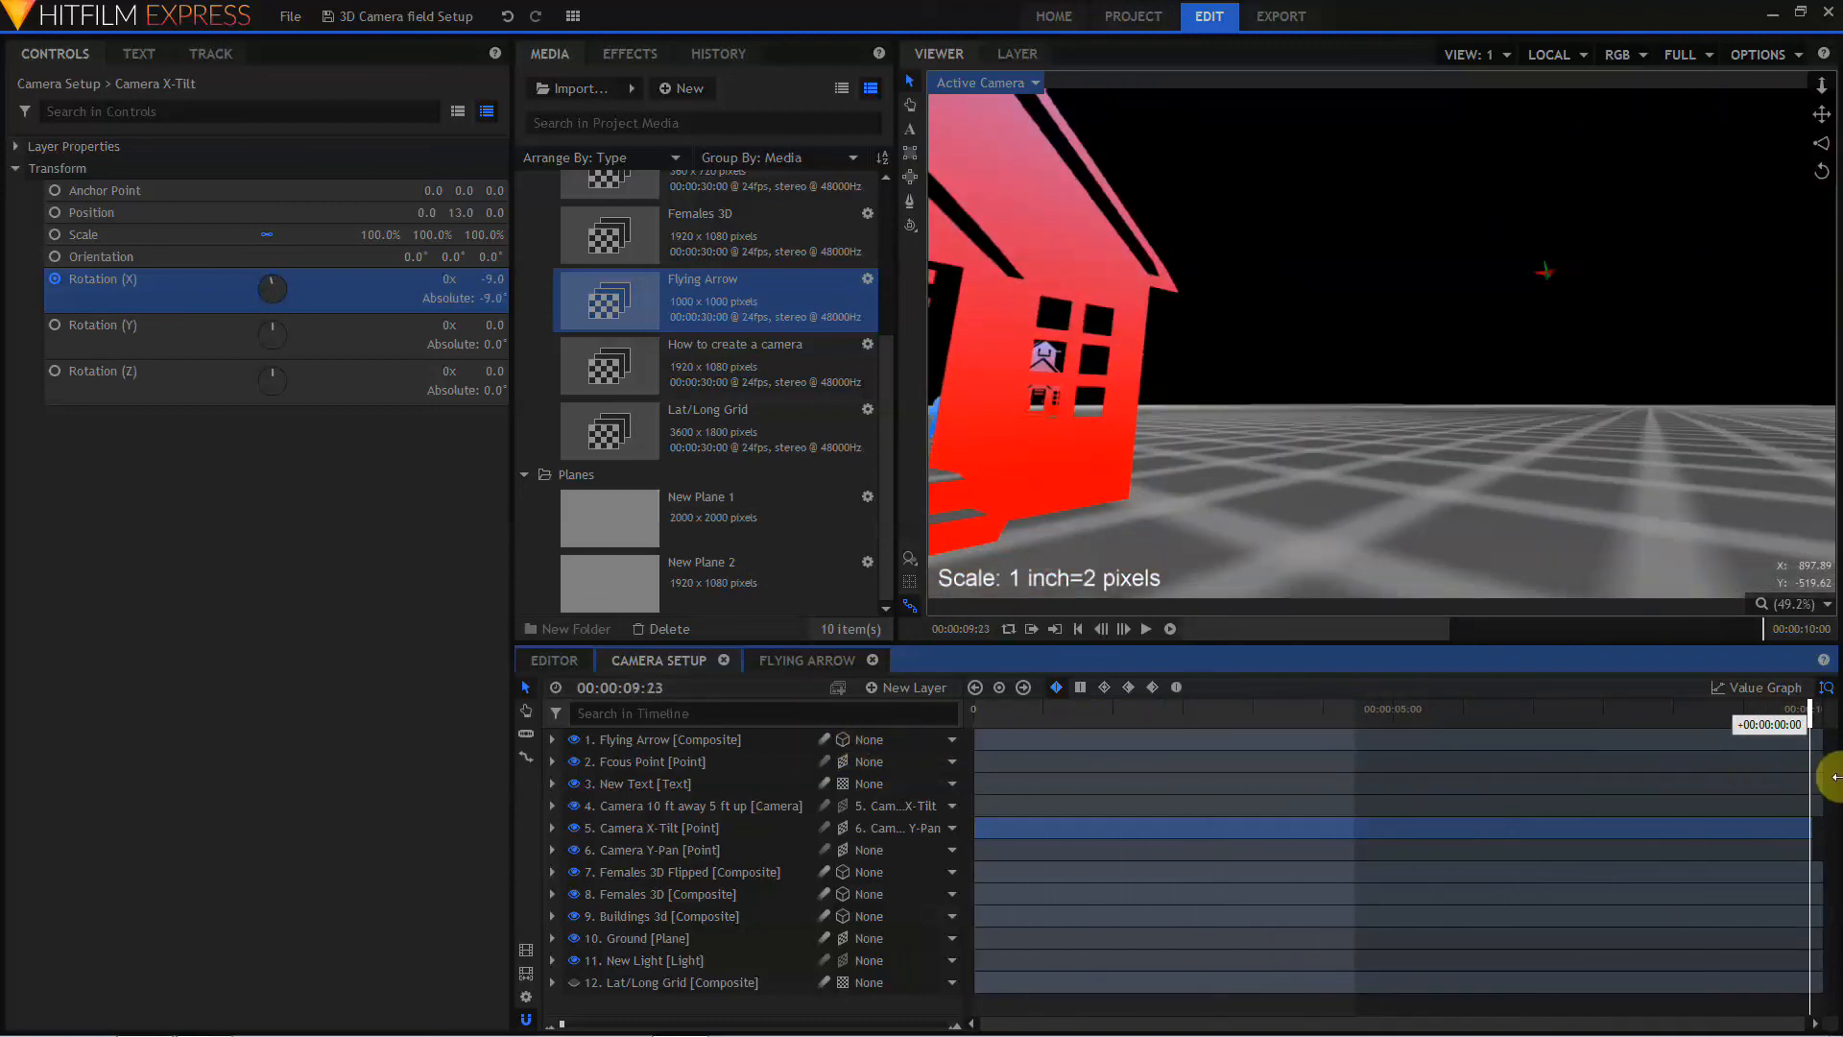
Step: Select the Camera X-Tilt and Camera Y-Pan points and hide the Buildings 3d, Females 3D and Females 3D Flipped layers
left_click(662, 831)
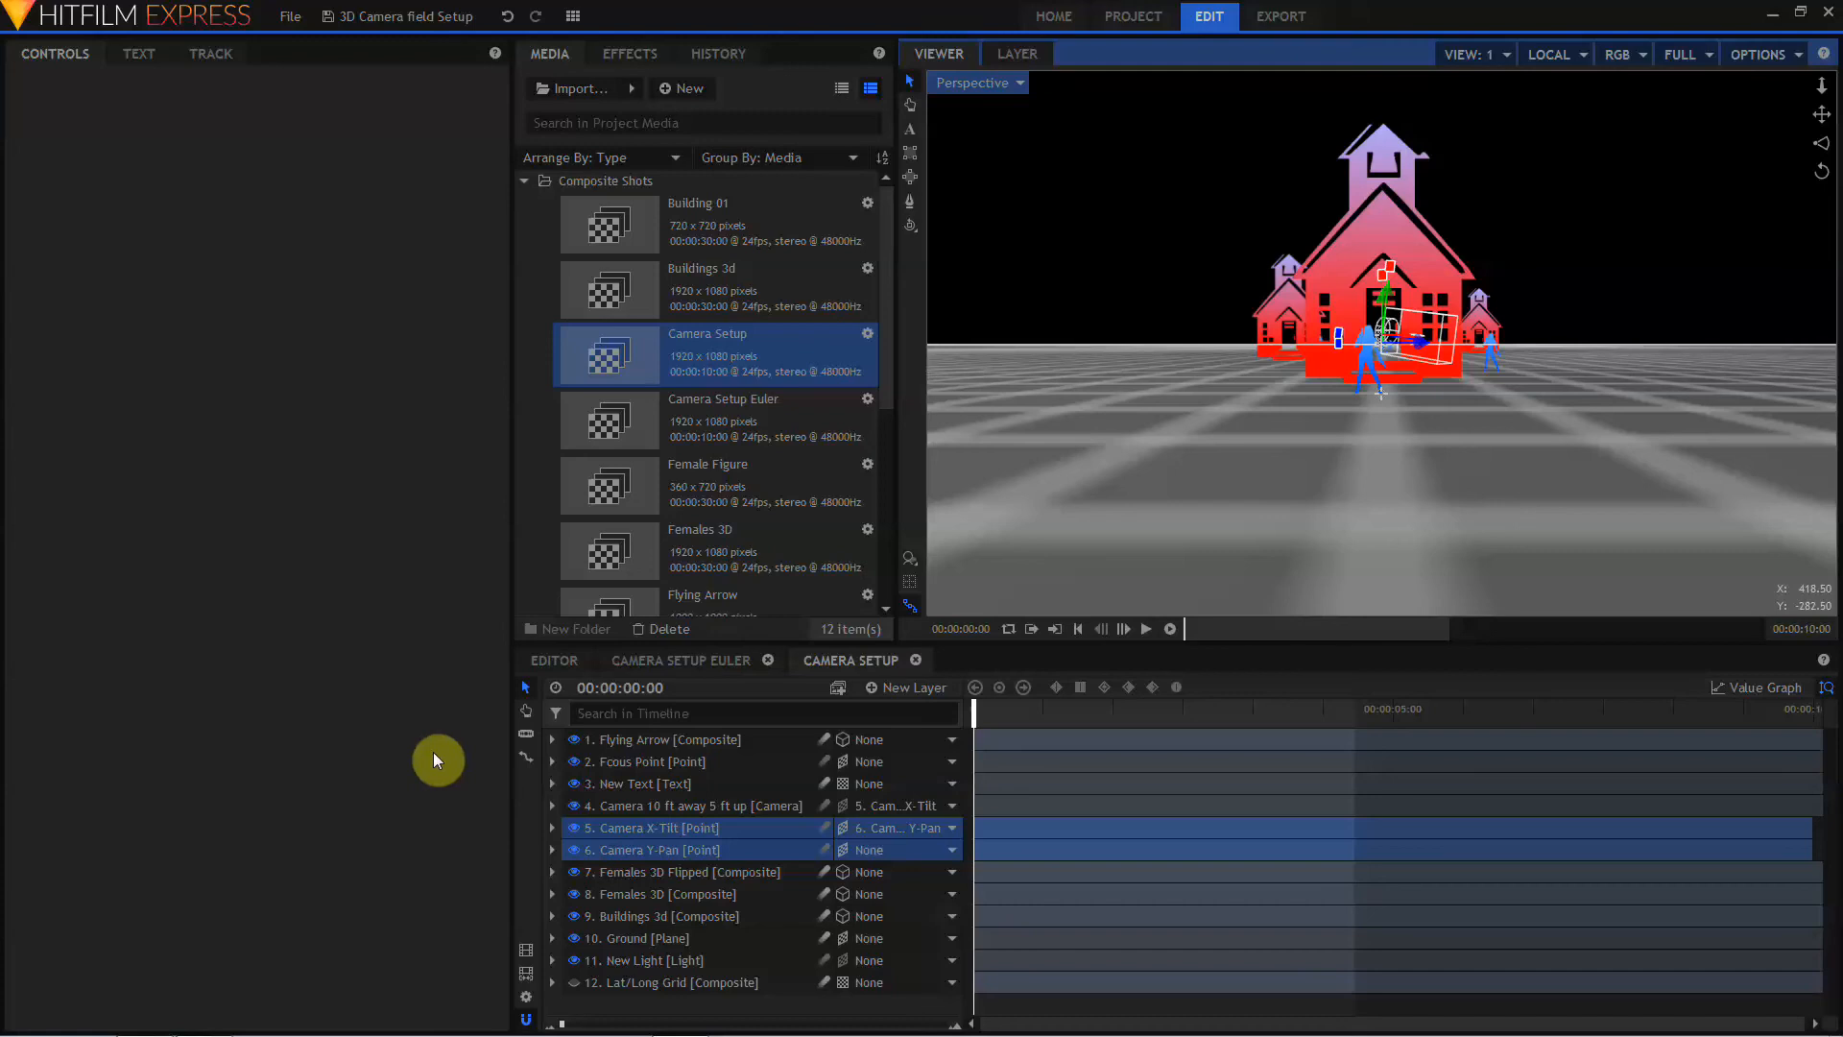
left_click(574, 917)
left_click(574, 897)
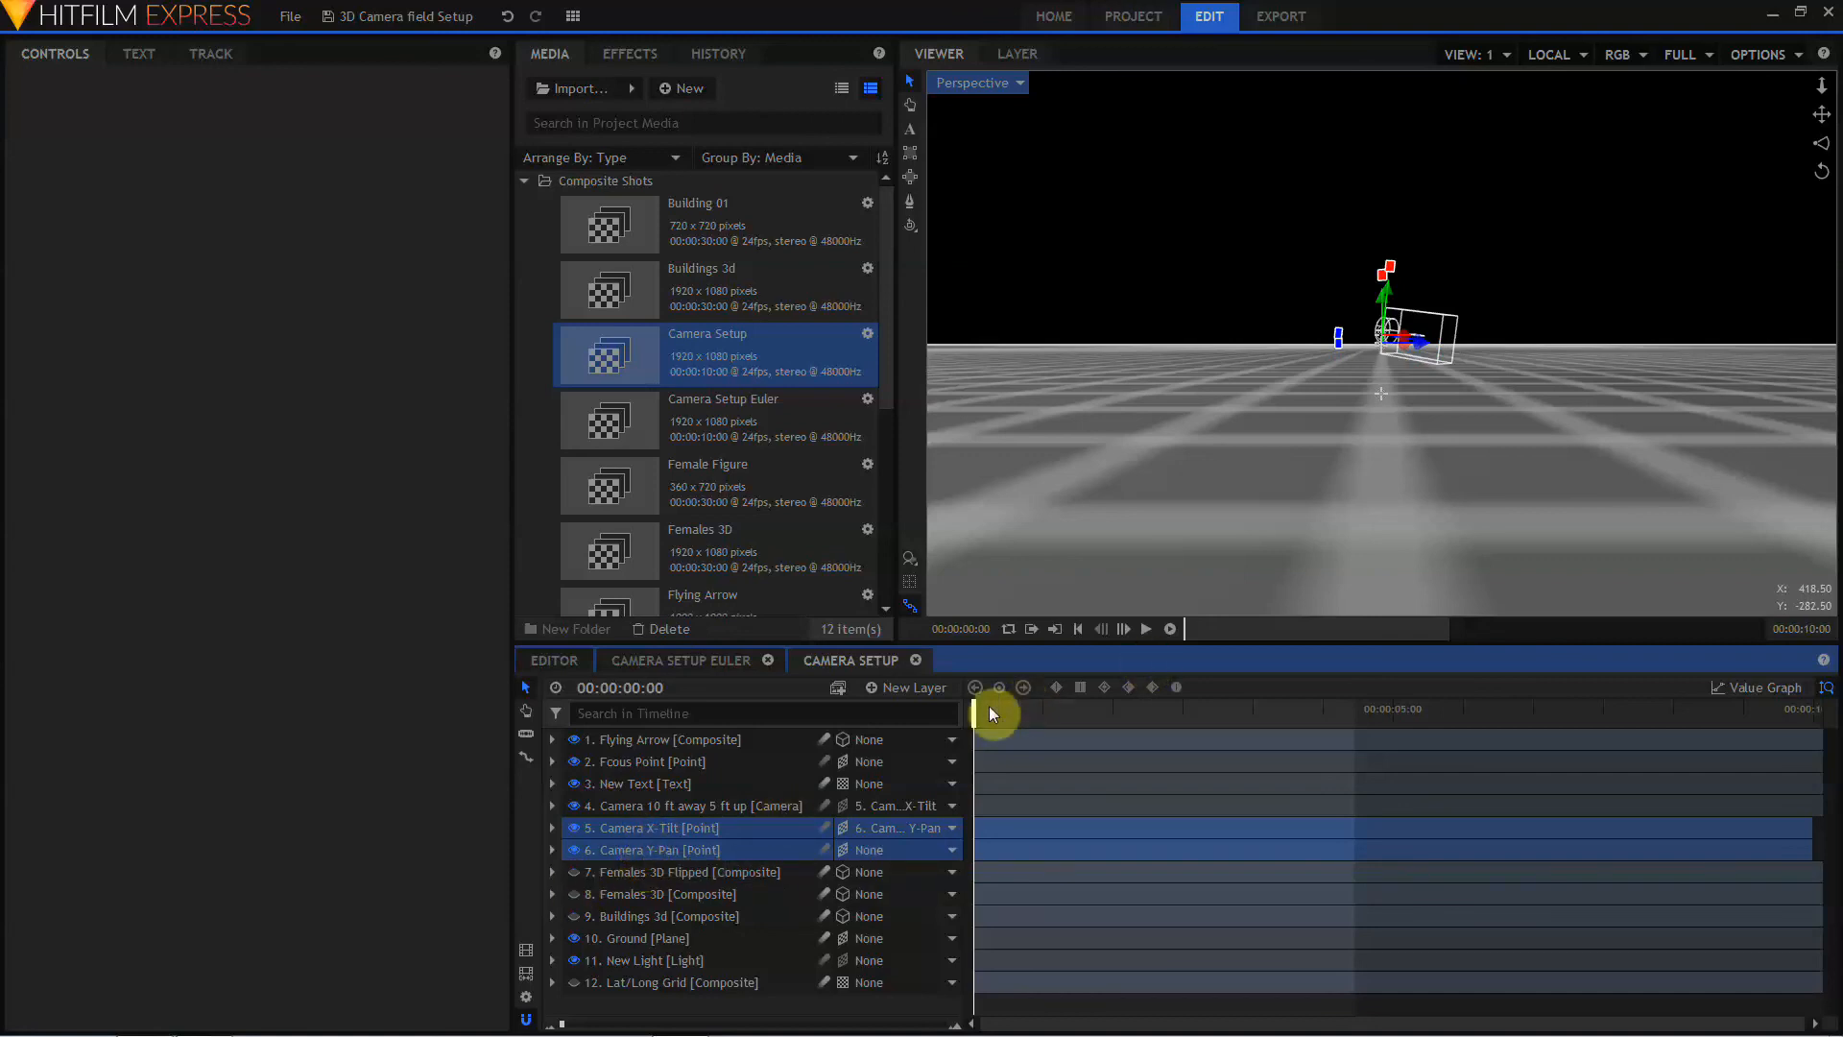
Step: Scrub back and forth between 00:00:00:00 and 00:00:09:23 to examine how the tilt and pan points' control widgets rotate
left_click_drag(977, 712, 1833, 706)
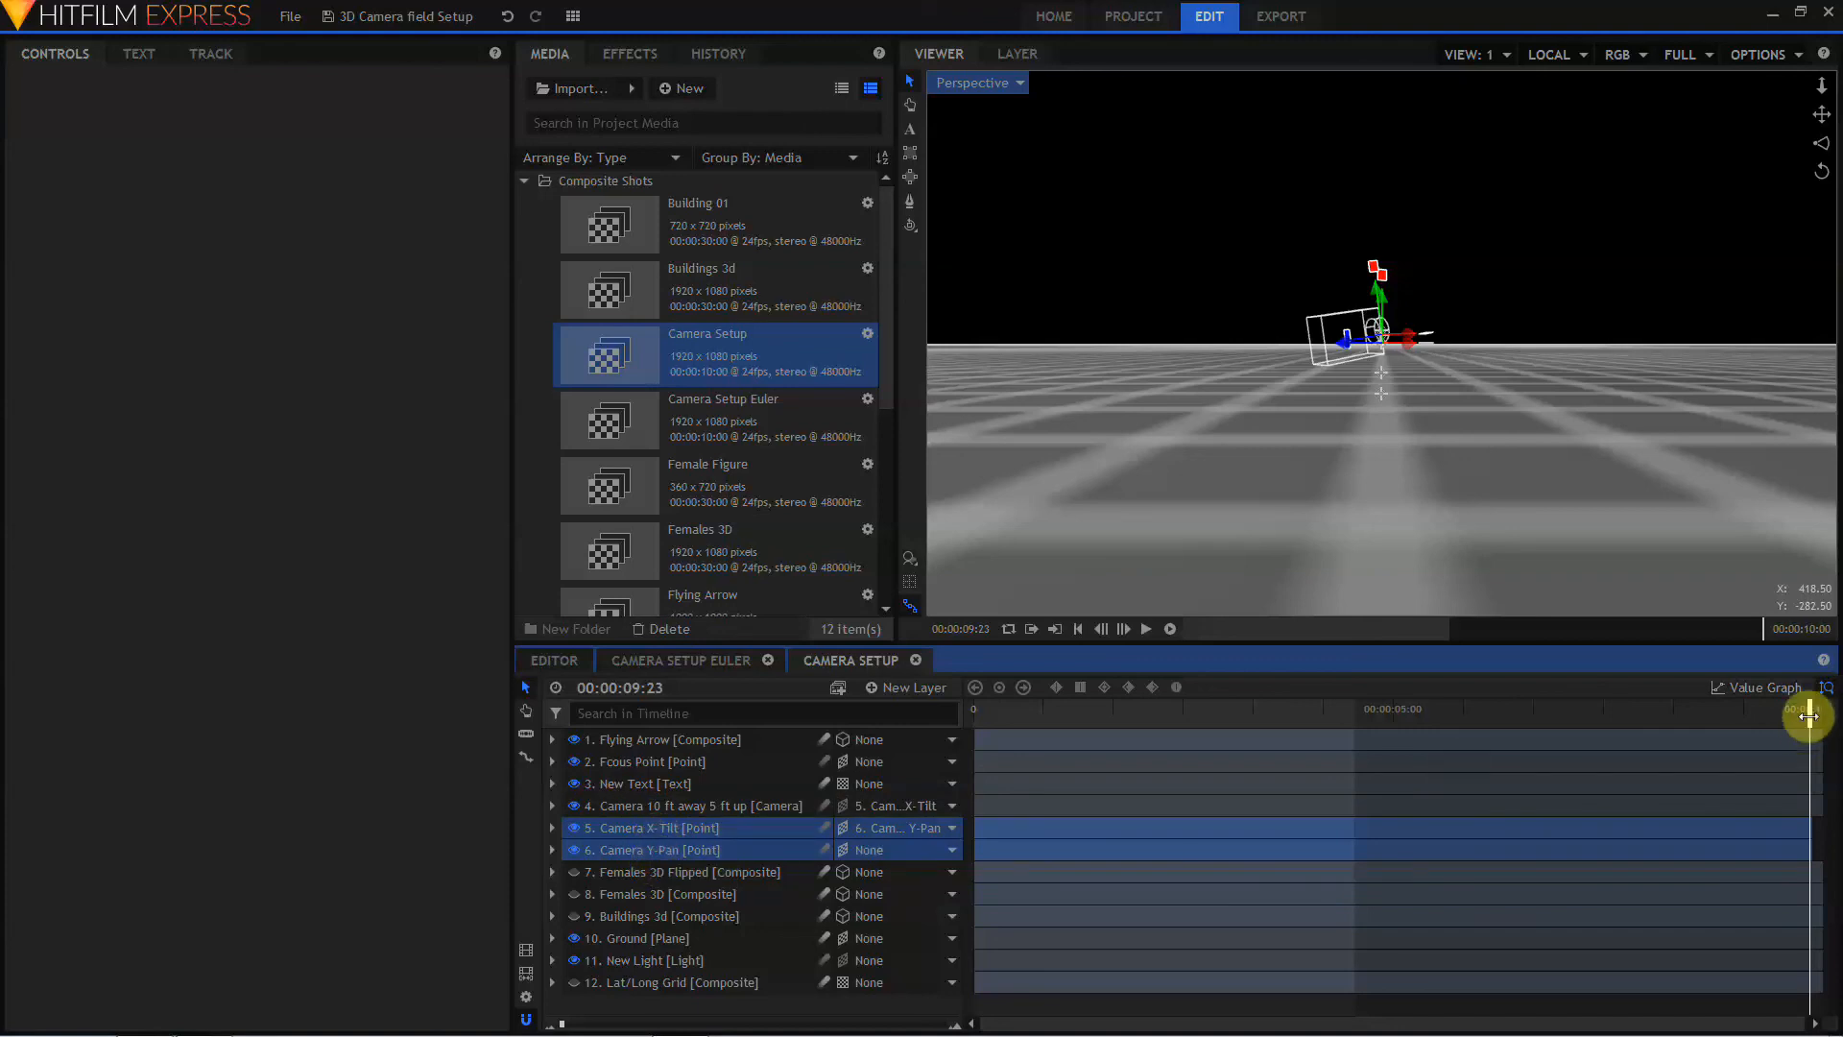
left_click_drag(1808, 716, 931, 729)
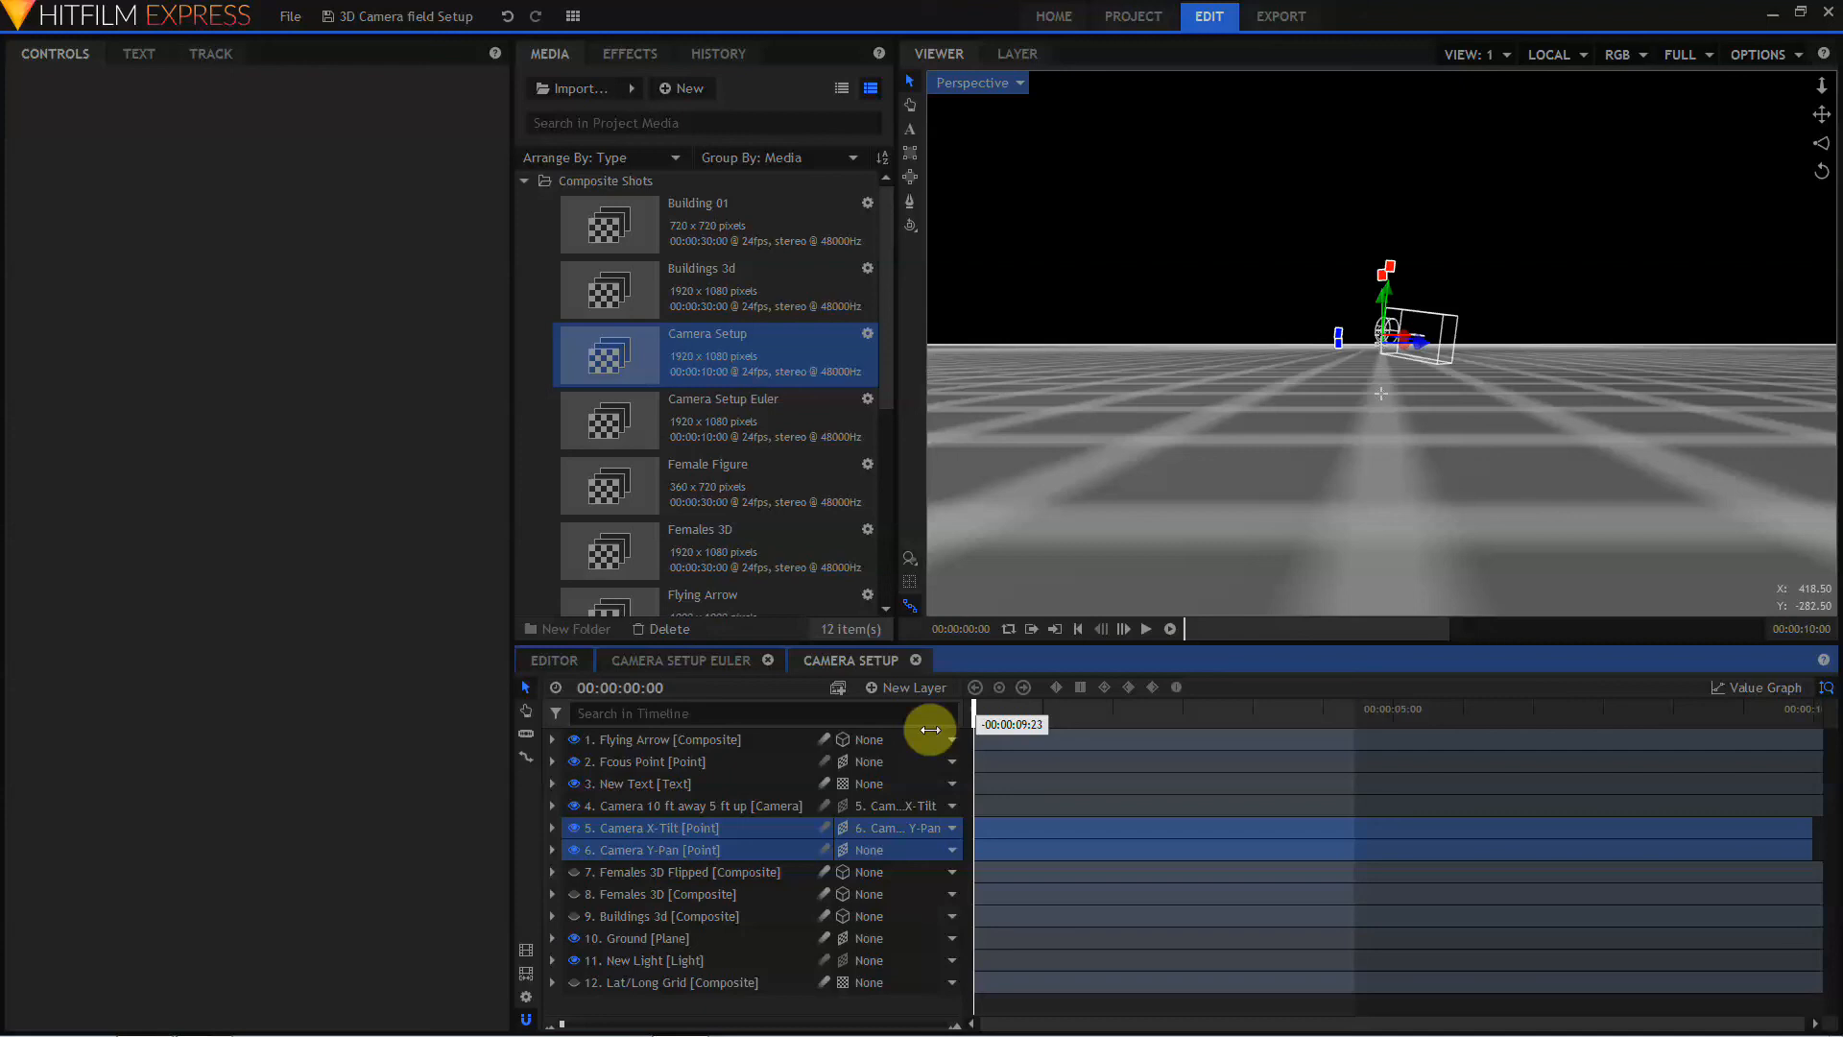
left_click_drag(938, 733, 1719, 726)
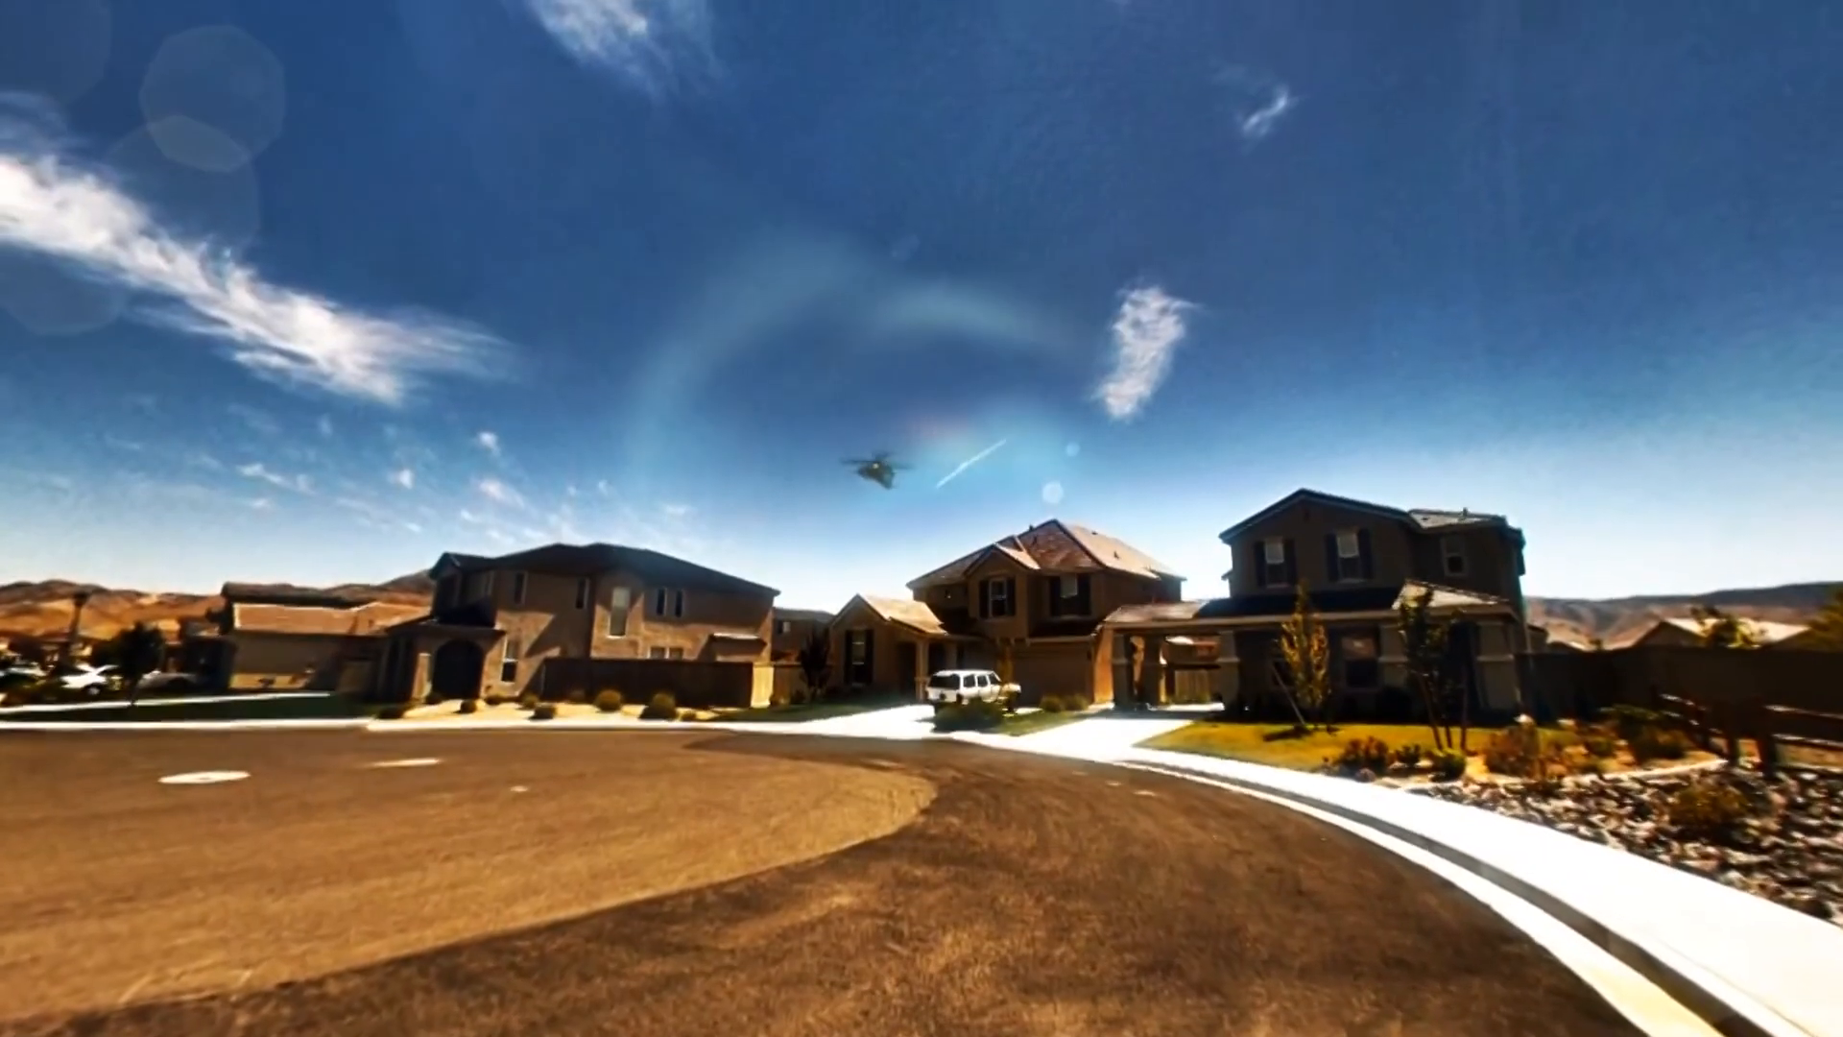